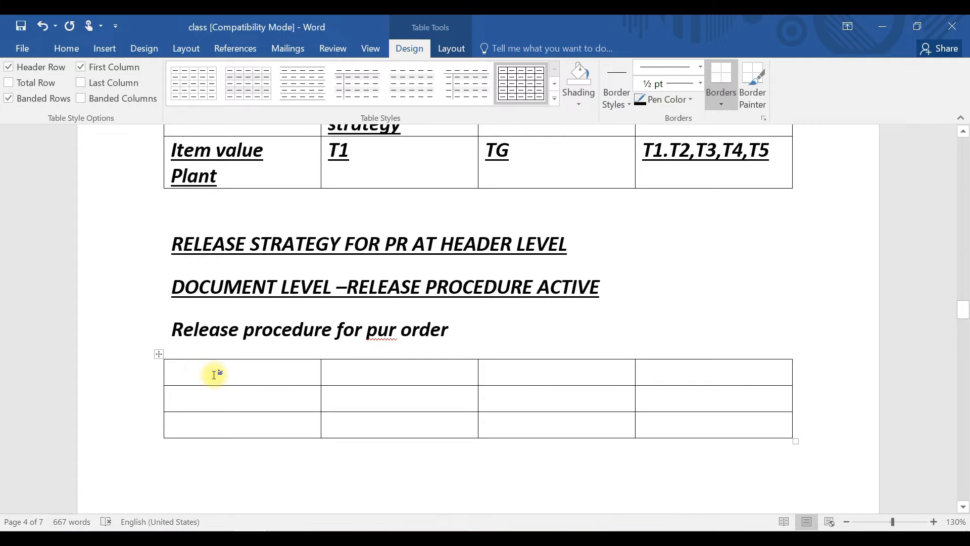
Enter CHARACTERISTICS and RELEASE STRATEGY as the first two column headings of the new table
type("C")
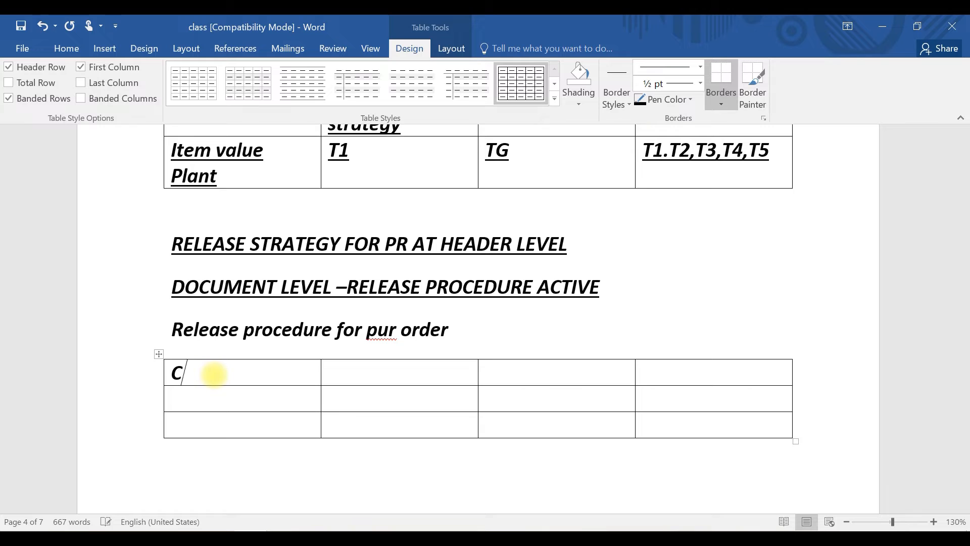
type("HARAC")
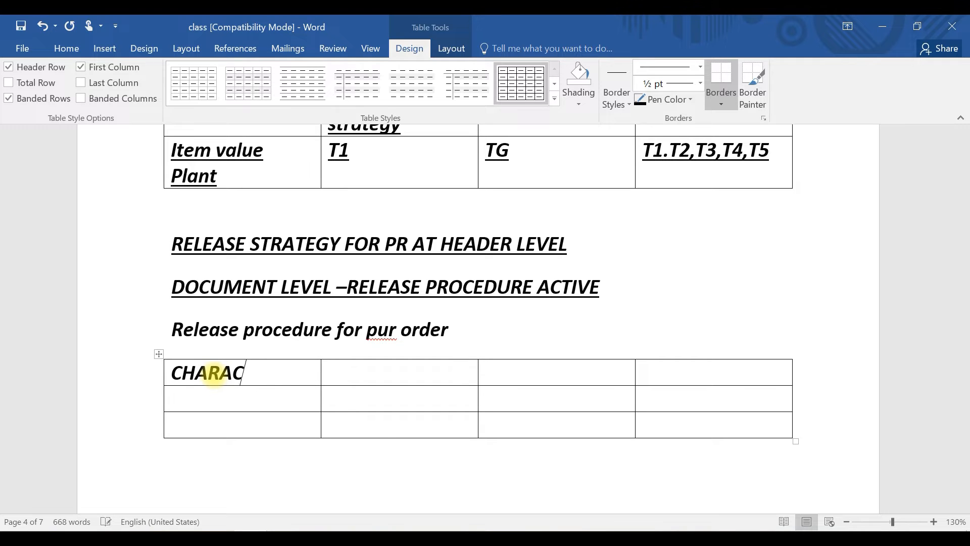
type("TERISTICS")
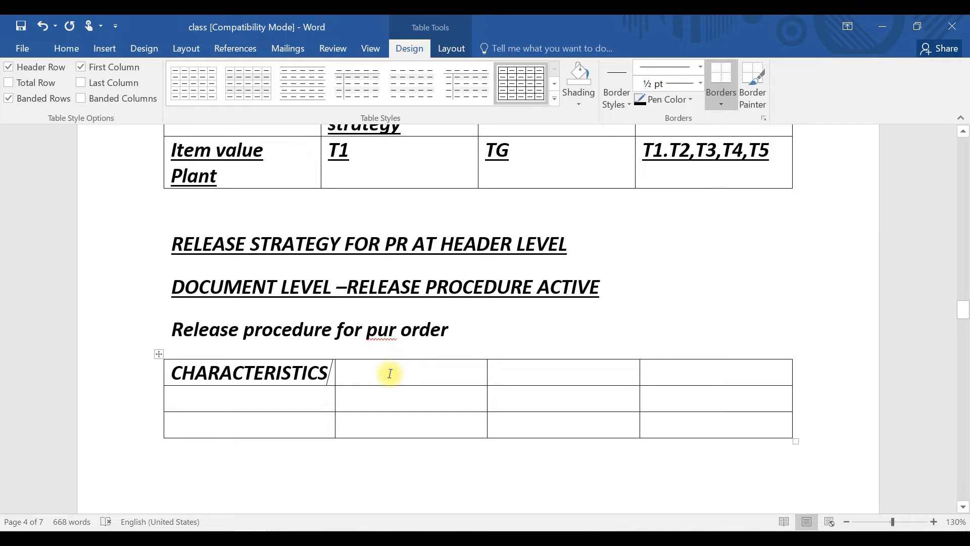
left_click(390, 373)
type("RELEASE STRA")
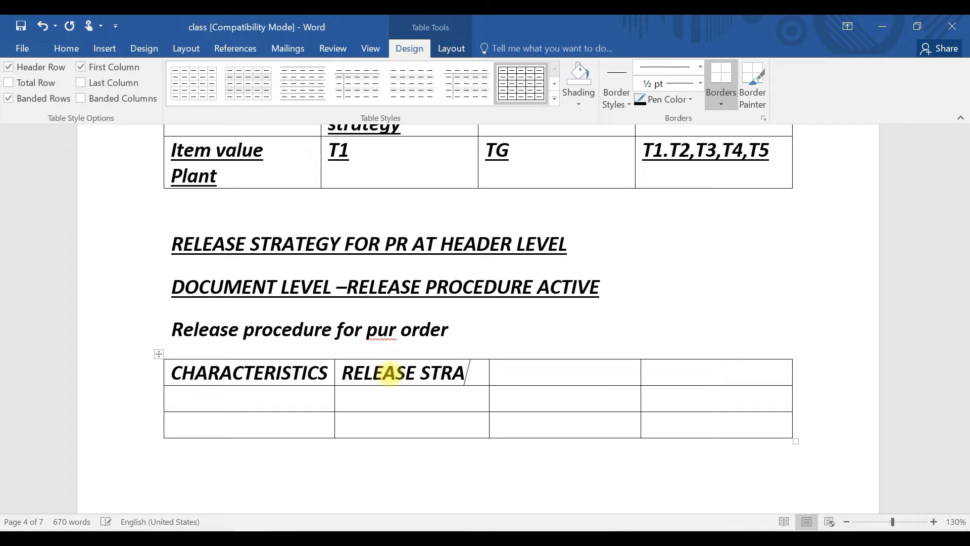
type("TEGY")
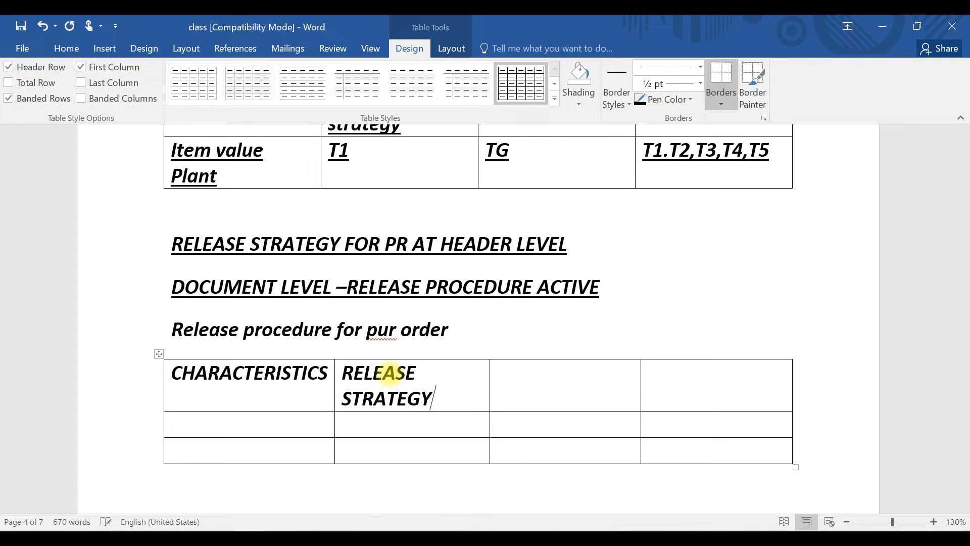
Enter RELEASE GROUP and RELEASE CODES as the third and fourth column headings
key("Tab")
type("RELAESE")
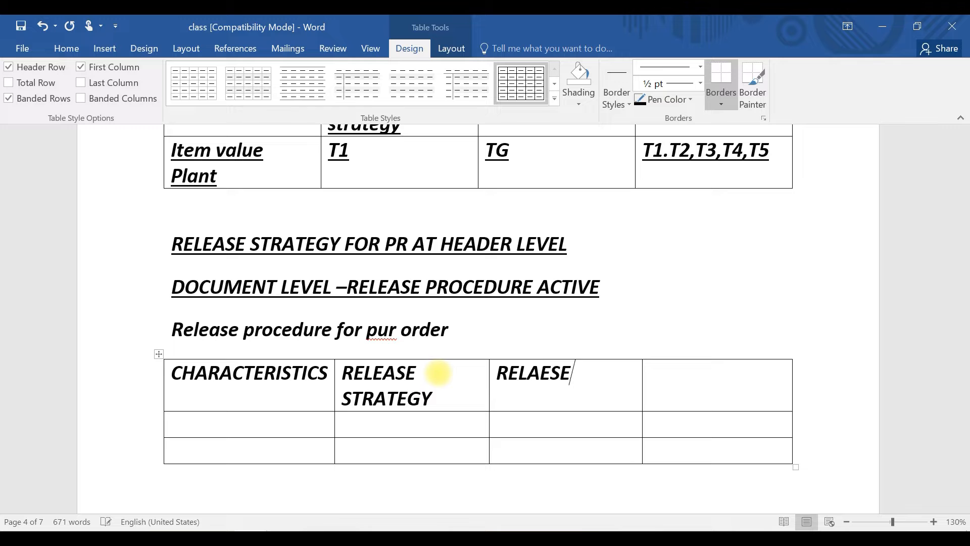
key("BackSpace")
key("BackSpace")
key("BackSpace")
key("BackSpace")
type("EASE GRO")
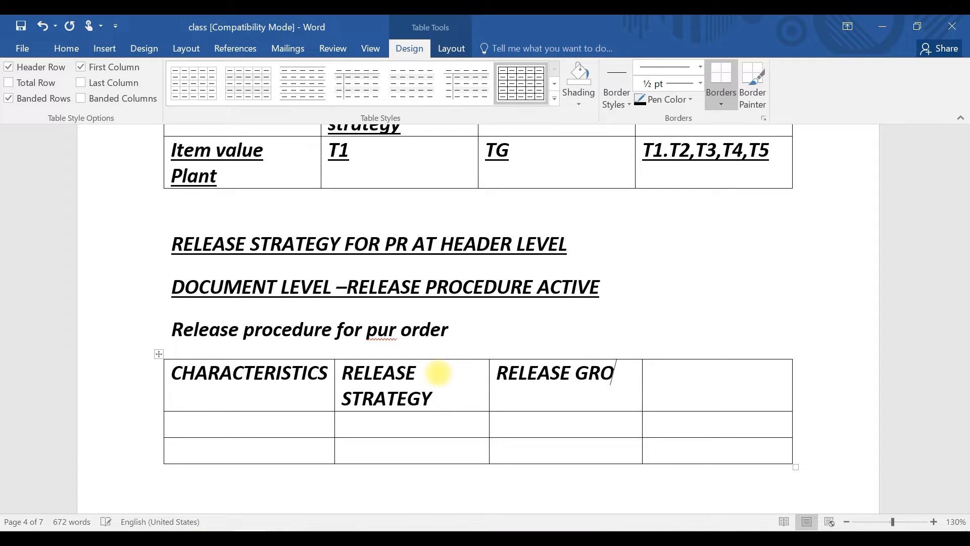
type("UP")
key("Tab")
type("RELEA")
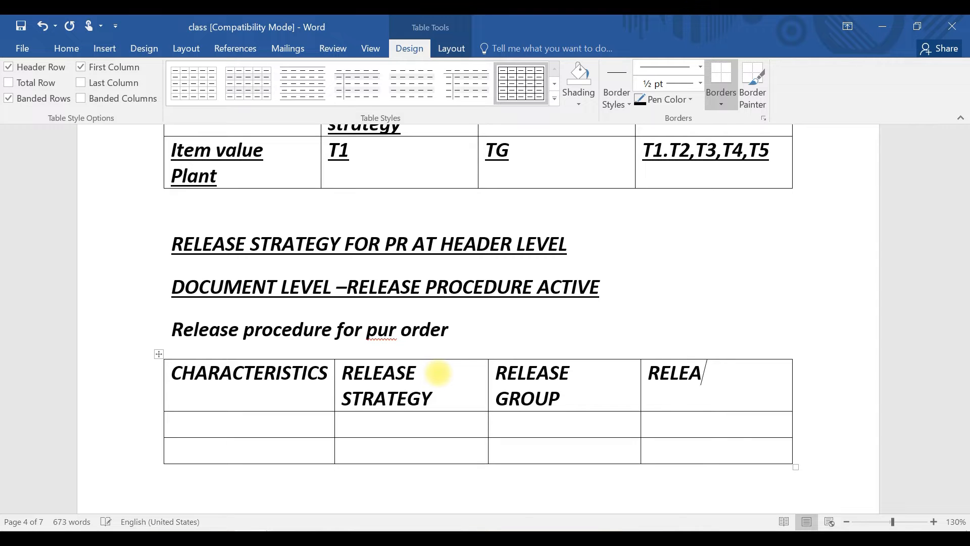
type("SE CODES")
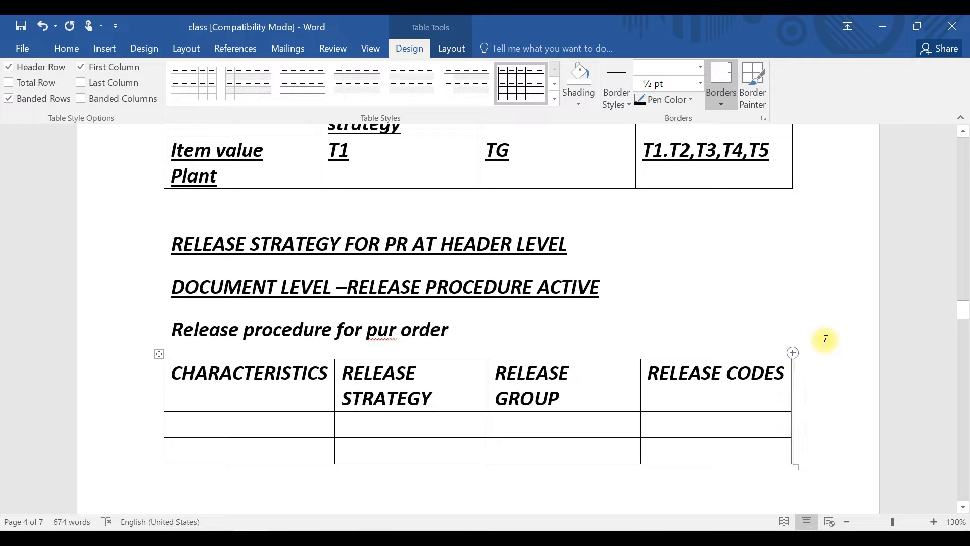
left_click_drag(965, 317, 963, 320)
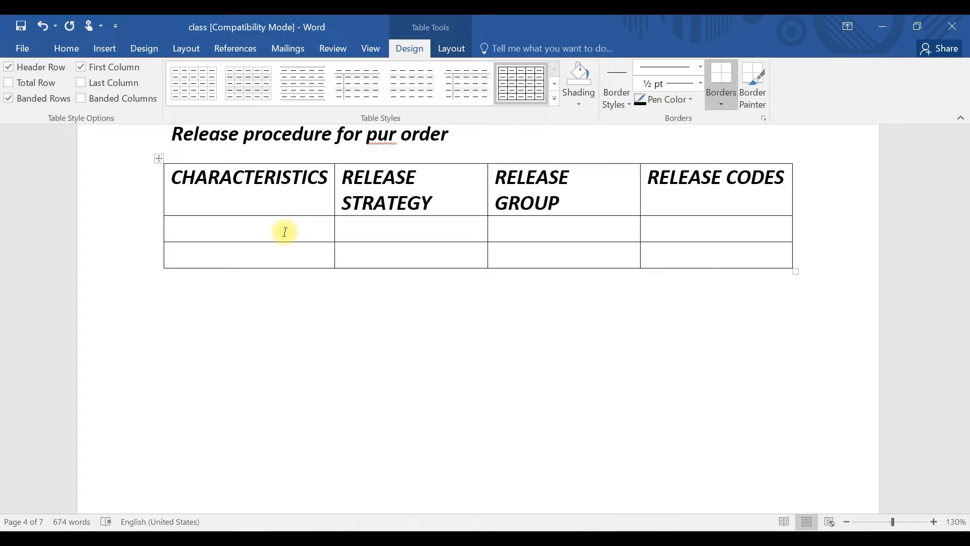
type("10")
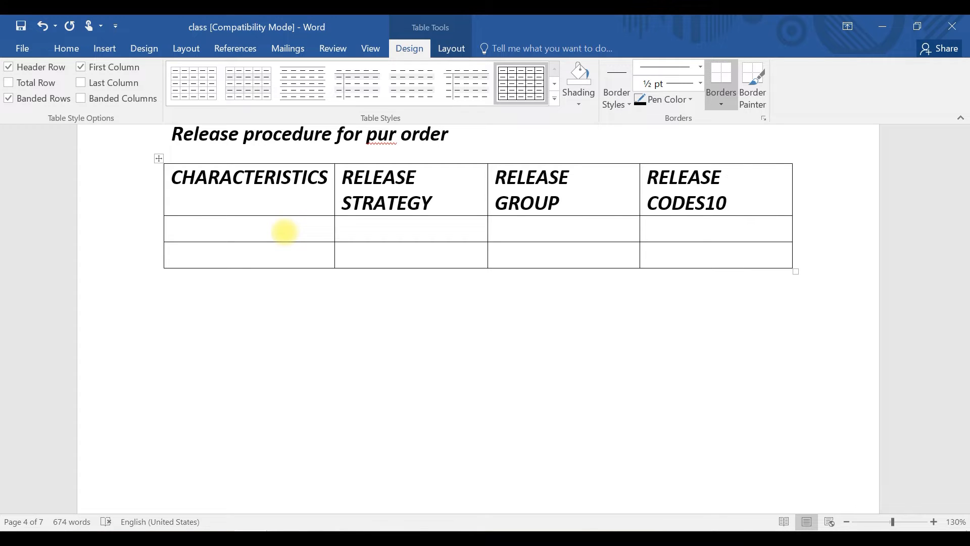
key("BackSpace")
key("BackSpace")
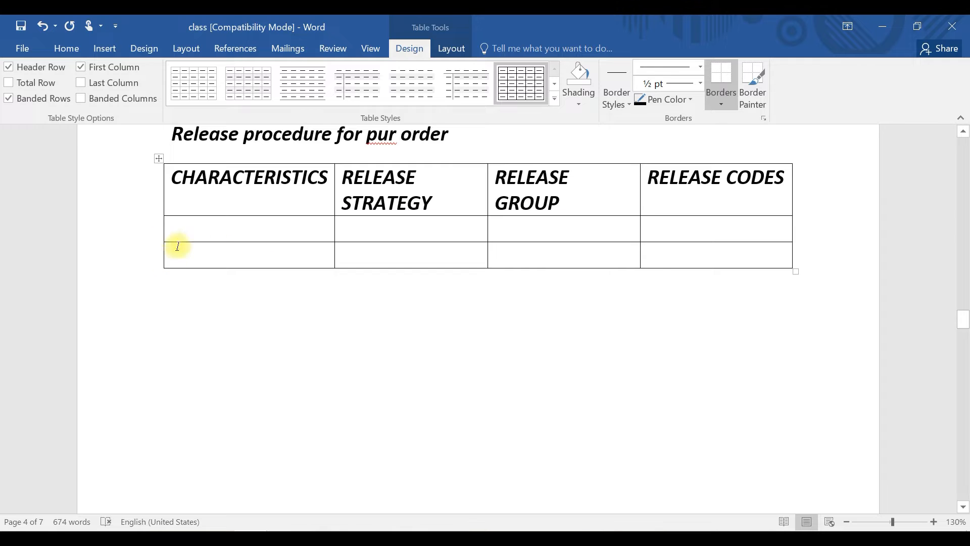
left_click(207, 225)
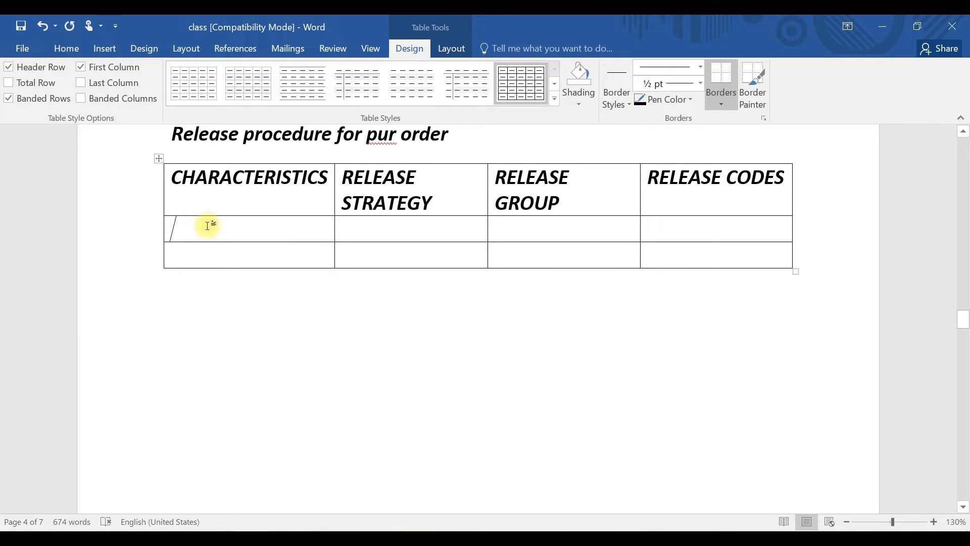
type("1000")
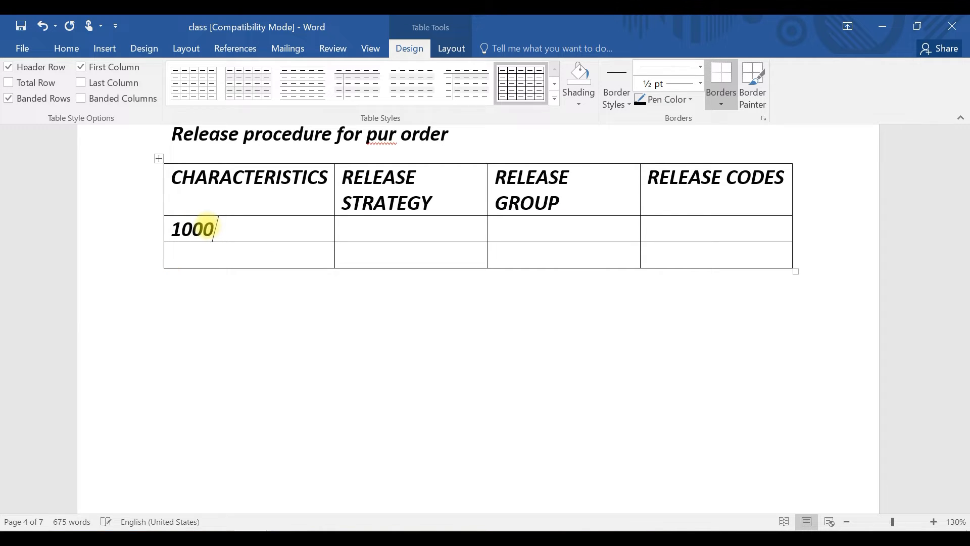
type("0-20000")
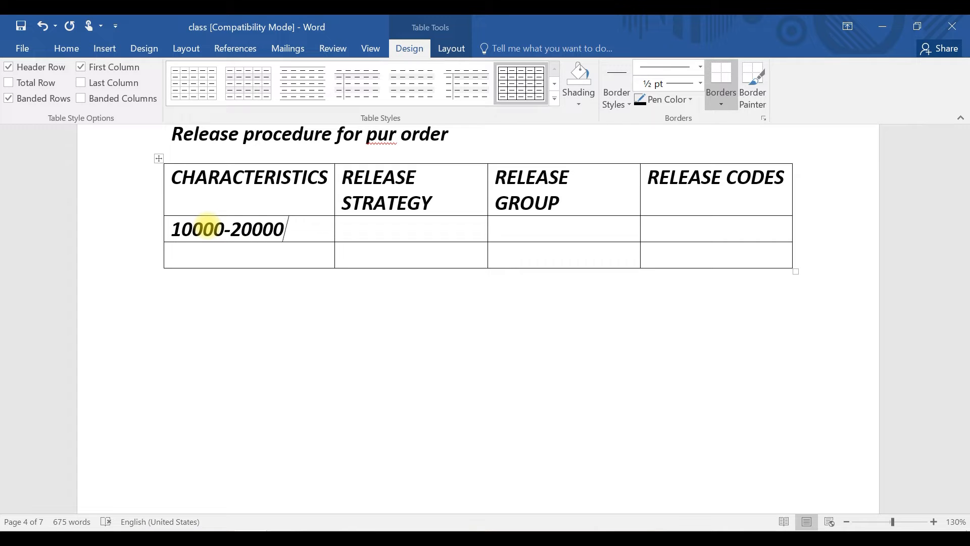
Enter release strategy 01 and release group RG in the first data row
left_click(386, 227)
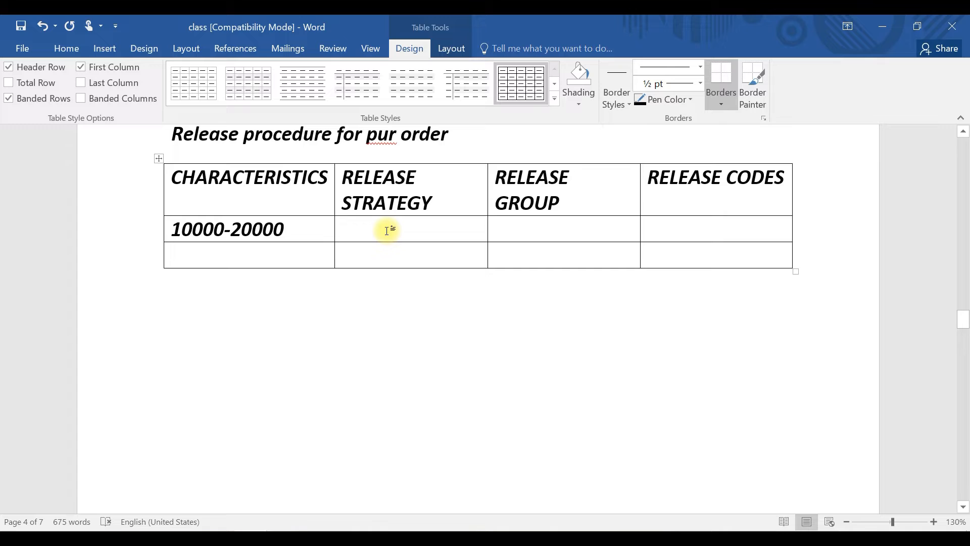
type("01")
left_click(545, 229)
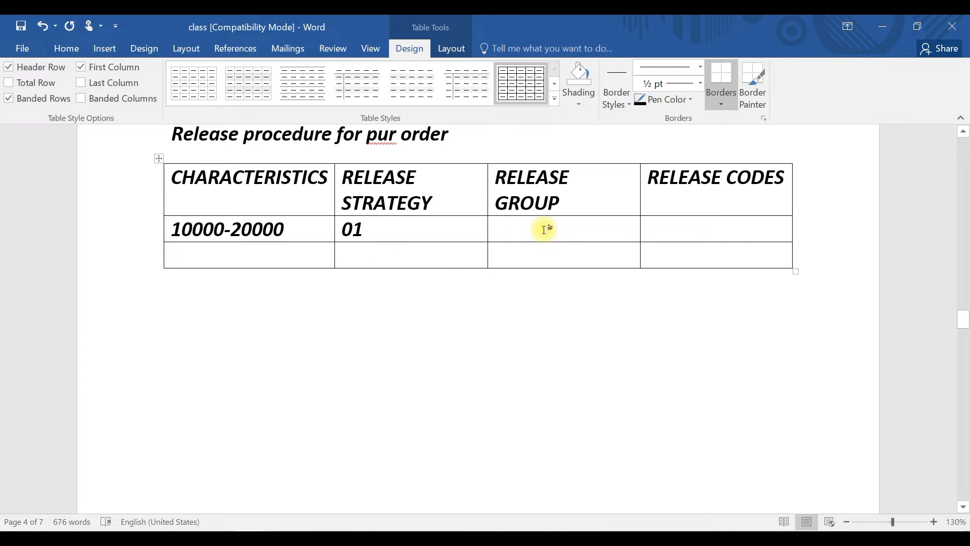
type("RG")
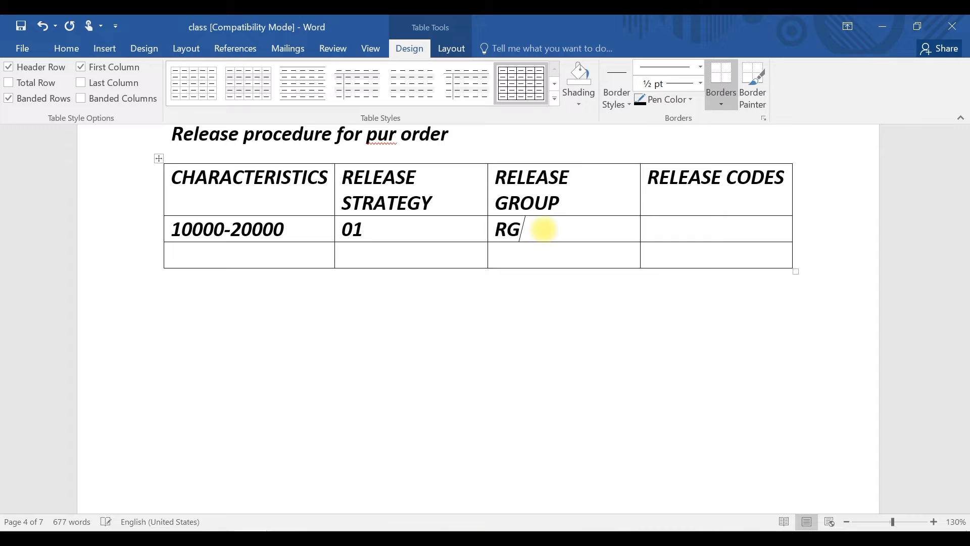
Enter release codes 10,11,12 in the first data row
key("Tab")
type("10,11,12")
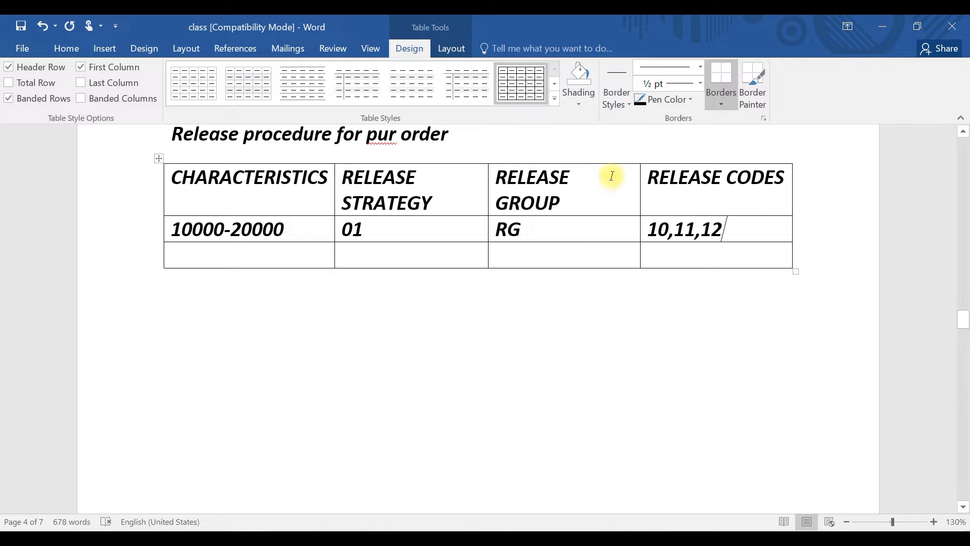
Enter >20000 as the characteristic in the second data row
left_click(229, 258)
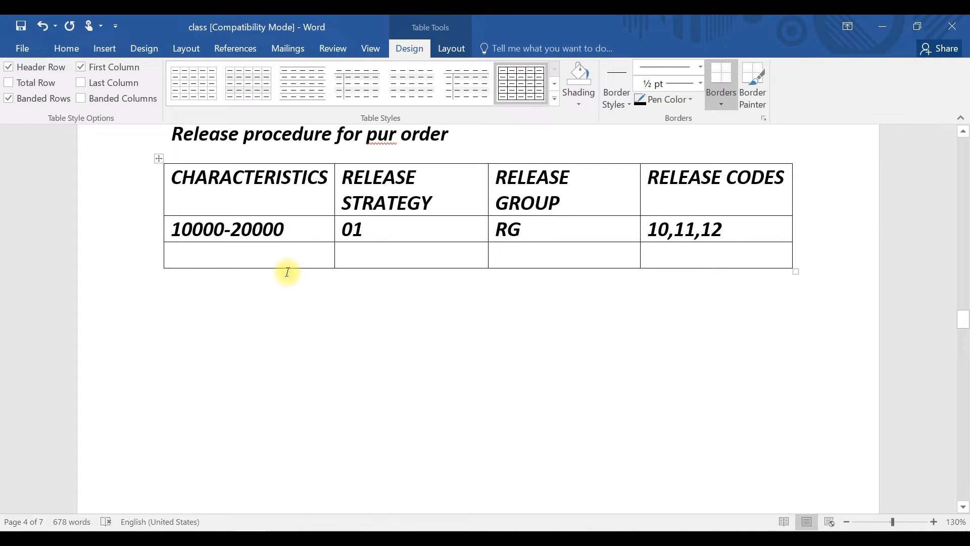
type("20")
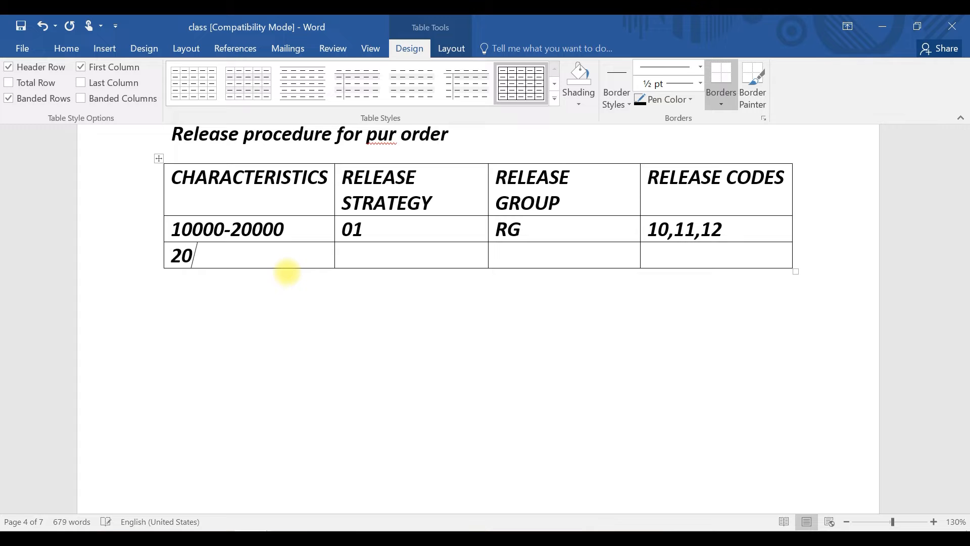
type("000")
key("Left")
key("Left")
key("Left")
key("Left")
key("Left")
type(">")
Enter release strategy 02 and release group RG in the second data row
left_click(365, 259)
type("02")
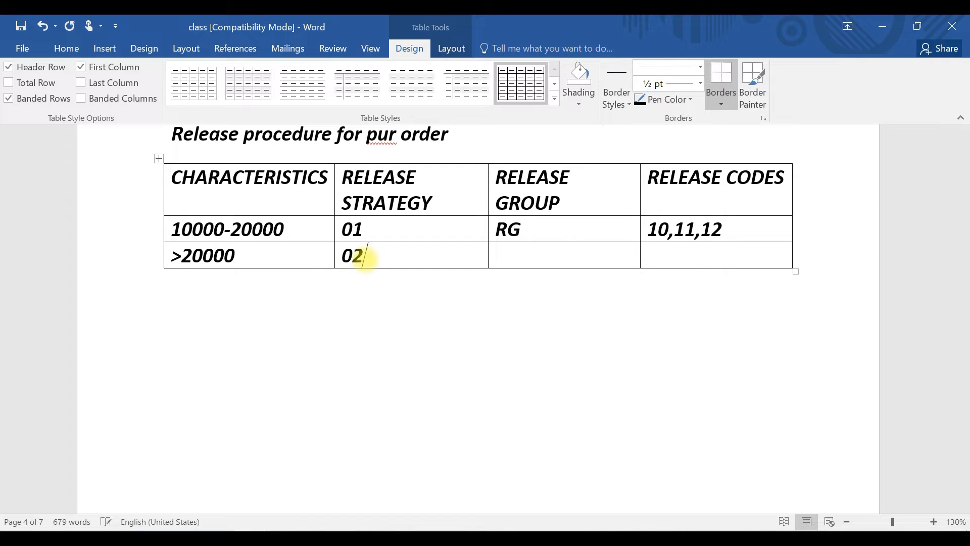
key("Tab")
type("RG")
Enter release codes 10,11,12,13,14,15 in the second data row
key("Tab")
type("10")
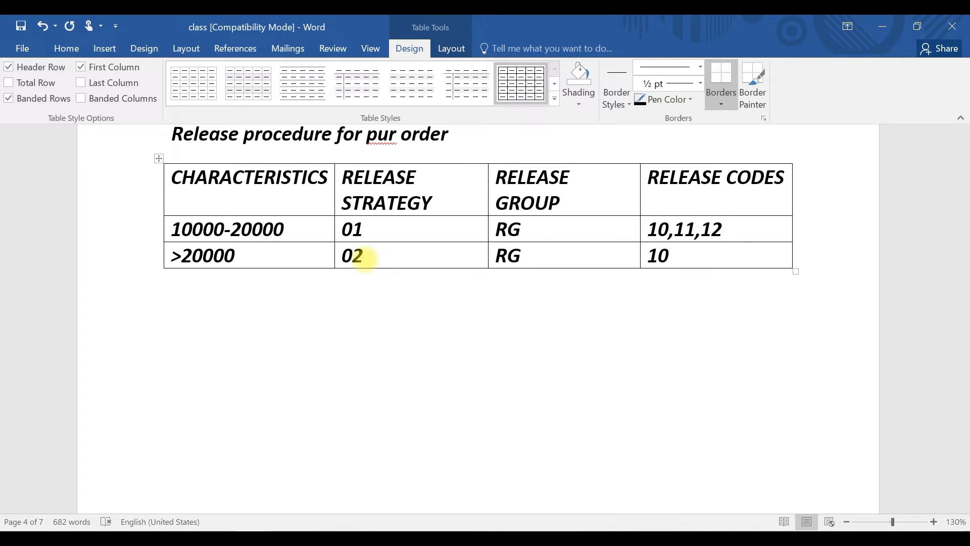
type(",11,12,13,14")
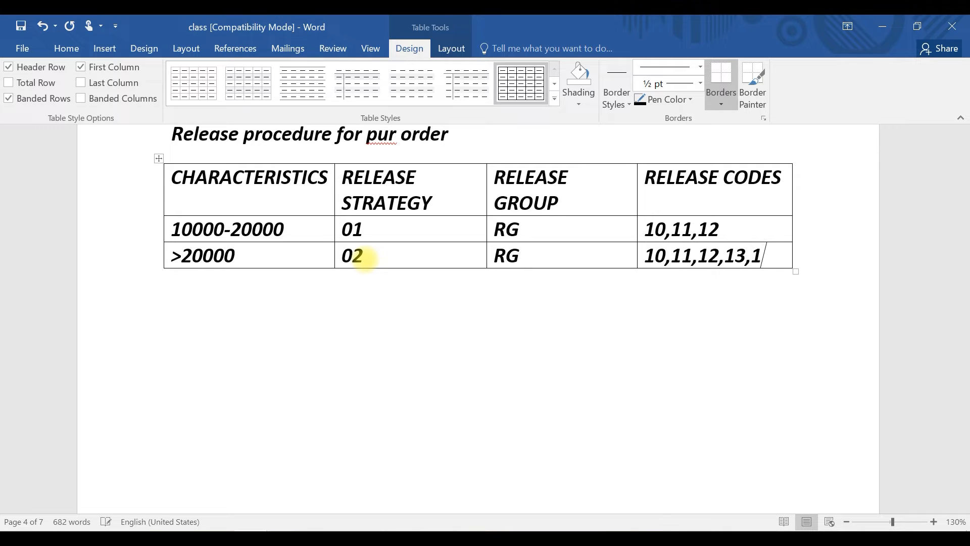
type(",15")
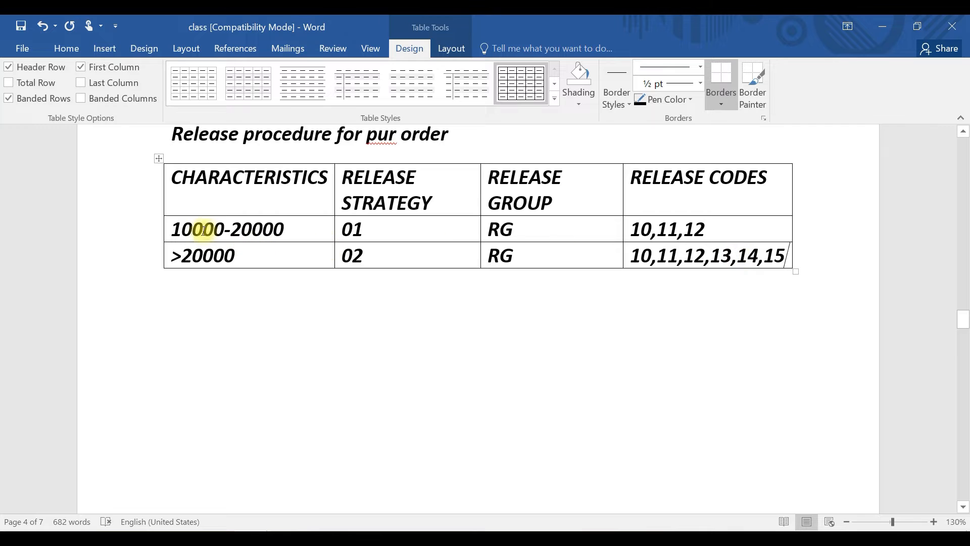
Add a new row at the bottom of the table
left_click(801, 256)
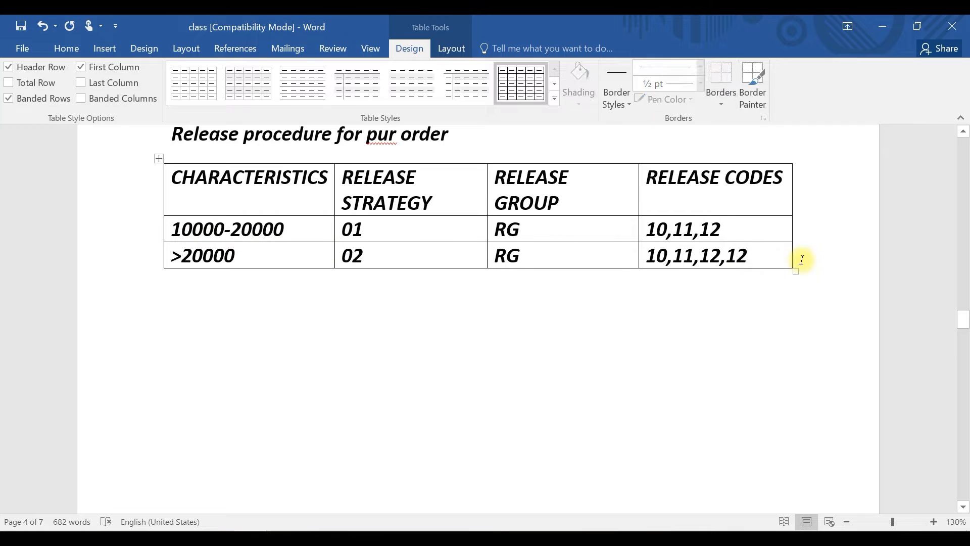
key("Return")
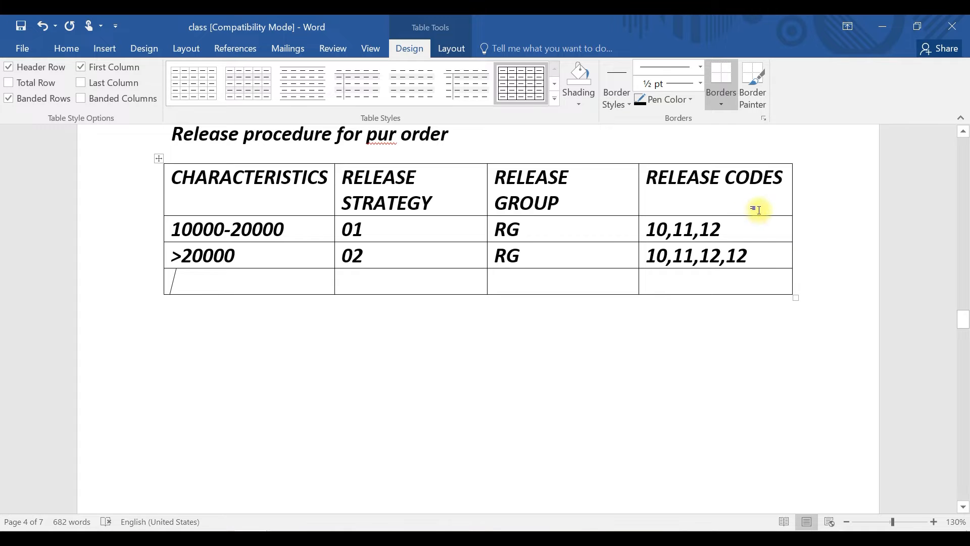
left_click(183, 255)
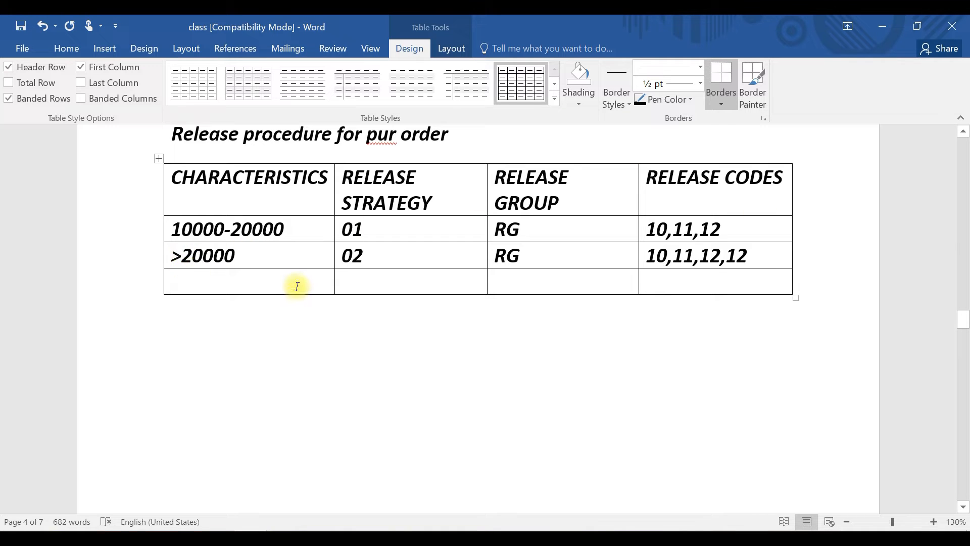
key("BackSpace")
left_click(245, 256)
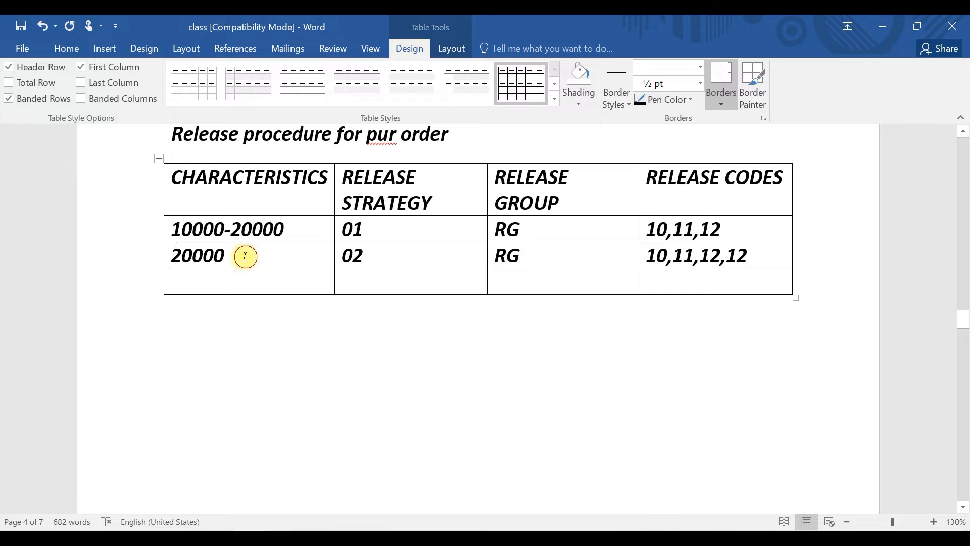
type("-4")
key("BackSpace")
type("50000")
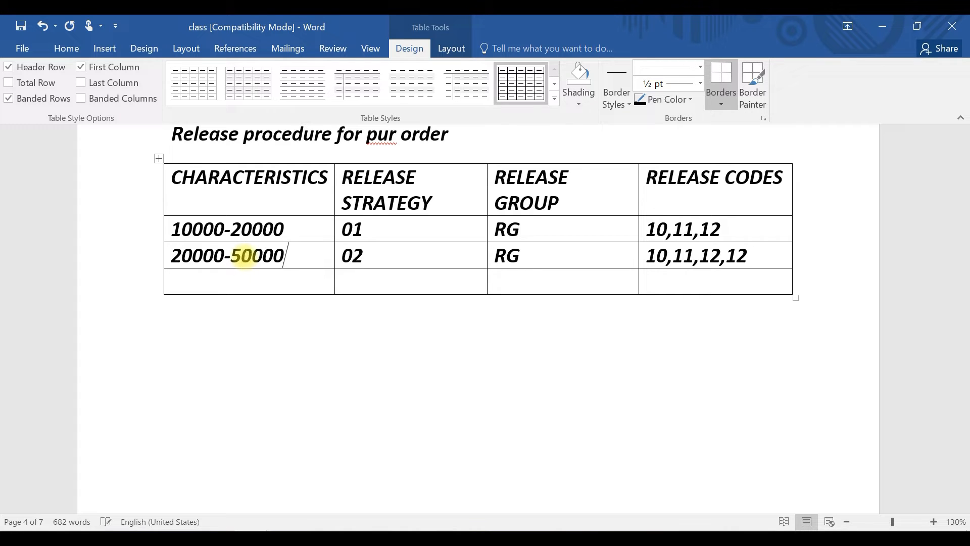
Enter > 50000 as the characteristic in the new third data row
left_click(171, 278)
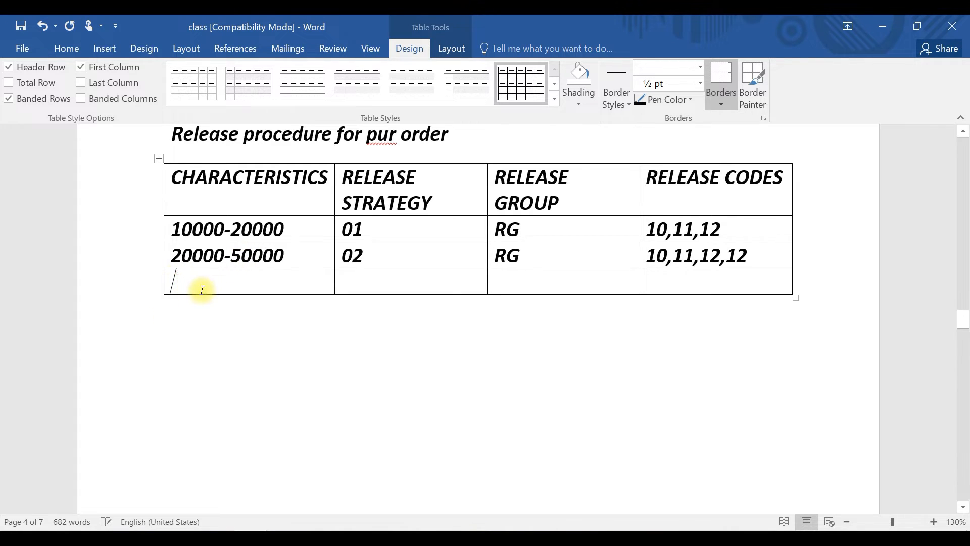
type("5")
key("BackSpace")
type(">")
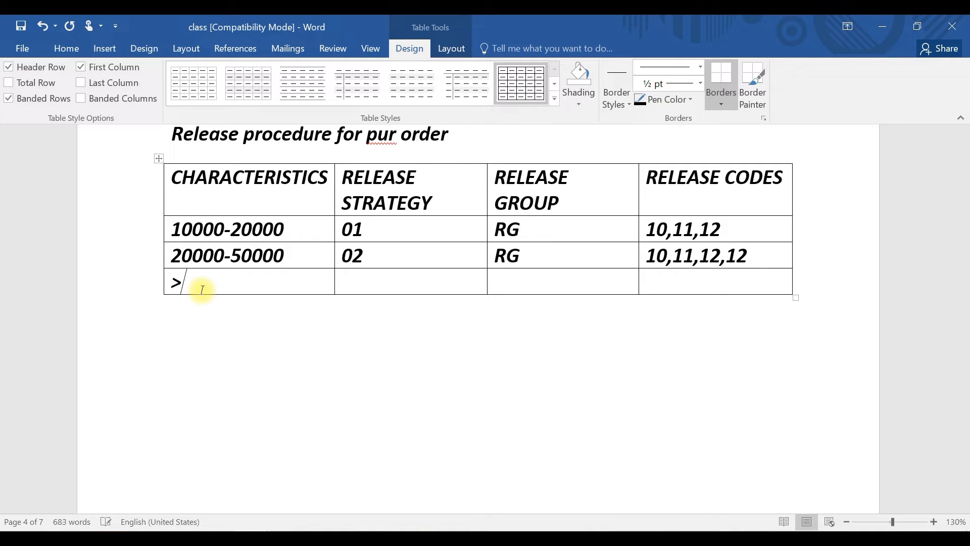
type(" 50000")
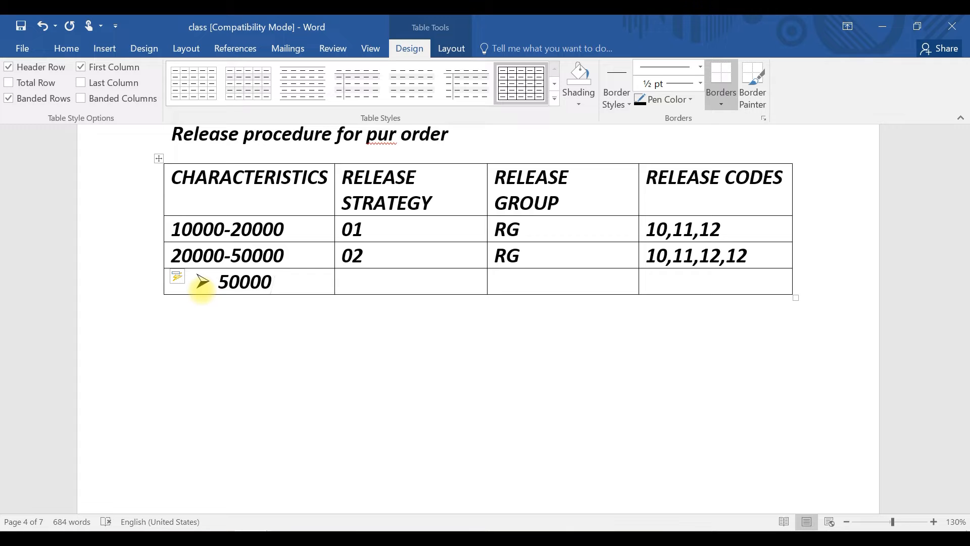
Enter release strategy 03 and release group RG in the third data row
left_click(427, 286)
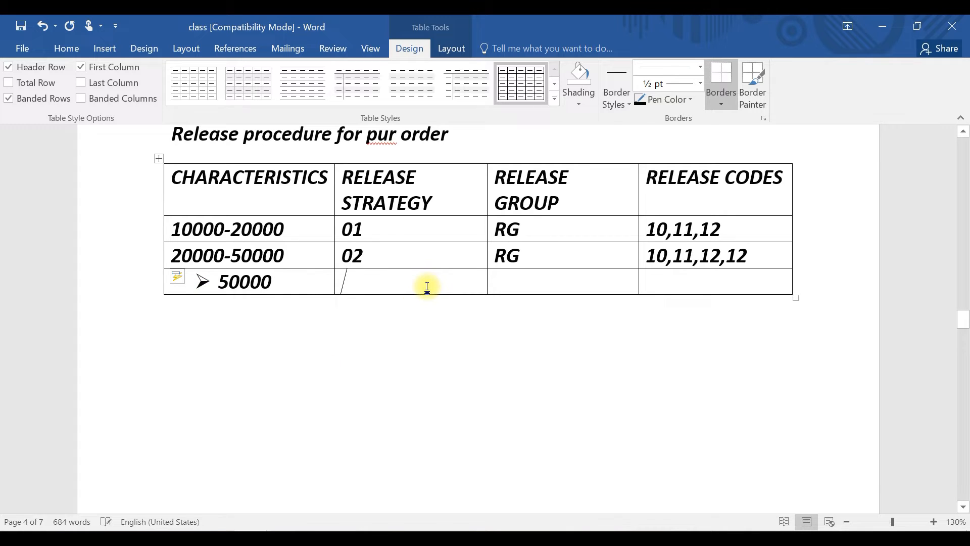
type("03")
left_click(544, 289)
type("RG")
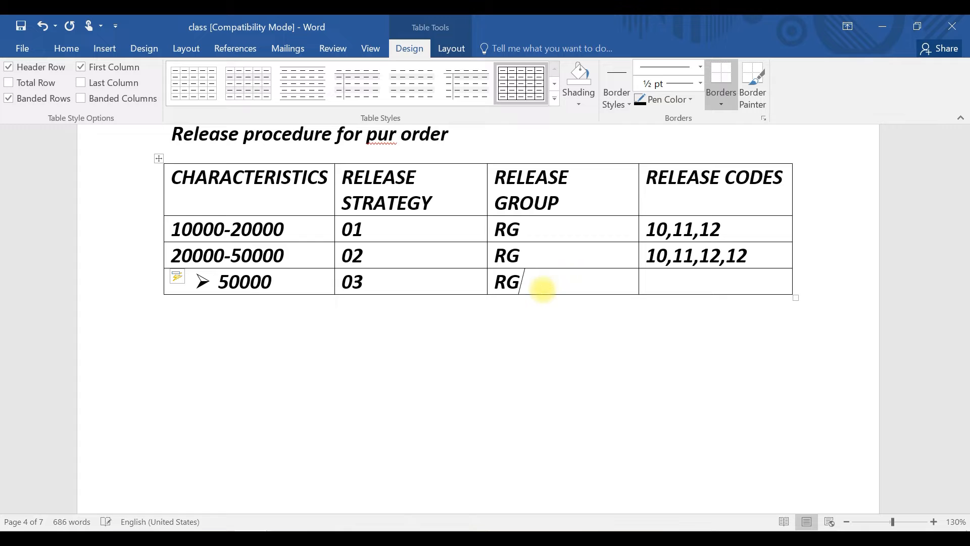
Enter 10.11.12.13.14. as the release codes in the third data row and add a new line in that cell
left_click(660, 278)
type("10.11.")
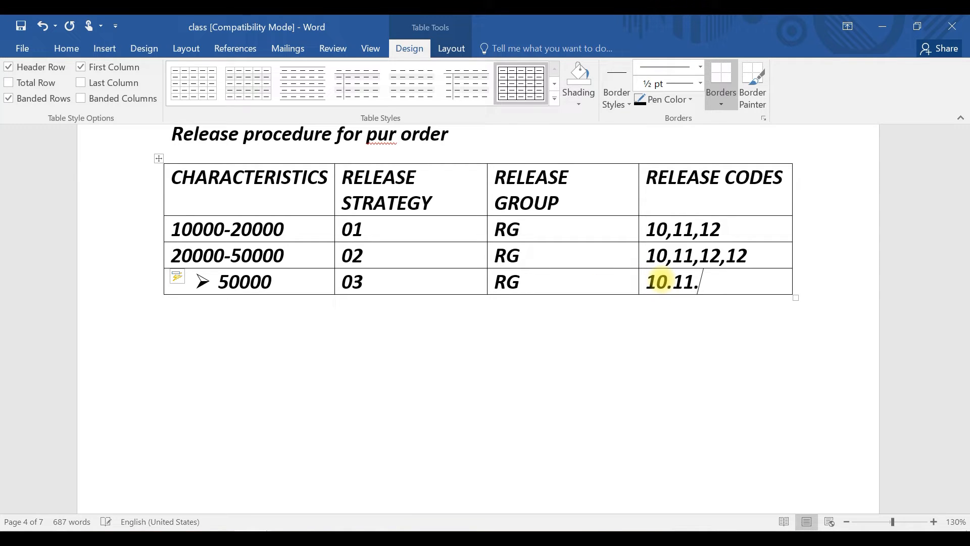
type("12.13.14.15")
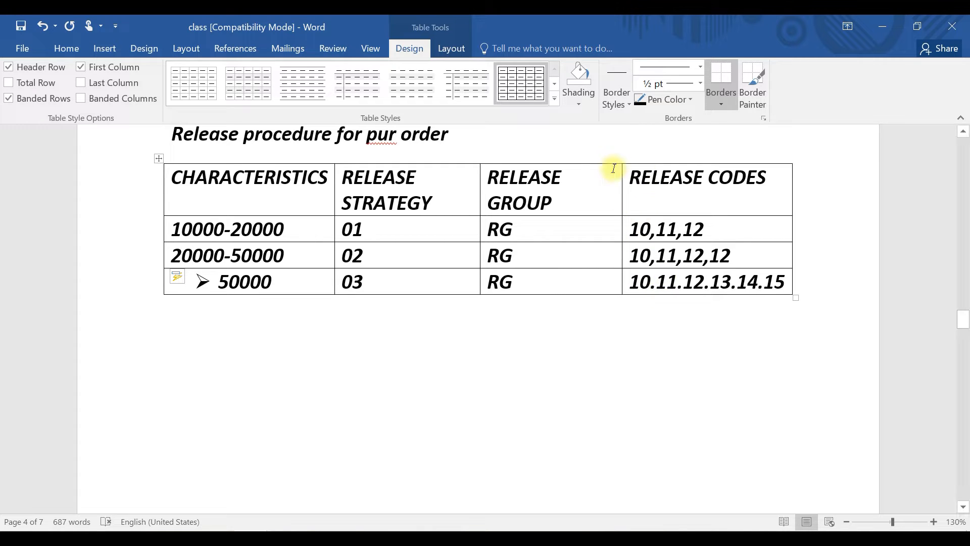
key("BackSpace")
key("BackSpace")
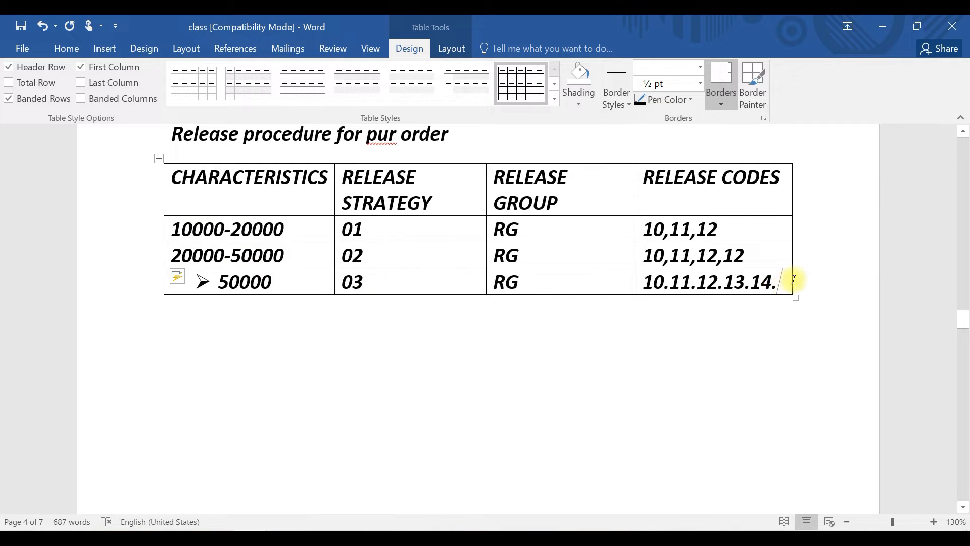
key("Return")
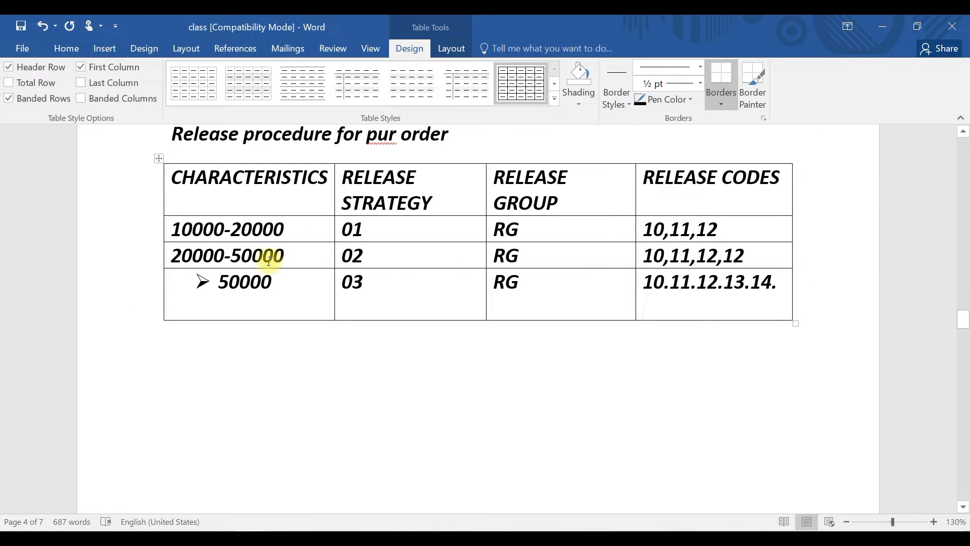
Add bulleted items PUR ORG and DOCUMENT TYPE beneath 50000 in the third row's characteristic cell
left_click(173, 227)
left_click(283, 228, "shift")
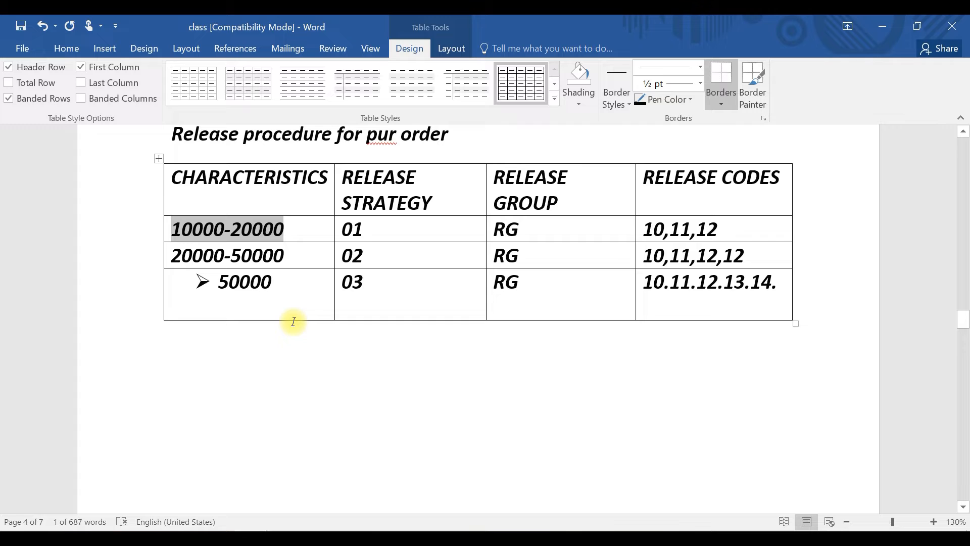
left_click(290, 283)
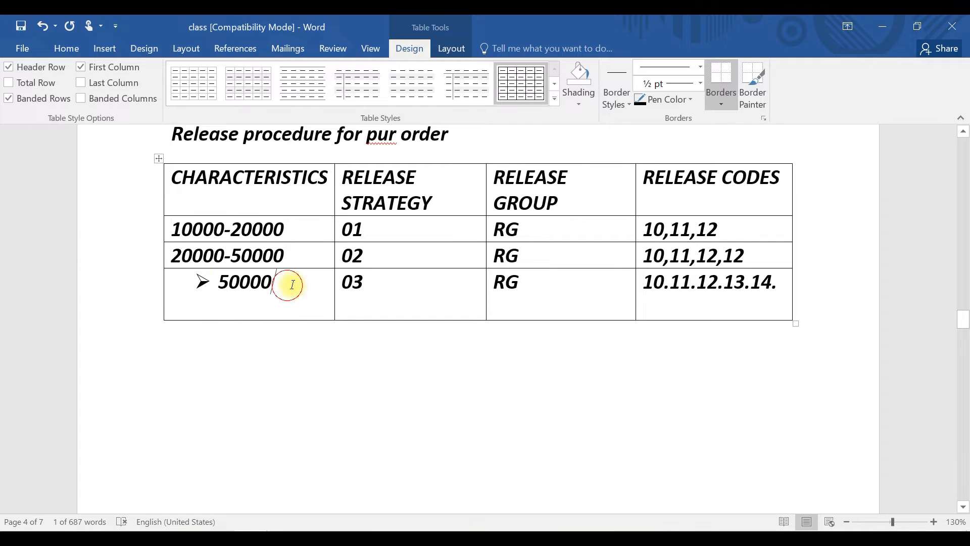
key("Return")
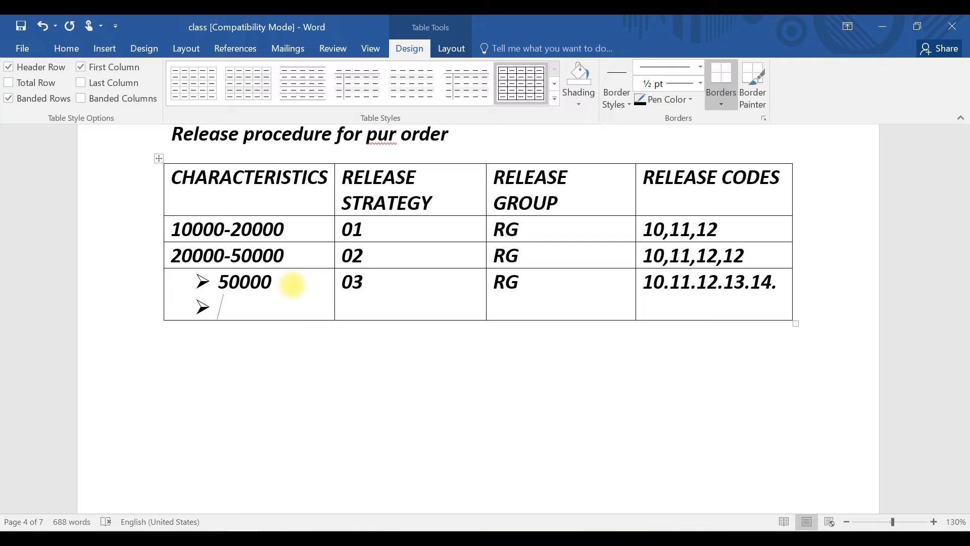
type("PUR ORG")
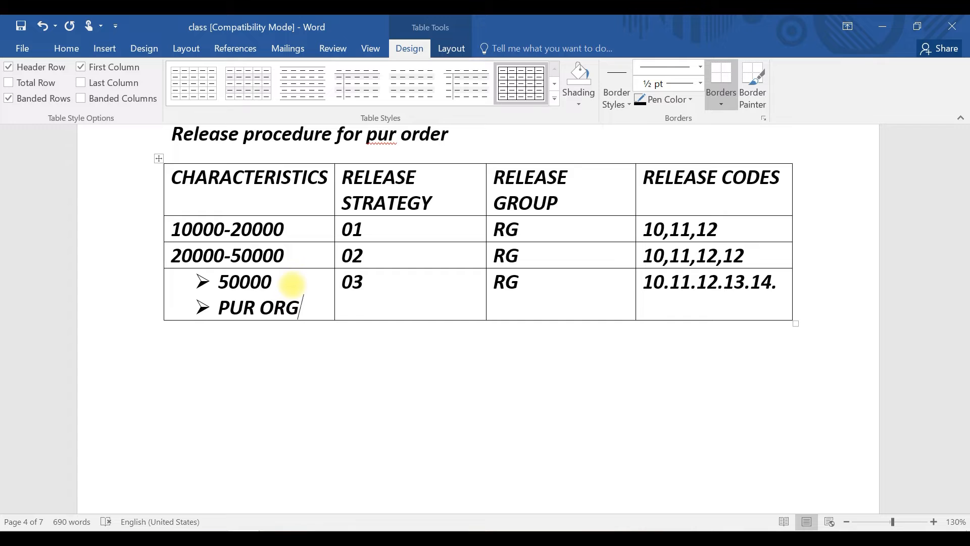
key("Return")
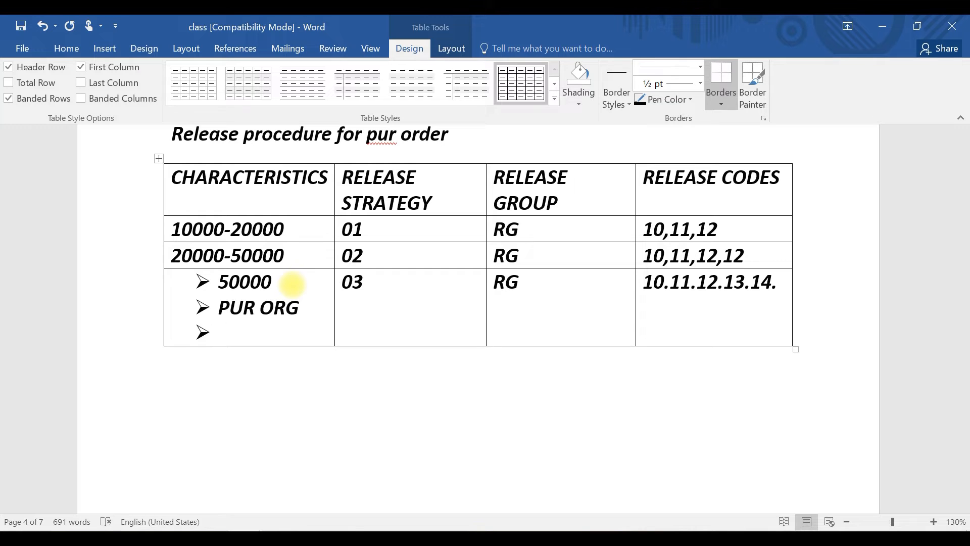
type("DOCUMENT")
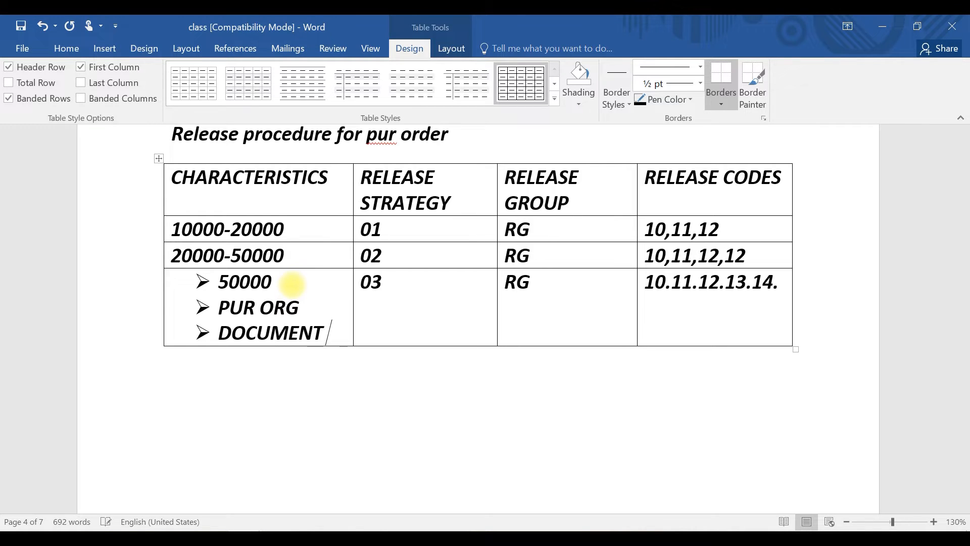
type(" TYPE")
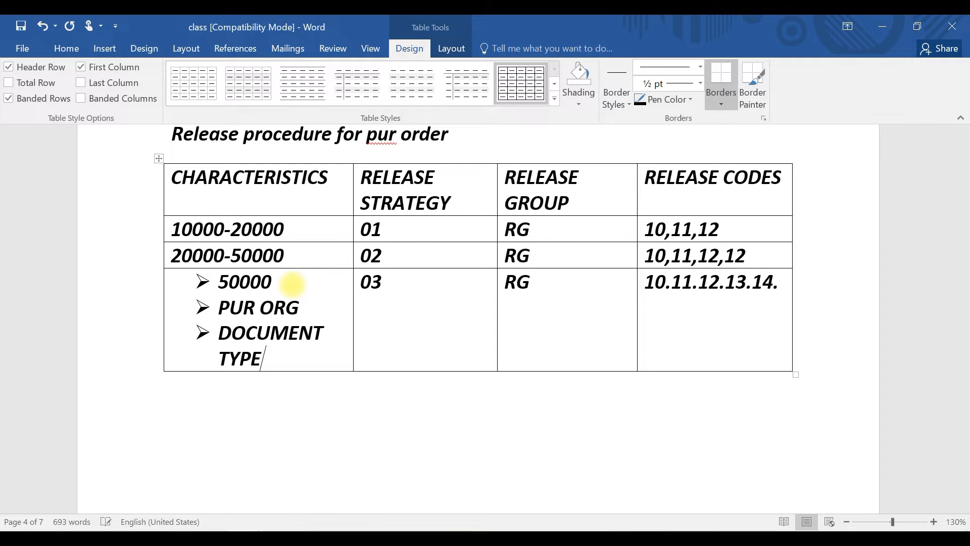
left_click_drag(277, 359, 223, 334)
left_click(292, 363)
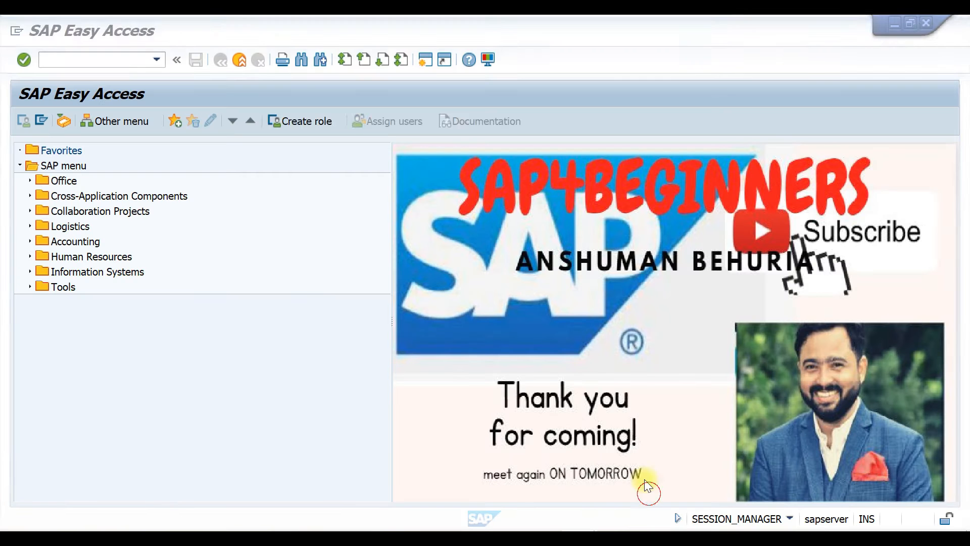
Switch to the SAP window and run transaction SPRO
left_click(648, 492)
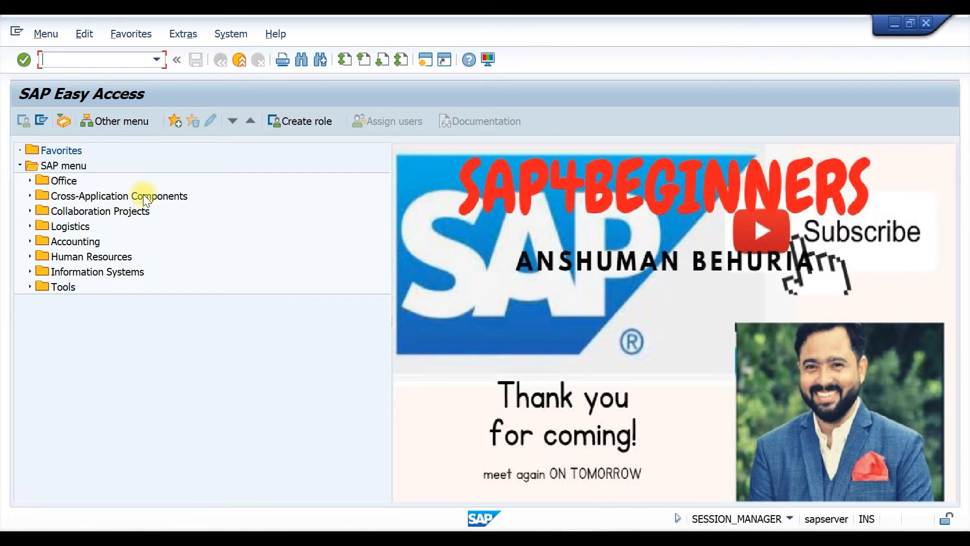
left_click(67, 60)
type("SPRO")
key("Return")
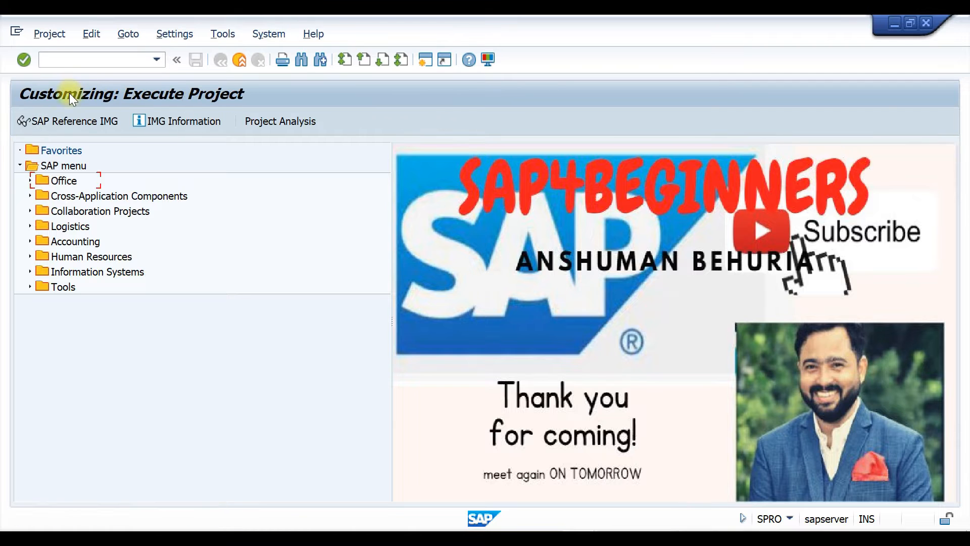
Open the SAP Reference IMG and go to Materials Management > Purchasing > Purchase Order > Define Document Types
left_click(59, 123)
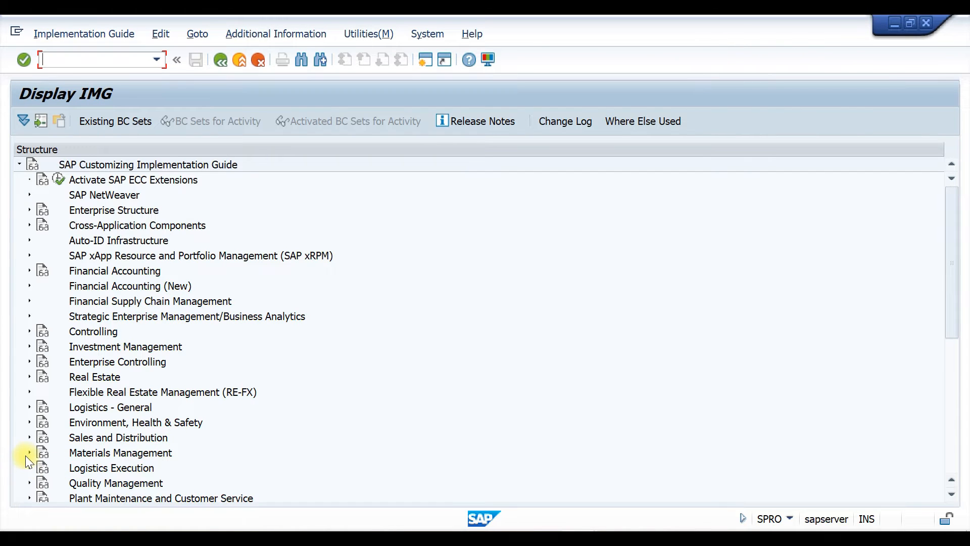
left_click(29, 453)
left_click(40, 422)
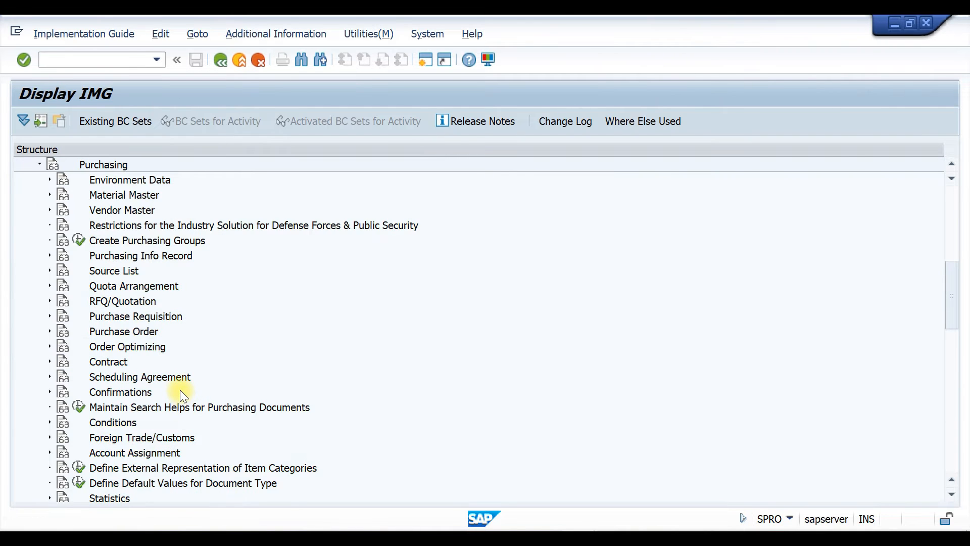
left_click(49, 331)
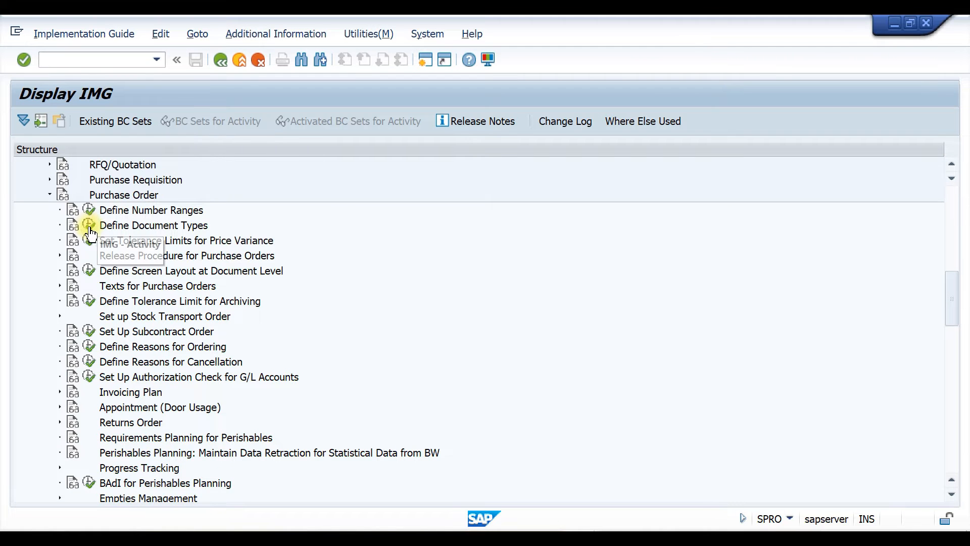
left_click(88, 225)
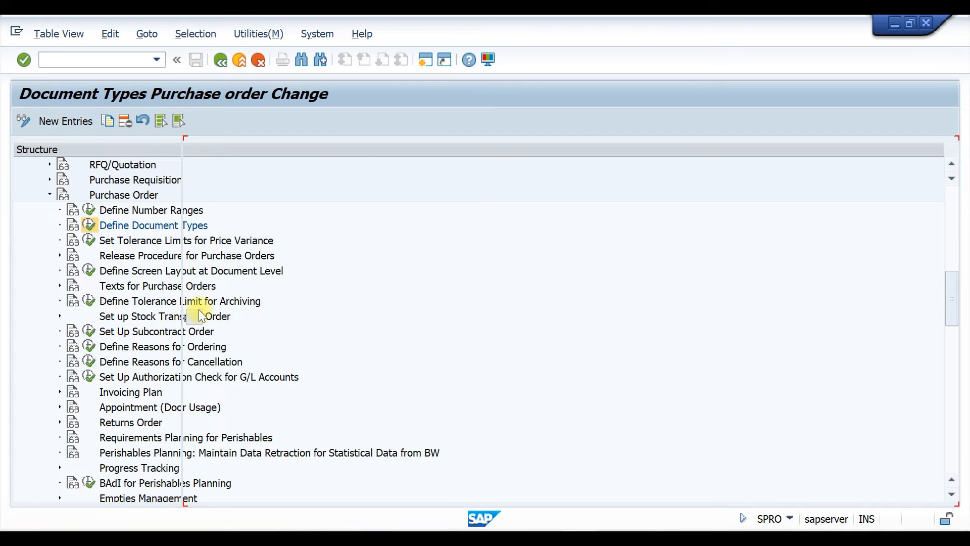
Browse the purchase order document types, examining the Standard PO, TATA MOTORS PO and Stock transport ord. entries
scroll(323, 191, "down", 7)
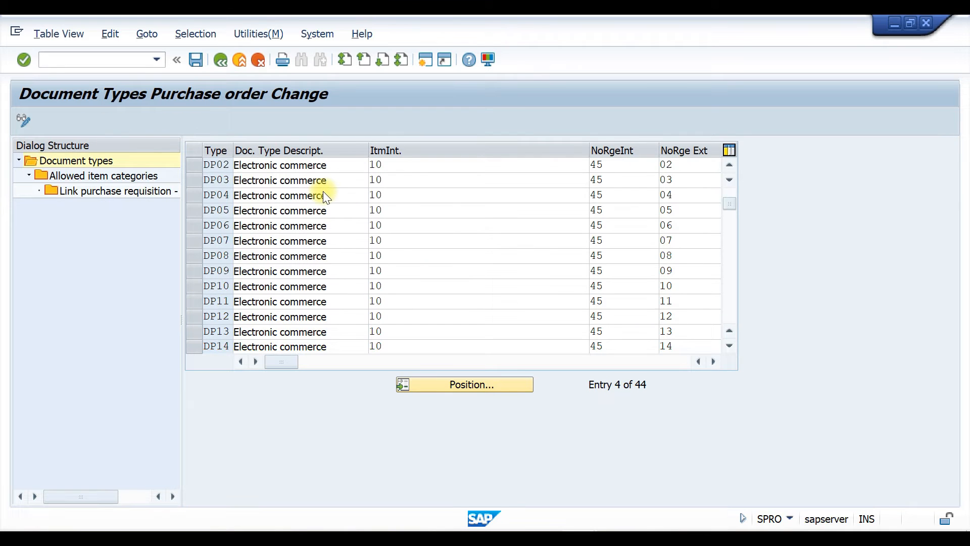
scroll(323, 197, "up", 7)
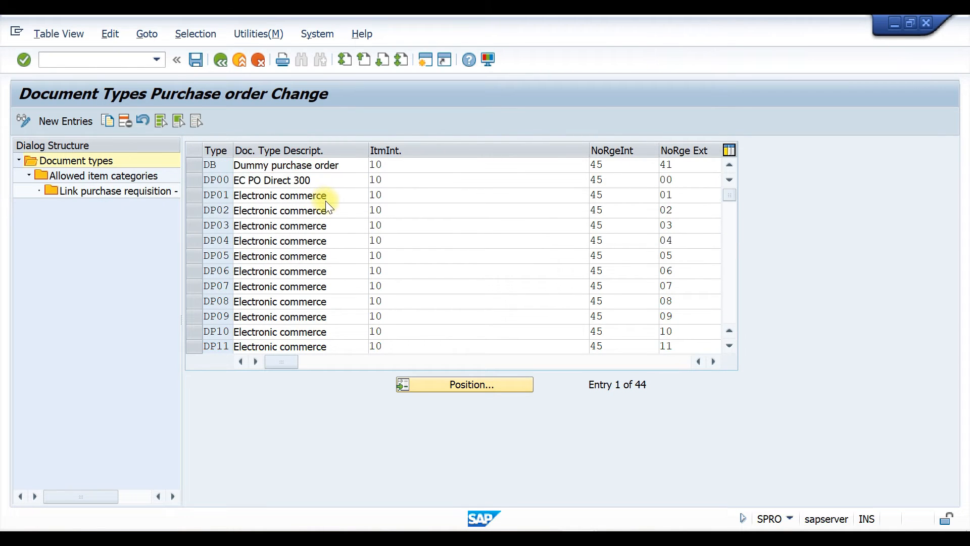
scroll(326, 200, "down", 13)
scroll(325, 200, "down", 2)
scroll(320, 201, "up", 1)
scroll(311, 217, "up", 1)
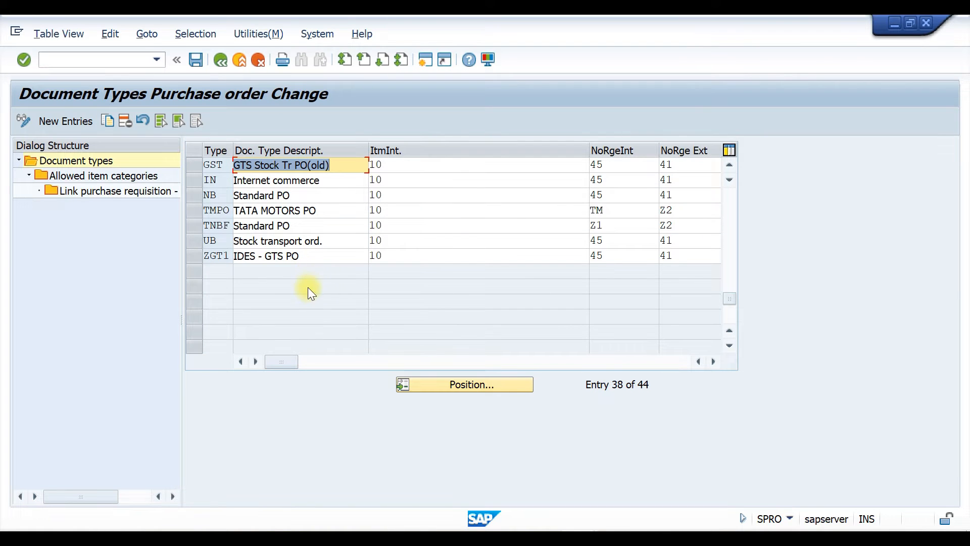
left_click(267, 304)
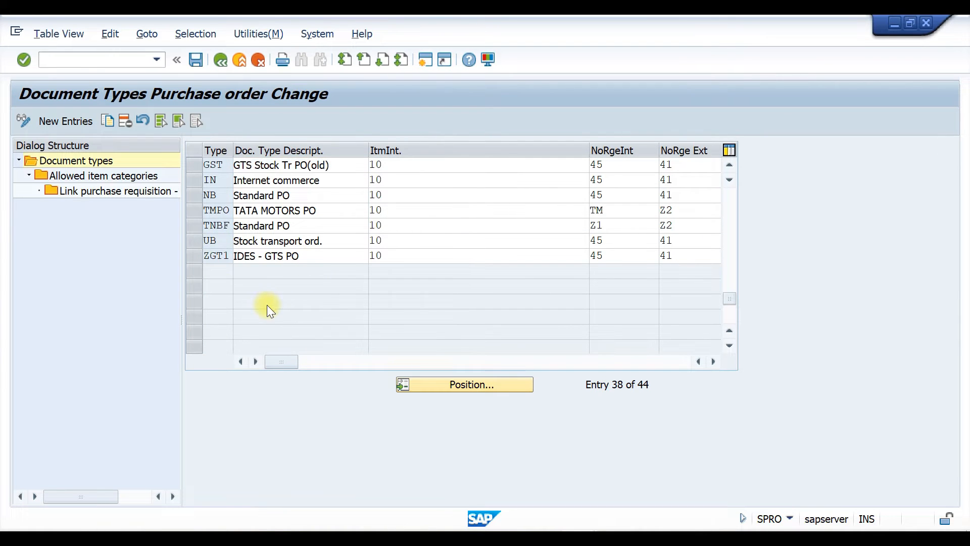
scroll(268, 301, "up", 1)
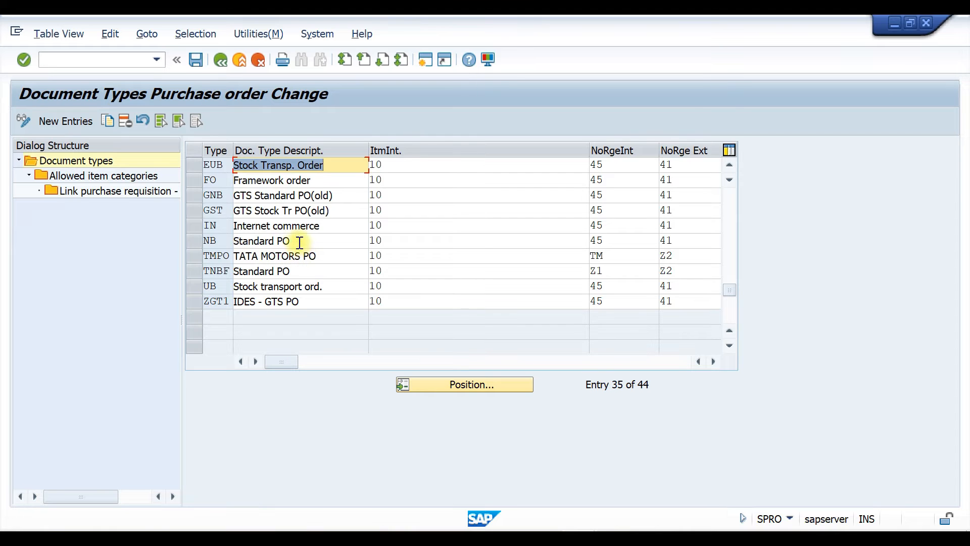
left_click(300, 241)
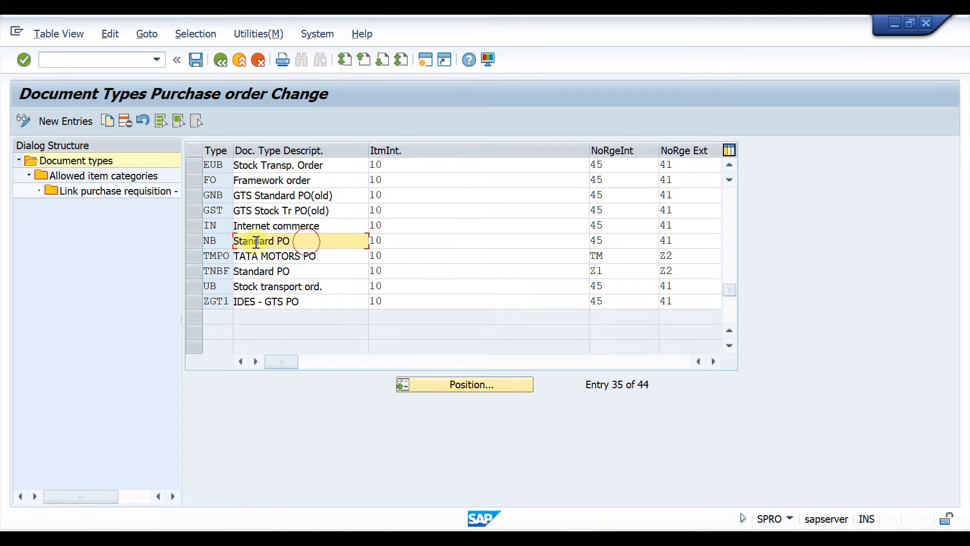
left_click(329, 260)
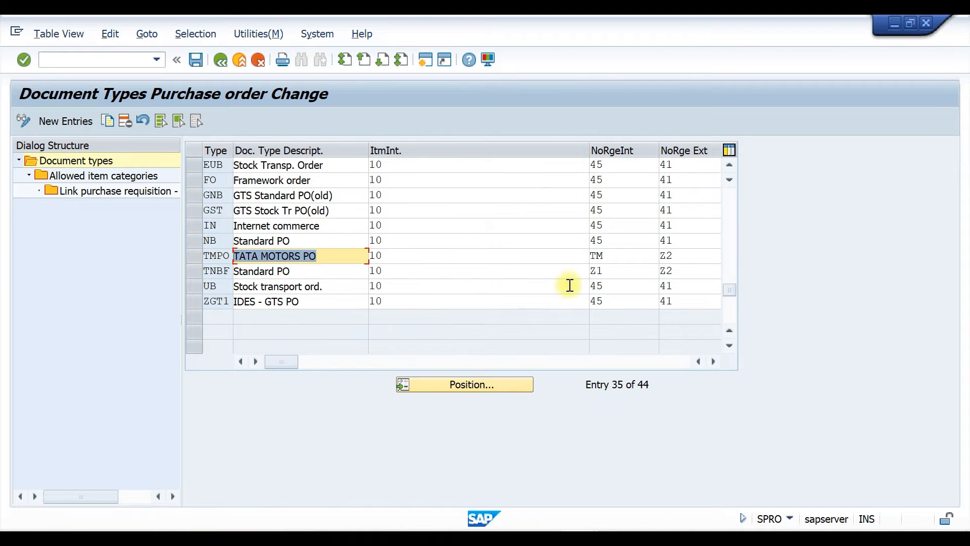
left_click(294, 241)
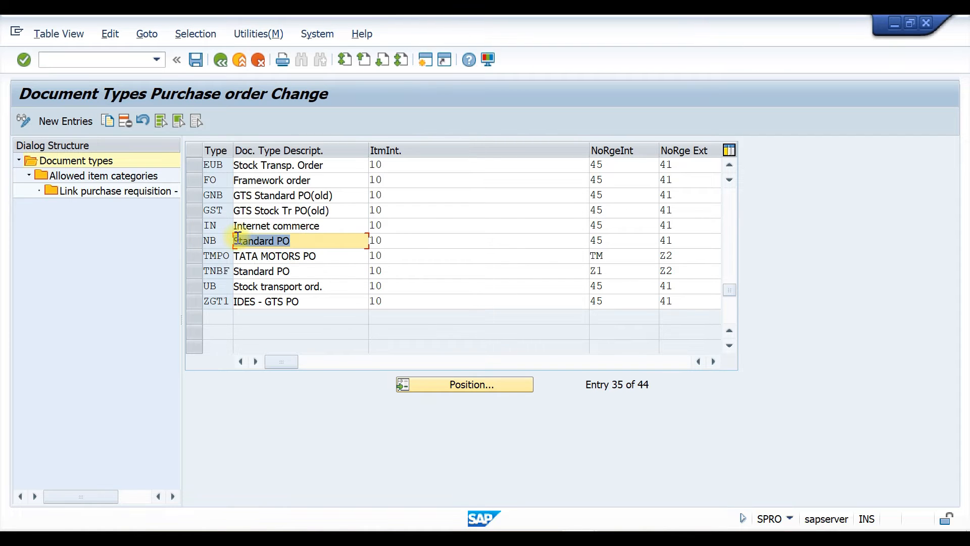
left_click(324, 256)
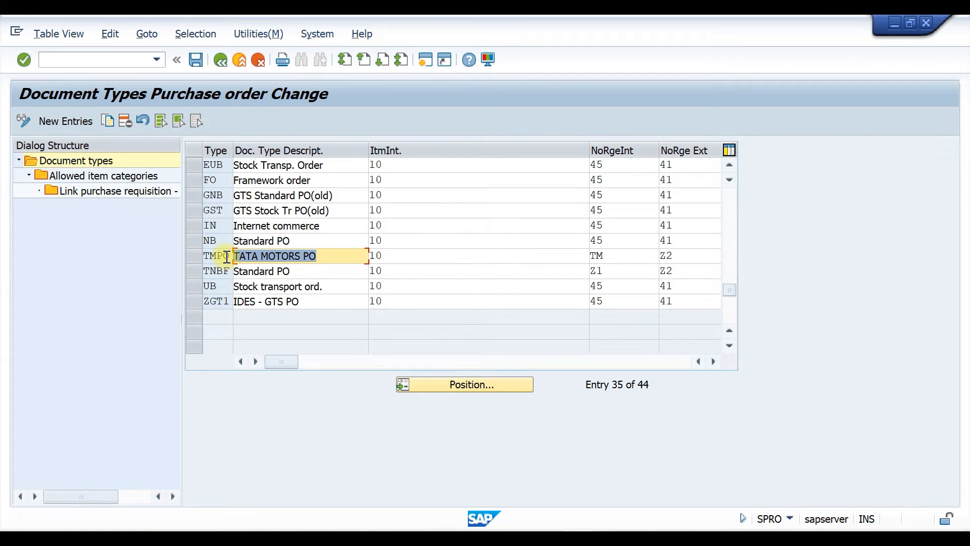
left_click(341, 286)
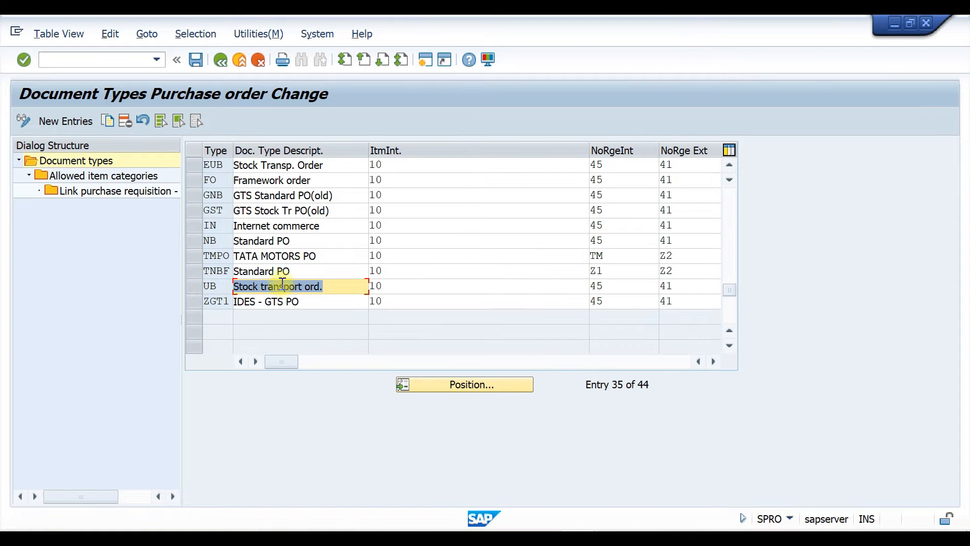
left_click(291, 239)
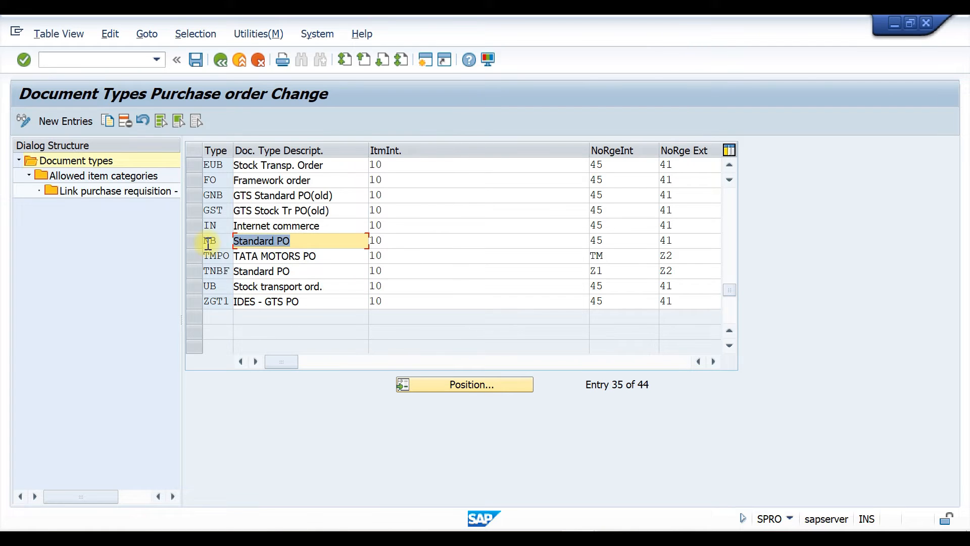
left_click(334, 256)
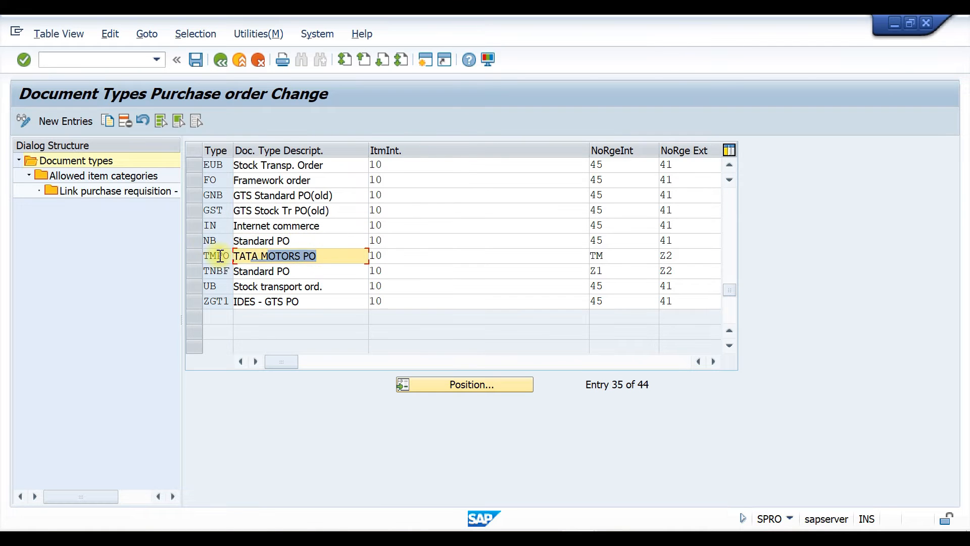
Return to the IMG and open Edit Characteristic under Release Procedure for Purchase Orders
left_click(220, 59)
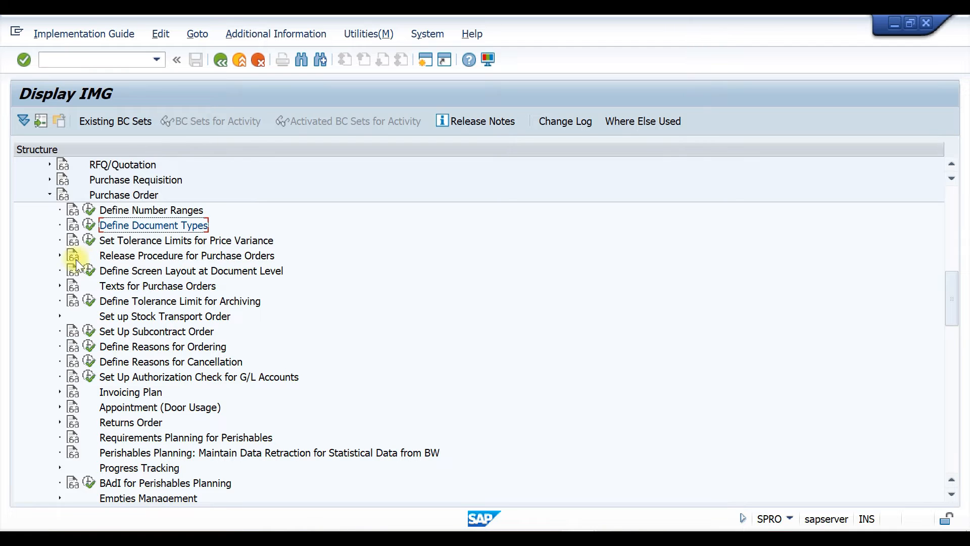
left_click(59, 255)
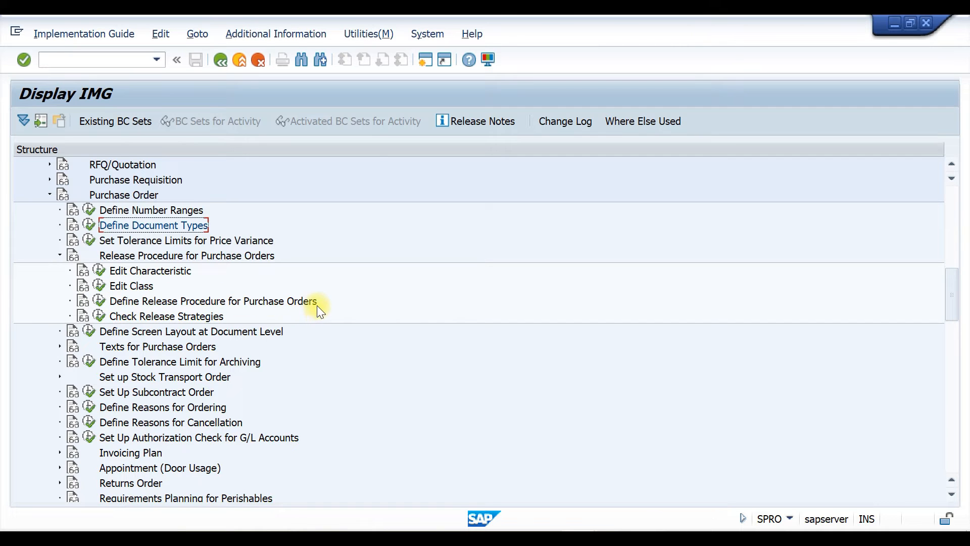
left_click(99, 273)
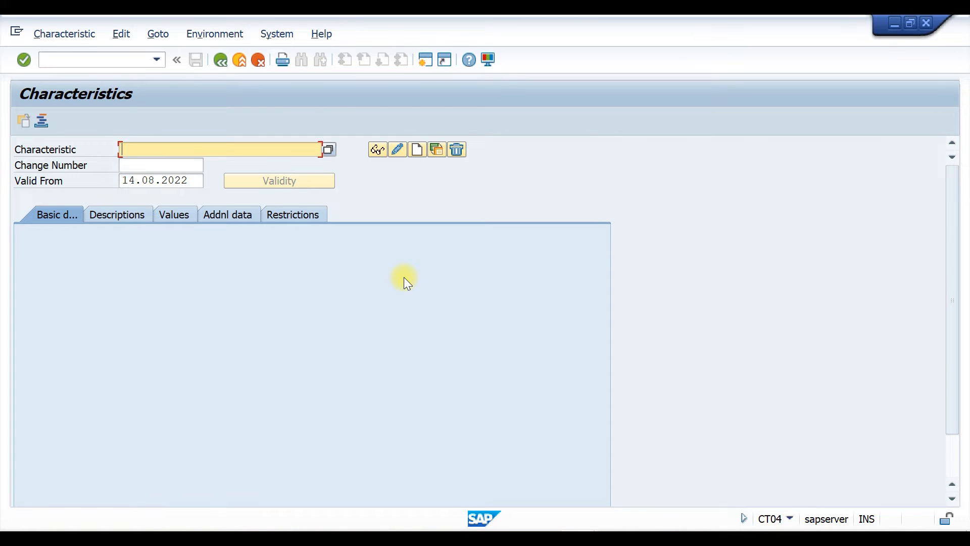
Switch to the Word document and add the heading CHARACTERISTICS below the table, followed by a new line
key("alt+Tab")
type("CHARACTERSTICS")
key("Left")
key("Left")
key("Left")
key("Left")
key("Left")
type("I")
left_click(346, 385)
key("Return")
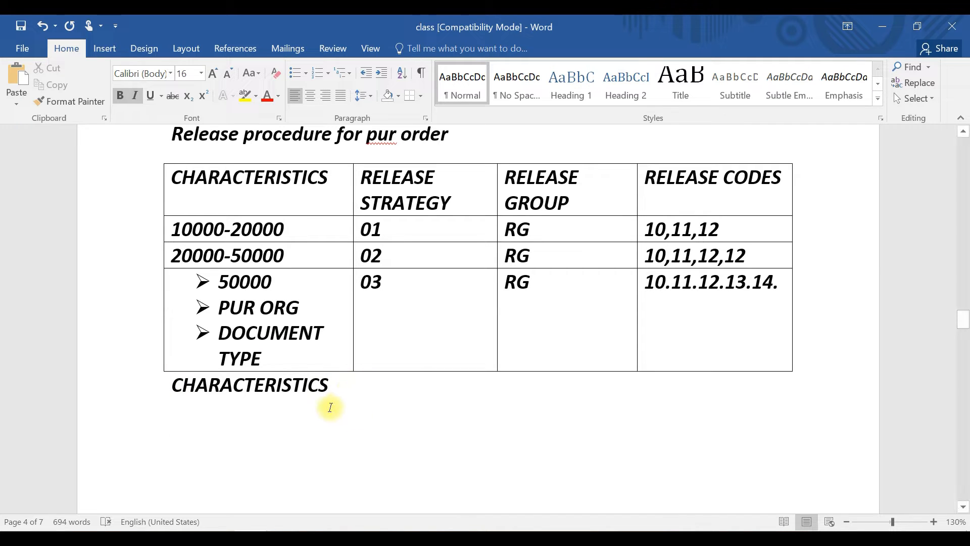
Insert a three-column table below the CHARACTERISTICS heading
left_click(105, 48)
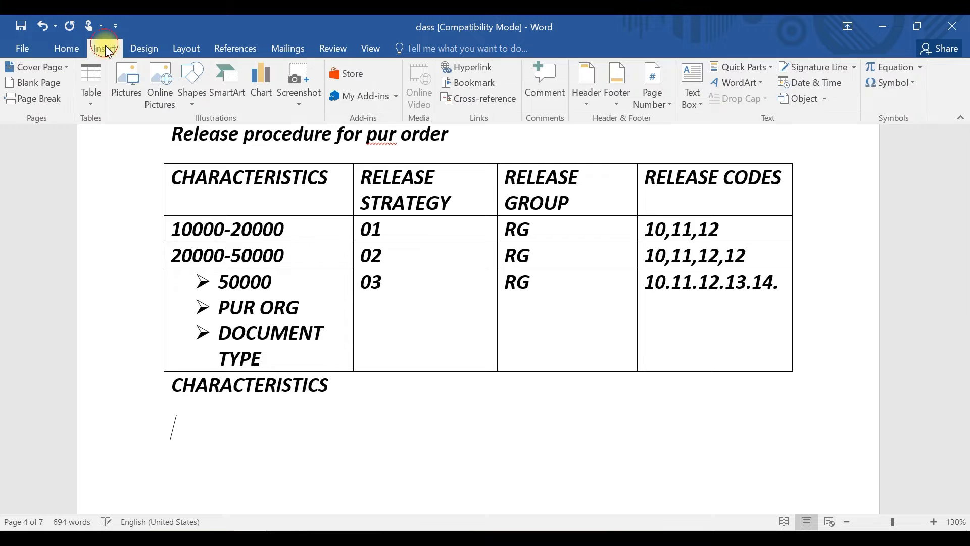
left_click(83, 74)
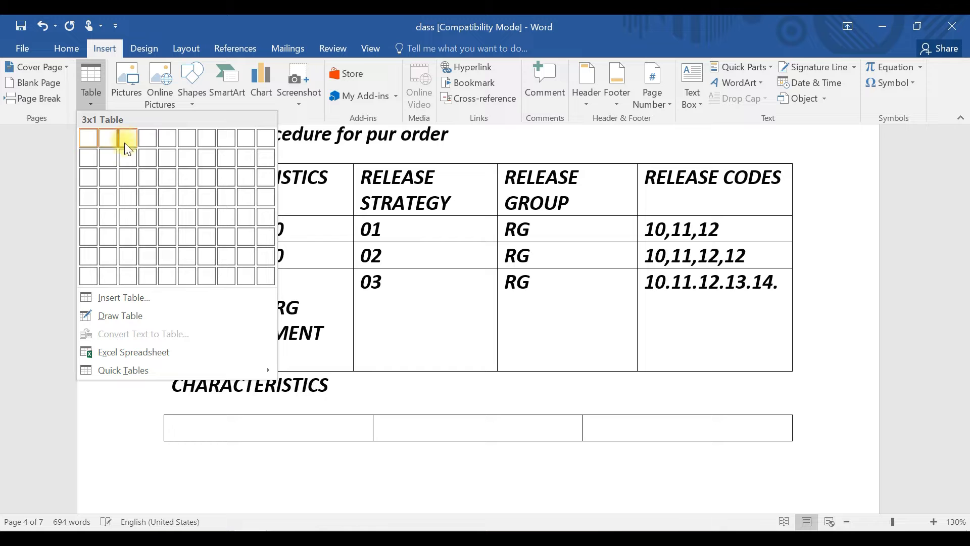
left_click(127, 157)
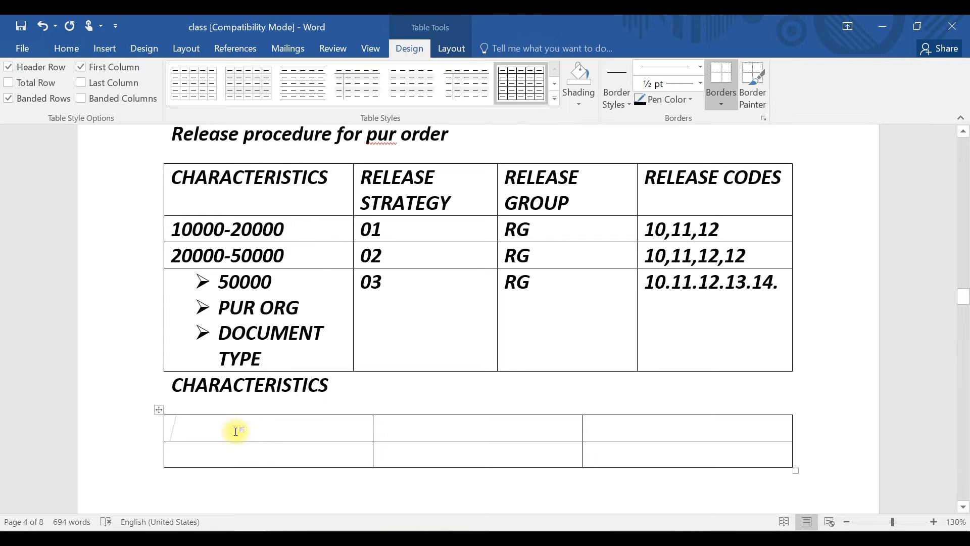
Fill the new table's header row with ITEM VALUE, PUR ORG and DOCUMENT TYPE
type("ITEM VALUE")
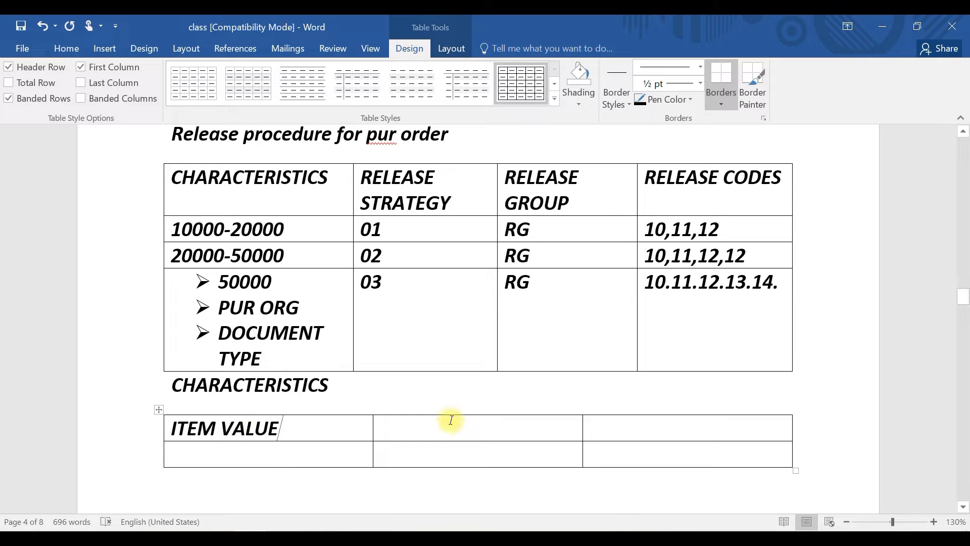
left_click(444, 424)
type("PUR ORG")
left_click(703, 427)
type("D")
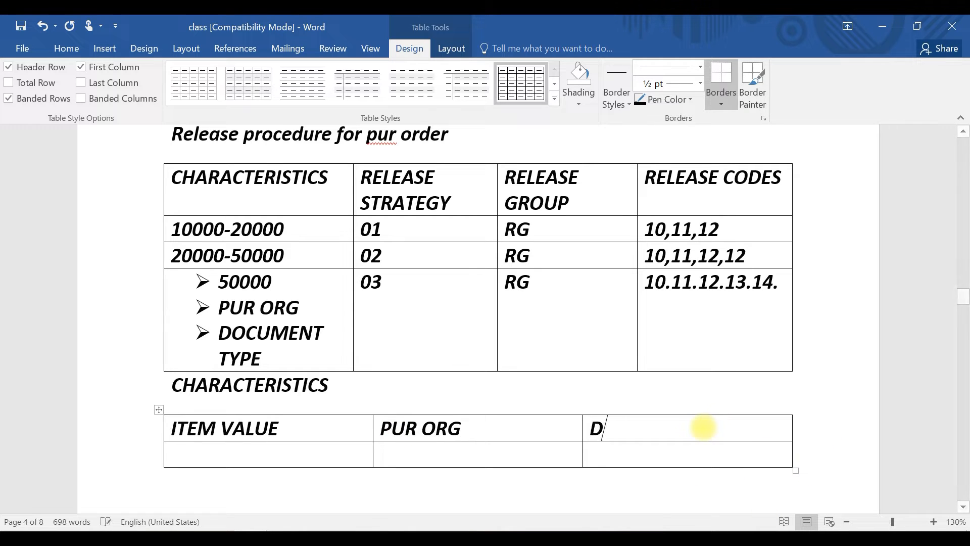
type("OCUMENT TU")
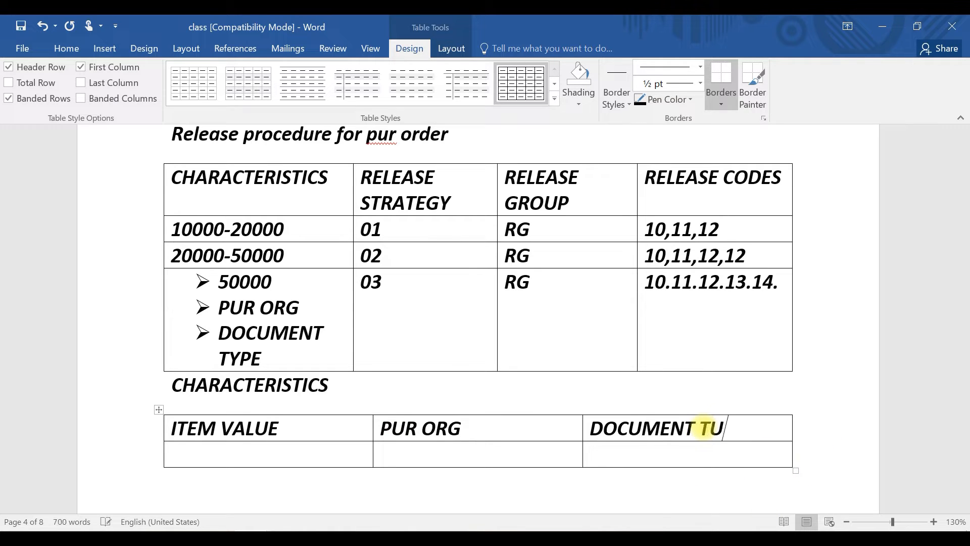
key("BackSpace")
type("YPE")
left_click(253, 457)
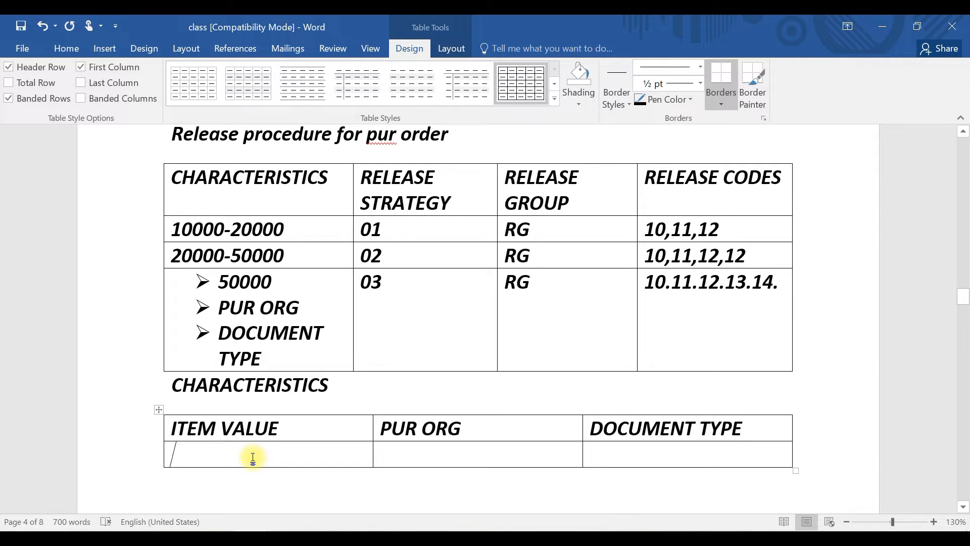
Extend the heading to read CHARACTERISTICS- TABLE(CEKKO)
left_click(343, 382)
type("- TABLE")
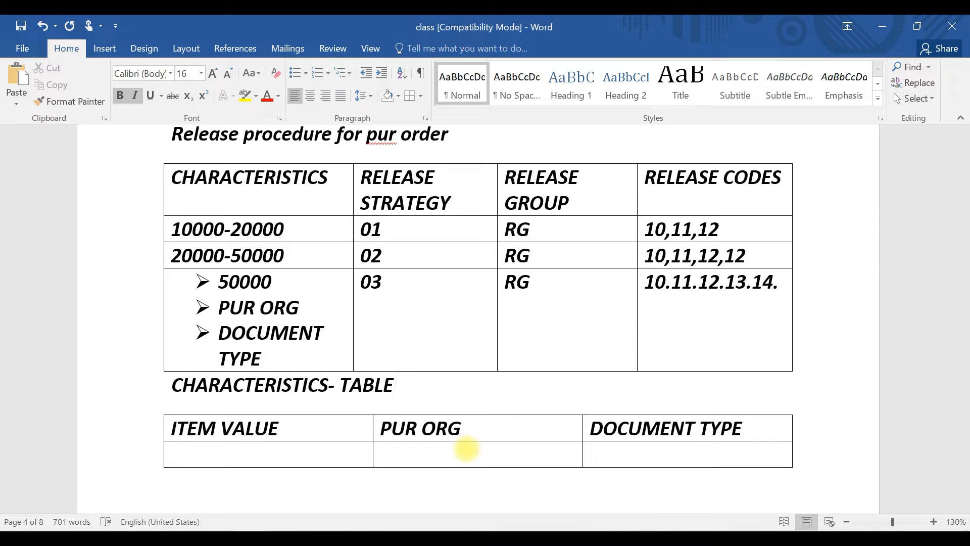
type("(")
type("CEKKO")
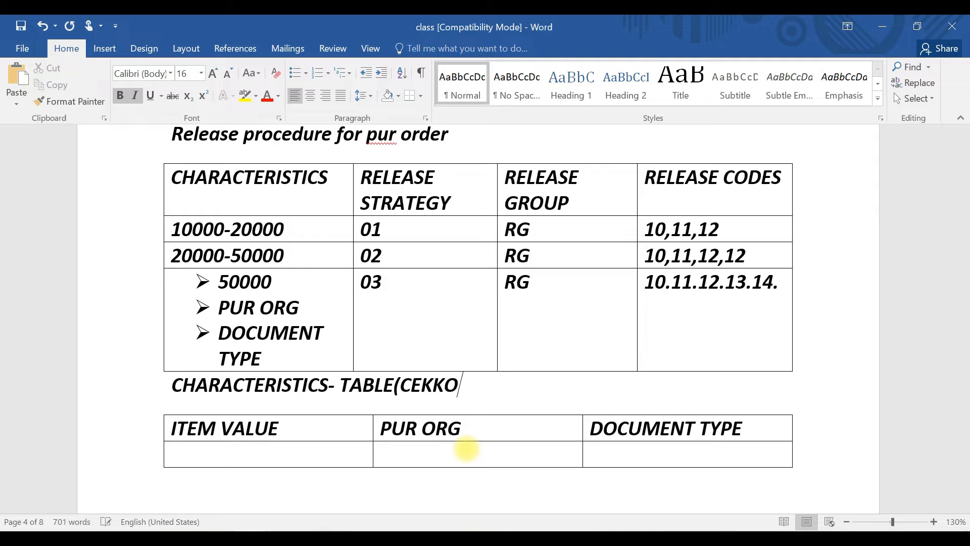
type(")")
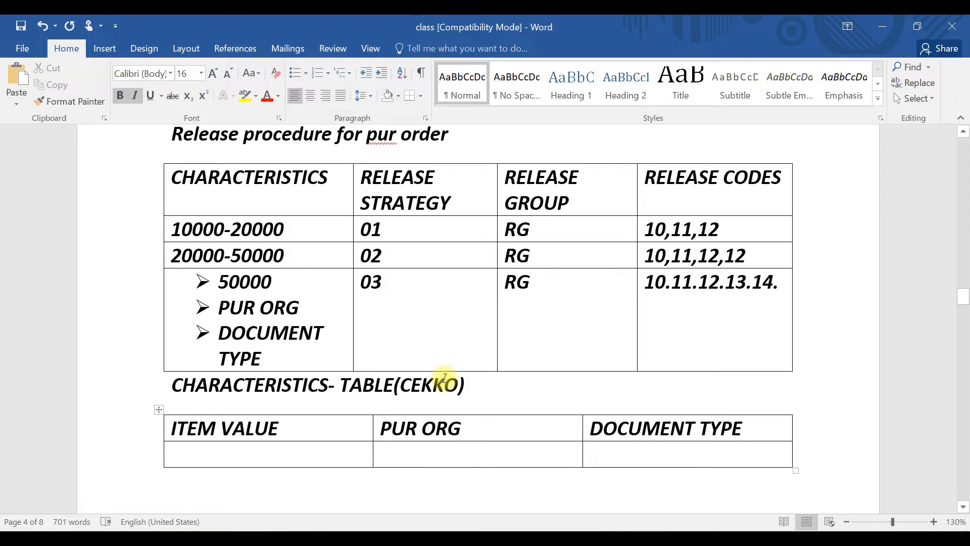
Enter the field names GNETW, EKORG and BSART in the second row under the three columns
left_click(243, 457)
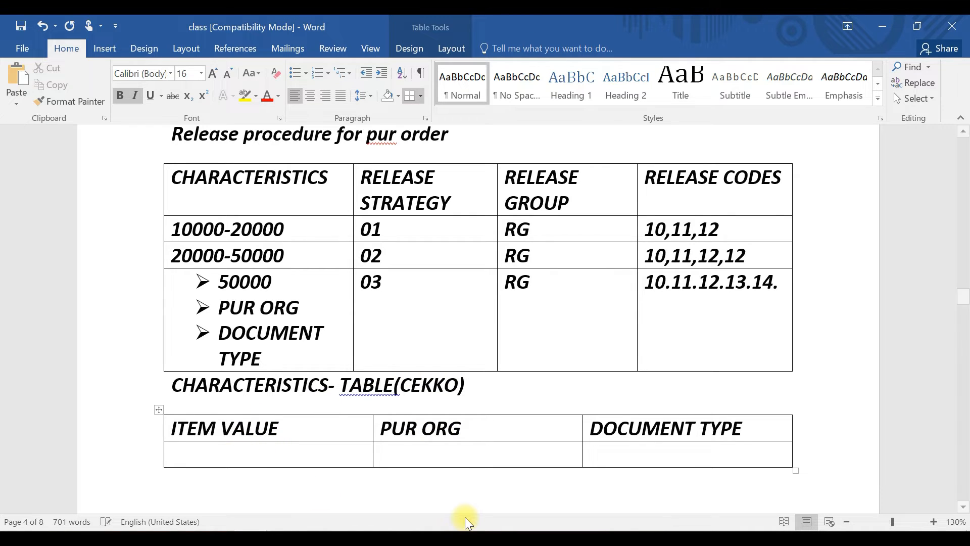
type("GNETW")
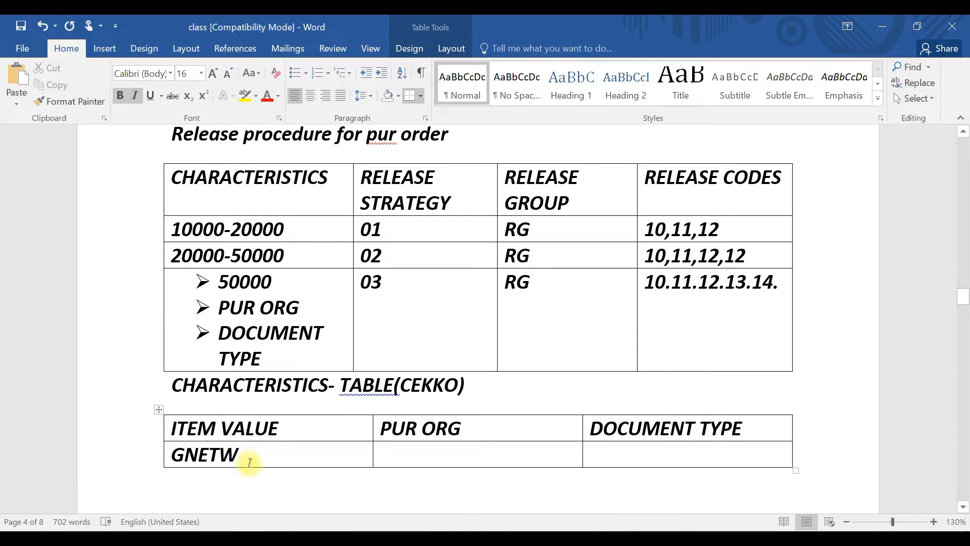
left_click_drag(249, 463, 174, 453)
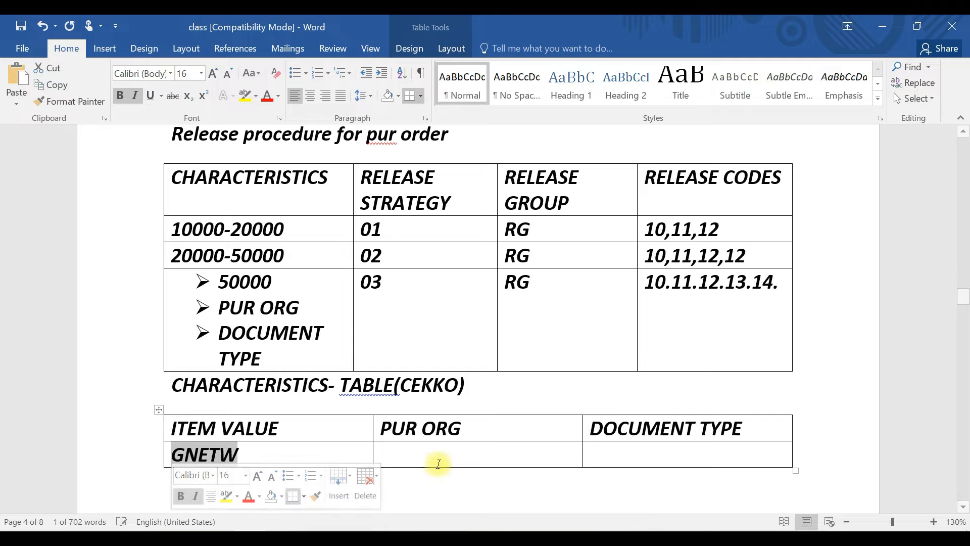
left_click(440, 461)
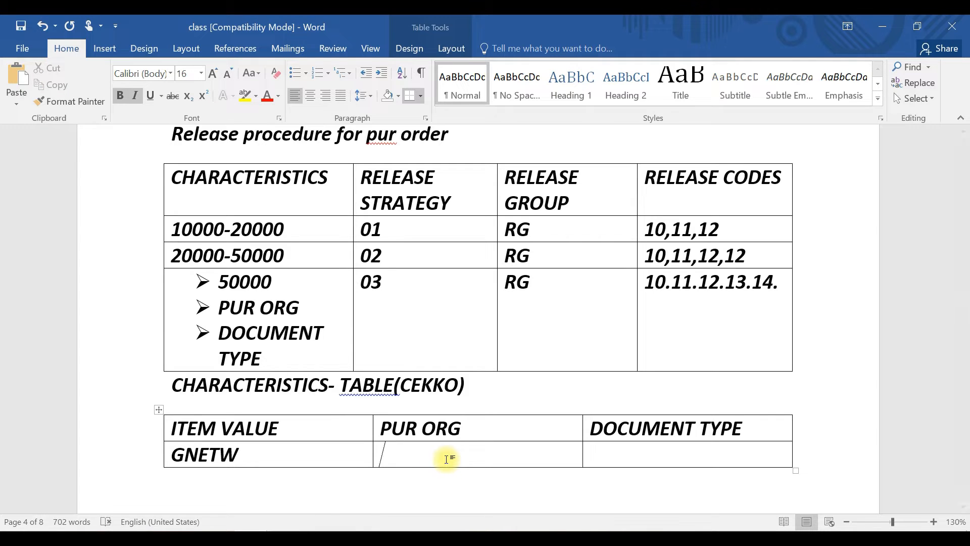
type("EKORG")
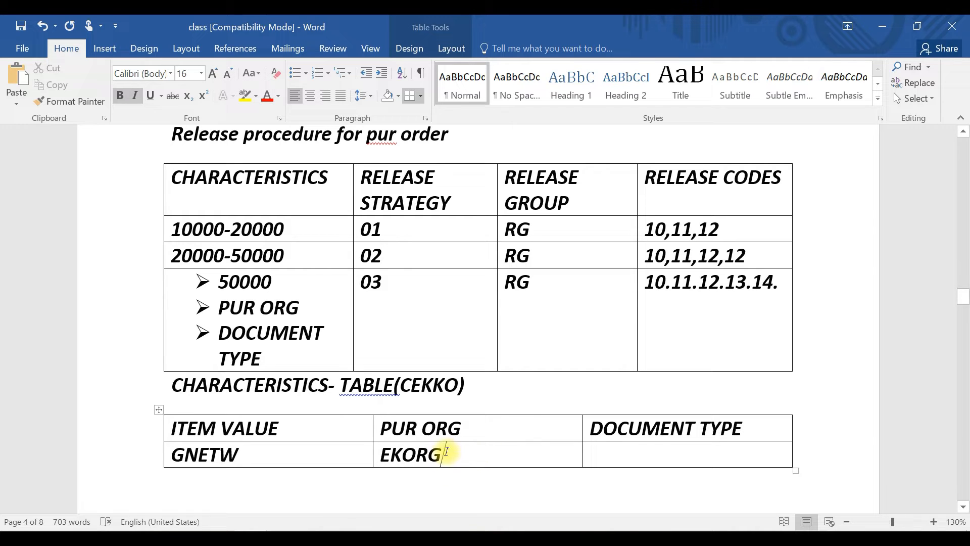
left_click_drag(446, 451, 379, 453)
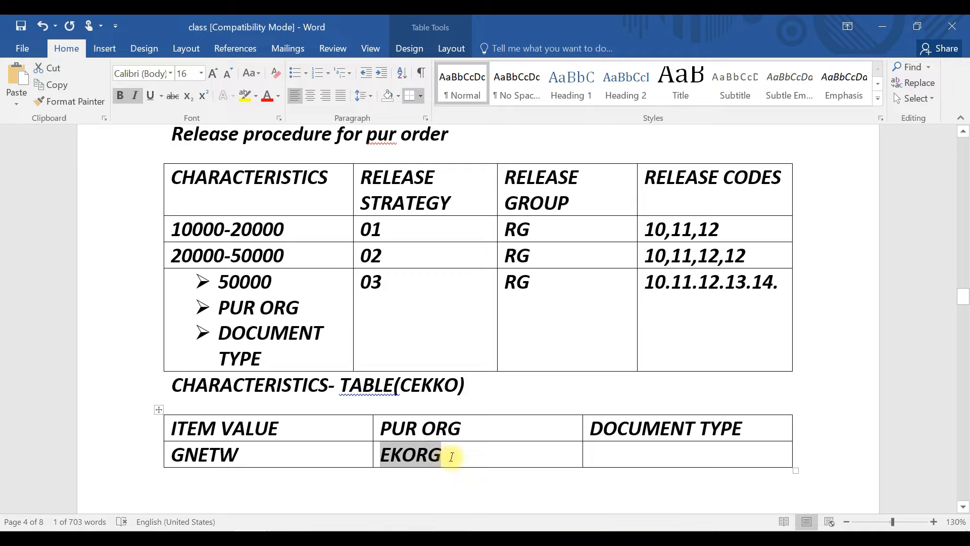
left_click_drag(450, 456, 385, 460)
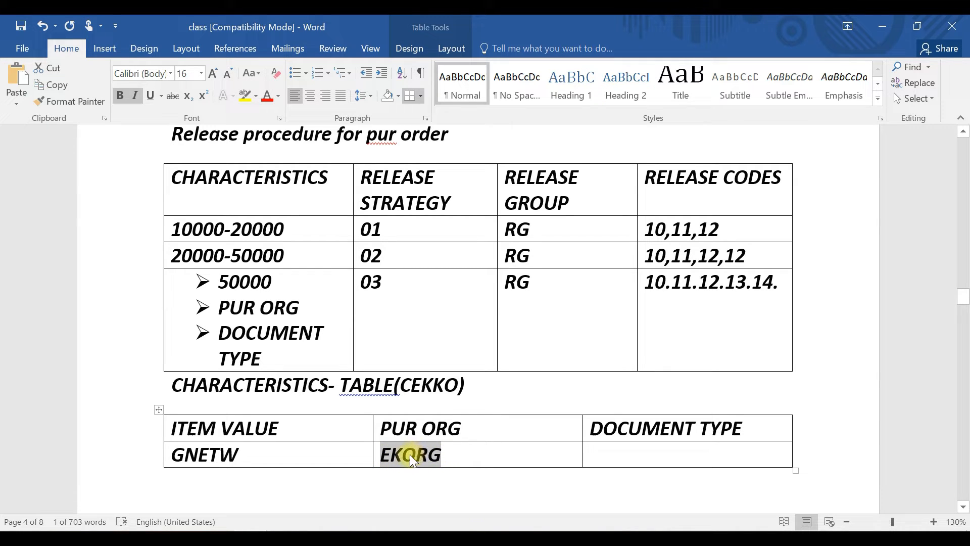
left_click(625, 460)
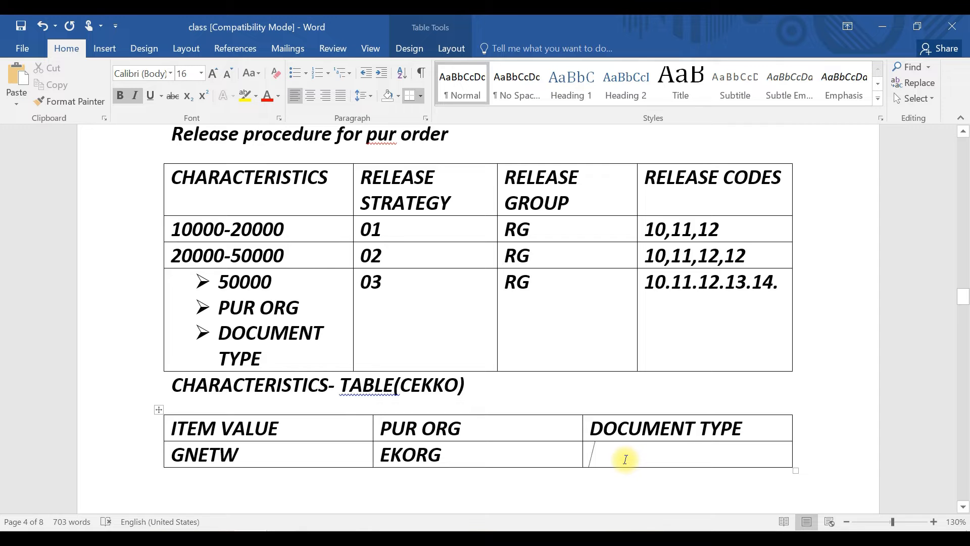
type("BSART")
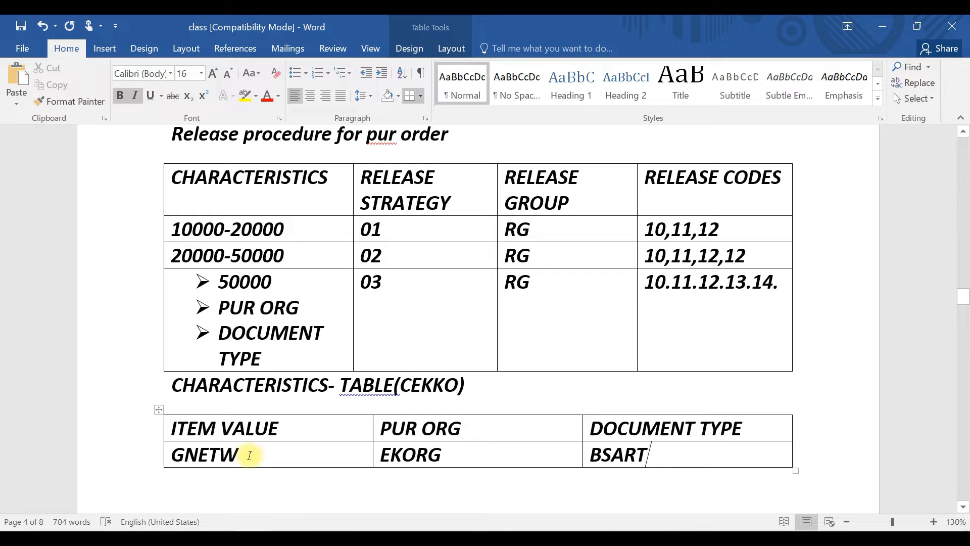
Switch to SAP and start creating the characteristic GNETW-PO
left_click_drag(248, 455, 167, 459)
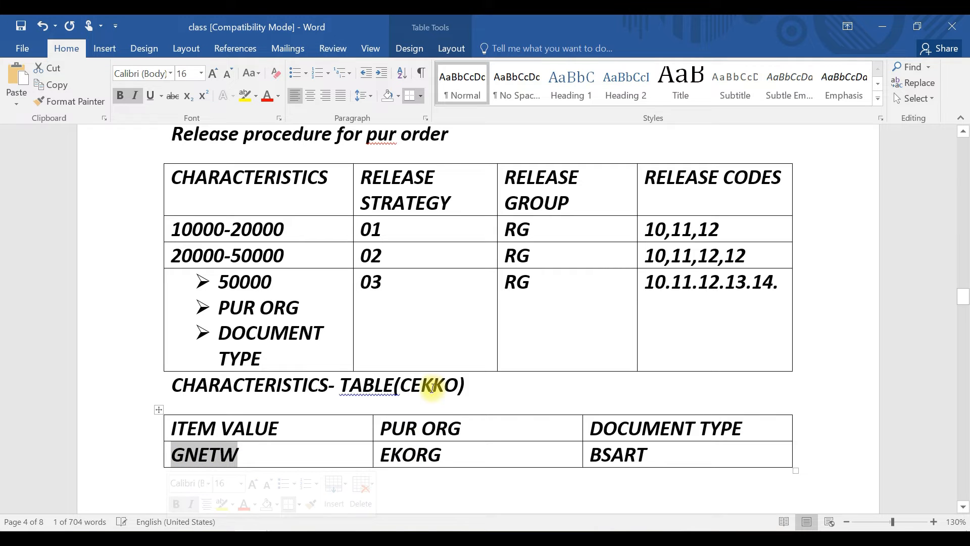
left_click_drag(400, 385, 461, 386)
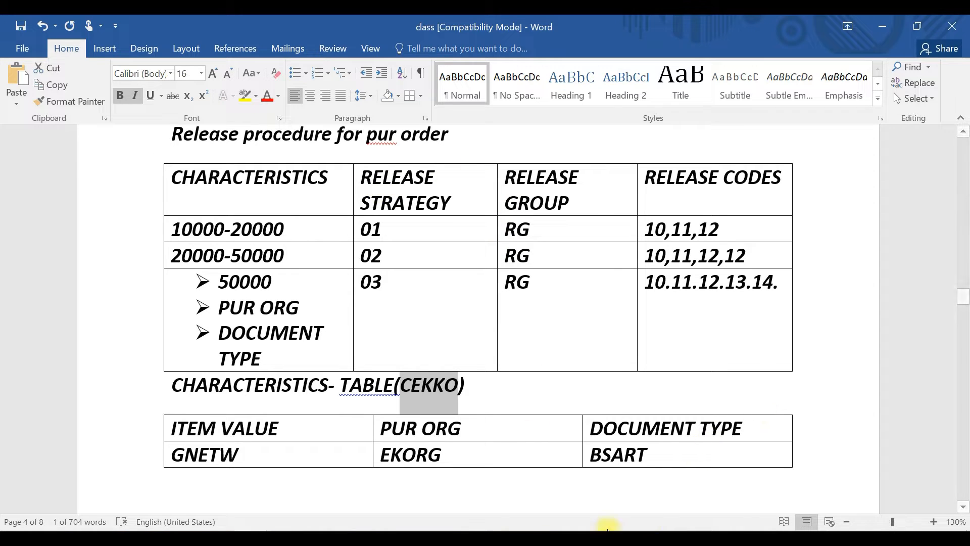
left_click(607, 534)
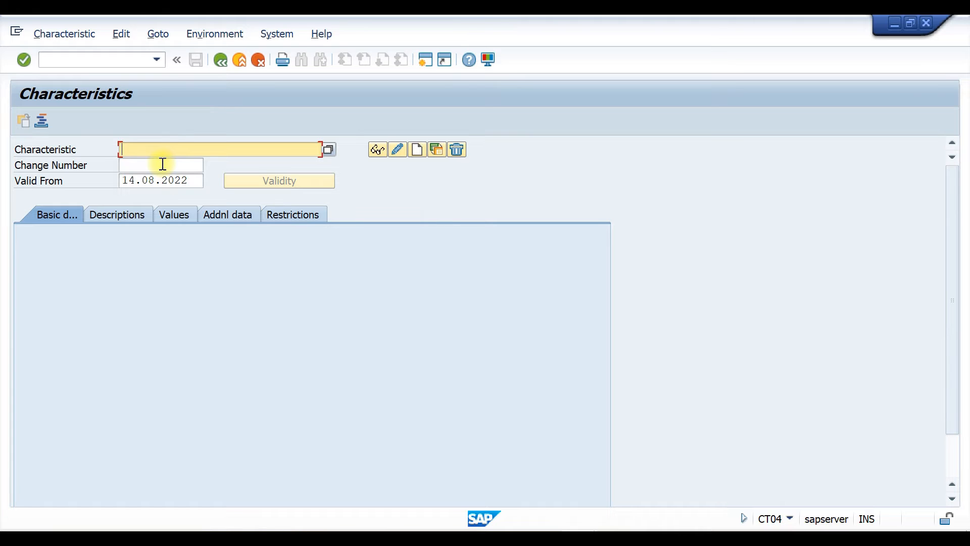
type("GNETW-PO")
left_click(417, 149)
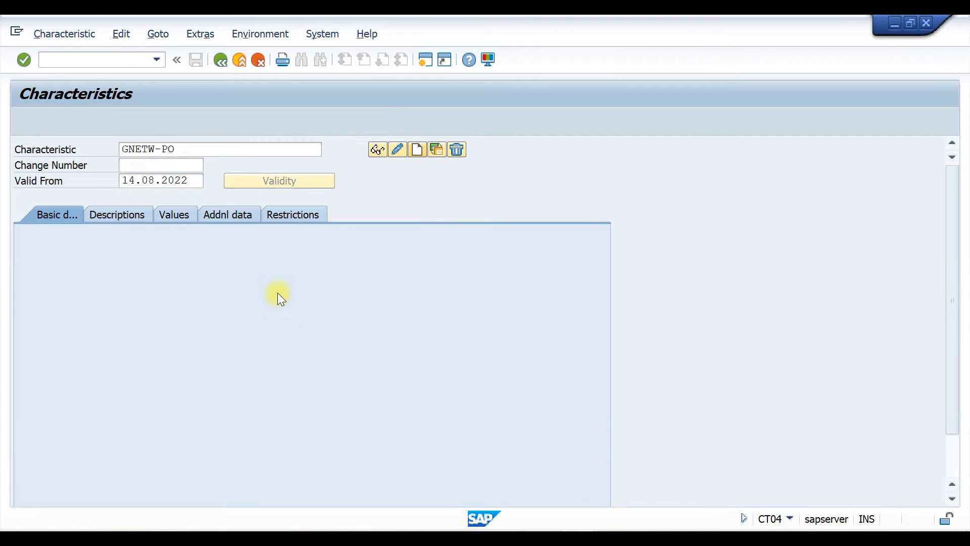
Reference the characteristic to table CEKKO and field GNETW in its additional data, accepting the information message
left_click(217, 213)
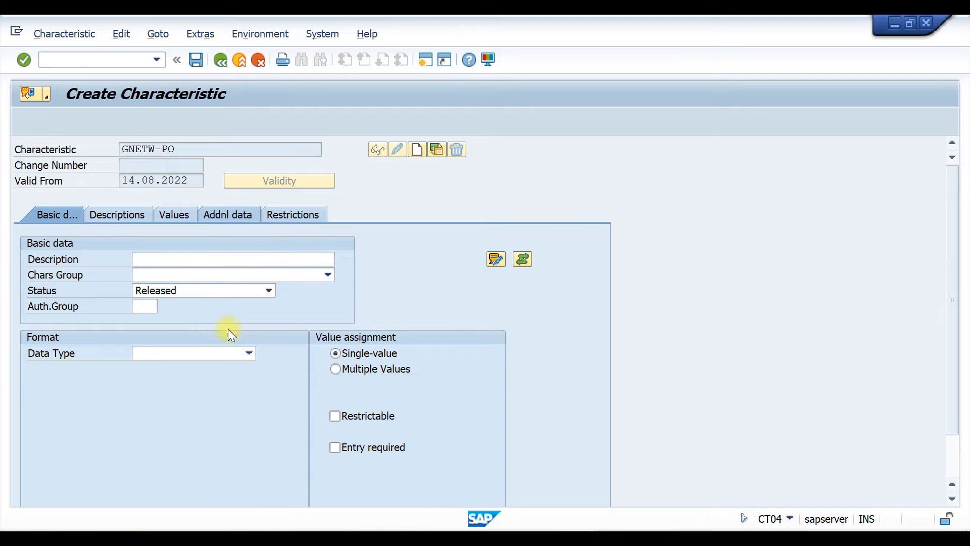
left_click(163, 259)
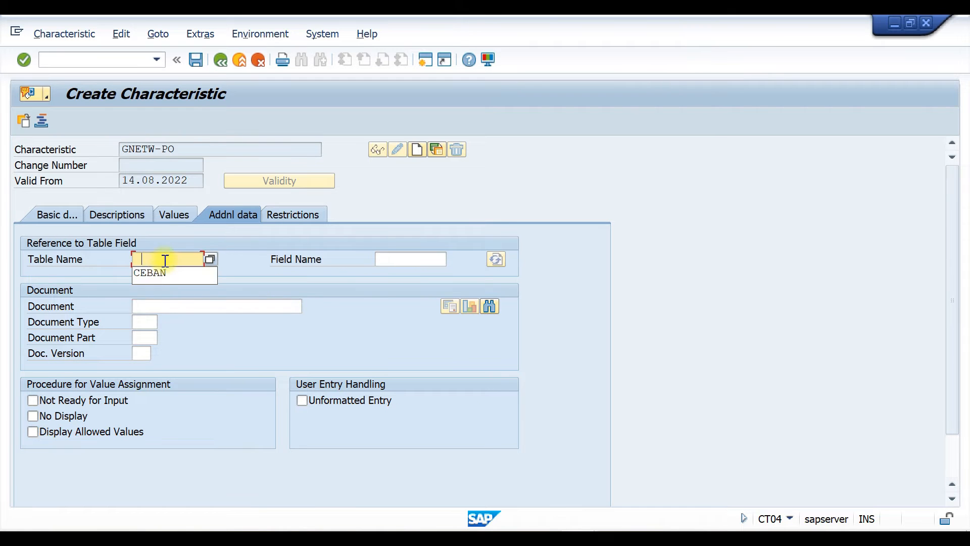
left_click(162, 272)
key("BackSpace")
key("BackSpace")
key("BackSpace")
key("BackSpace")
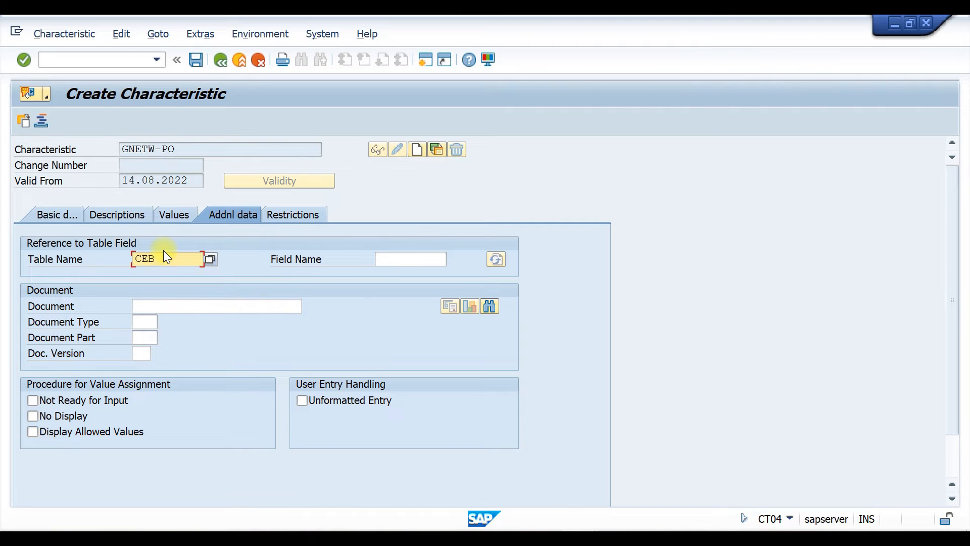
type("EKKO")
left_click(412, 262)
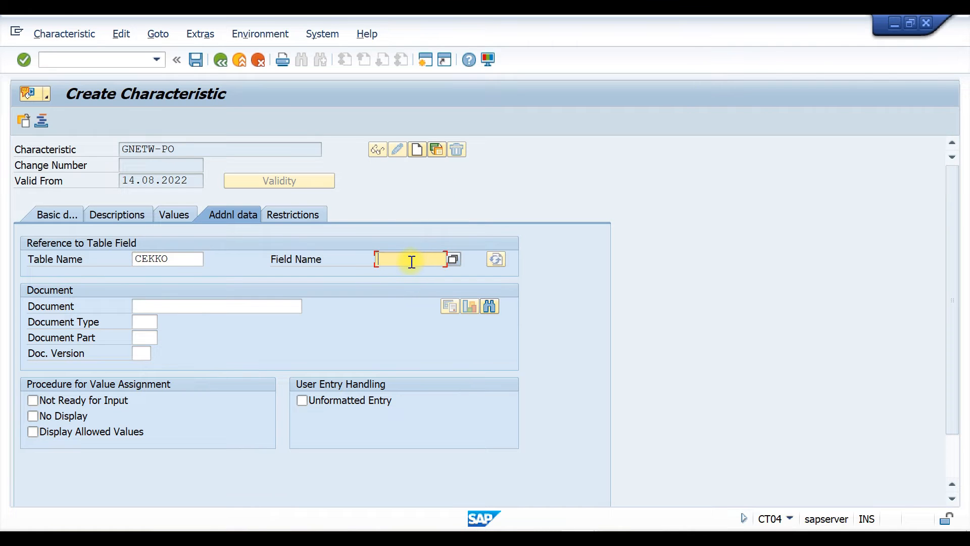
type("GNETW")
key("Return")
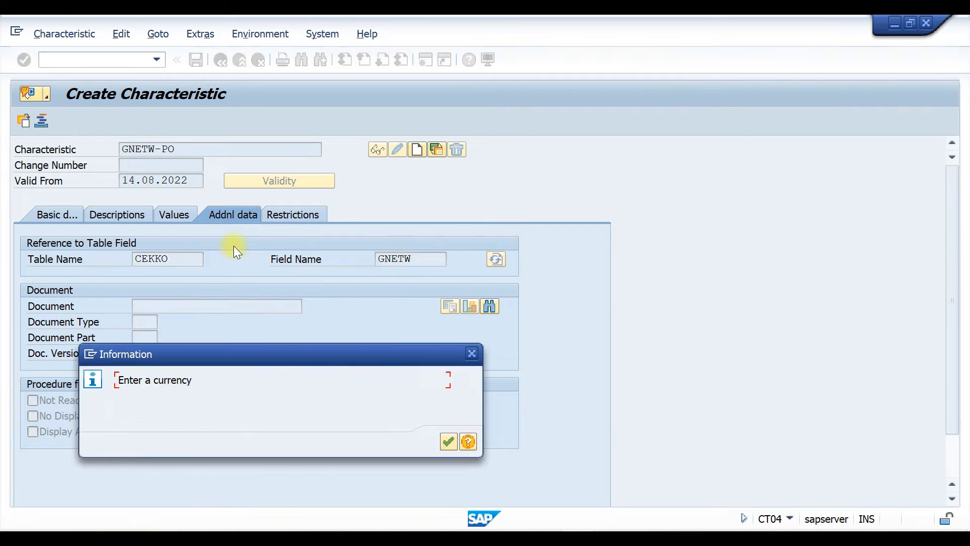
left_click(447, 438)
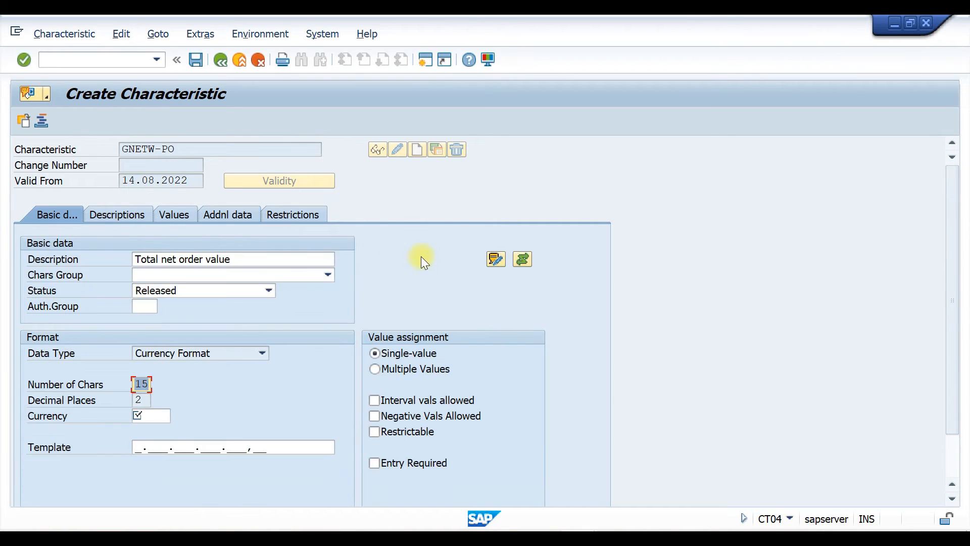
Set the characteristic's currency to INR and allow interval values
left_click(156, 414)
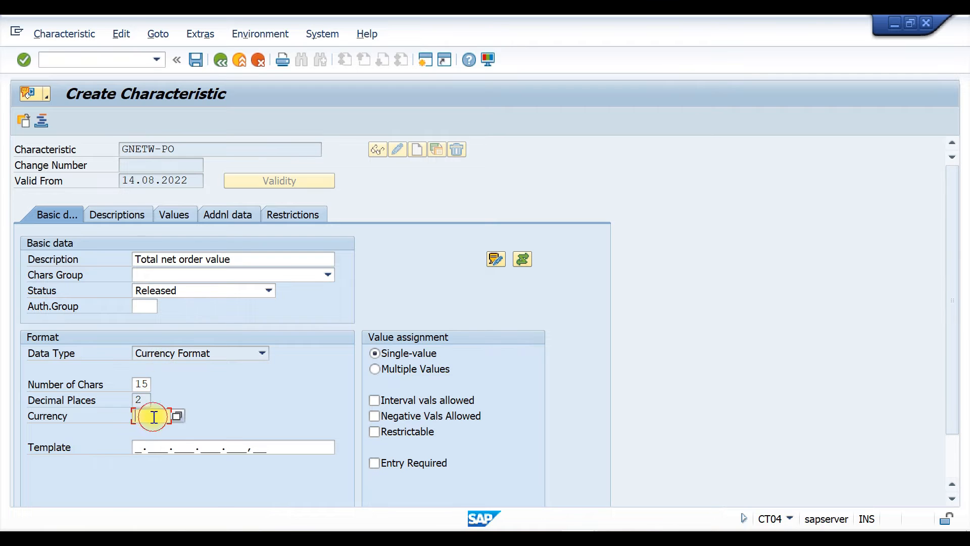
left_click(154, 425)
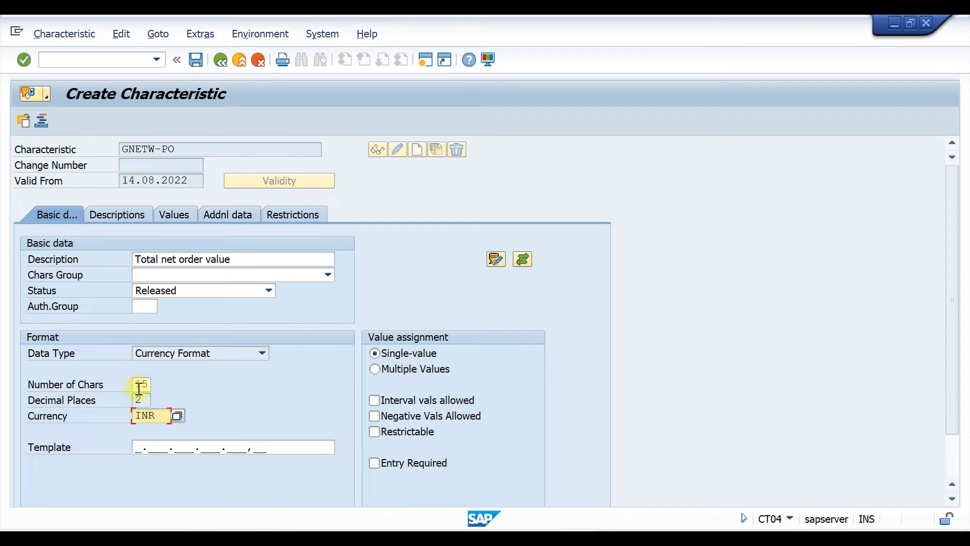
left_click_drag(147, 398, 126, 397)
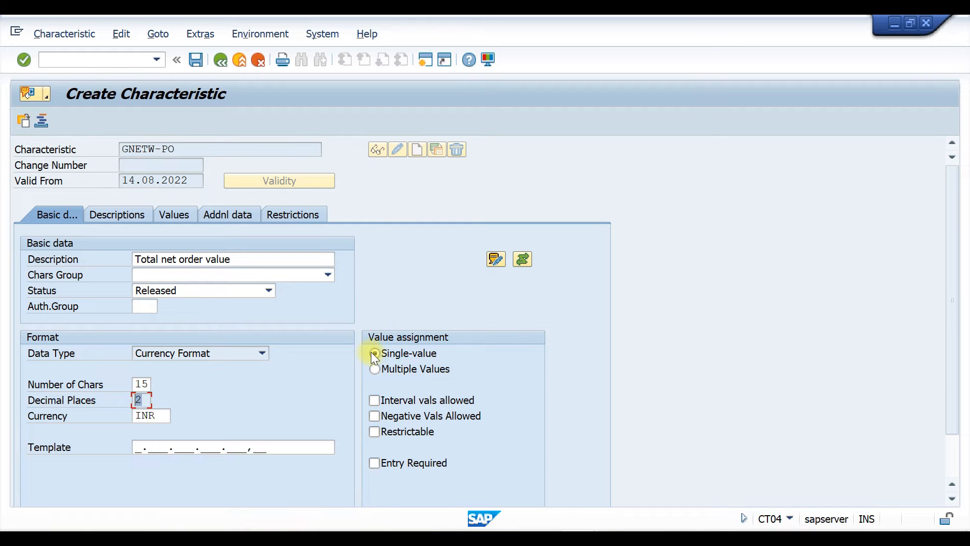
left_click(375, 402)
Enter the first allowed value range 10000 - 20000 for the characteristic
left_click(176, 215)
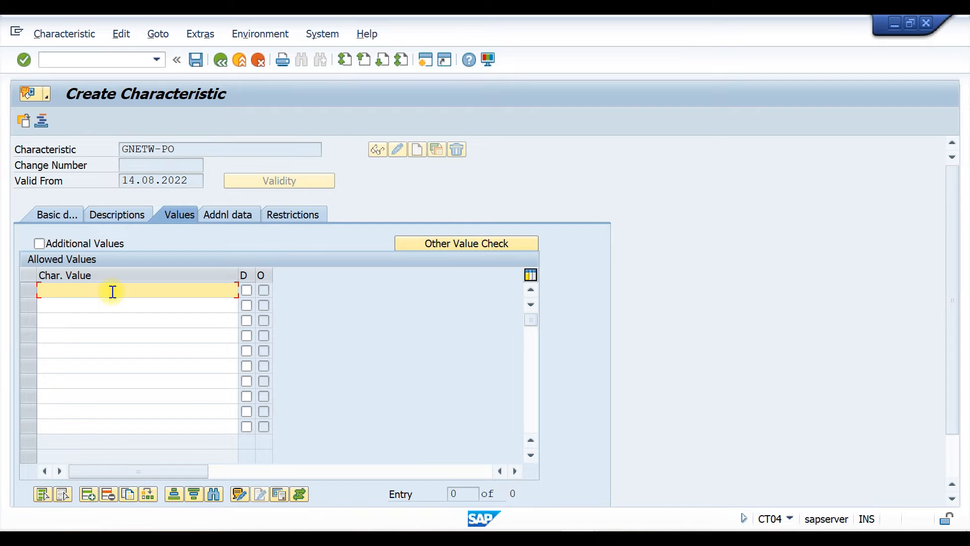
type("10")
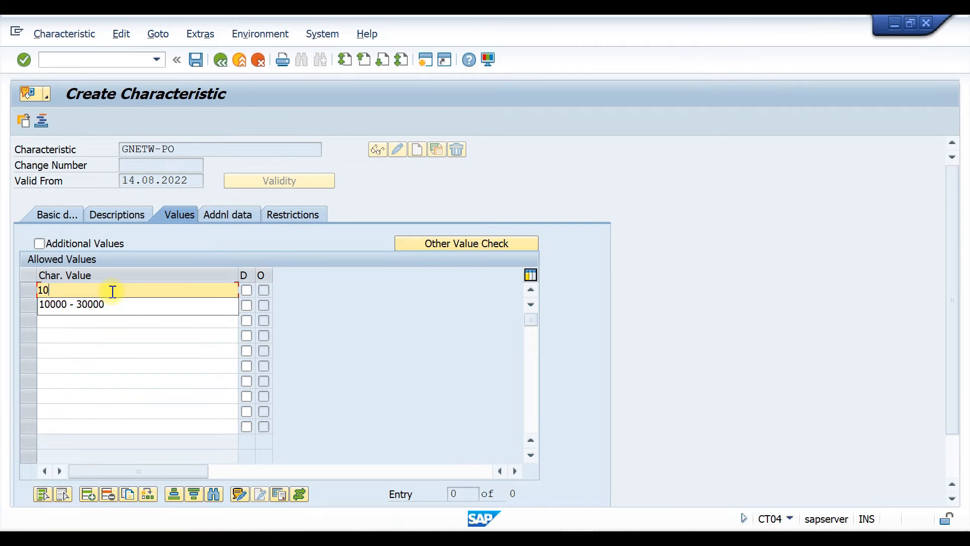
left_click(86, 306)
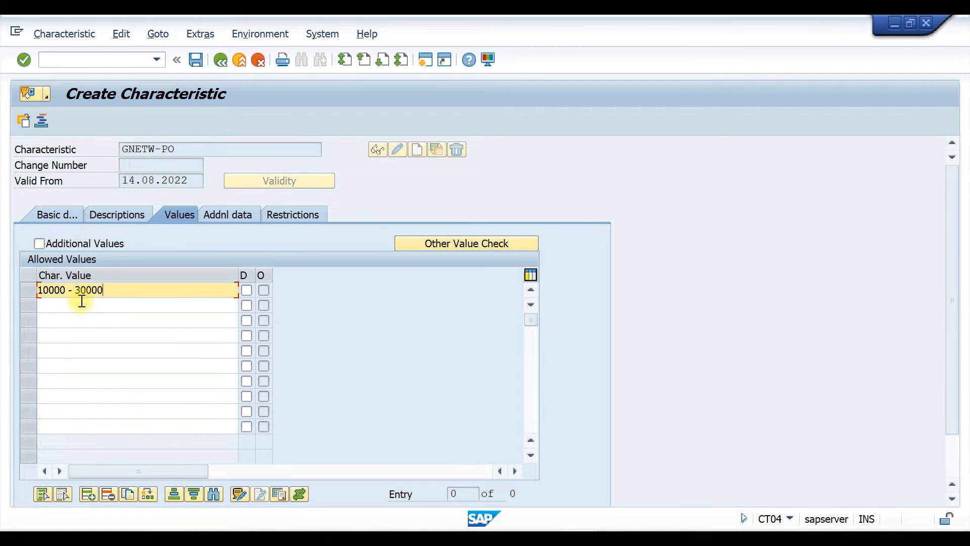
left_click(82, 288)
key("BackSpace")
type("2")
Add the allowed values 20000 - 50000 and > 50000 in the following rows
left_click(120, 305)
type("20000")
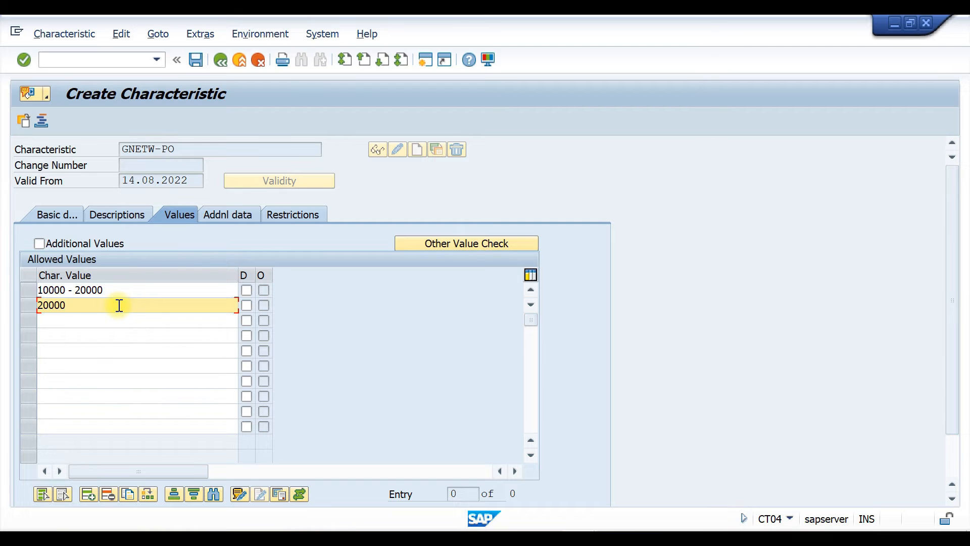
type(" - 50000")
key("Return")
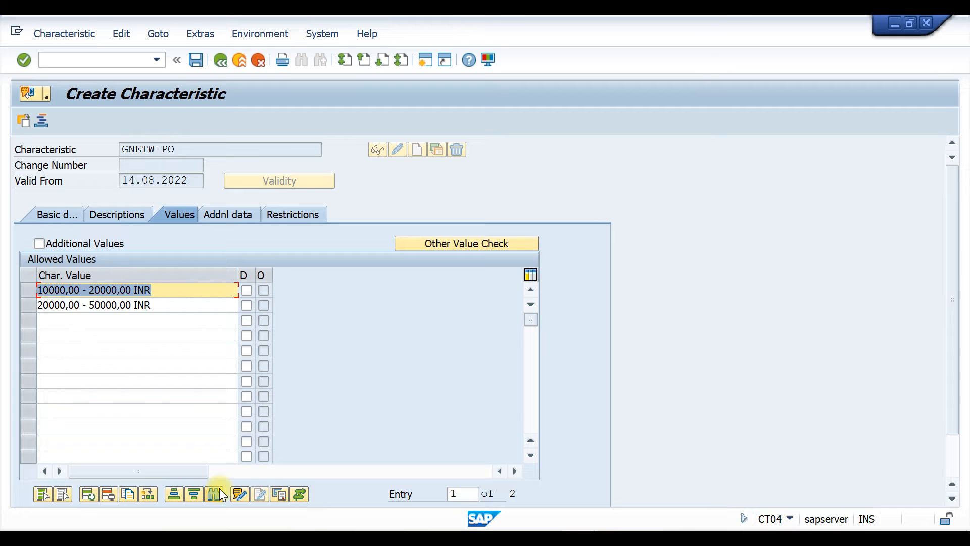
left_click(67, 319)
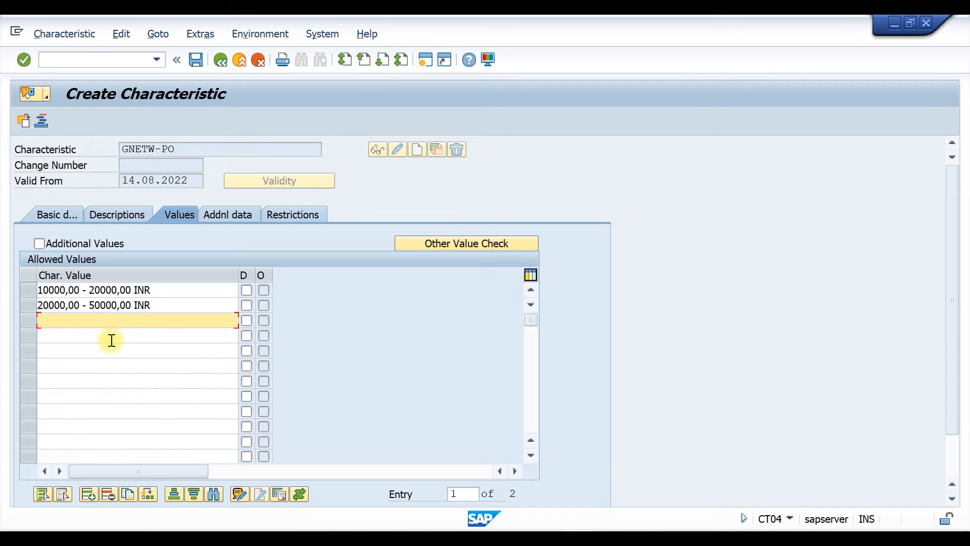
type("> 50000")
key("Return")
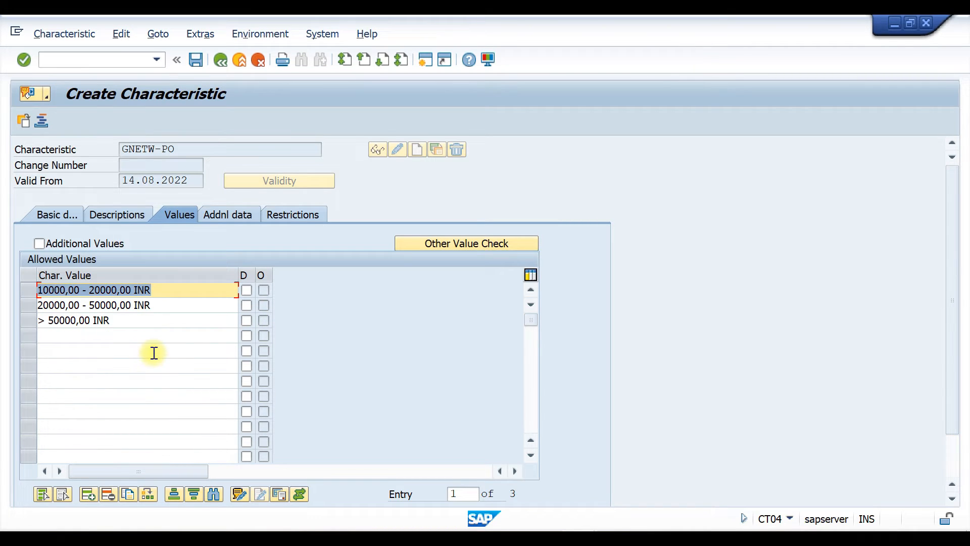
Restrict the characteristic to class type 032 and save it
left_click(294, 216)
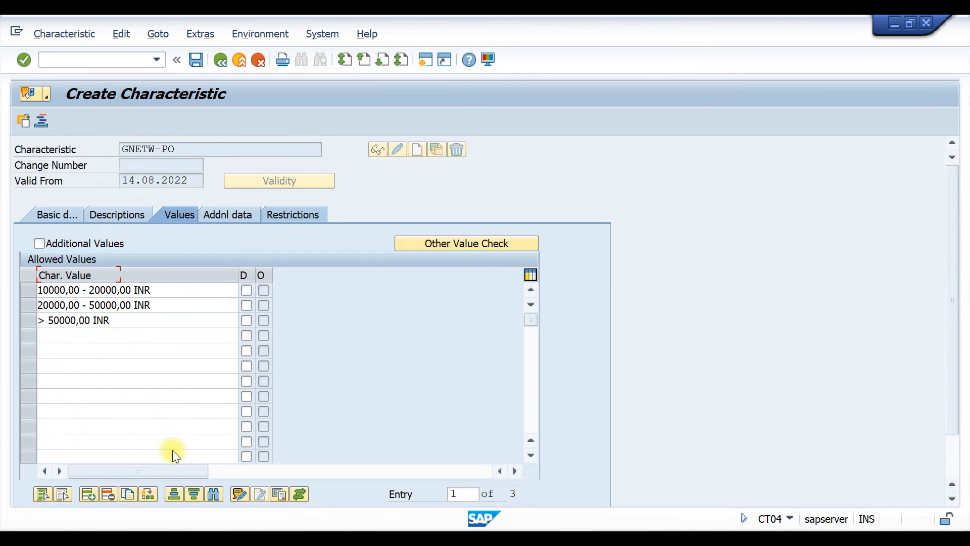
left_click(77, 281)
left_click(65, 292)
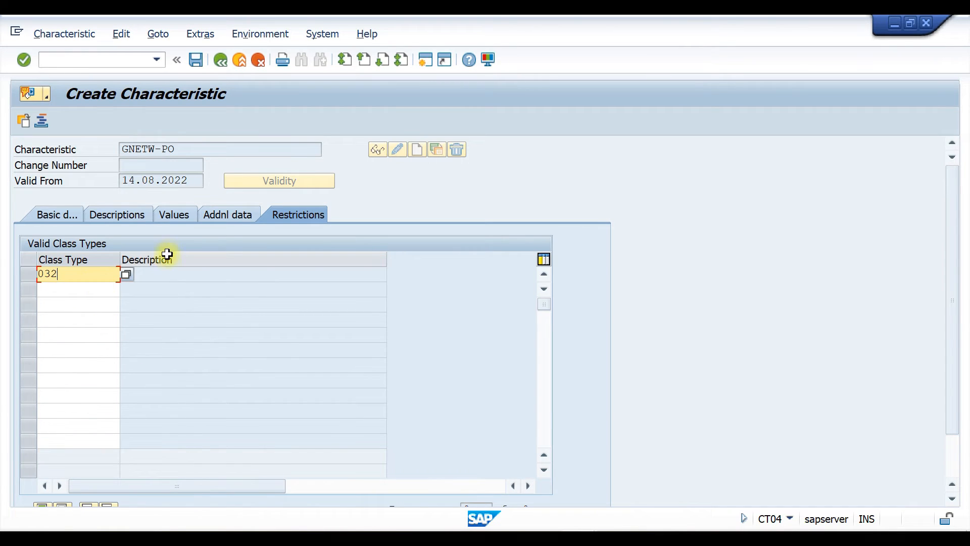
key("Return")
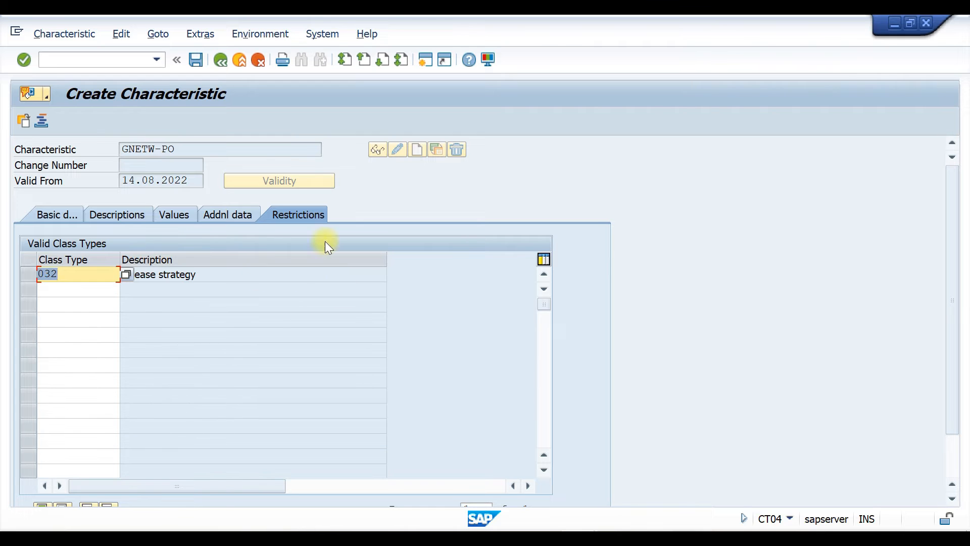
key("ctrl+s")
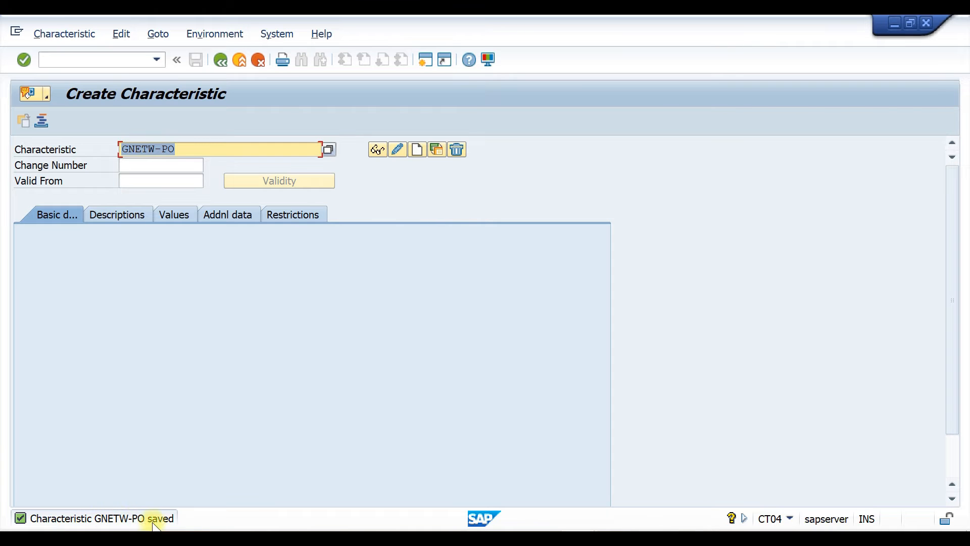
Switch to Word and add GNETW-PO on a new line beneath GNETW in the table
left_click(245, 538)
left_click(142, 490)
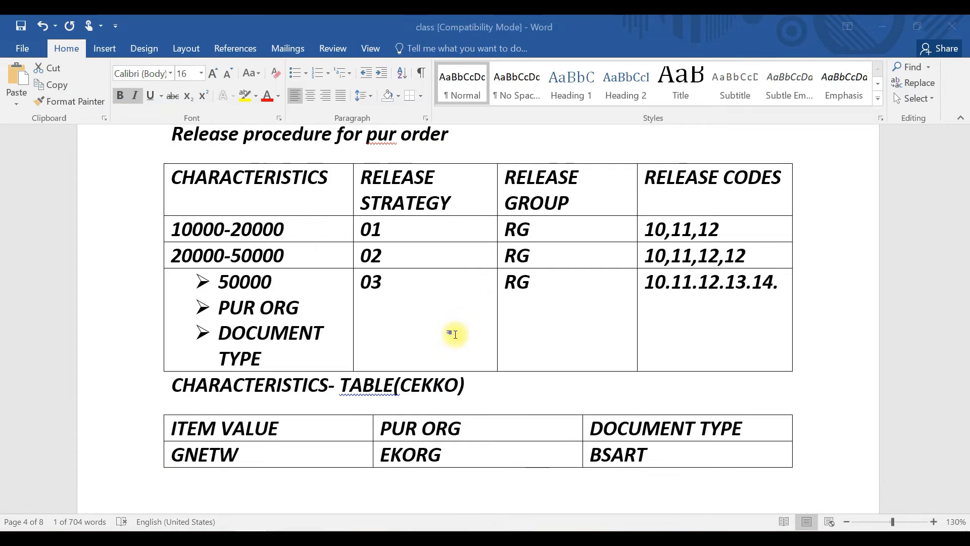
left_click(262, 455)
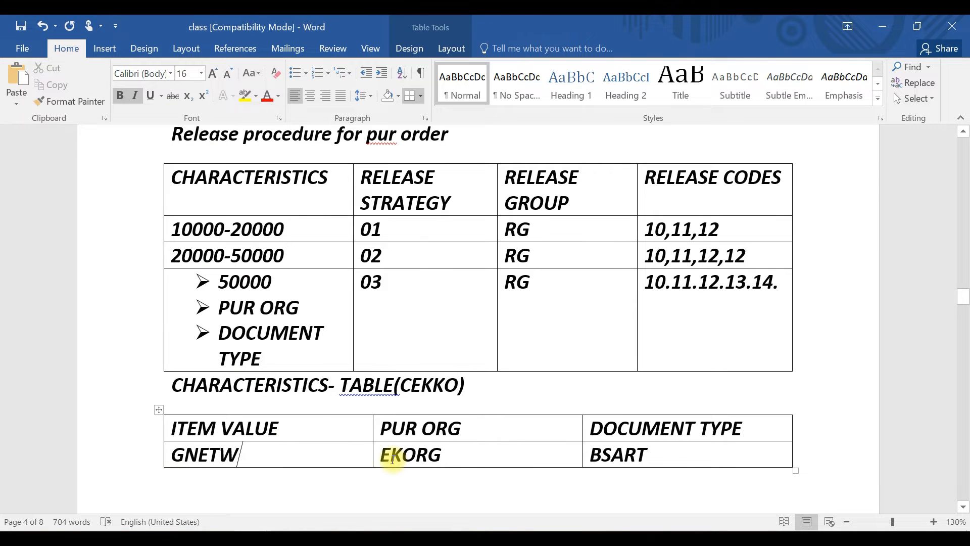
key("Return")
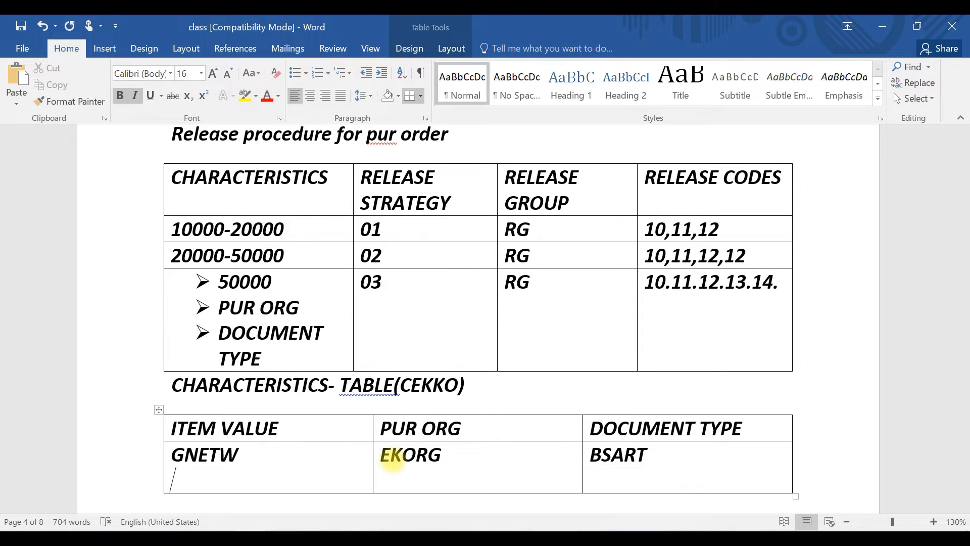
type("GNETW-PO")
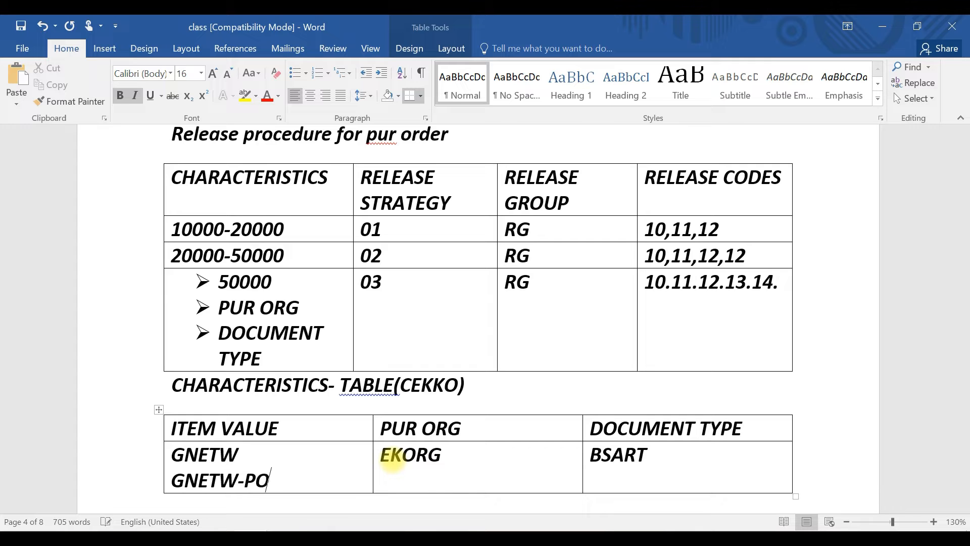
Add EKORG-PO and BSART-PO on new lines beneath EKORG and BSART
left_click(425, 484)
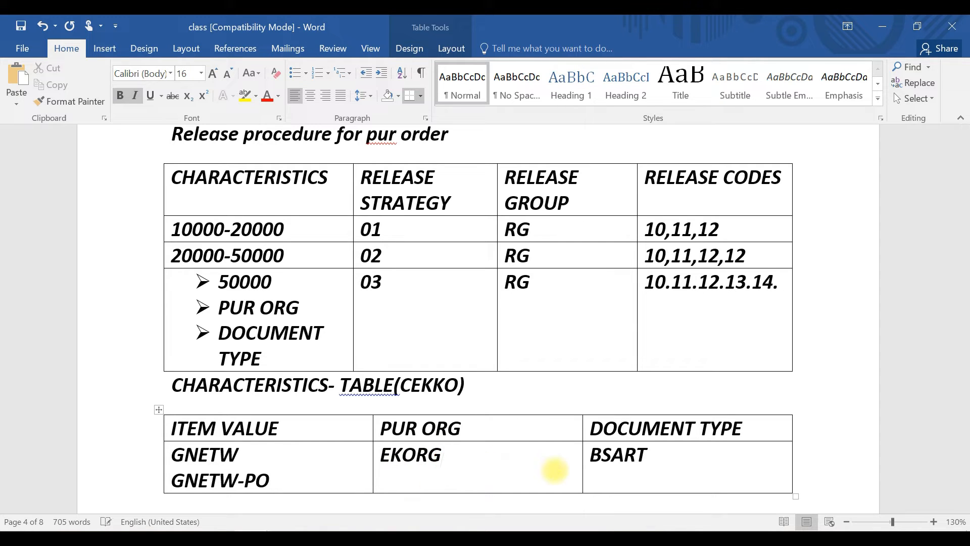
type("EKORG-PO")
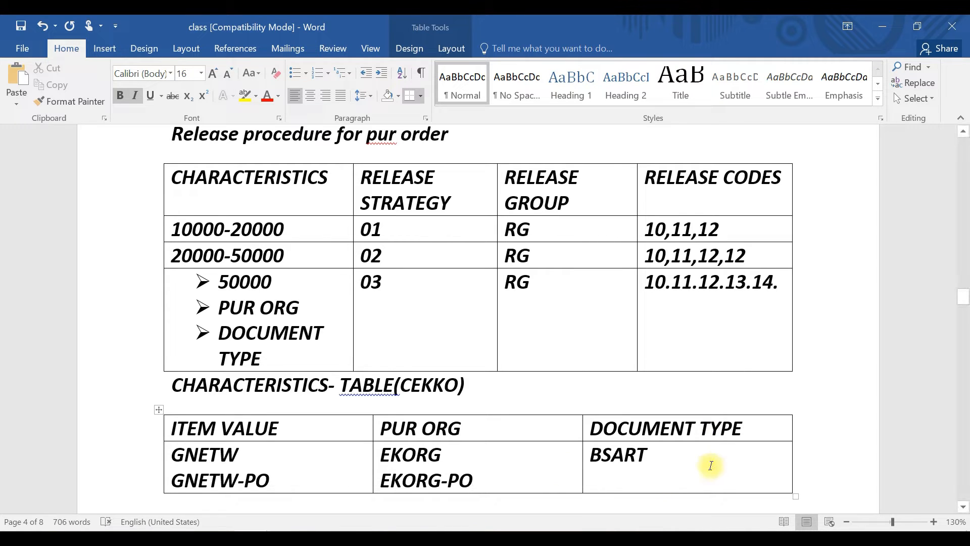
left_click(650, 458)
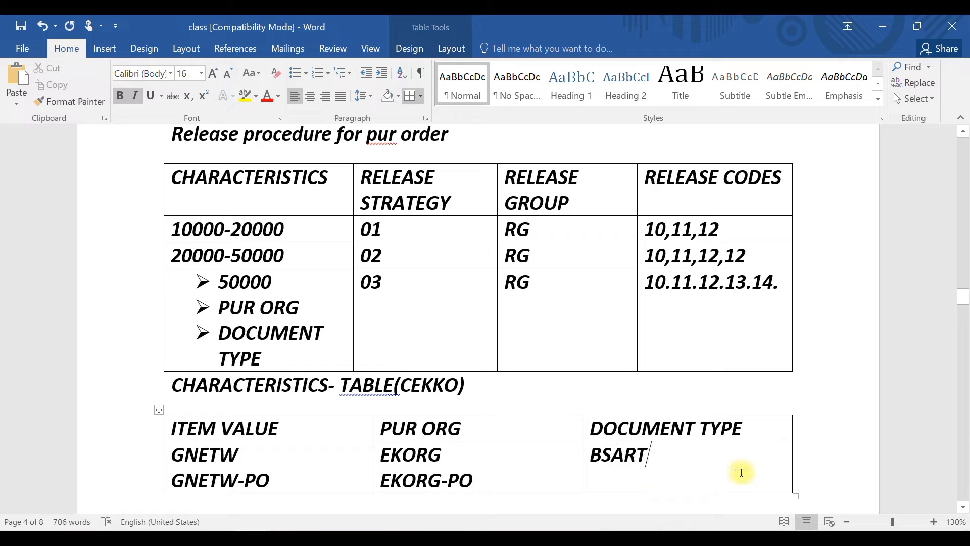
key("Return")
type("BAS")
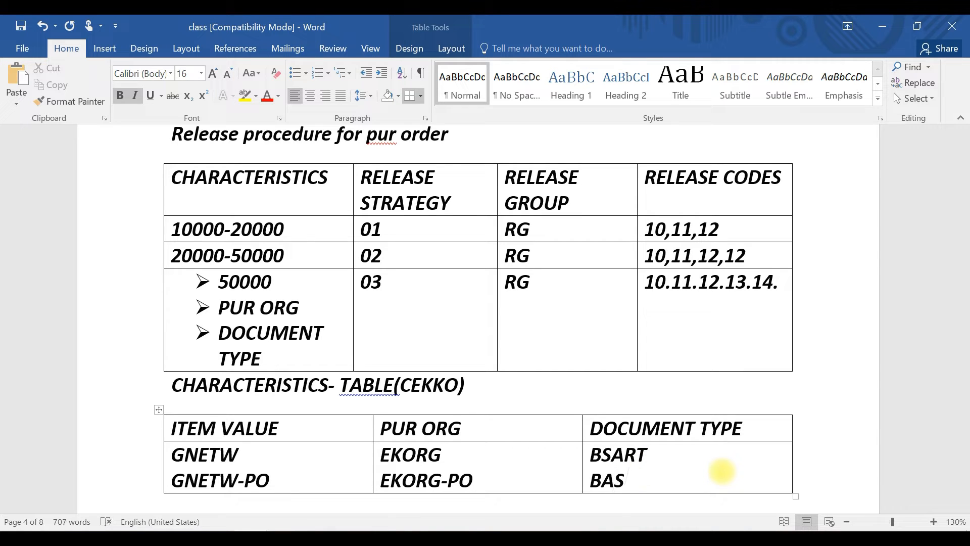
key("BackSpace")
key("BackSpace")
type("SART-PO")
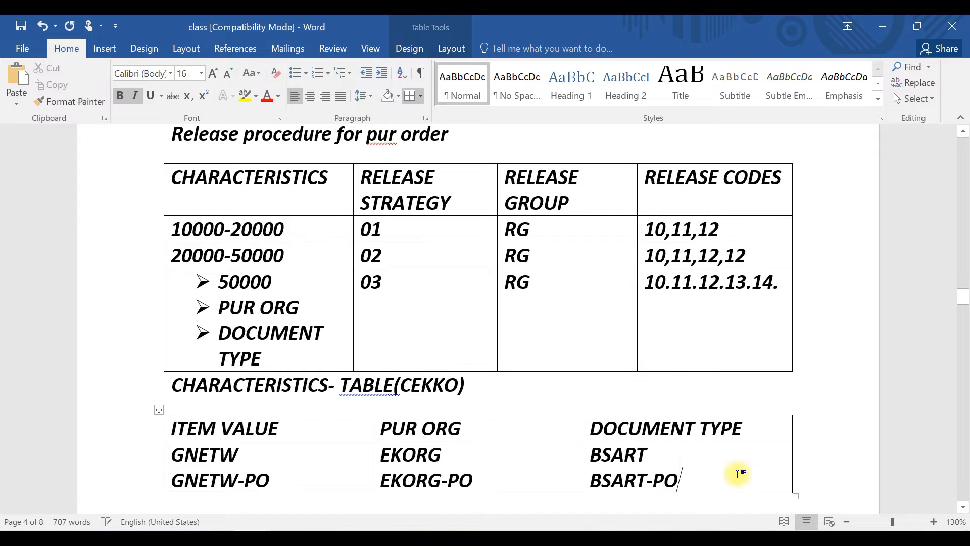
Switch to SAP and start creating the characteristic EKORG-PO
key("alt+Tab")
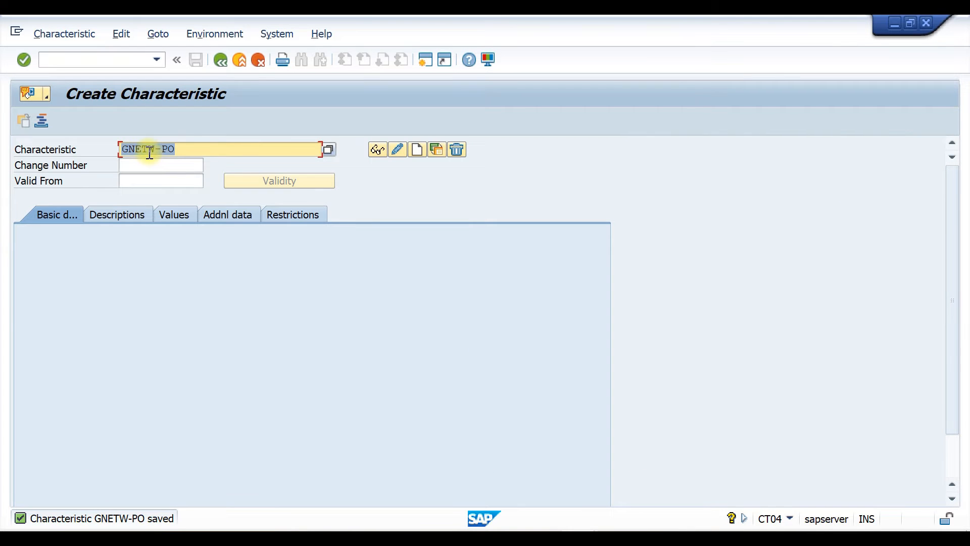
left_click_drag(155, 149, 98, 146)
type("EKORG")
left_click(412, 150)
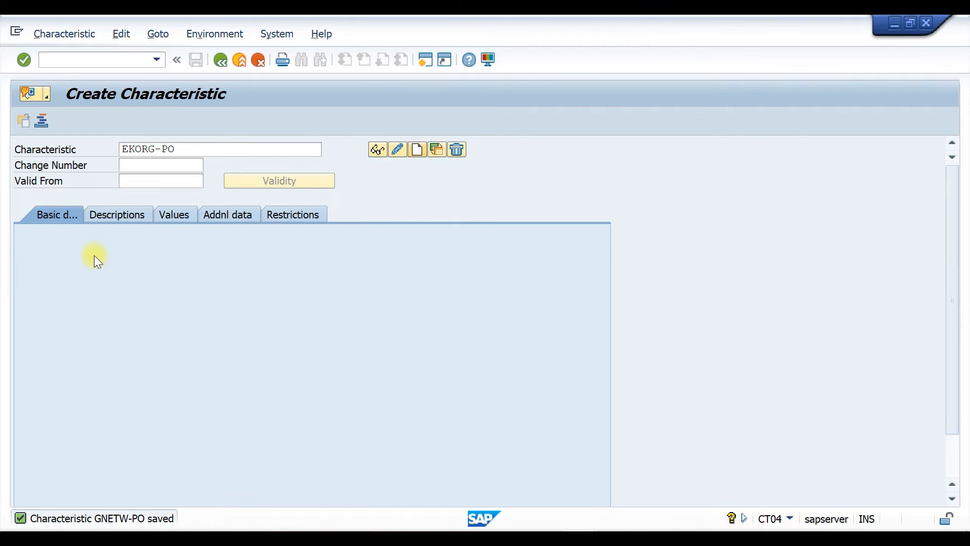
Reference the characteristic to table CEKKO and field EKORG in its additional data
left_click(219, 218)
left_click(163, 259)
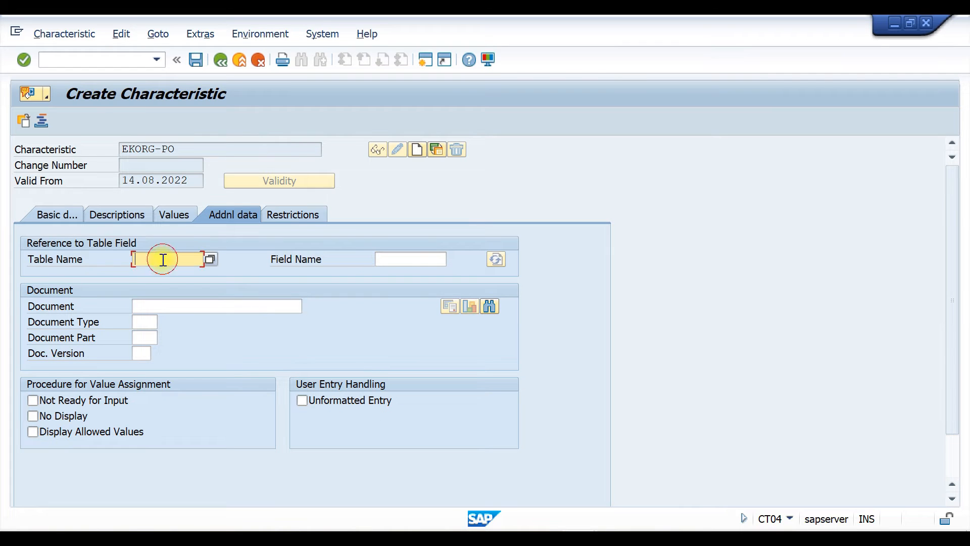
left_click(168, 273)
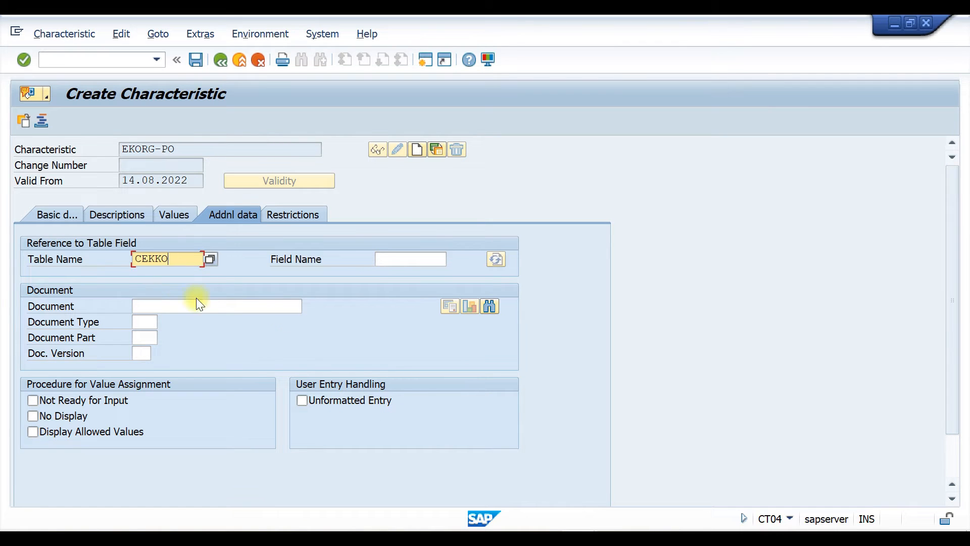
left_click(396, 264)
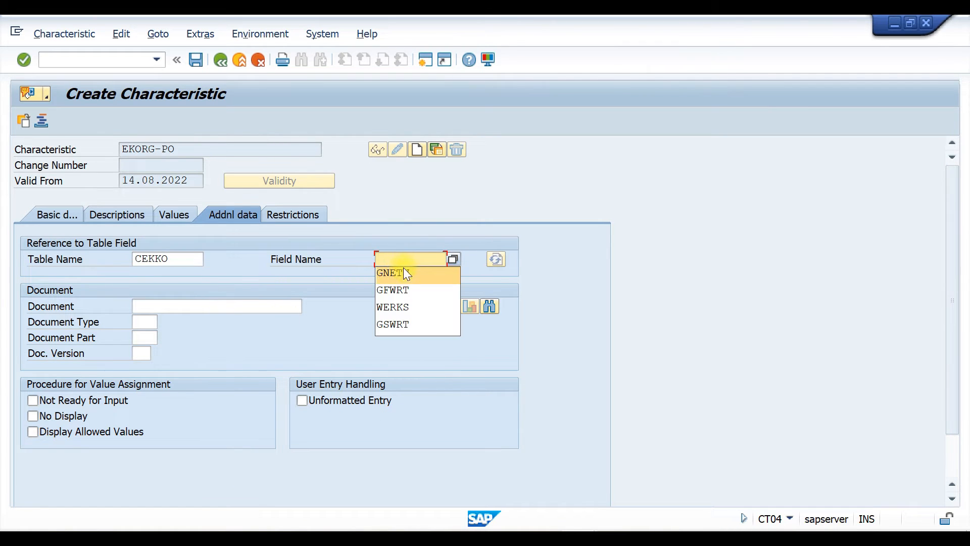
left_click(405, 260)
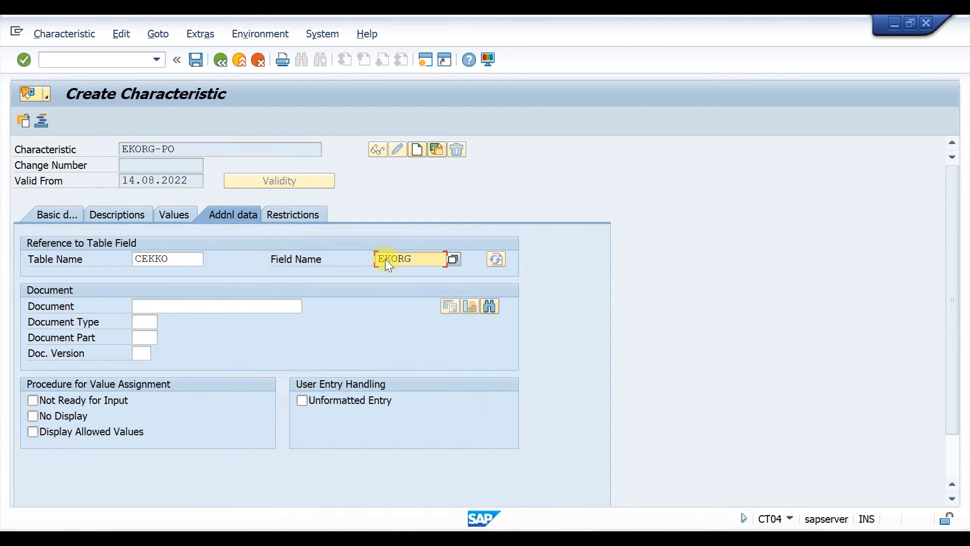
Check the basic data and enter P110 as the characteristic's allowed value
left_click(60, 215)
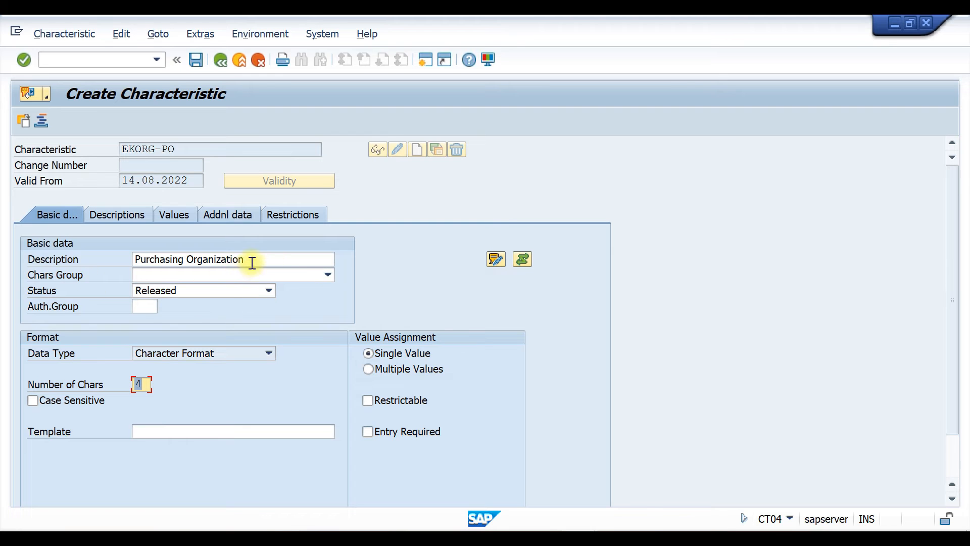
left_click_drag(251, 260, 119, 247)
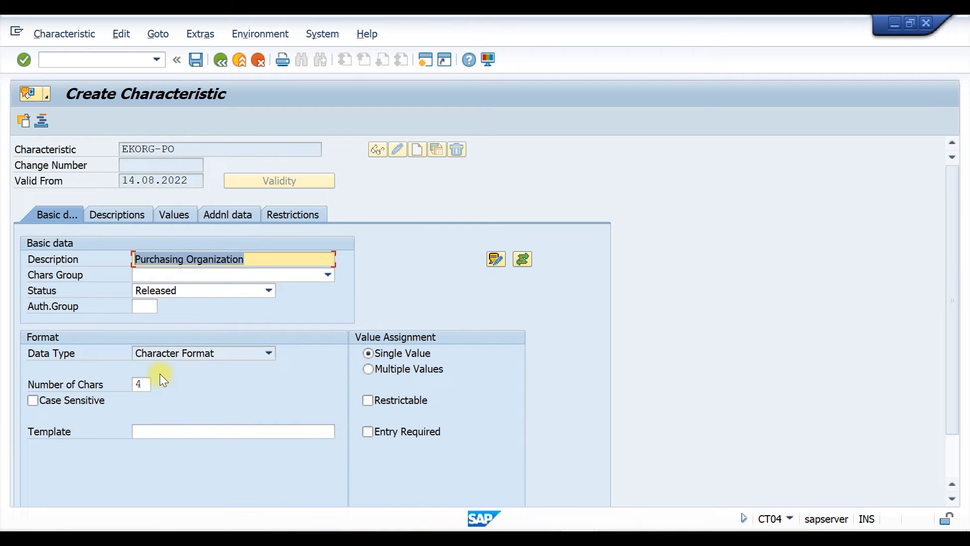
left_click(150, 384)
left_click_drag(150, 384, 117, 383)
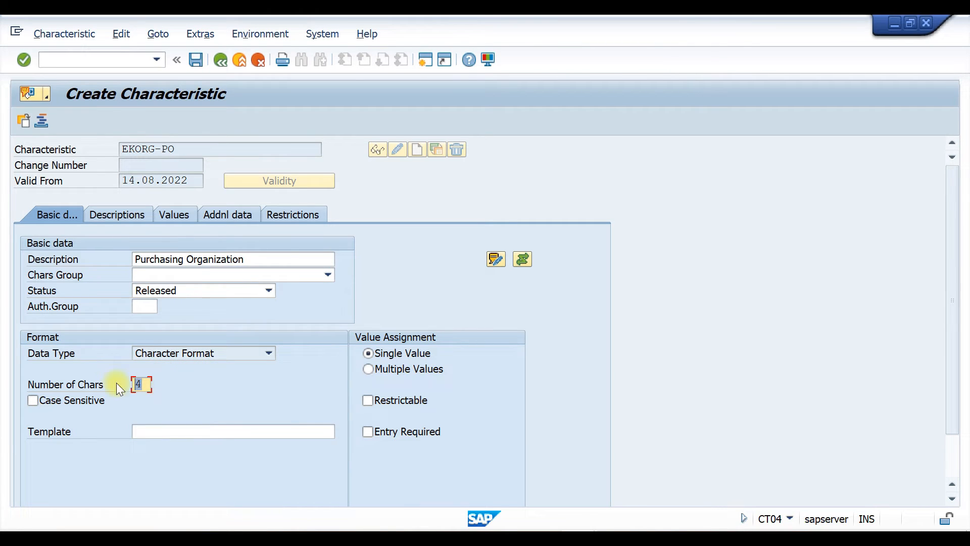
left_click(176, 215)
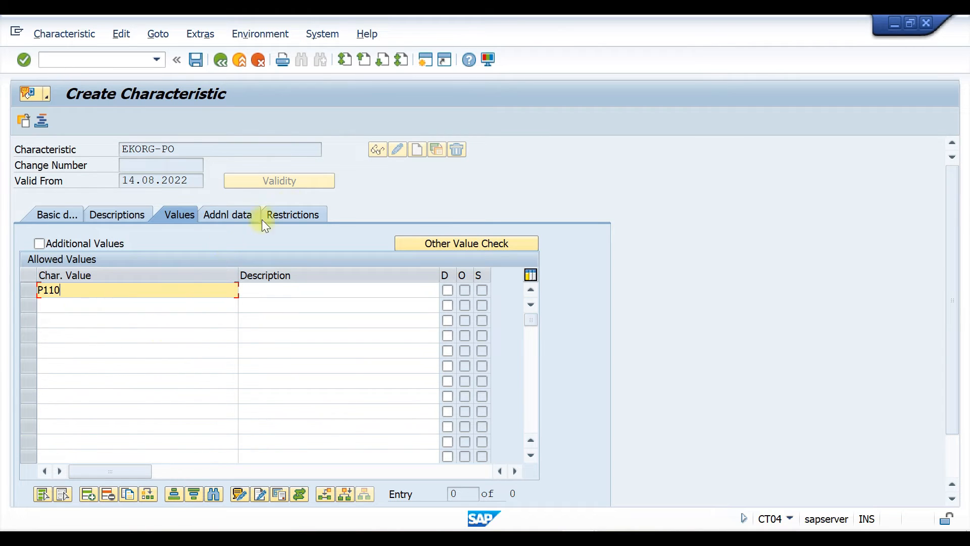
key("Return")
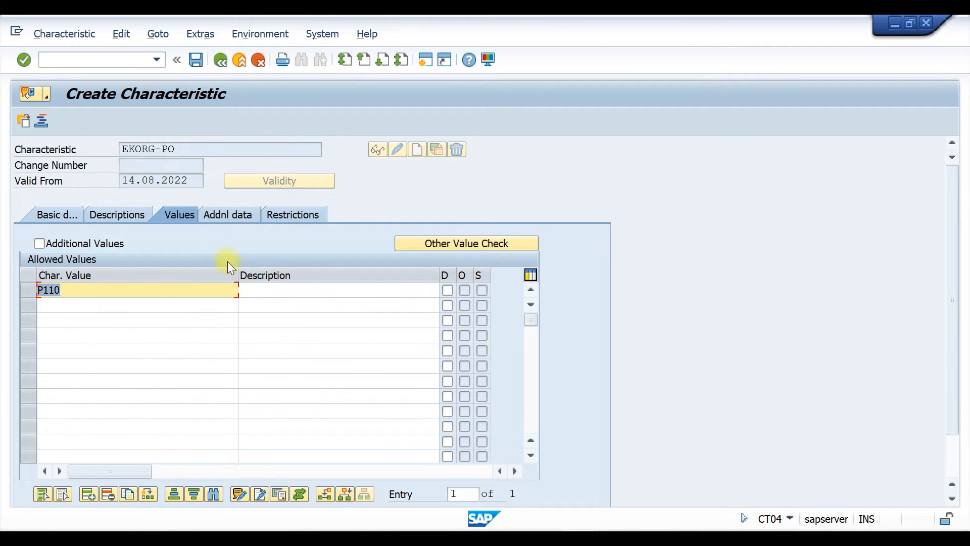
Restrict the characteristic to class type 032 and save it
left_click(281, 214)
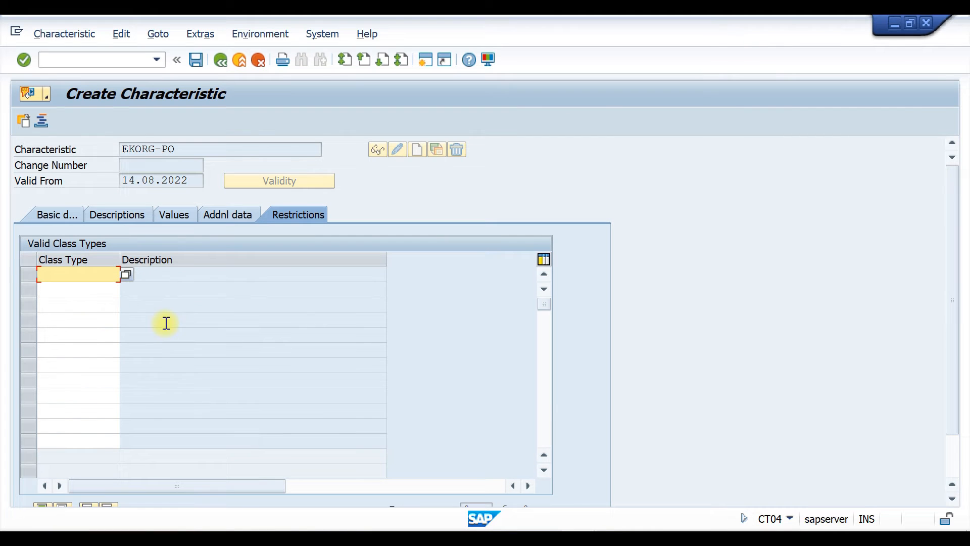
left_click(82, 282)
type("032")
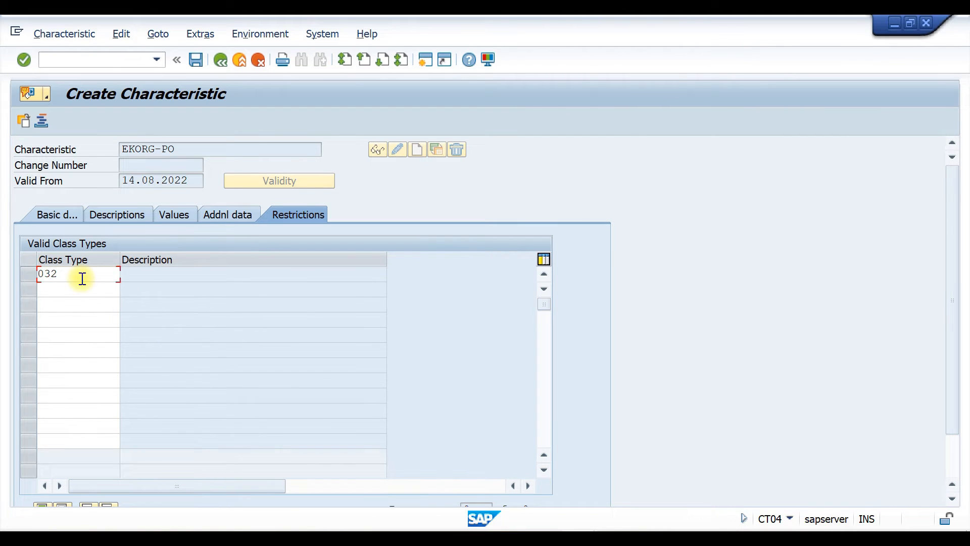
key("Return")
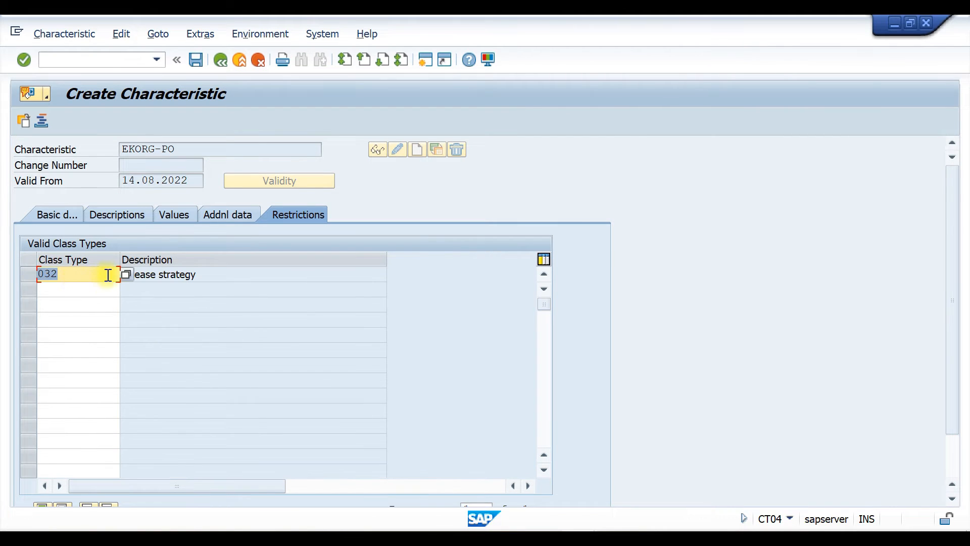
key("ctrl+s")
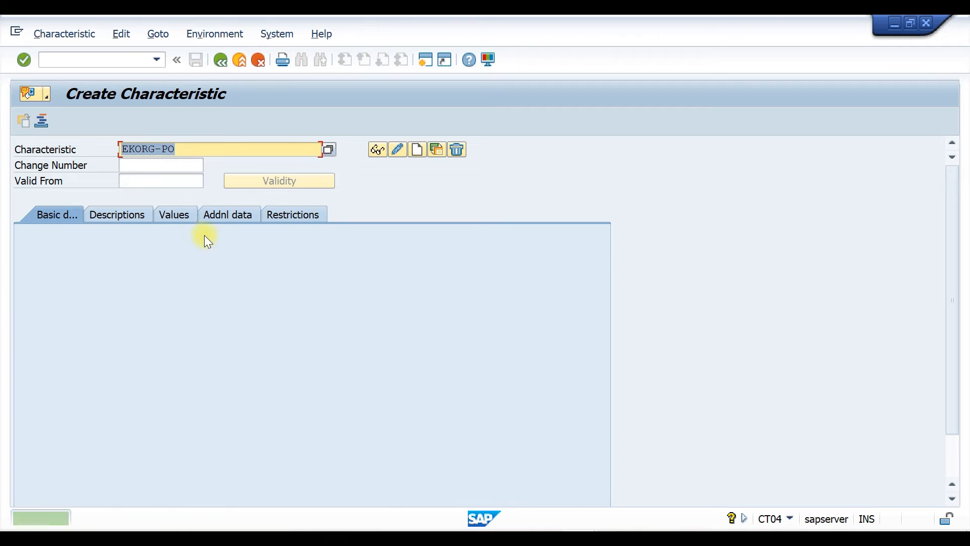
Start creating a new characteristic named BSART-PO
left_click(154, 150)
key("BackSpace")
key("BackSpace")
key("BackSpace")
key("BackSpace")
key("BackSpace")
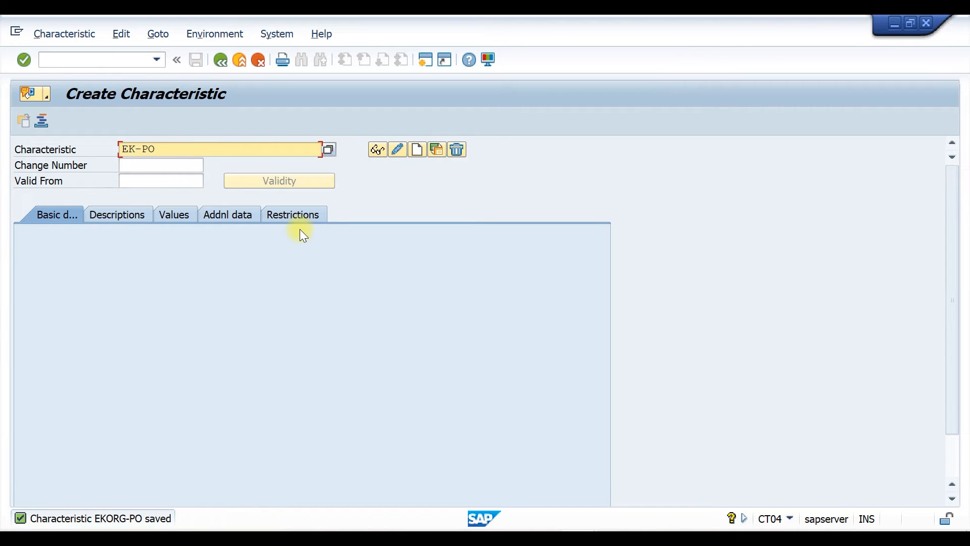
type("BAS")
key("BackSpace")
key("BackSpace")
type("SART")
left_click(416, 148)
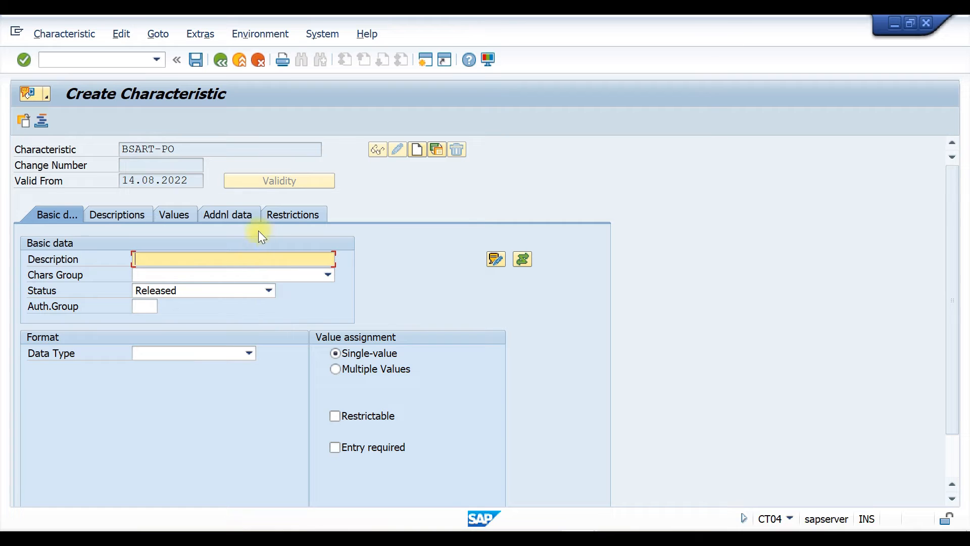
Reference the characteristic to table CEKKO and field BSART in its additional data
left_click(231, 215)
left_click(155, 259)
left_click(156, 262)
left_click(155, 273)
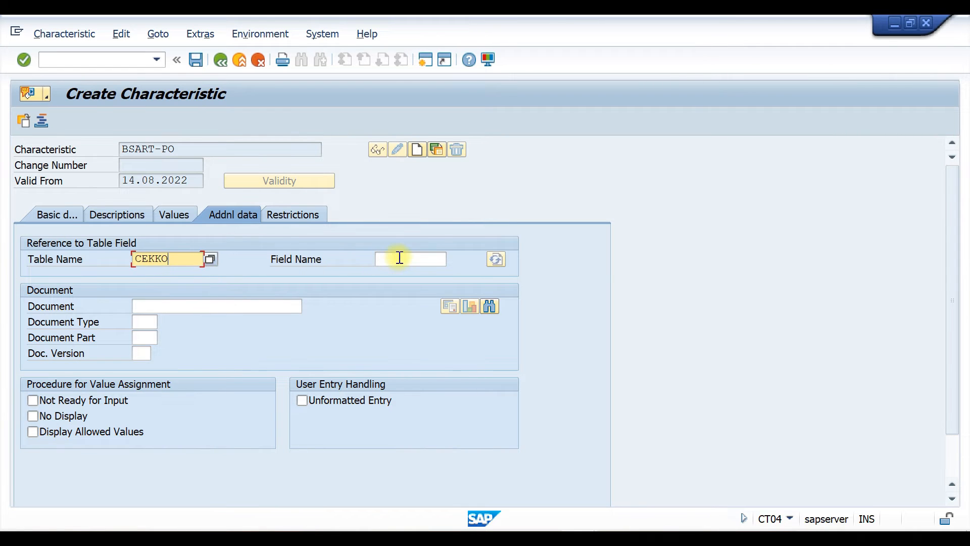
left_click(398, 258)
type("BAS")
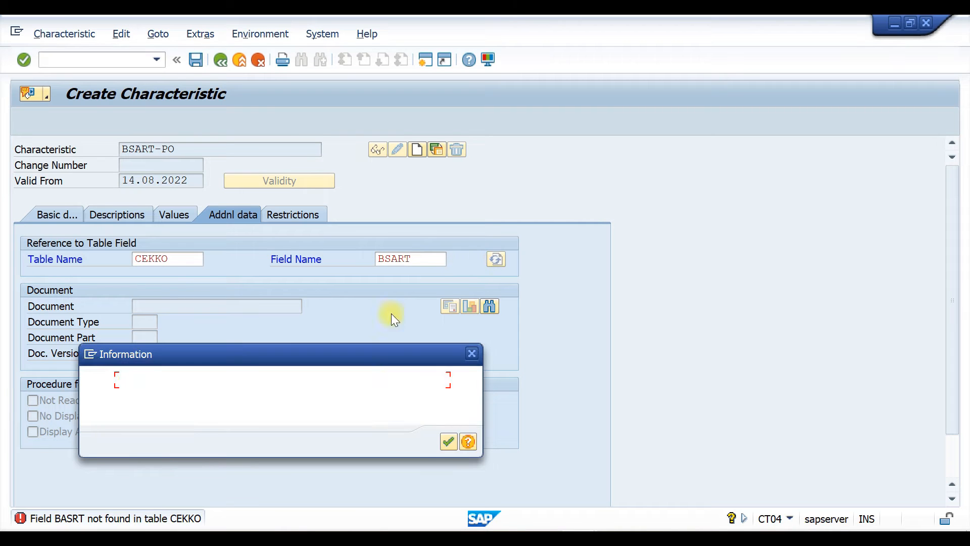
left_click(448, 443)
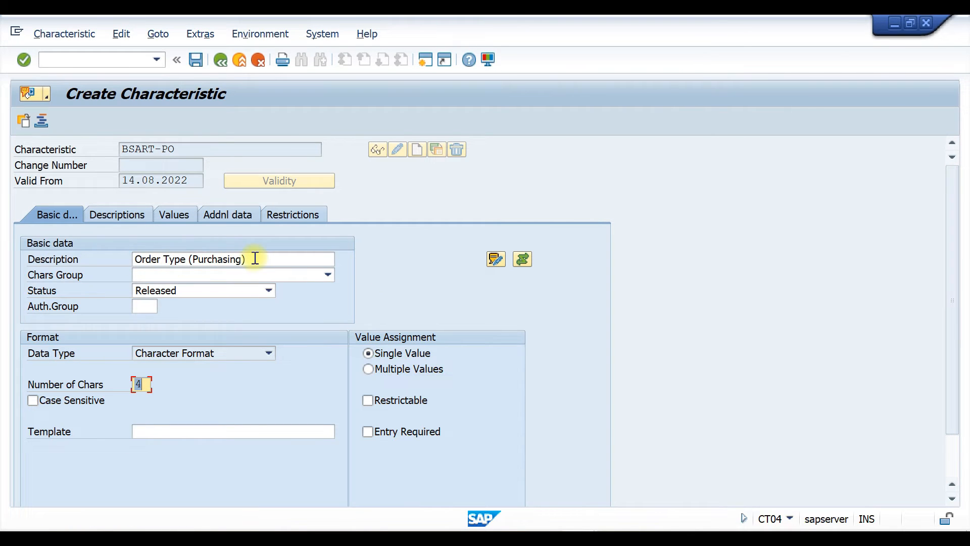
Check the basic data and enter NB and TMPO as the characteristic's allowed values
left_click_drag(255, 259, 113, 266)
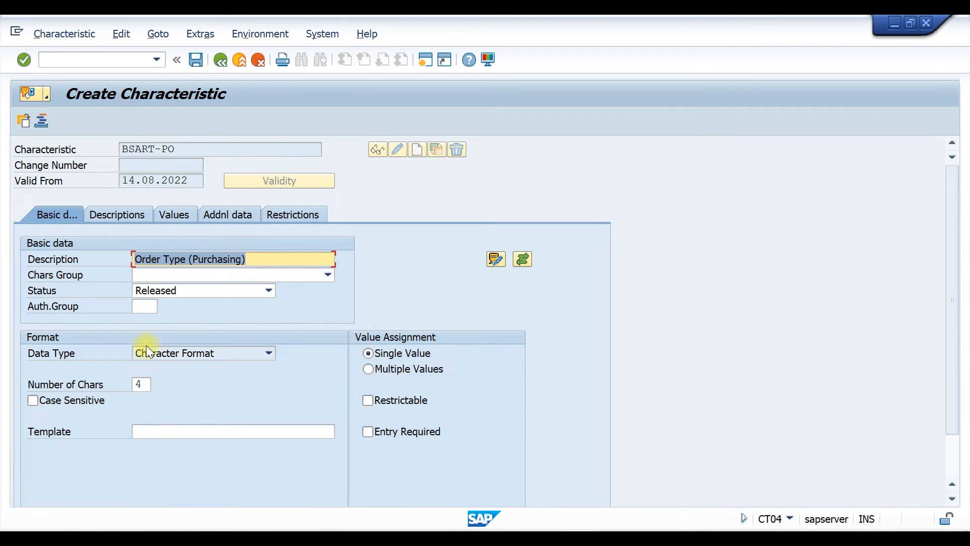
left_click(140, 385)
left_click(181, 212)
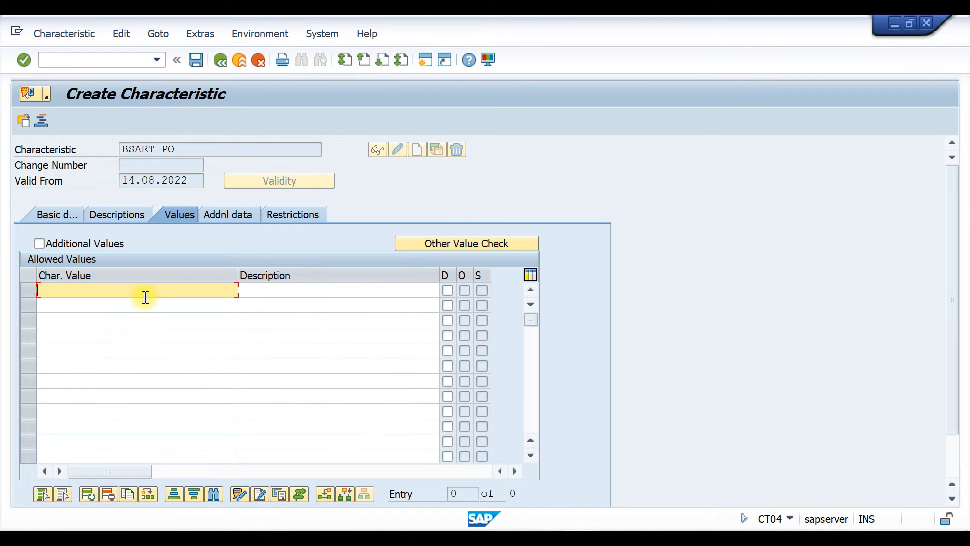
type("NB")
left_click(169, 301)
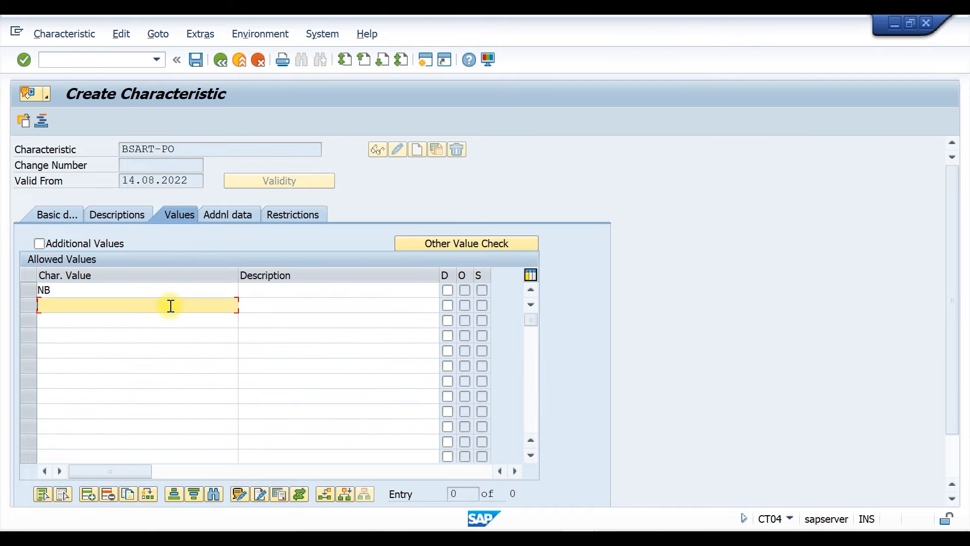
type("TMPO")
key("Return")
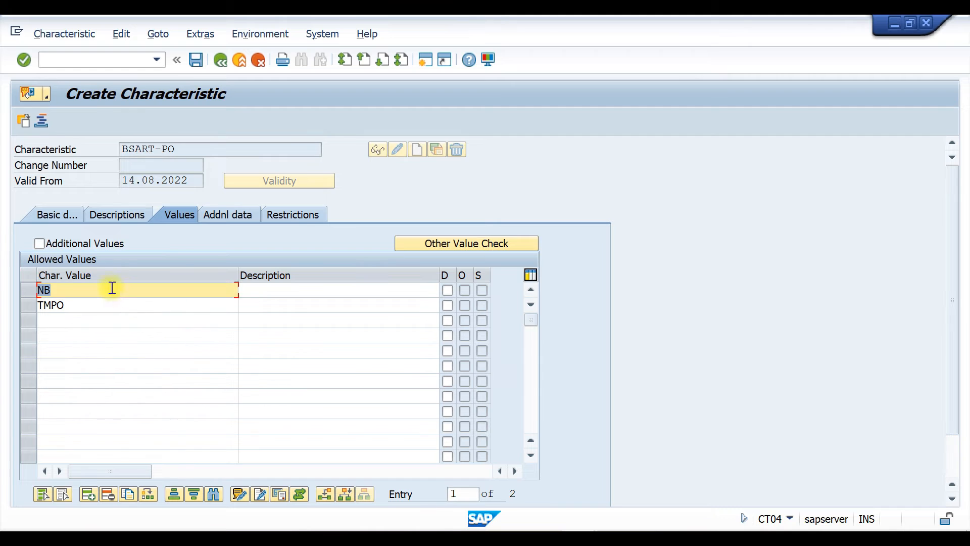
Restrict the characteristic to class type 032, save it, and return to the IMG structure
left_click(293, 214)
type("032")
key("Return")
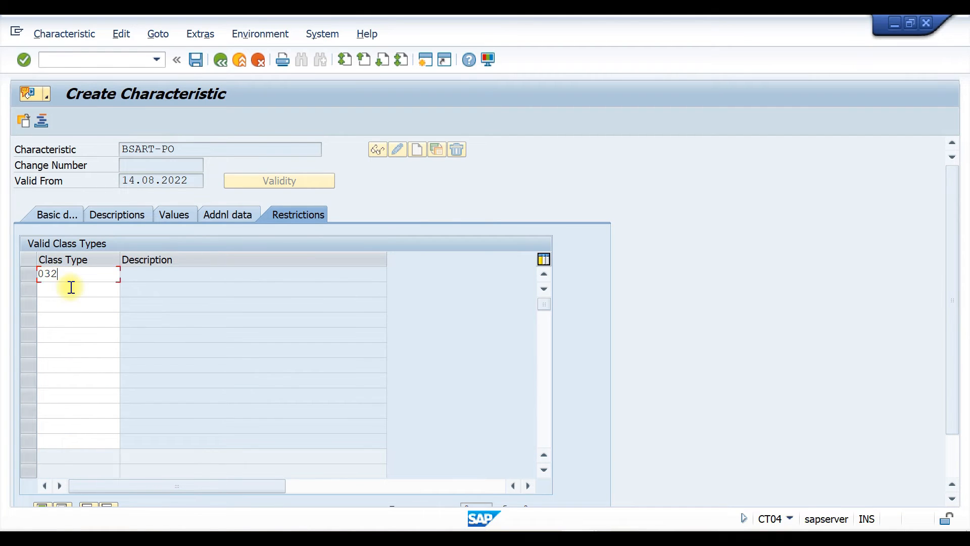
key("ctrl+s")
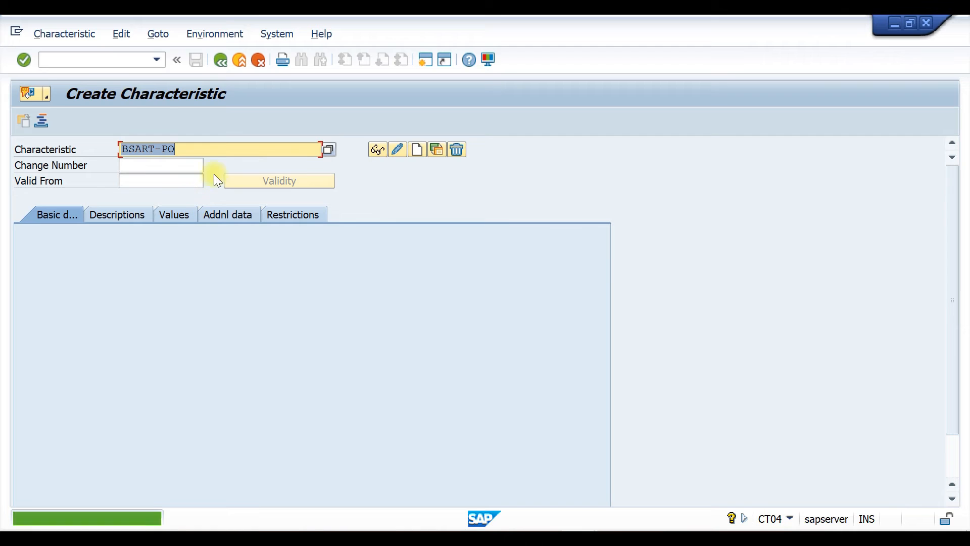
left_click(220, 59)
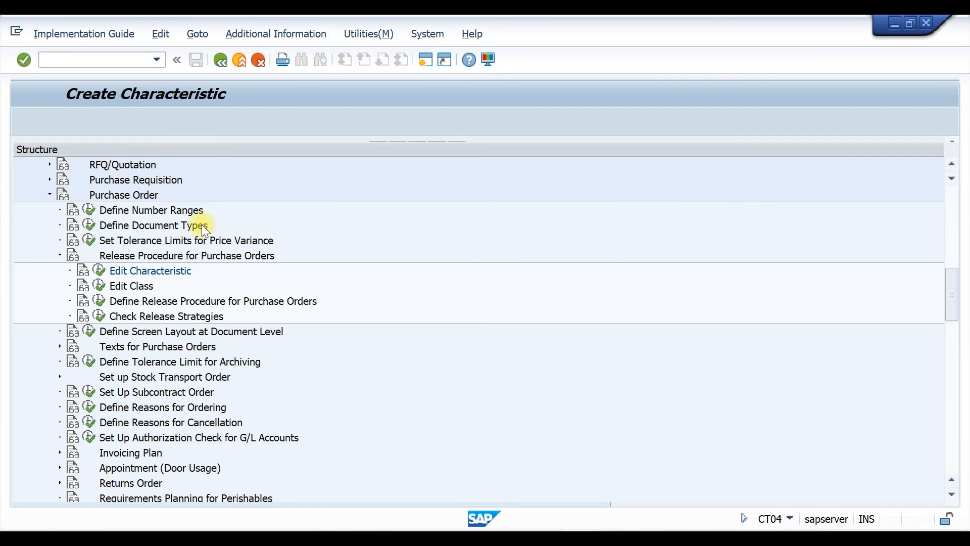
Open Edit Class and start creating class REL-PO with class type 032
left_click(99, 285)
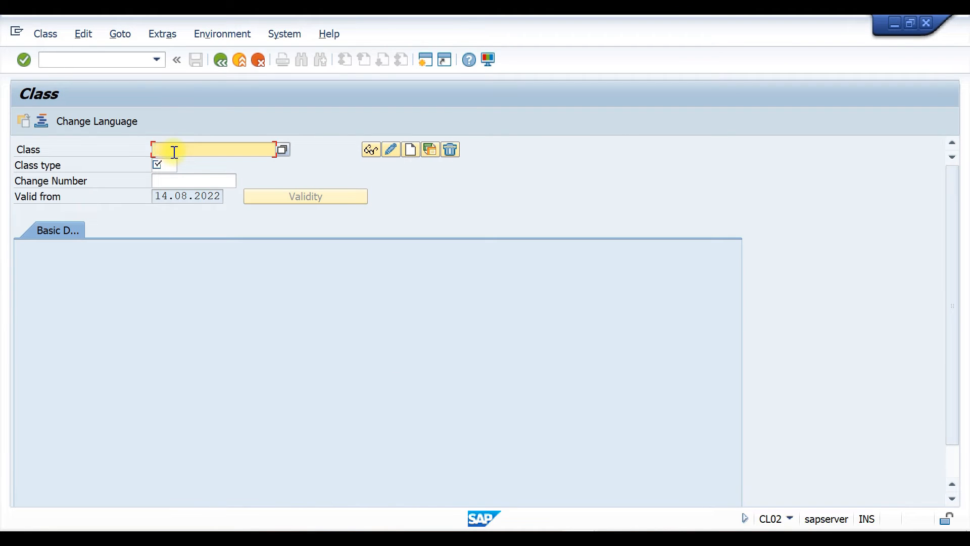
type("RE")
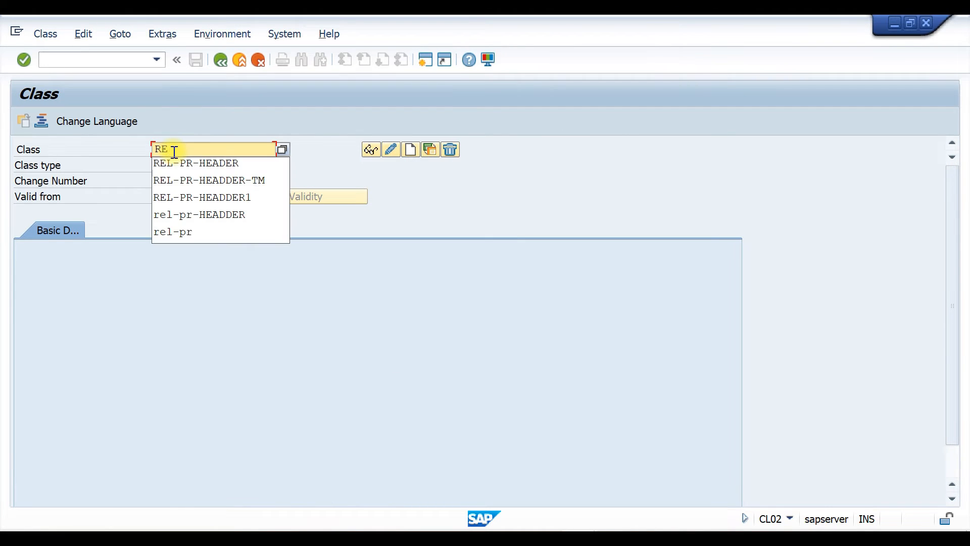
type("L-PO")
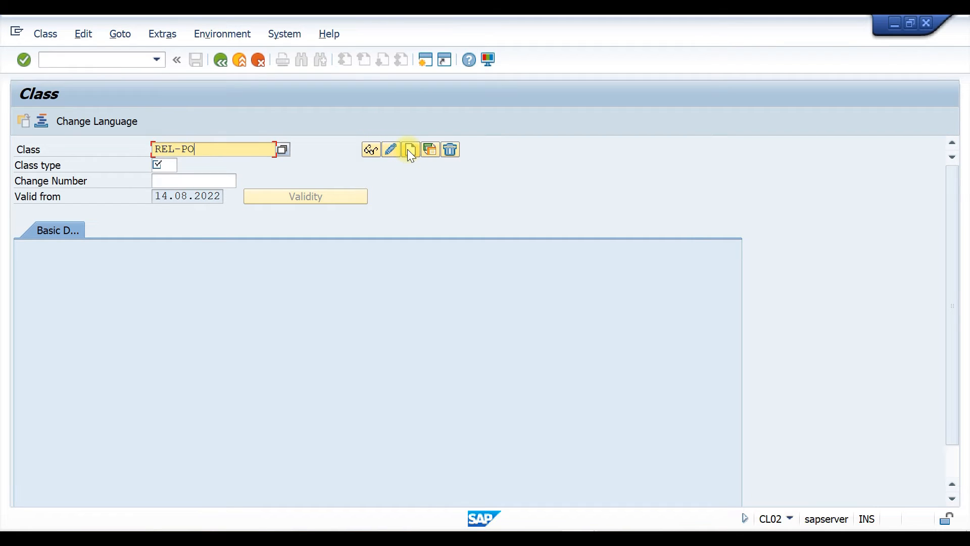
left_click(173, 165)
type("032")
left_click(411, 150)
Switch to Word and add the line CLASS-(REL-PO) below the characteristics table
key("alt+Tab")
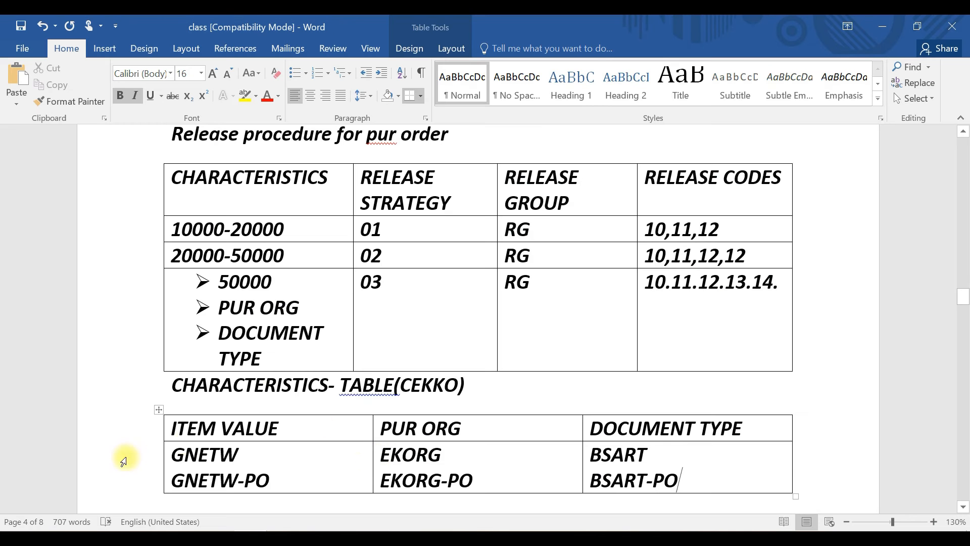
scroll(459, 320, "down", 5)
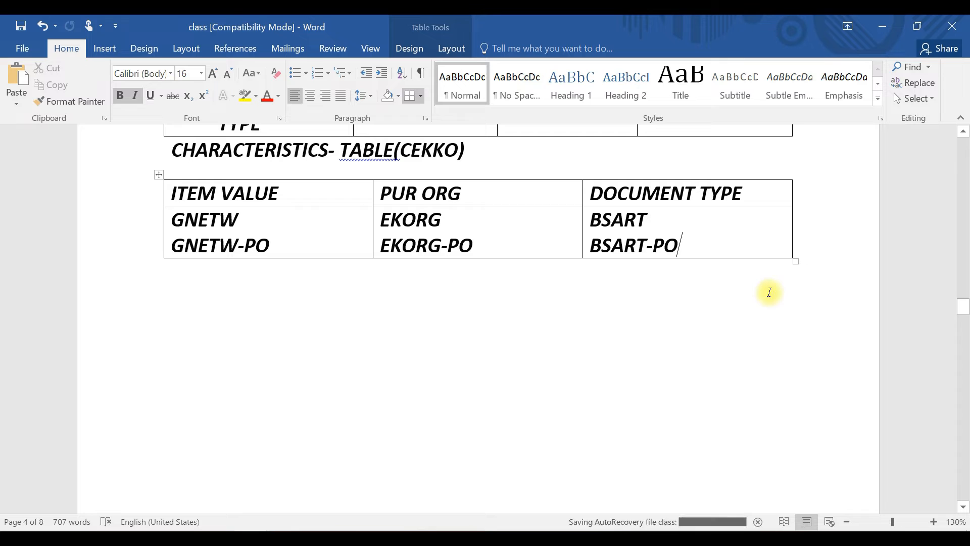
key("Down")
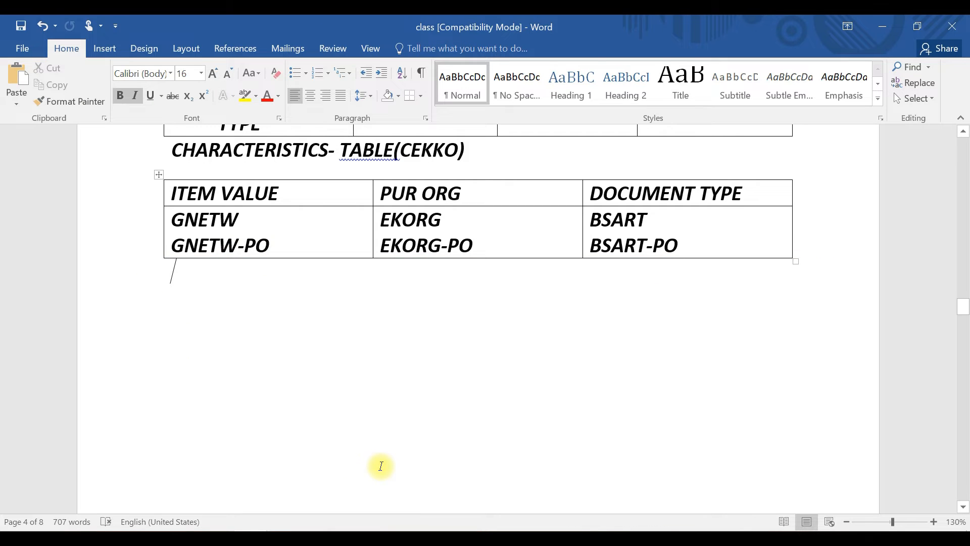
type("CLASS")
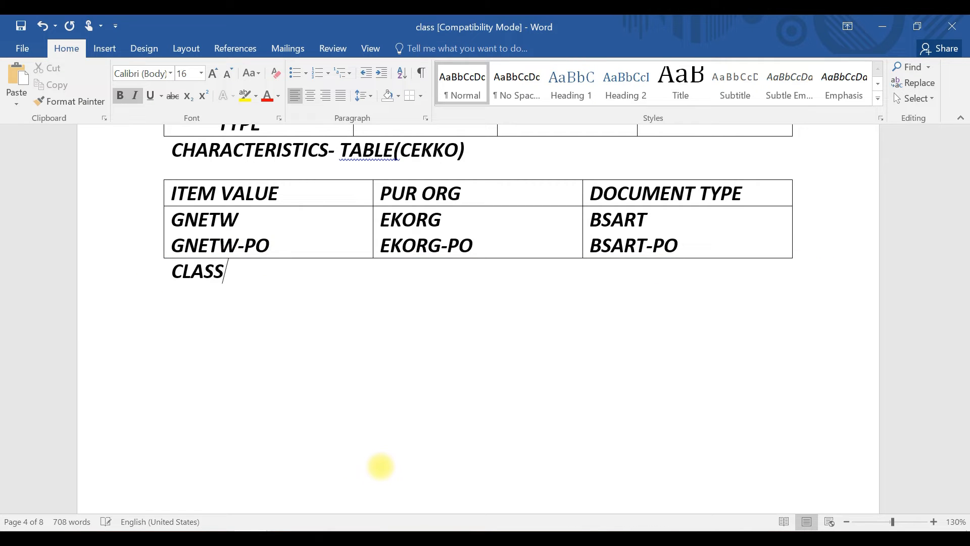
type("-REL-PO")
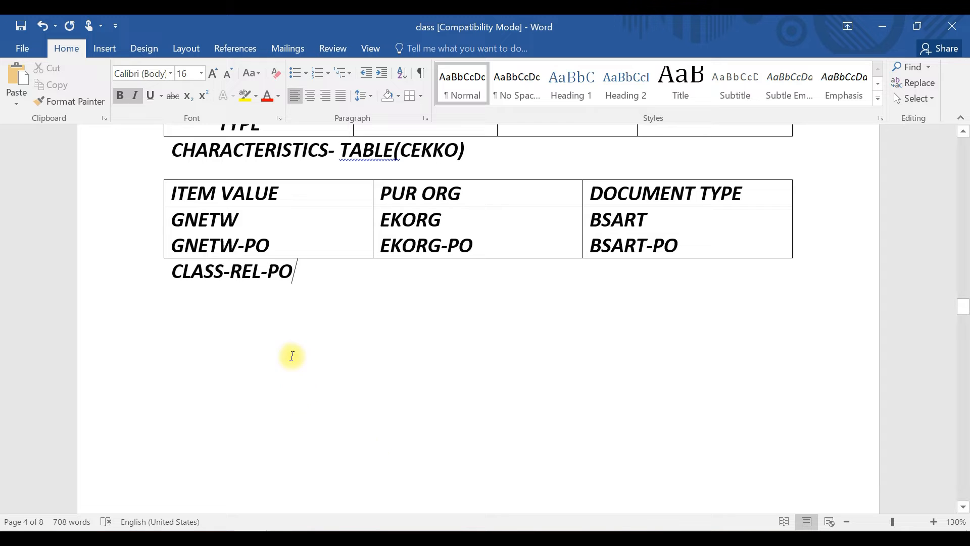
left_click(231, 271)
type("(")
left_click(302, 275)
type(")")
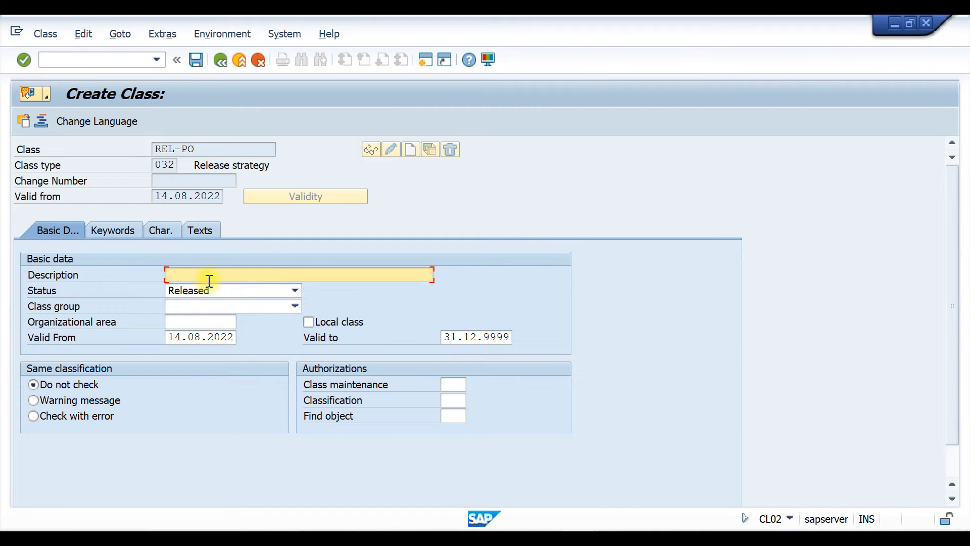
Enter RELEASE PROCEDURE FOR PO as the class description
type("RELEASE PROCEDURE FOR PO")
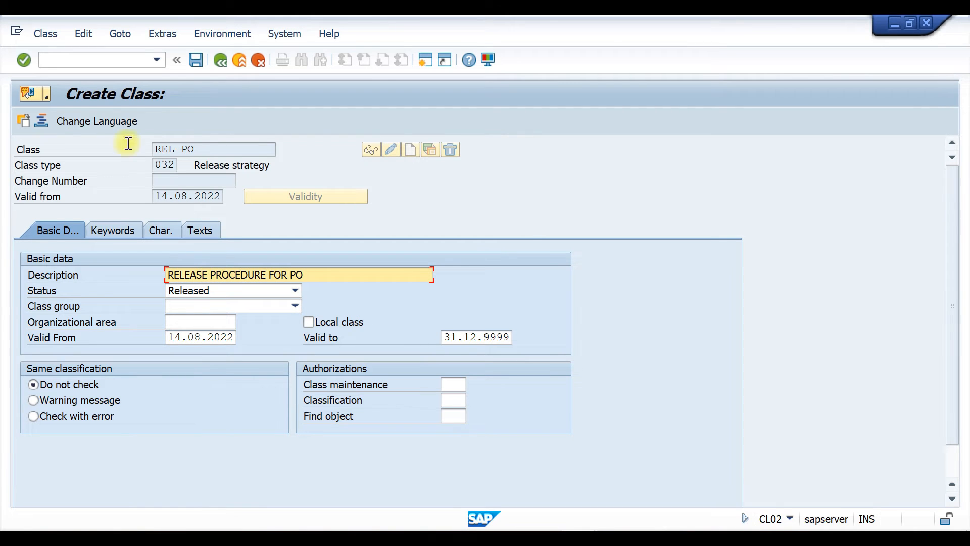
Copy GNETW-PO, EKORG-PO and BSART-PO from the Word table into the class's characteristics list and save the class
left_click(166, 229)
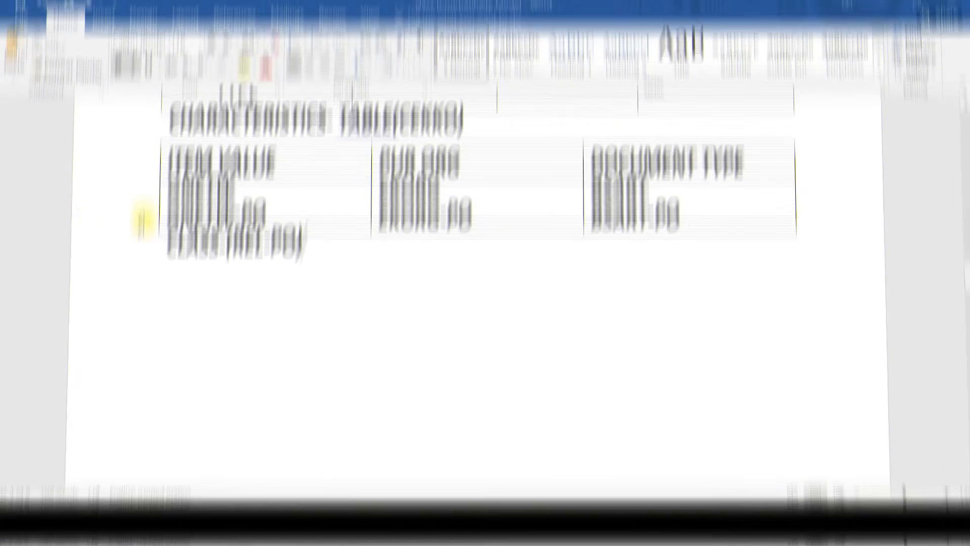
left_click_drag(288, 245, 166, 248)
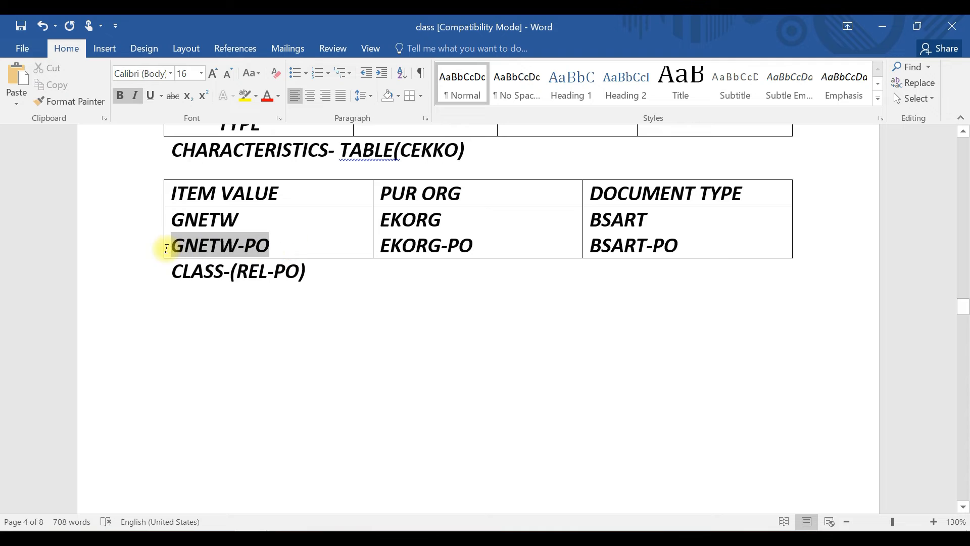
key("alt+Tab")
left_click(125, 279)
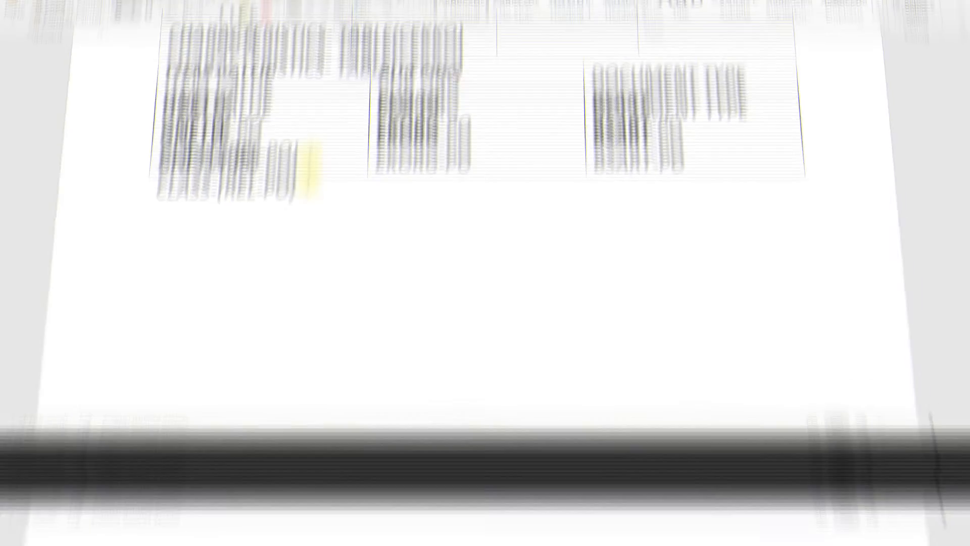
left_click_drag(489, 244, 393, 253)
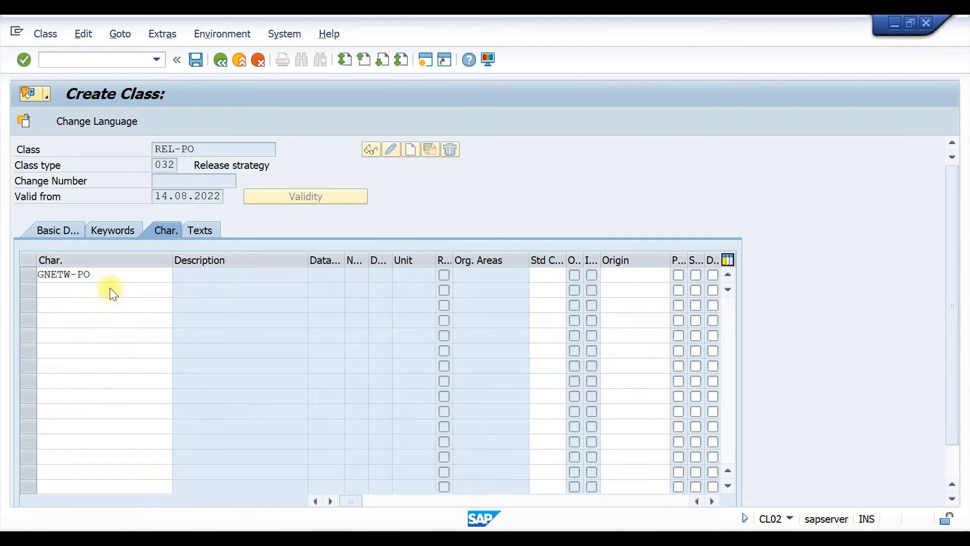
left_click(115, 289)
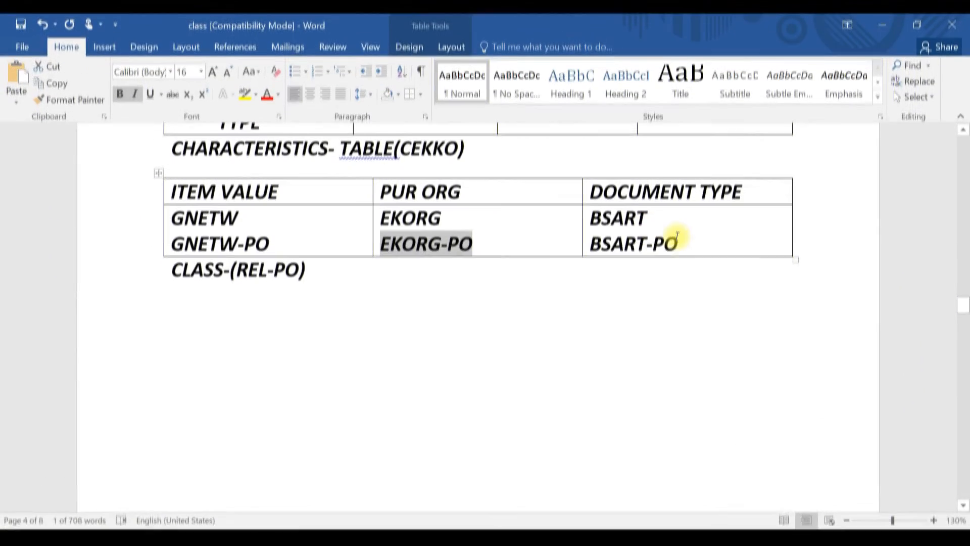
mouse_move(693, 249)
left_mouse_down()
mouse_move(581, 245)
mouse_move(595, 245)
left_mouse_up()
left_click(650, 245)
left_click(680, 244)
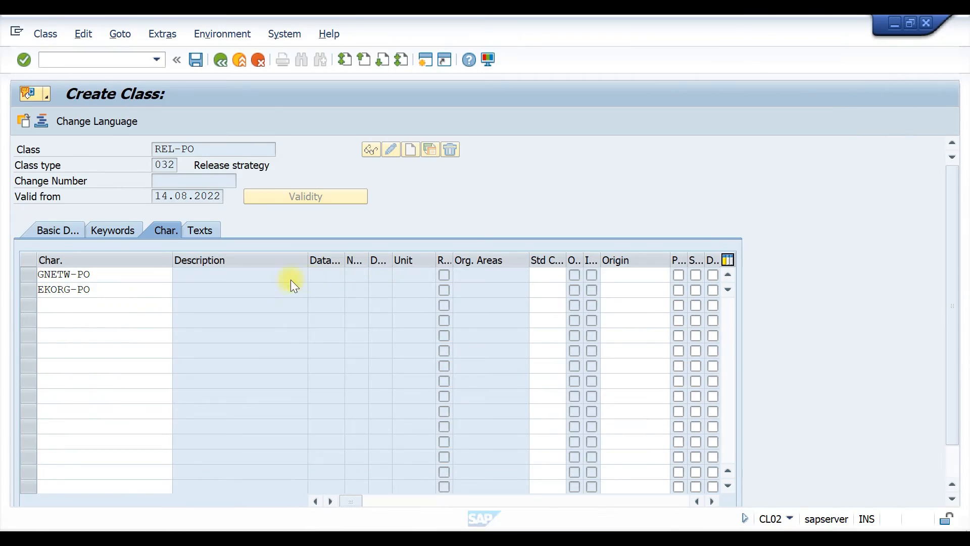
left_click(121, 303)
type("BSART-PO")
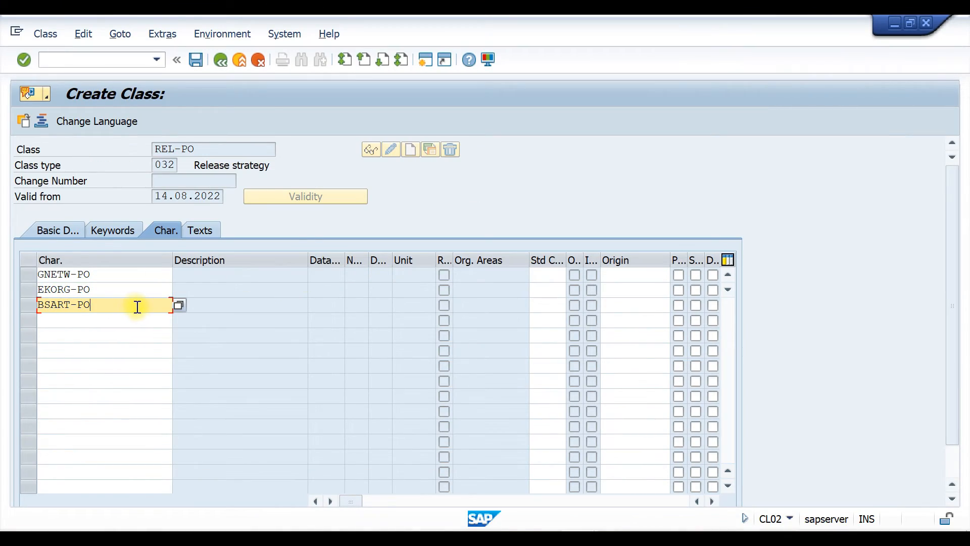
key("Return")
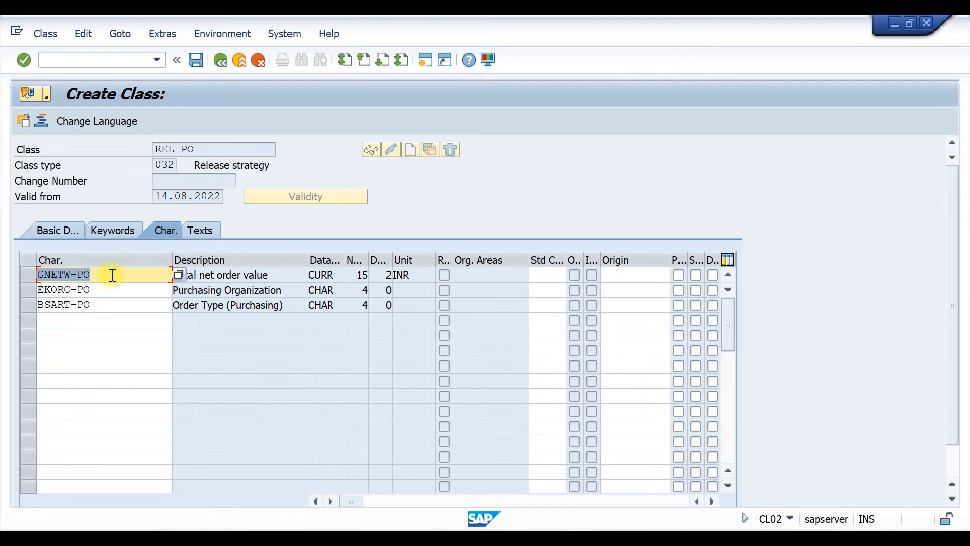
key("ctrl+s")
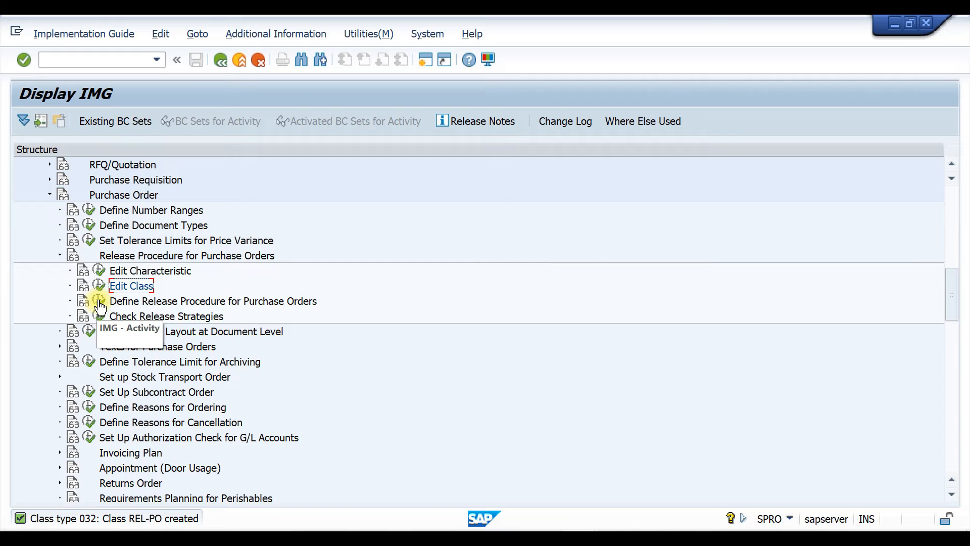
Open Release Groups of the PO release procedure and add a new entry RG assigned to class REL-PO
left_click(100, 303)
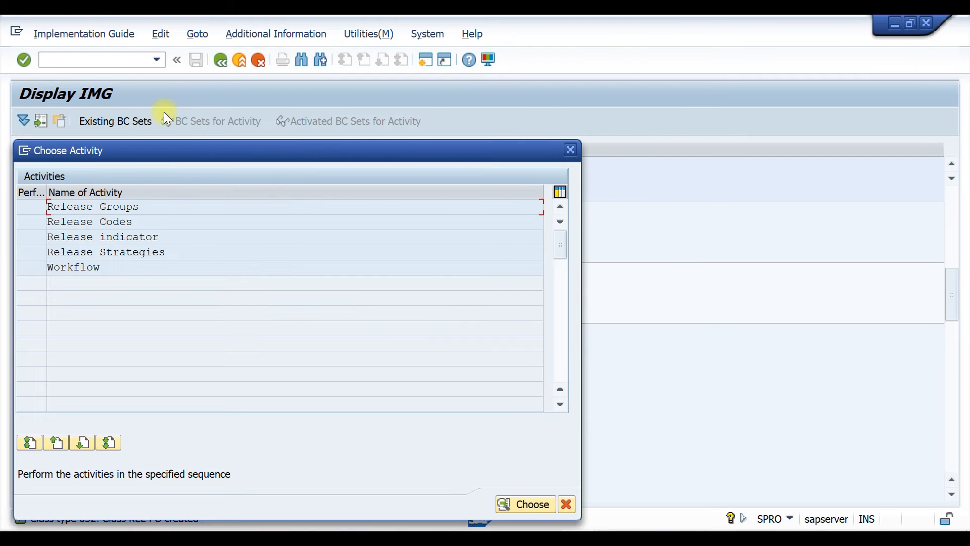
double_click(87, 207)
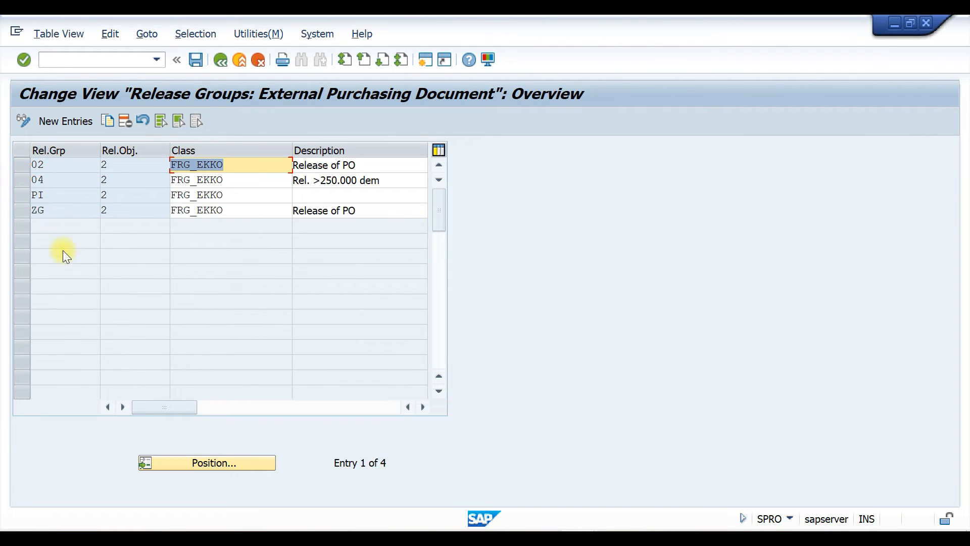
left_click(79, 120)
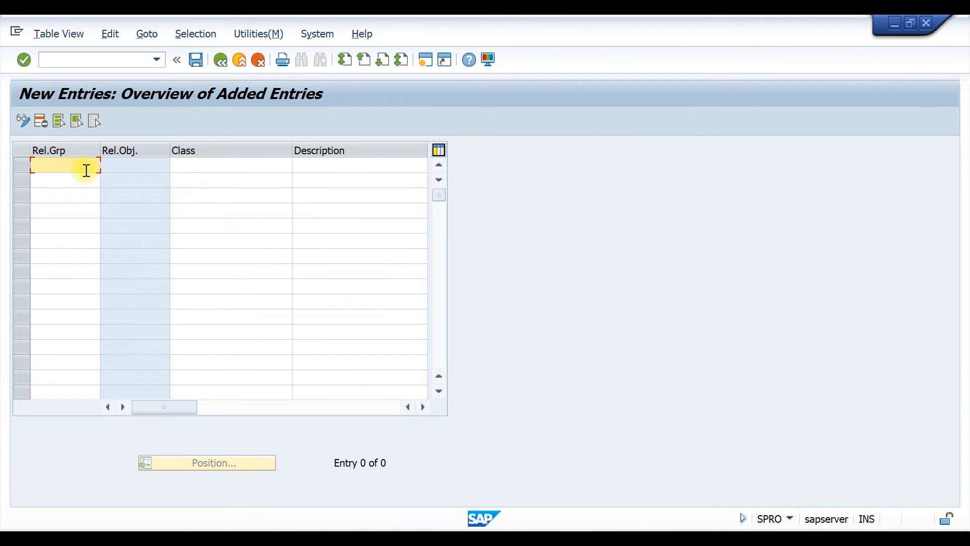
type("RG")
left_click(244, 164)
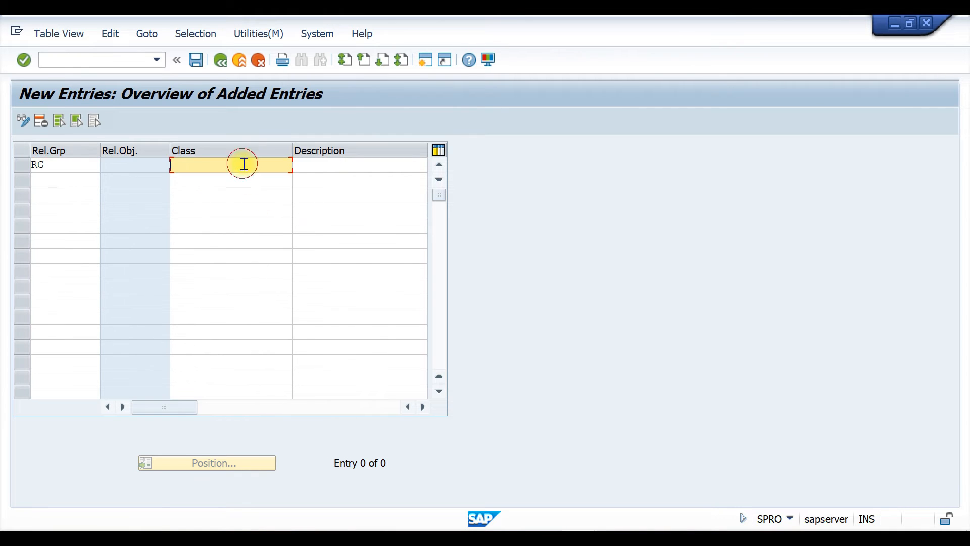
type("REL-PO")
key("Return")
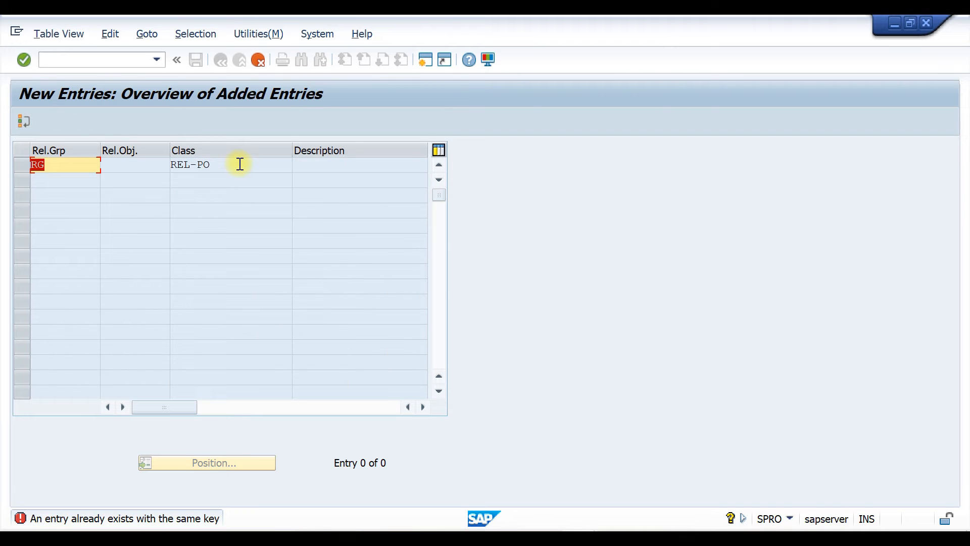
Change the new release group's key to TZ
left_click(64, 165)
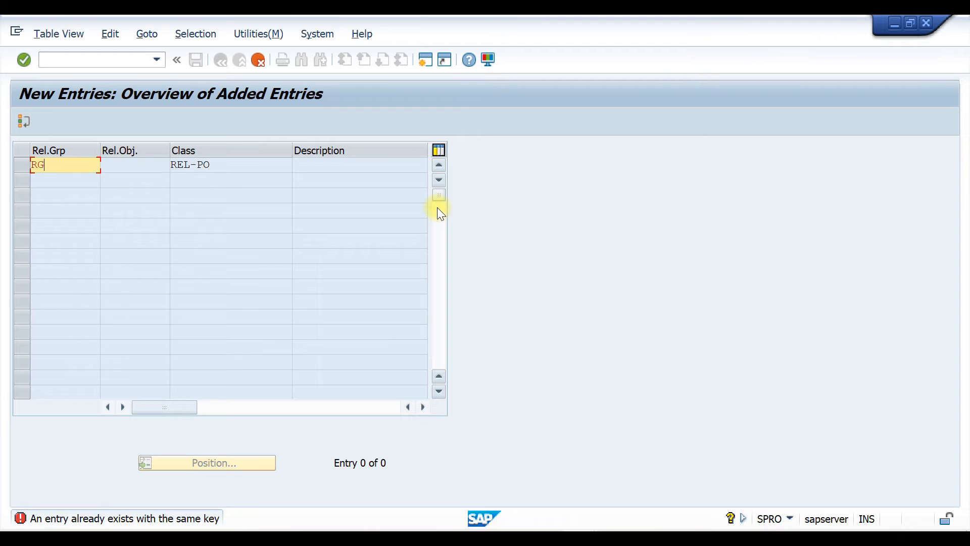
key("BackSpace")
key("BackSpace")
type("TZ")
key("Return")
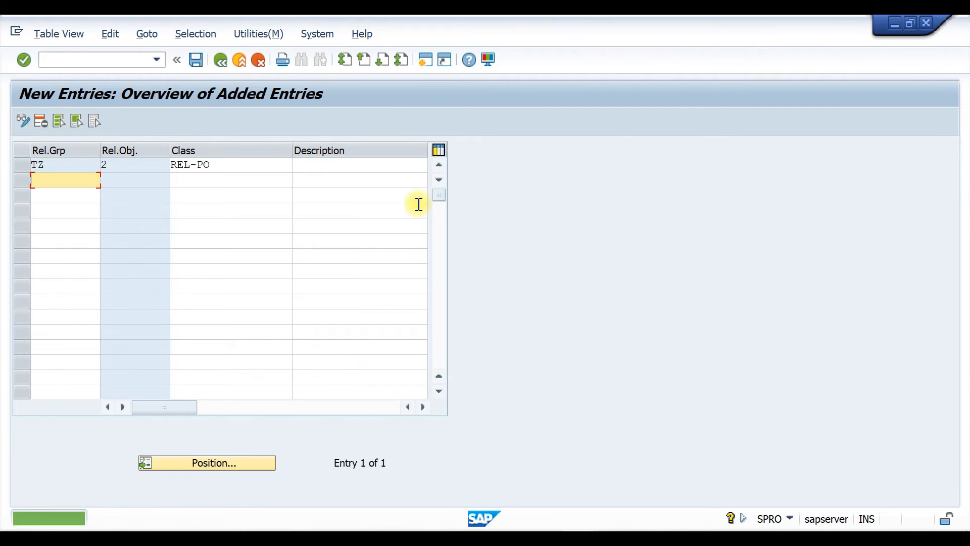
Save the new release group TZ and return to the release groups overview
key("ctrl+s")
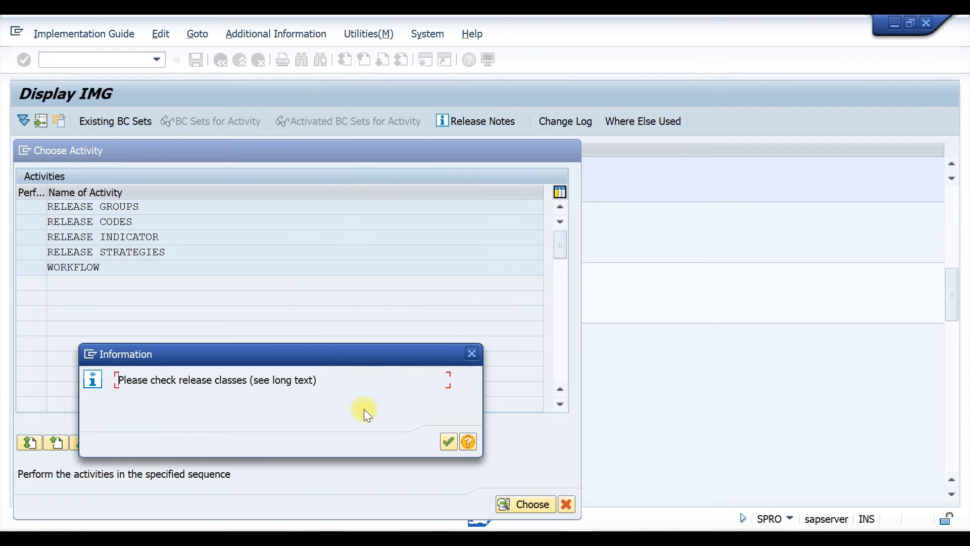
left_click(450, 441)
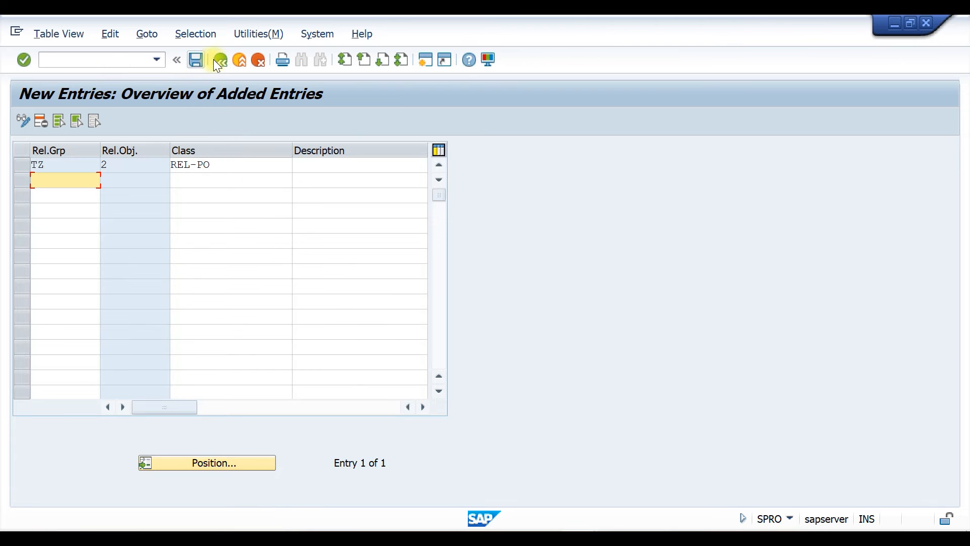
key("F3")
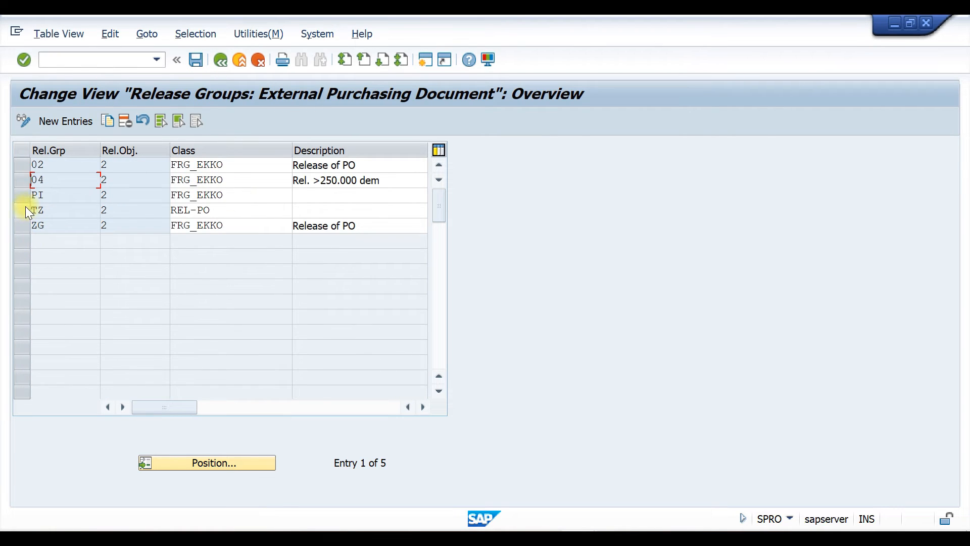
Delete release groups 02, 04, PI and ZG and save the change to the customizing request
left_click(20, 166)
left_click(24, 180)
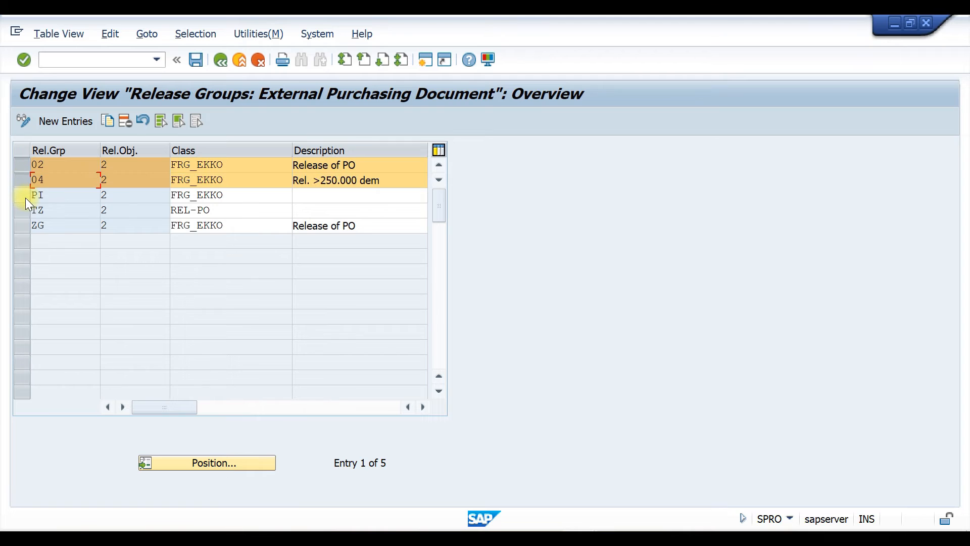
left_click(22, 195)
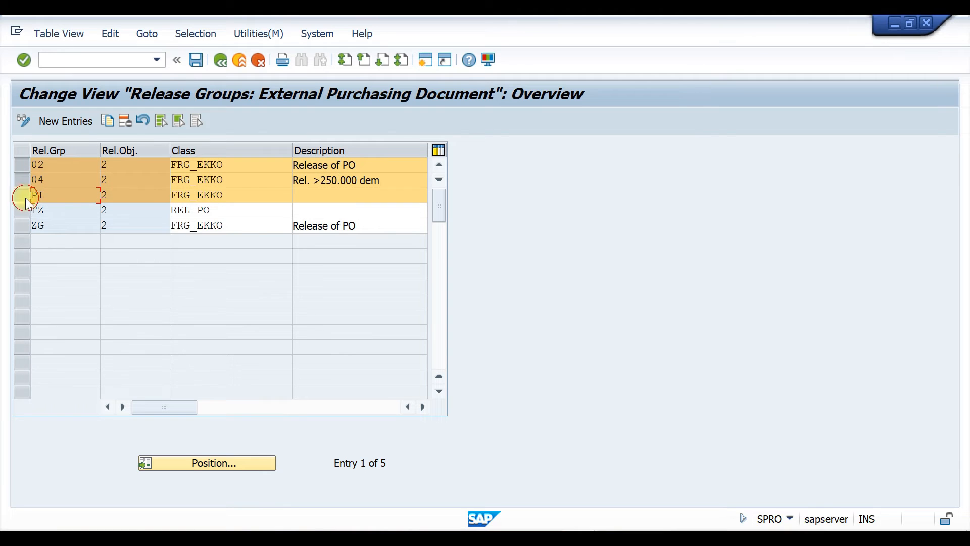
left_click(22, 229)
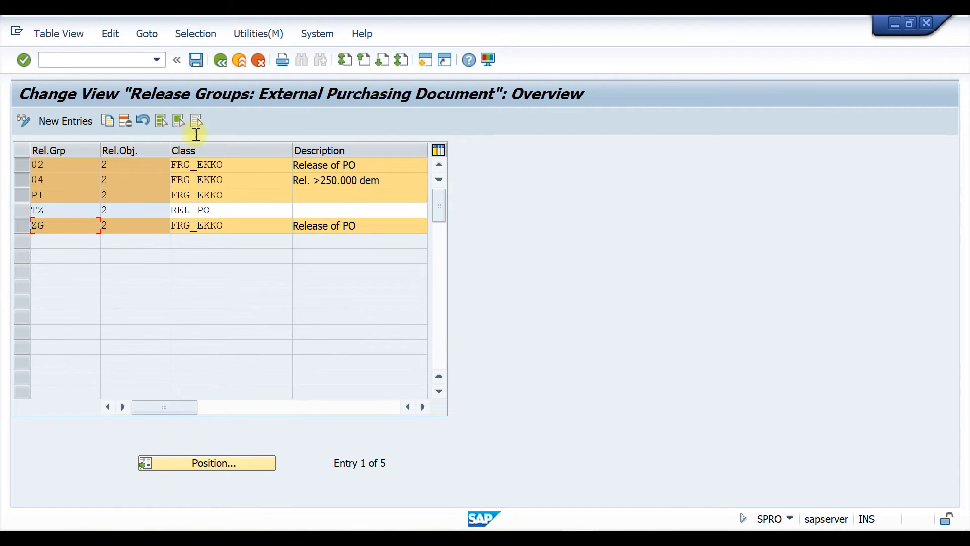
left_click(124, 122)
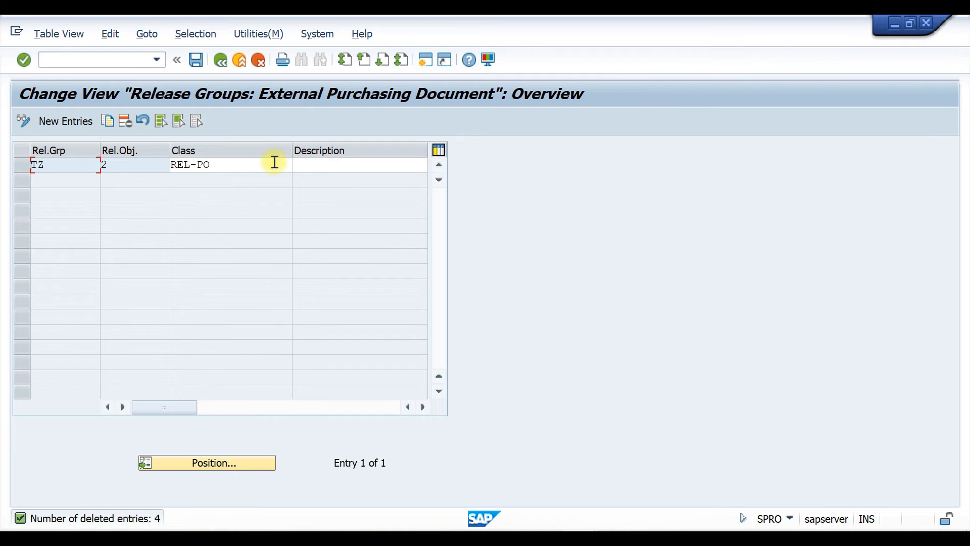
key("ctrl+s")
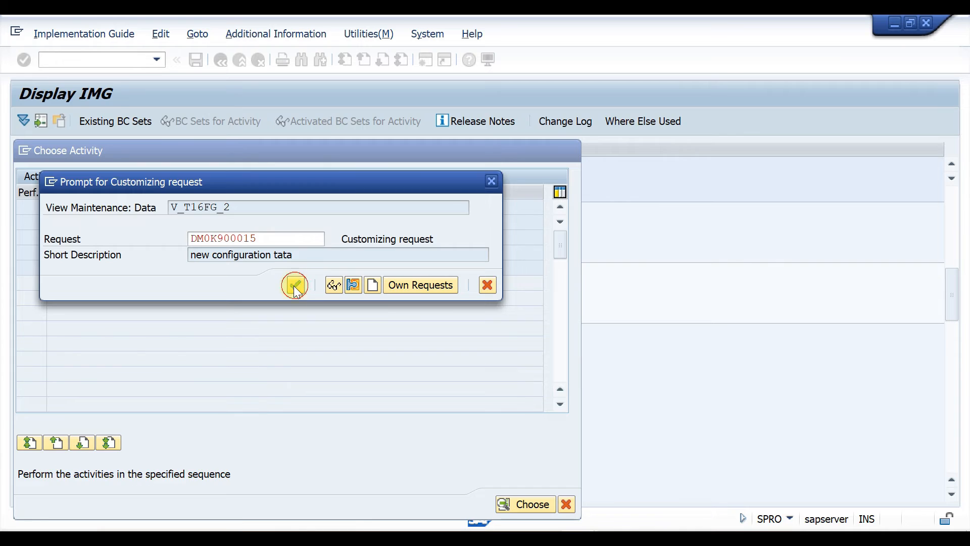
left_click(294, 286)
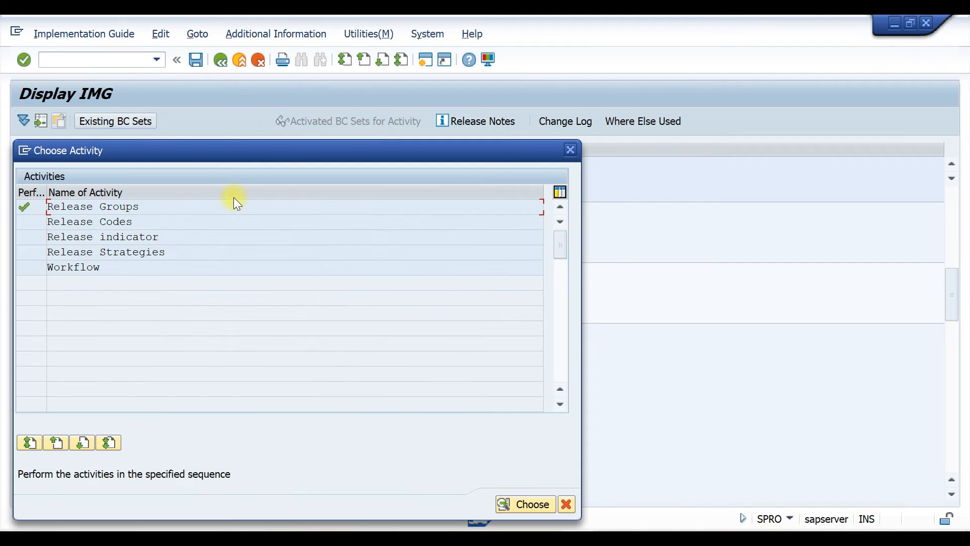
Switch to Word and replace the release group cells in the purchase order release table
key("alt+Tab")
scroll(426, 315, "up", 6)
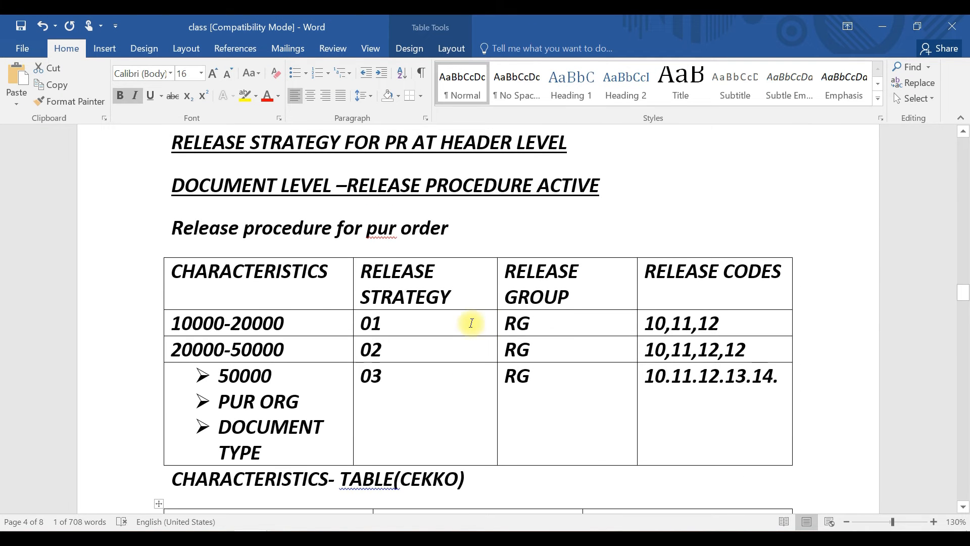
left_click_drag(505, 323, 555, 324)
double_click(515, 377)
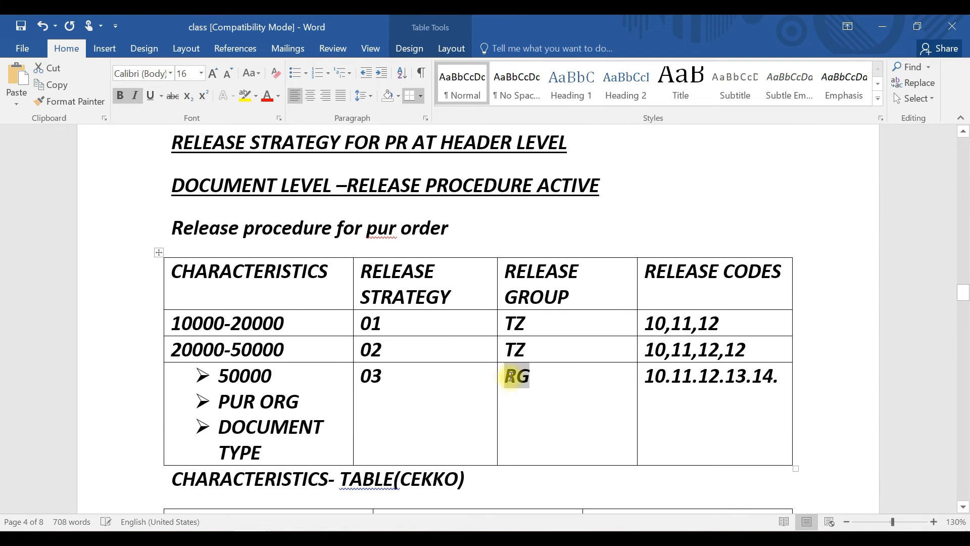
key("ctrl+v")
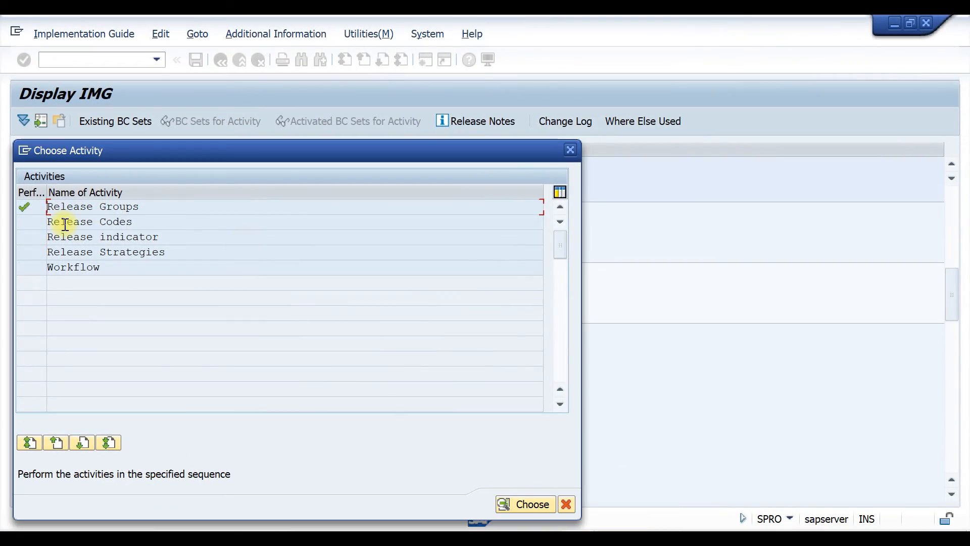
Open Release Codes and add code 10 for group TZ with workflow 1, described SUPERVISOR
double_click(65, 225)
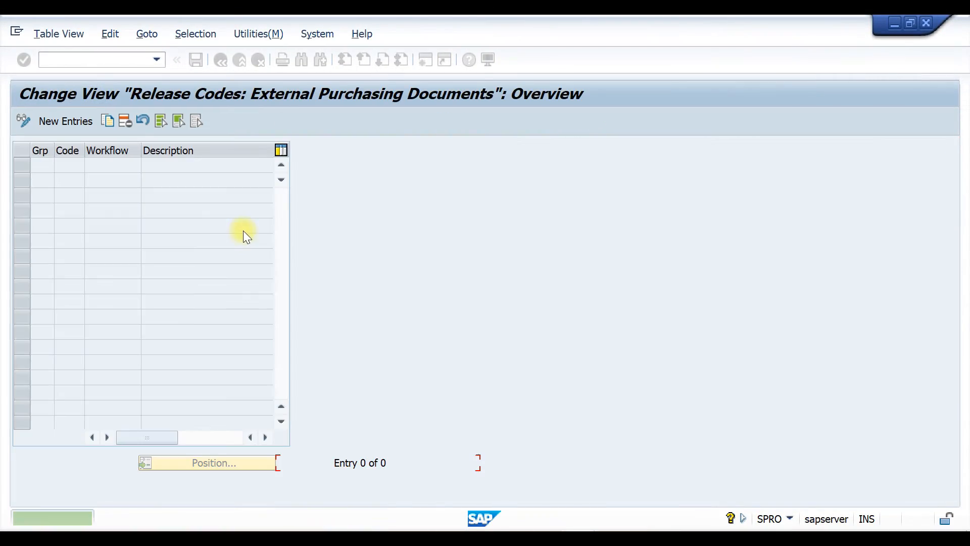
left_click(66, 121)
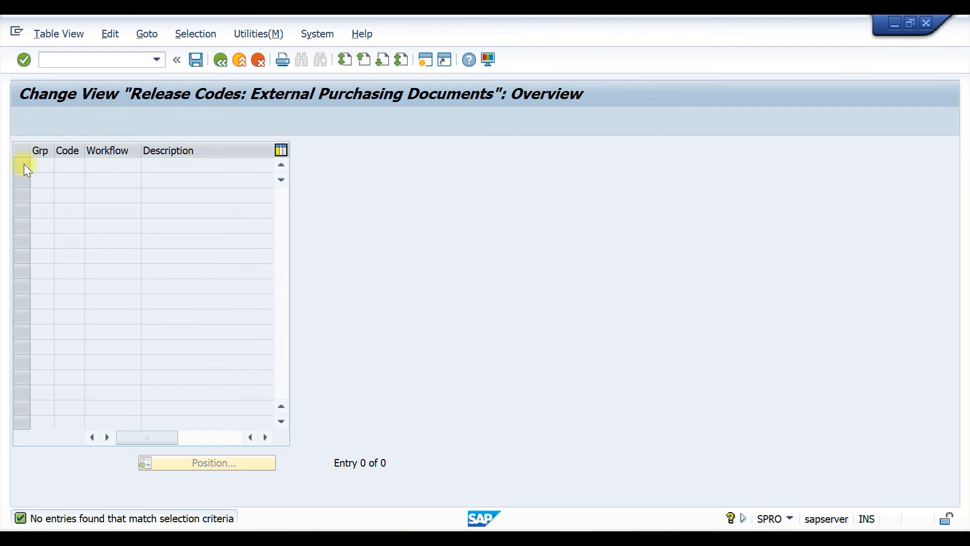
type("TZ")
left_click(74, 165)
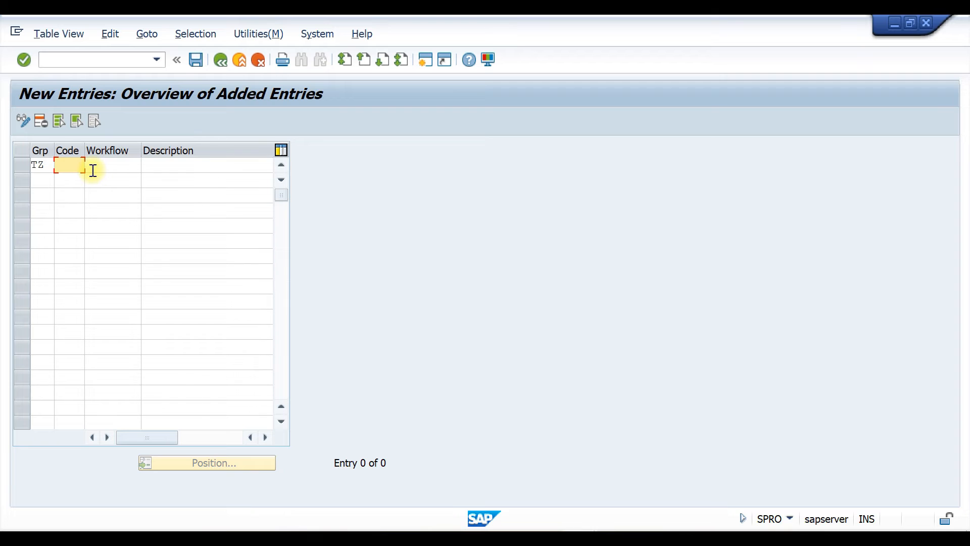
type("10")
left_click(117, 167)
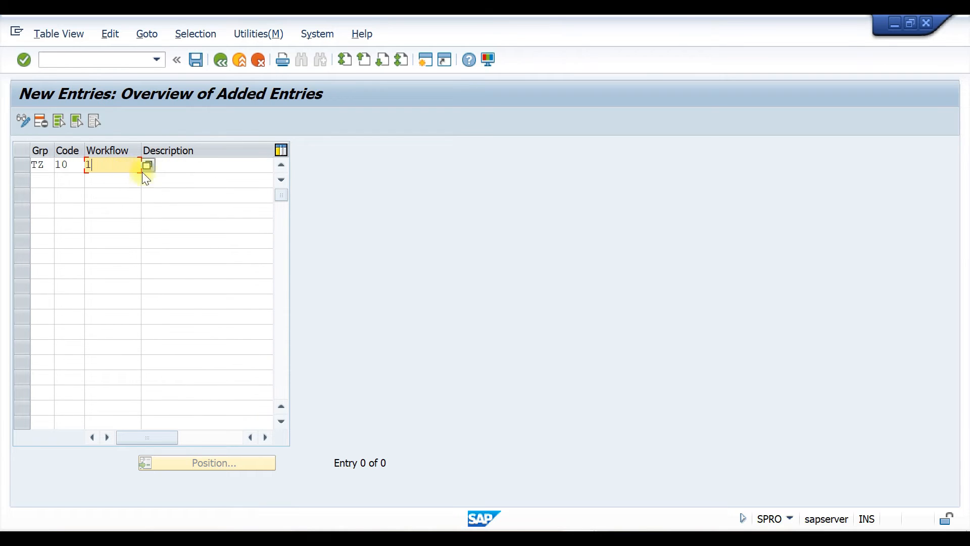
left_click(180, 169)
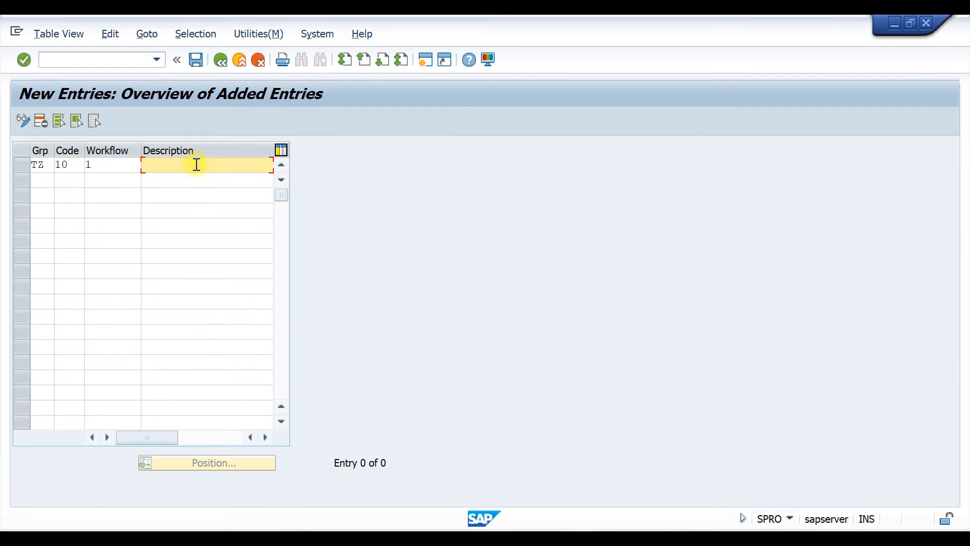
type("SUPERVISOR")
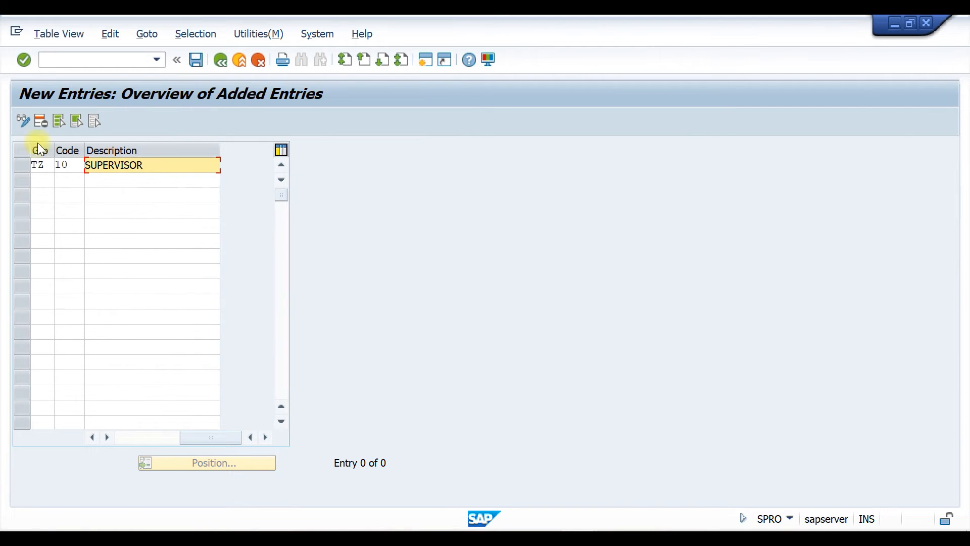
Add release codes 11 STORE MANAGER and 12 GEN MANAGER for group TZ
left_click(42, 180)
type("TZ")
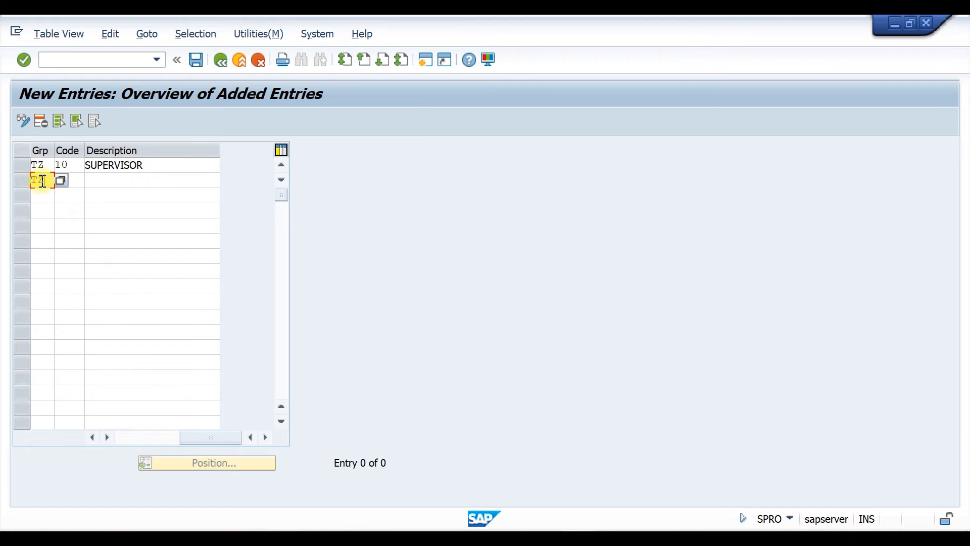
key("Tab")
type("11")
key("Tab")
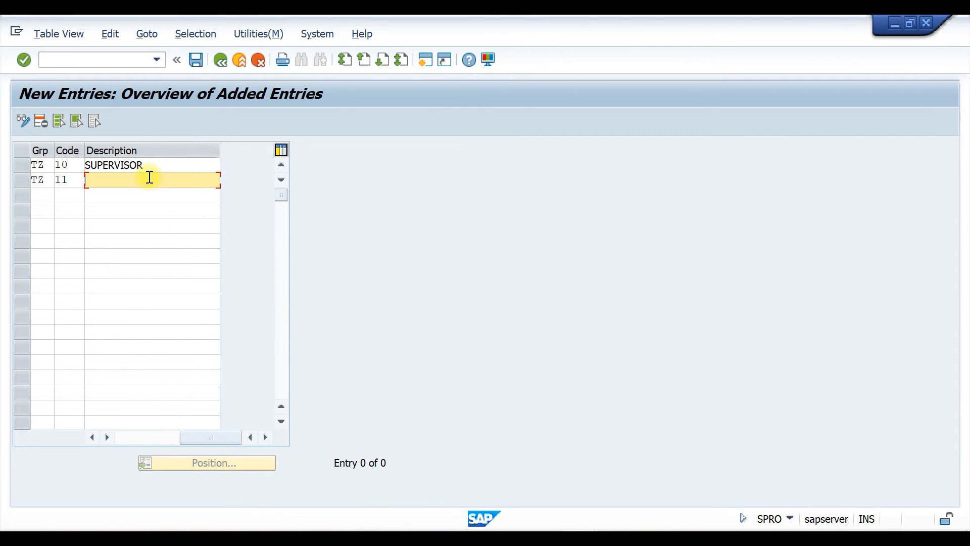
type("STORE MANAGER")
key("Tab")
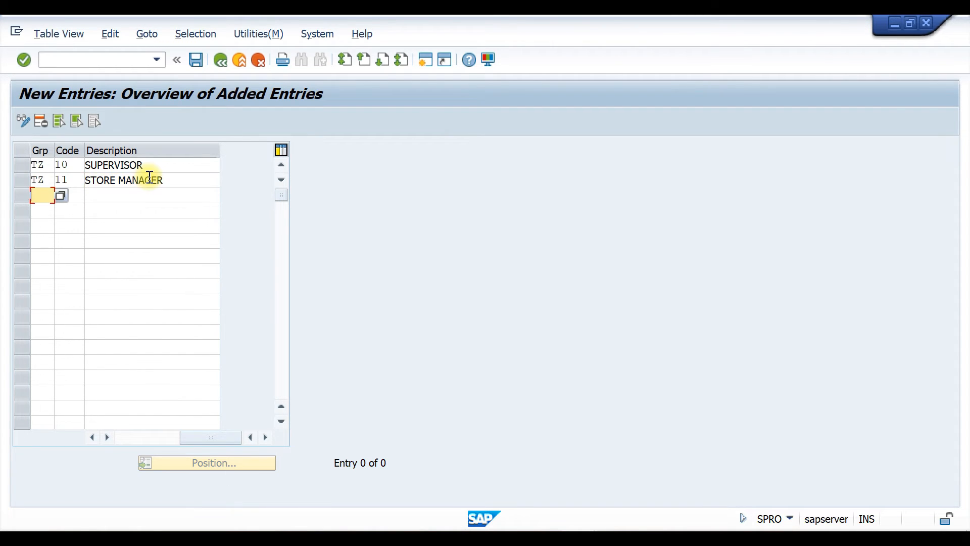
type("TZ")
key("Tab")
type("12")
key("Tab")
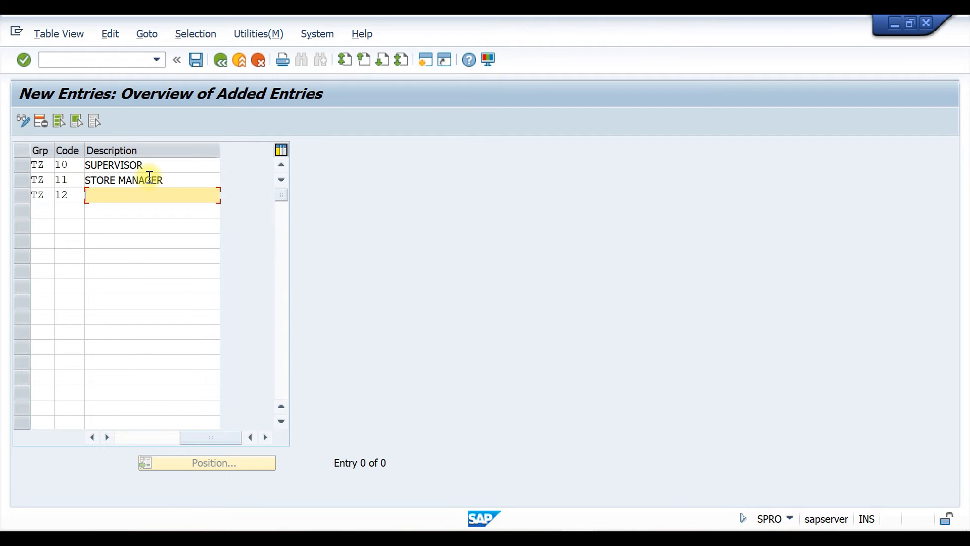
type("GEN MANAGER")
key("Tab")
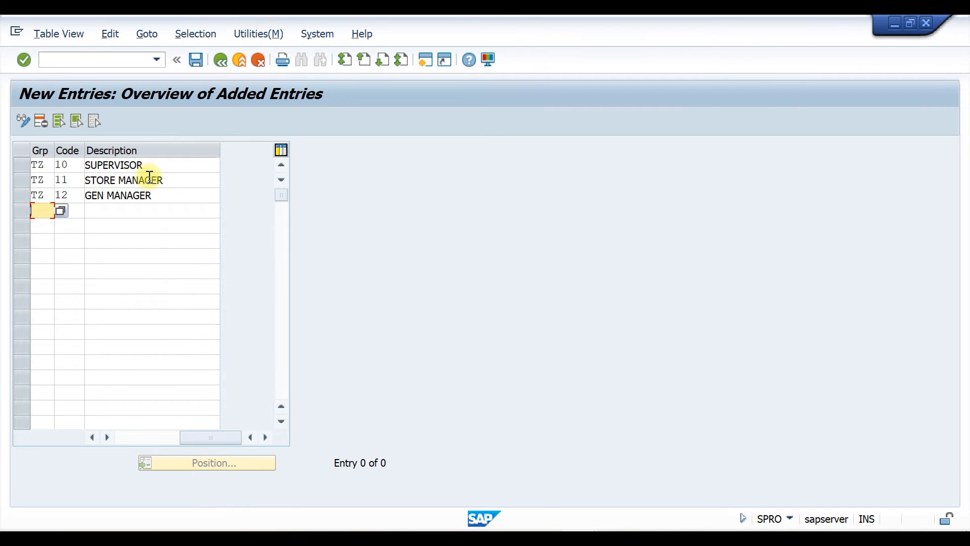
Add release code 13 for group TZ with the description AGM
type("TZ")
key("Tab")
type("14")
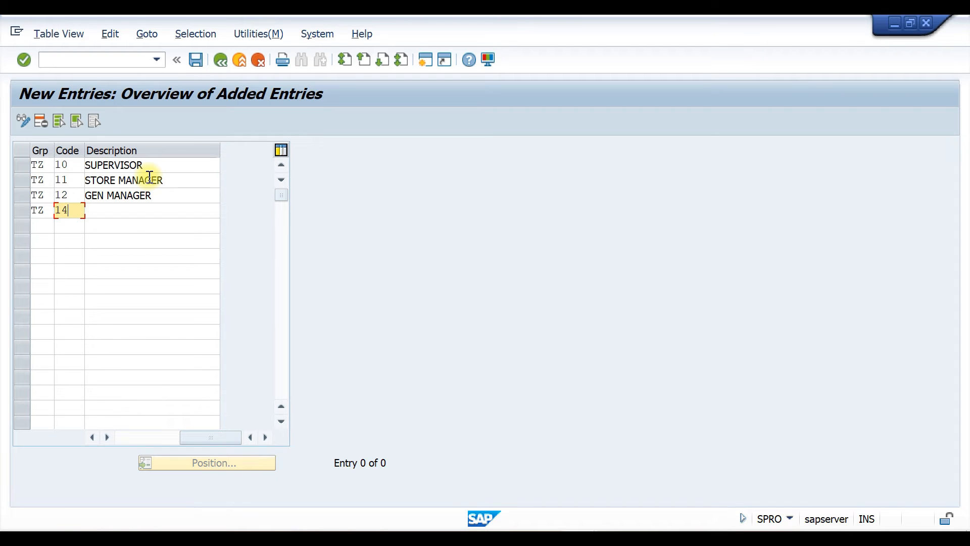
key("Tab")
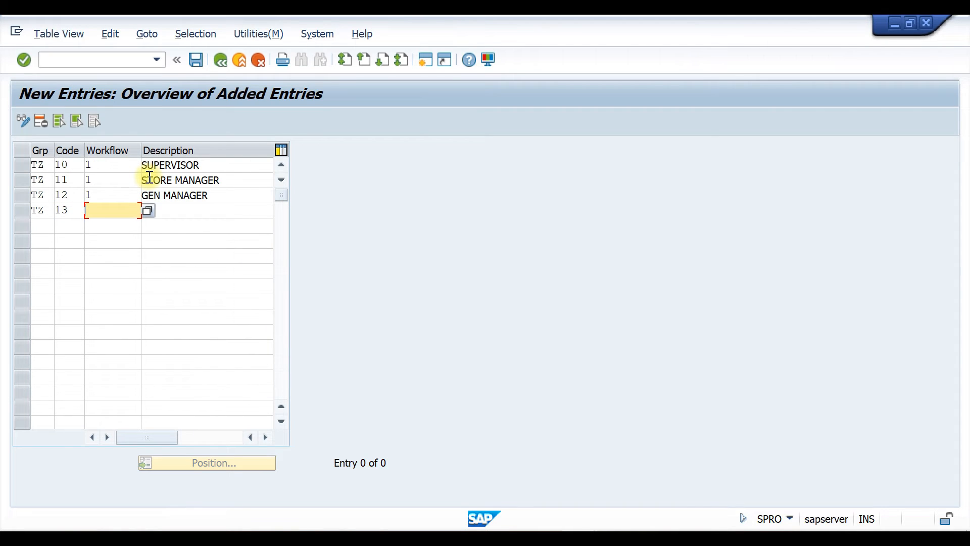
key("Tab")
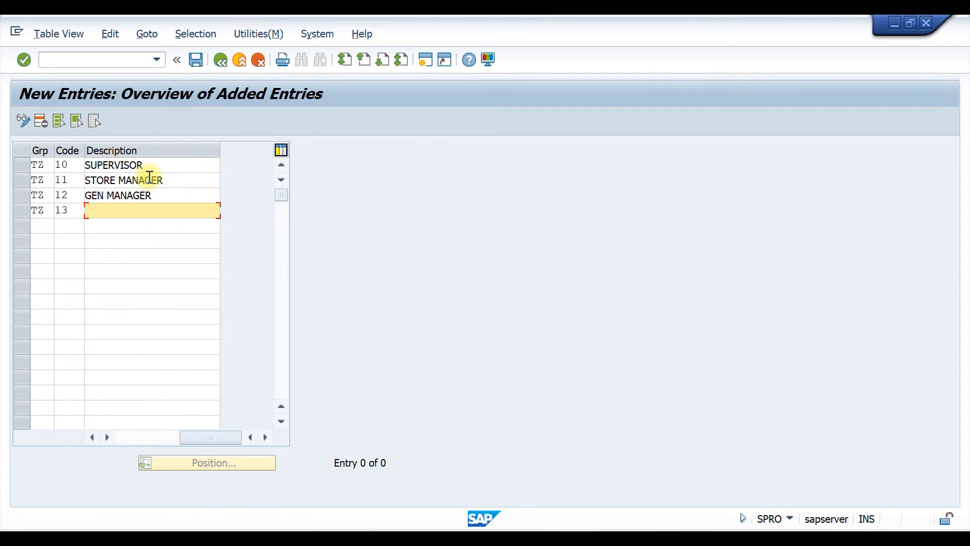
type("AGM")
key("Tab")
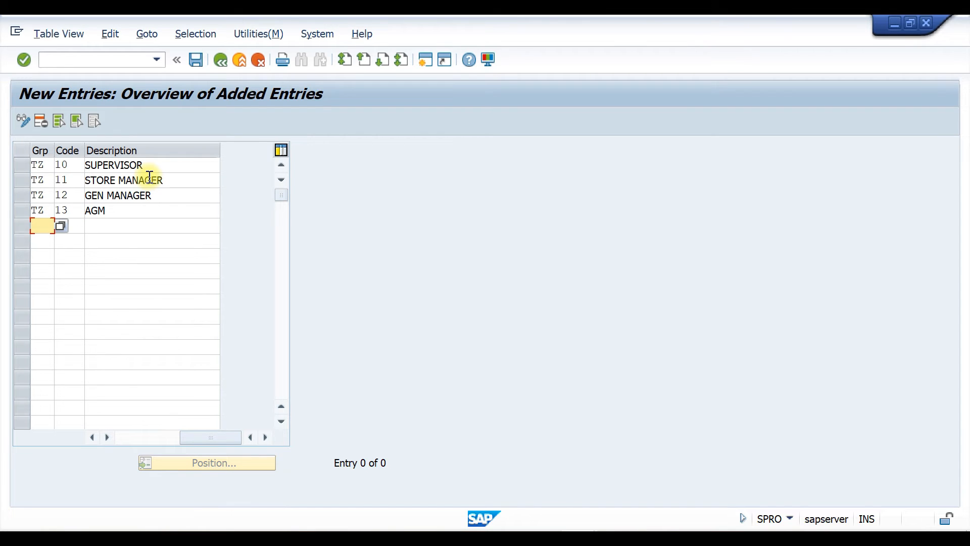
Add release code 14 for group TZ with the description PLANT HEAD
type("TZ")
key("Tab")
type("14")
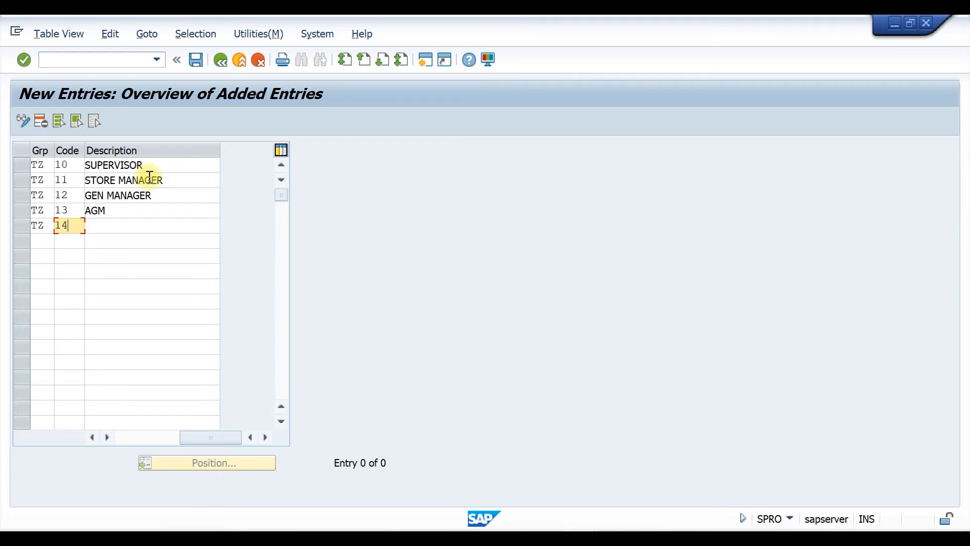
key("Tab")
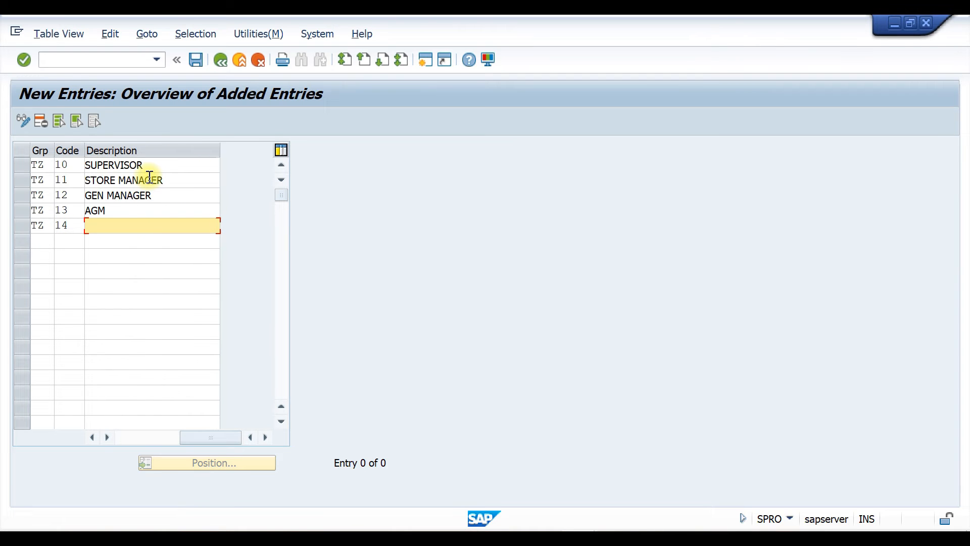
type("P")
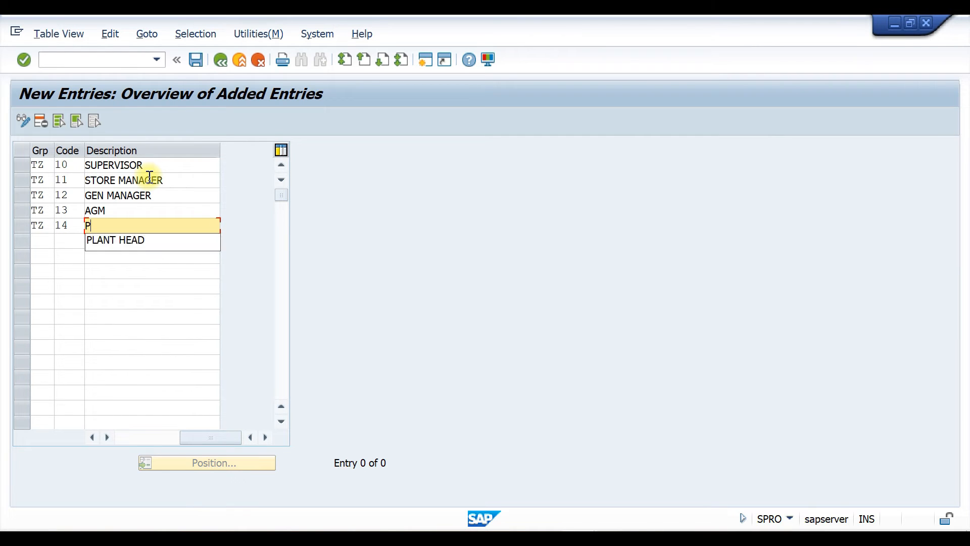
type("LANT HEAD")
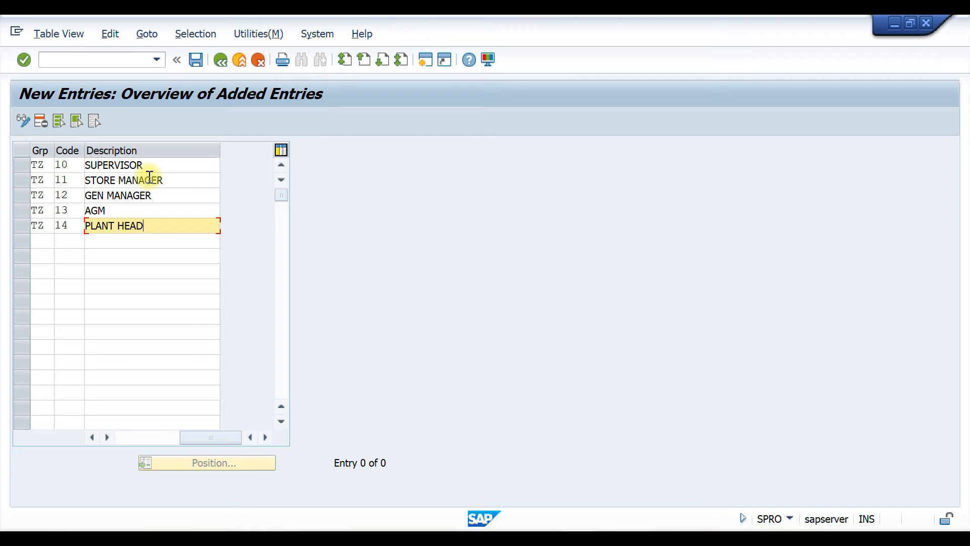
key("Return")
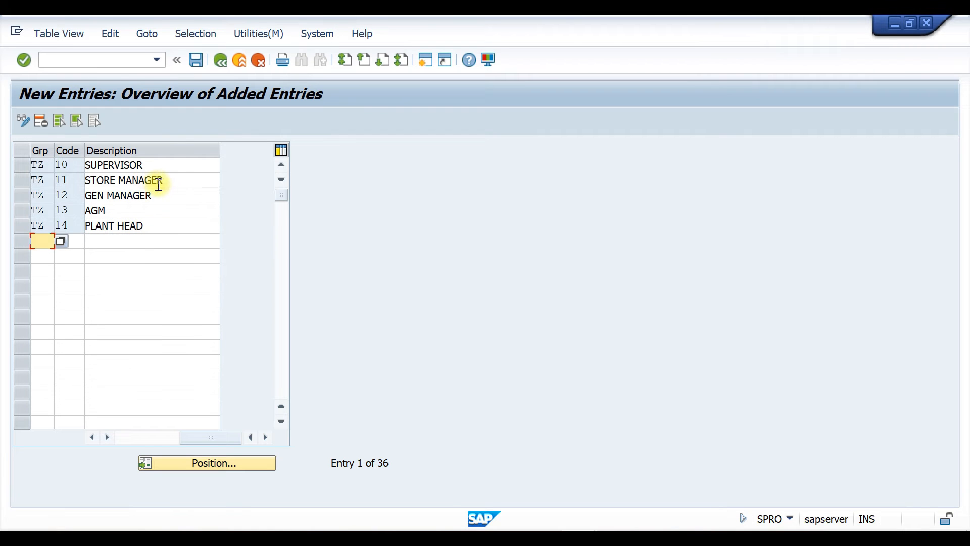
Save the release codes, return to the release activities and open Release indicator
key("ctrl+s")
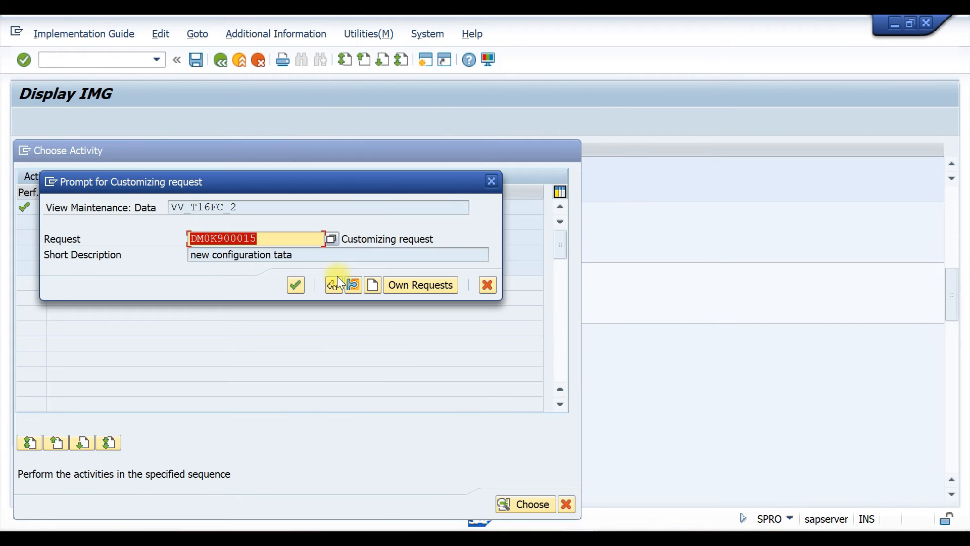
left_click(298, 285)
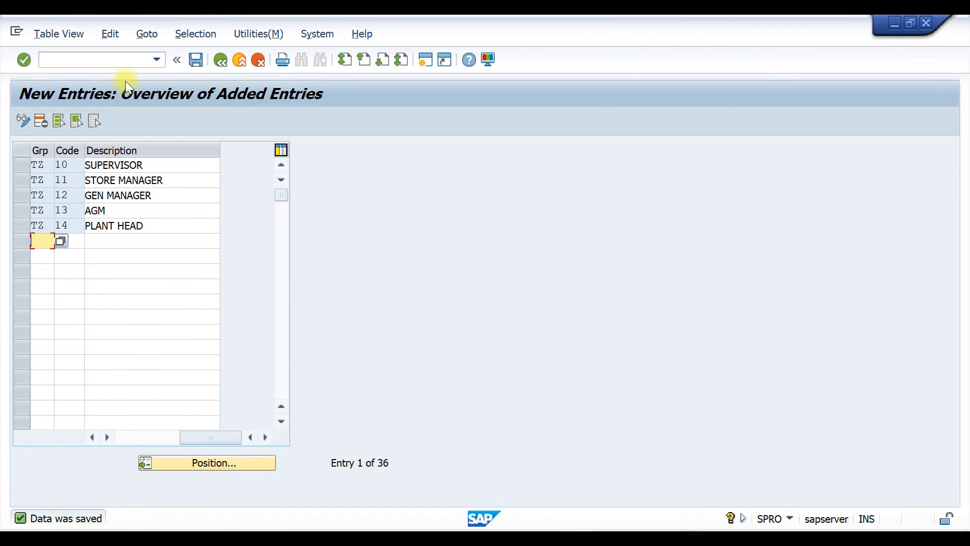
left_click(218, 59)
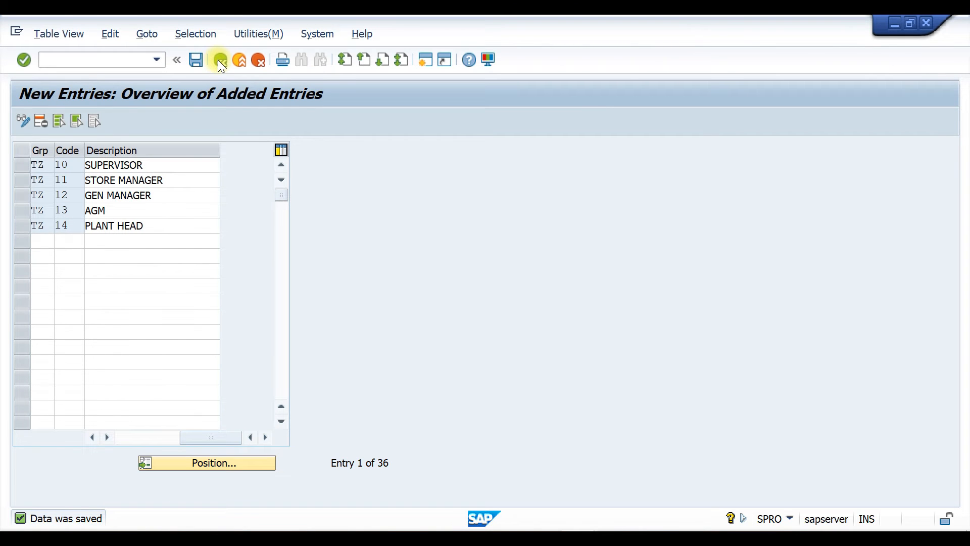
left_click(219, 60)
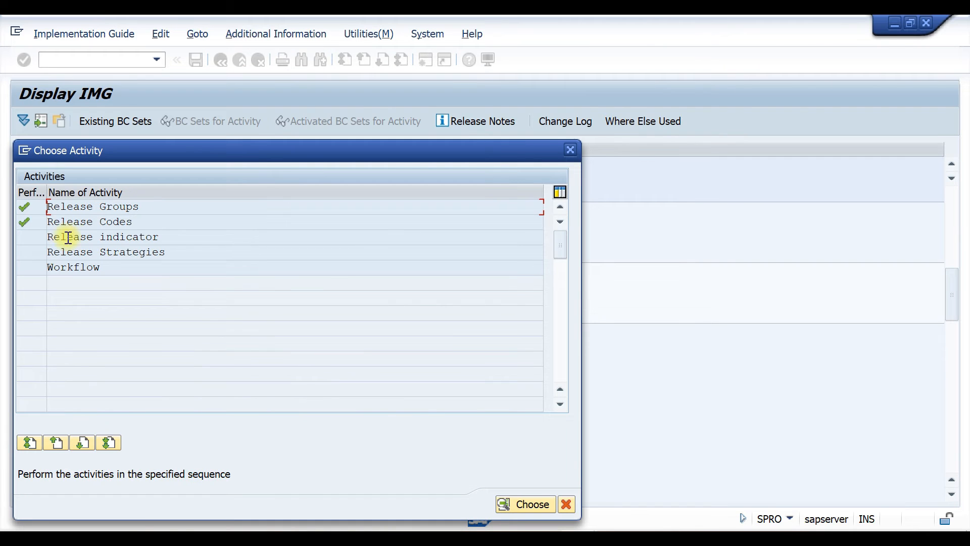
double_click(66, 237)
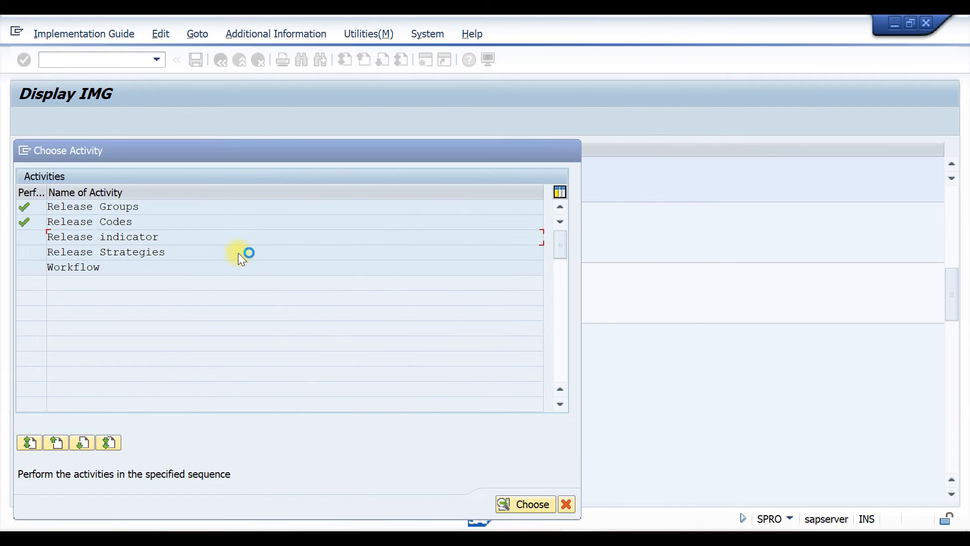
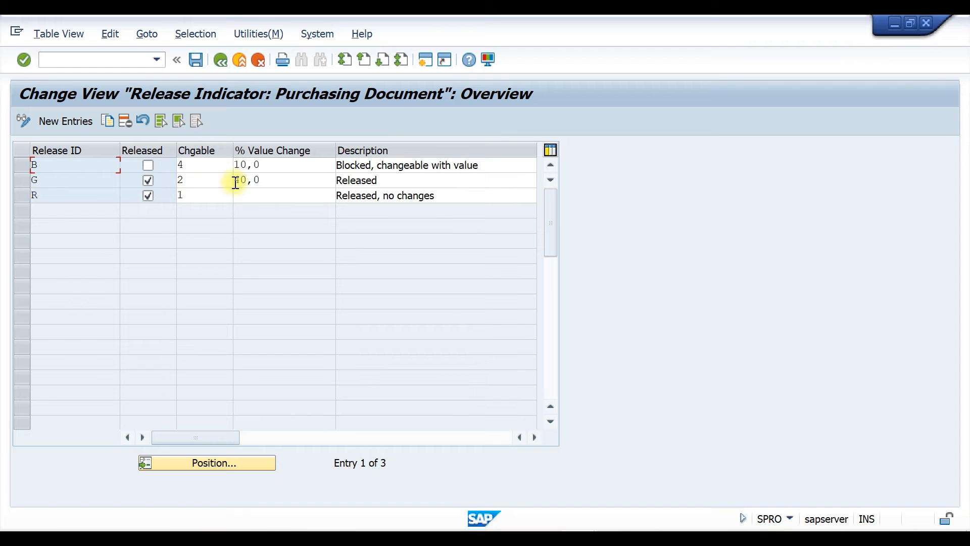
Set the value-change percentage of release indicator G to 40 and leave the release indicator table
left_click(377, 180)
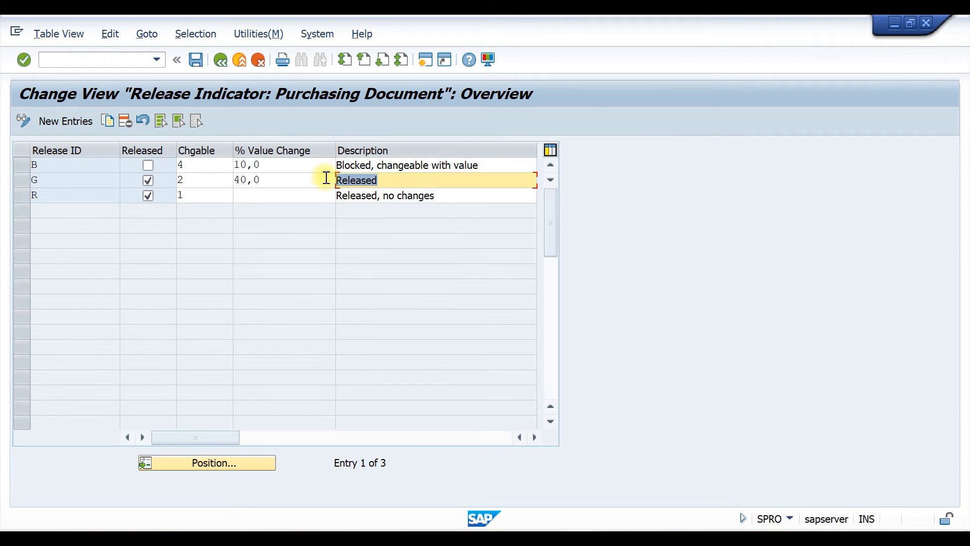
left_click(56, 194)
left_click_drag(459, 197, 312, 195)
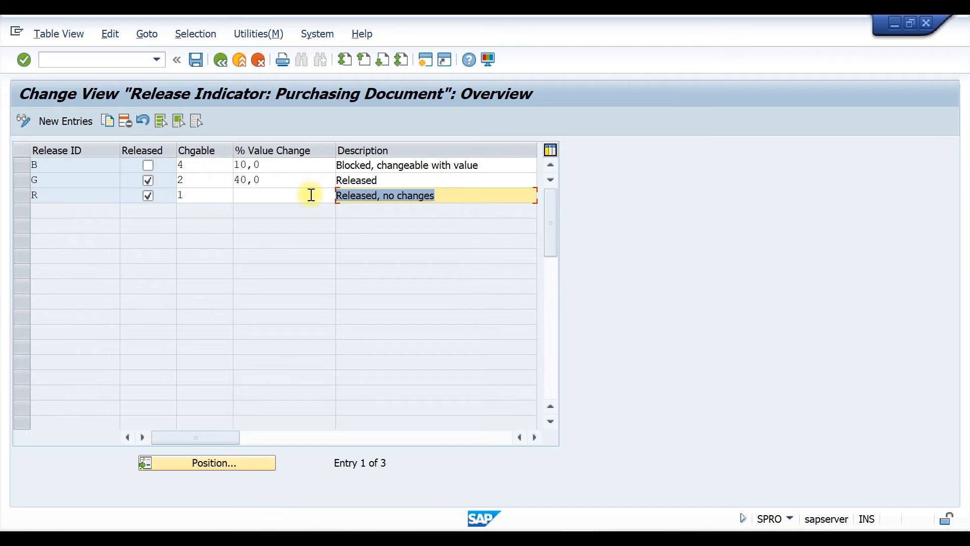
left_click(357, 180)
double_click(357, 180)
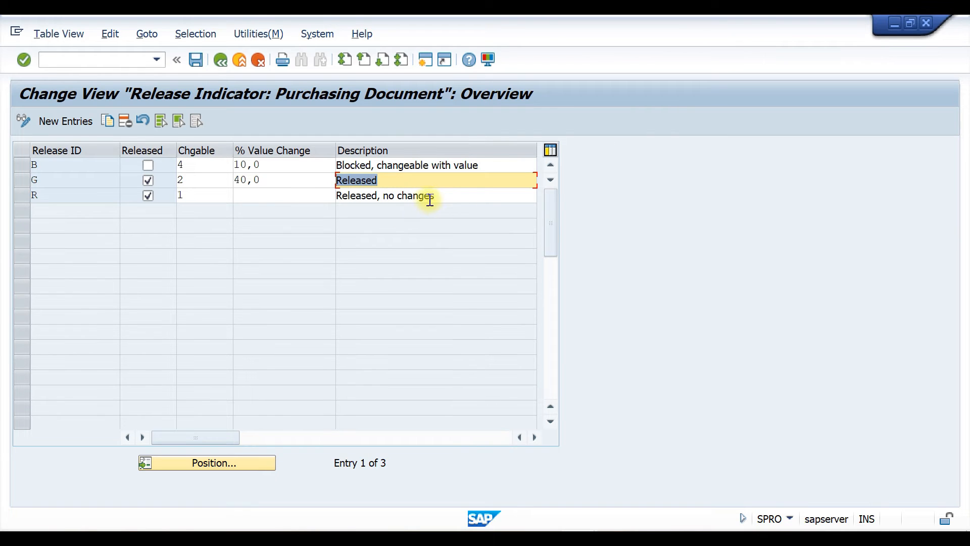
left_click_drag(439, 195, 318, 194)
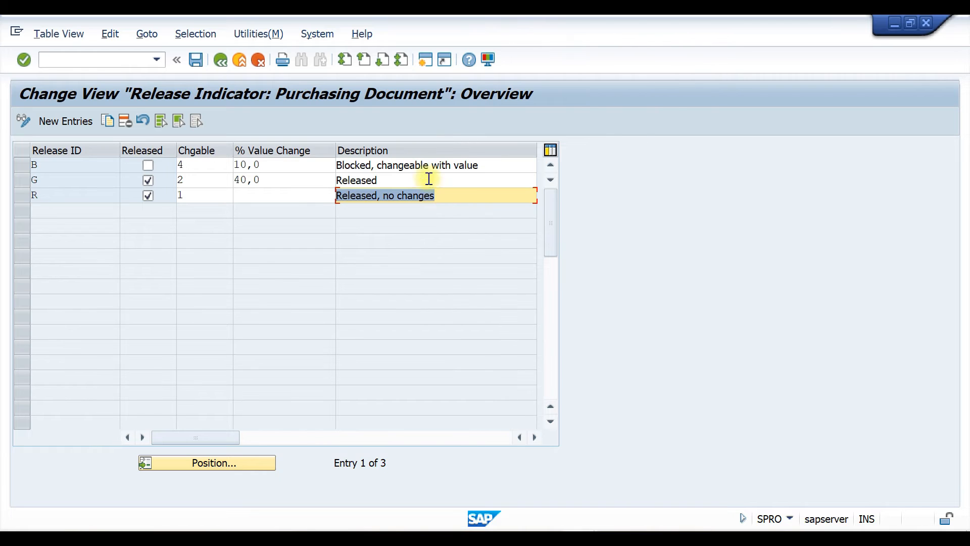
left_click(50, 181)
left_click_drag(50, 181, 22, 185)
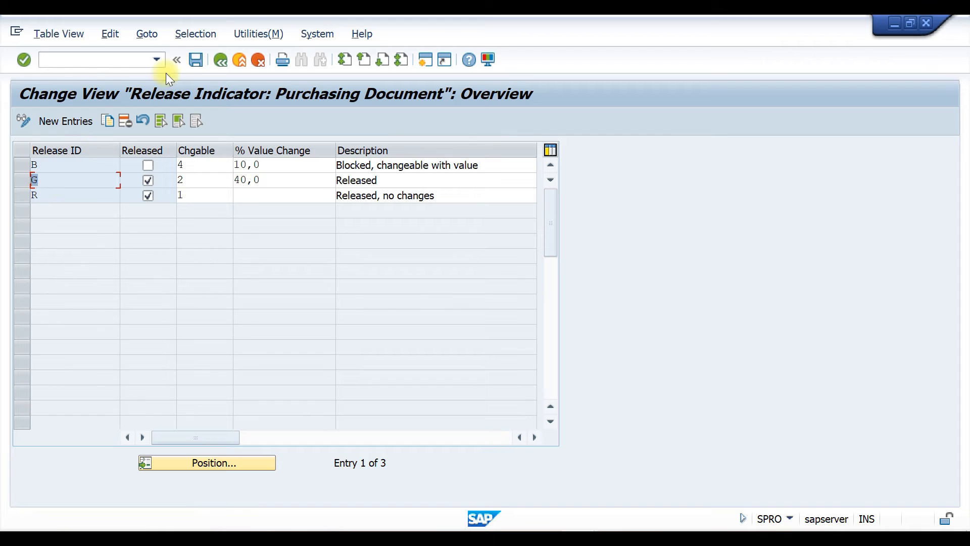
left_click(222, 60)
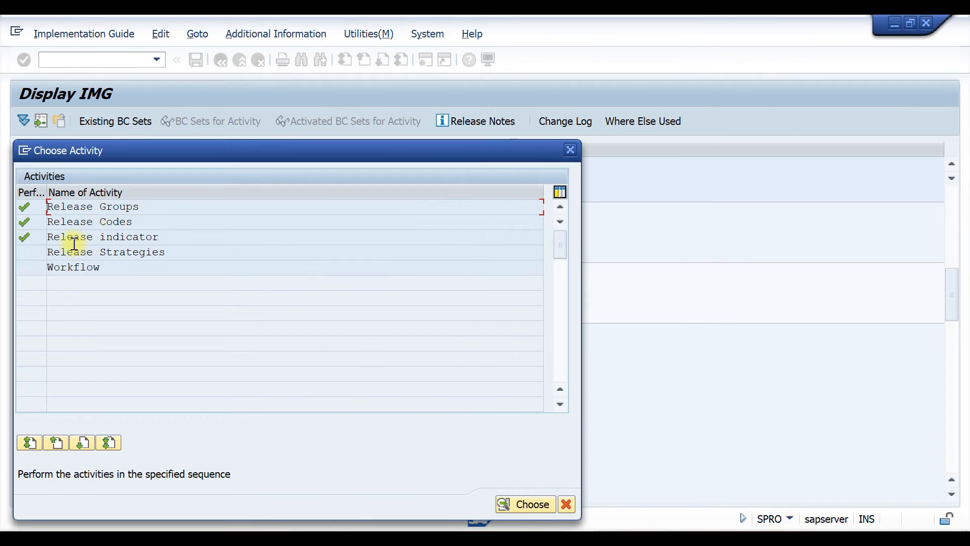
Open Release Strategies and create strategy 01 for group TZ with the description 10000 - 20000
double_click(59, 253)
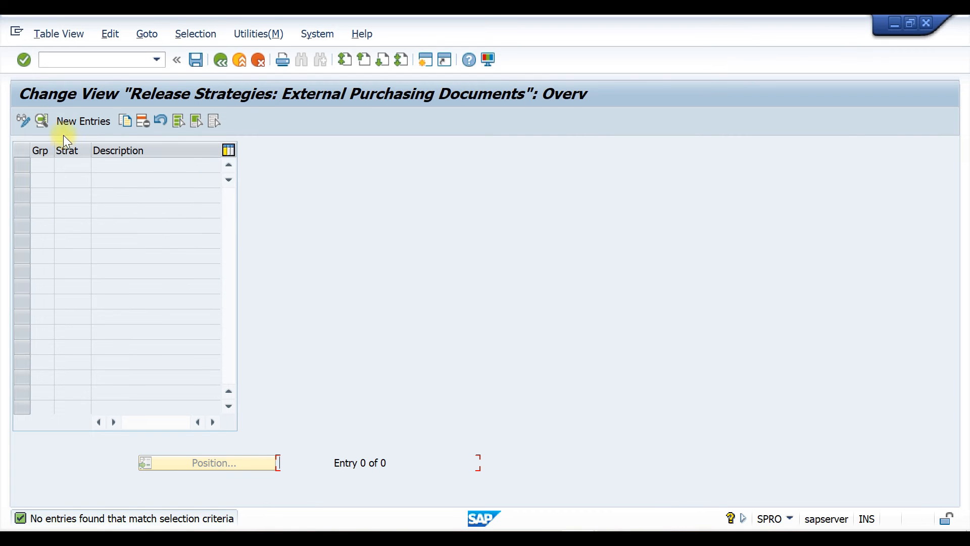
left_click(74, 121)
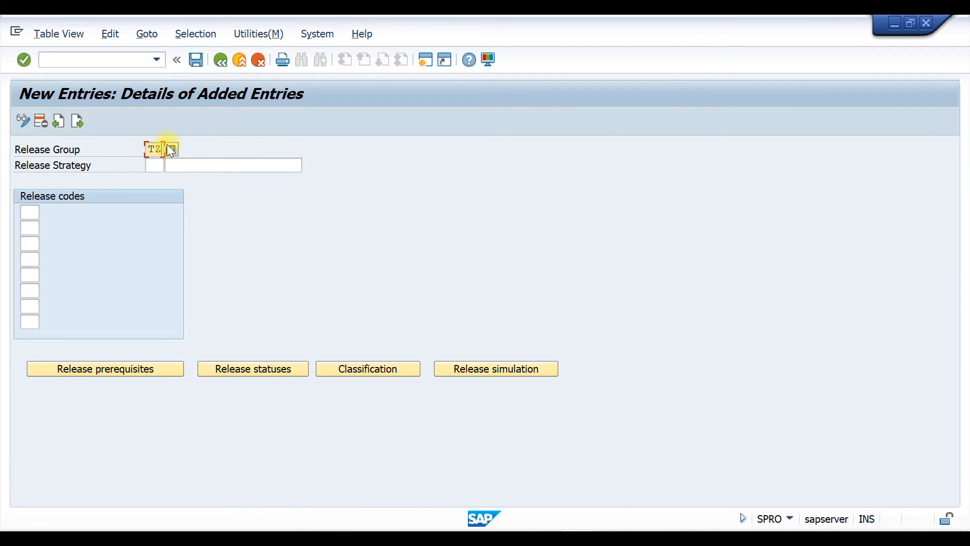
left_click(154, 164)
left_click(223, 163)
type("10")
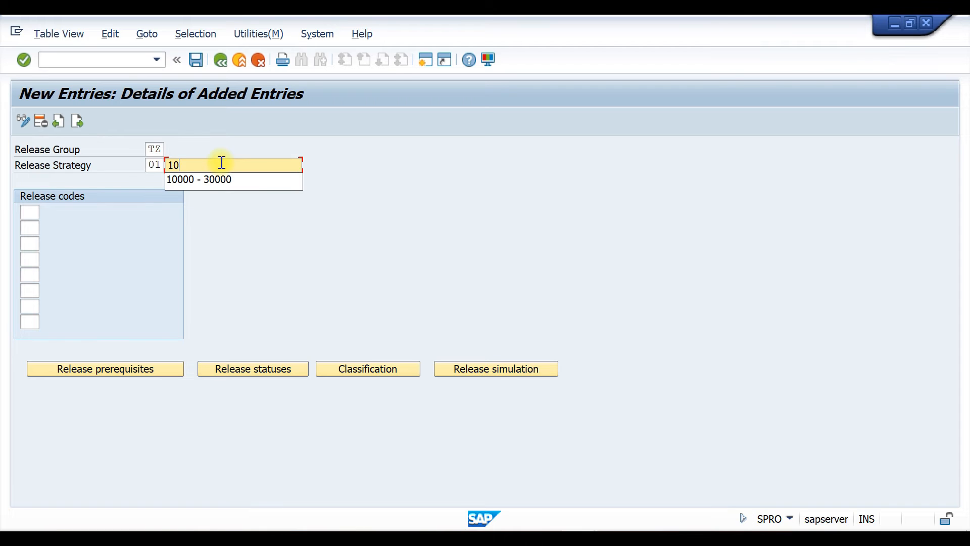
key("Down")
key("Return")
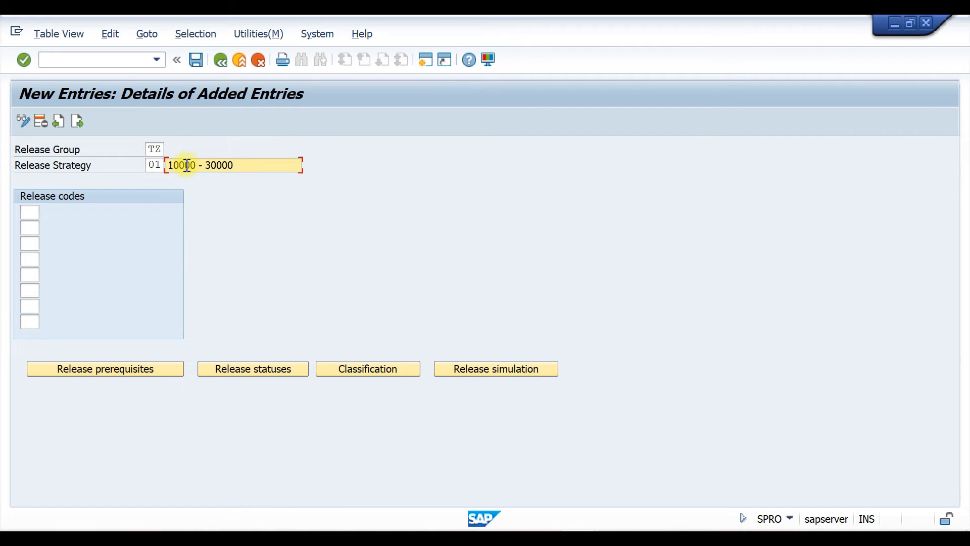
key("Left")
key("Left")
key("Left")
key("Left")
key("BackSpace")
type("2")
Assign release codes 10, 11 and 13 to strategy 01
left_click(30, 213)
type("10")
left_click(29, 228)
type("11")
left_click(25, 244)
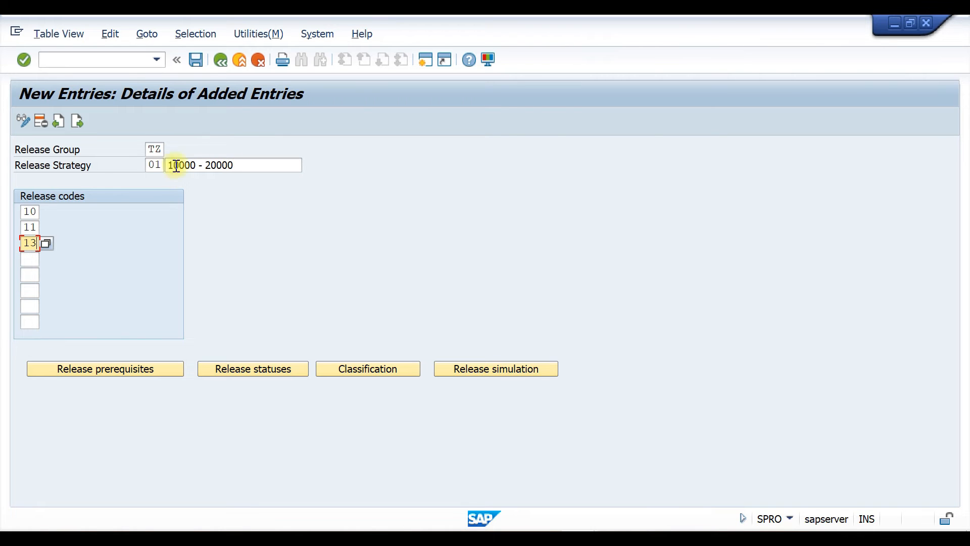
Set release prerequisites so code 11 requires 10 and code 13 requires 11
left_click(114, 367)
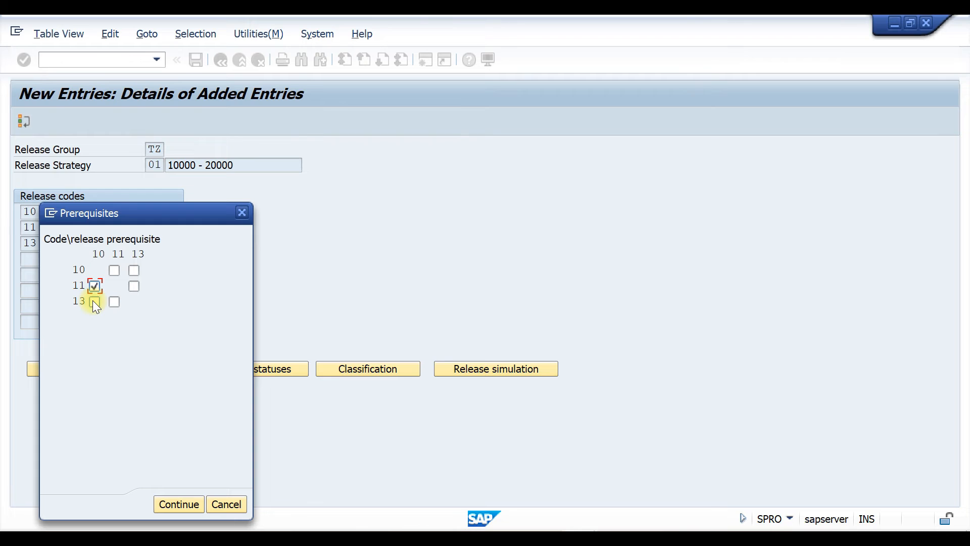
left_click(114, 302)
left_click(179, 501)
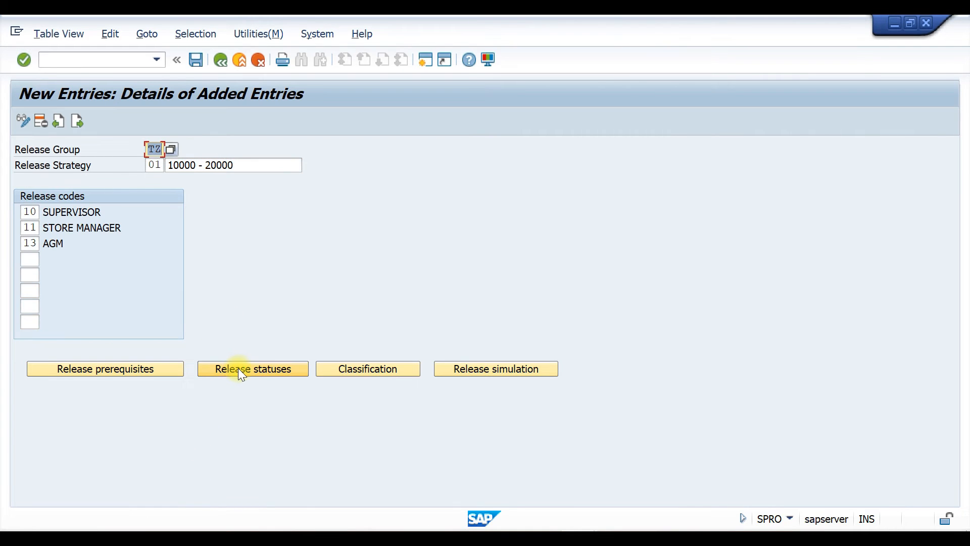
Set the release status for all three codes approved to indicator G Released
left_click(238, 369)
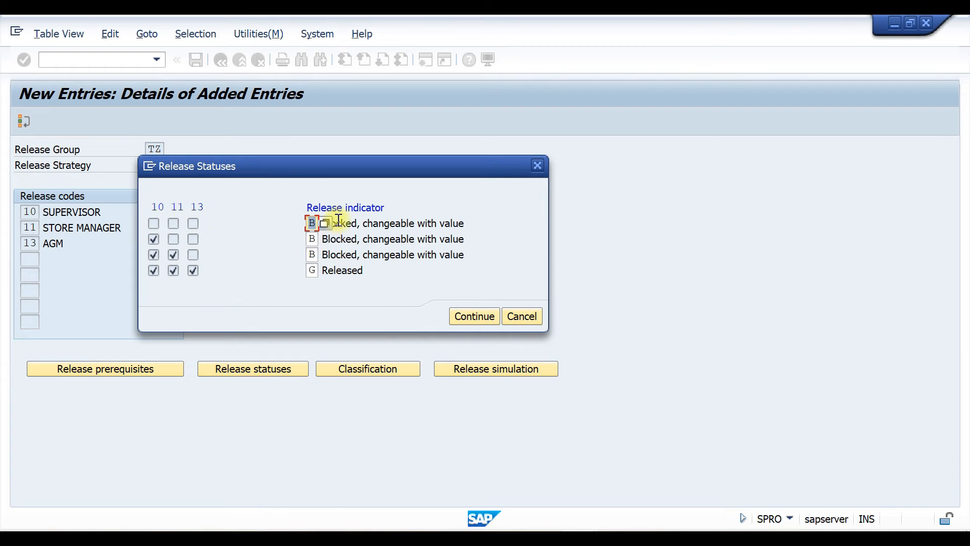
left_click(315, 270)
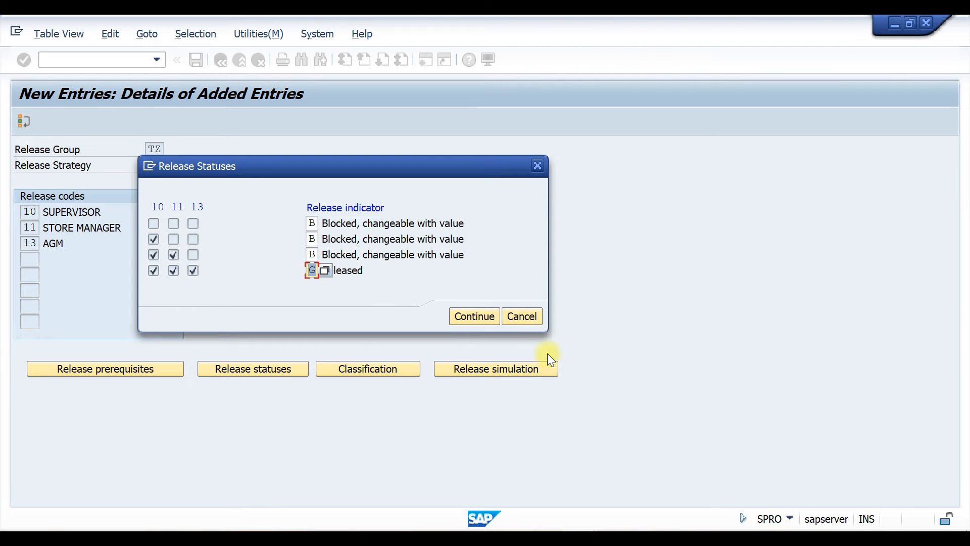
left_click(474, 317)
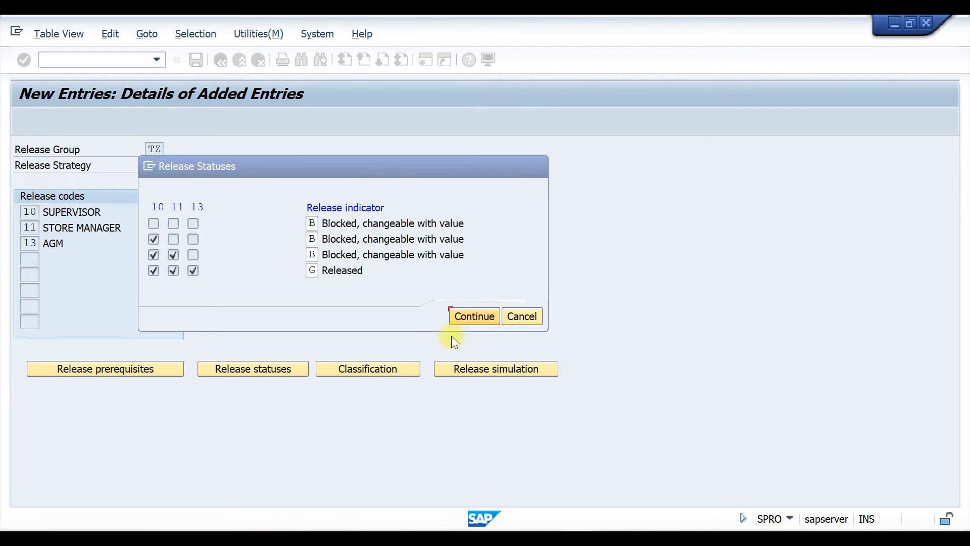
Open the strategy's classification and set the total net order value to 10000 - 20000
left_click(384, 368)
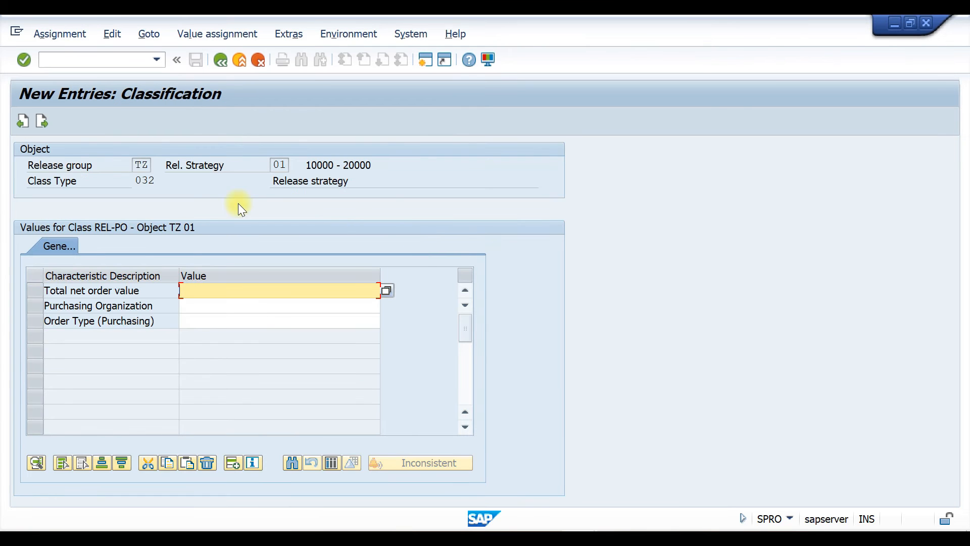
left_click(228, 290)
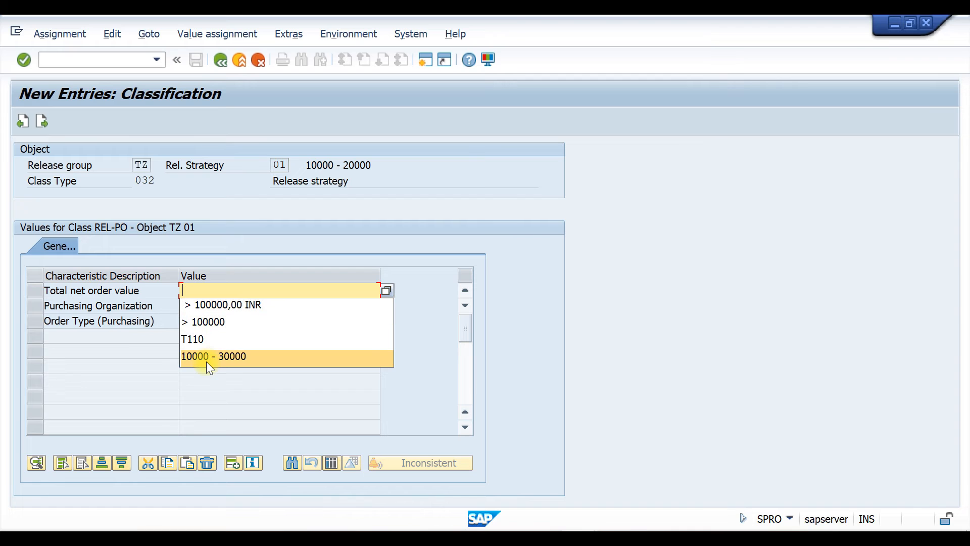
left_click(207, 356)
left_click(222, 290)
key("BackSpace")
type("20000")
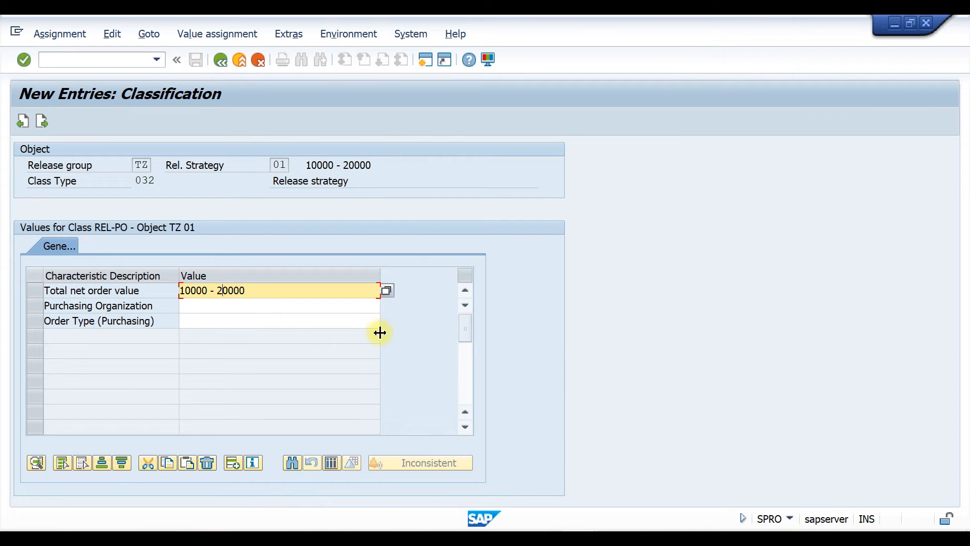
Set the purchasing organization to P110 and the order type to TMPO in the classification
left_click(215, 307)
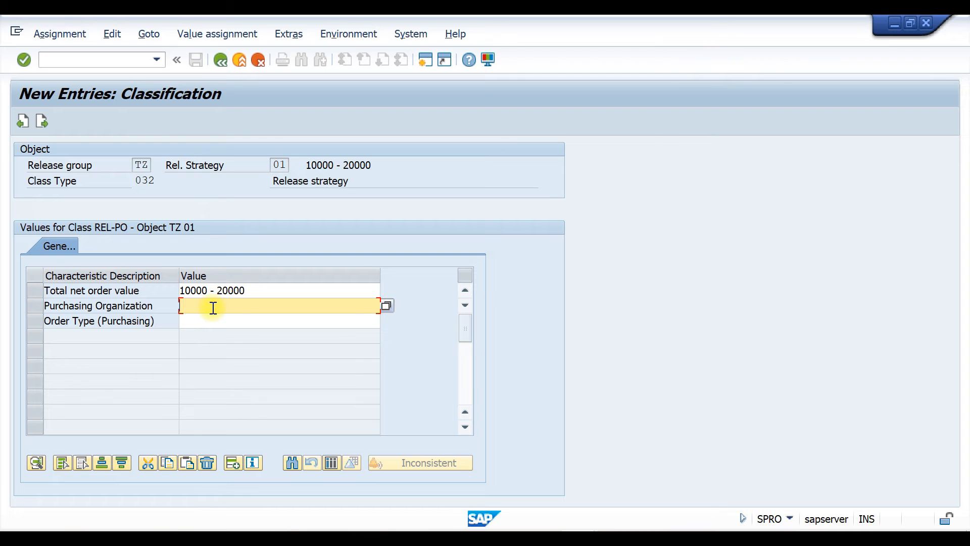
type("P110")
left_click(261, 322)
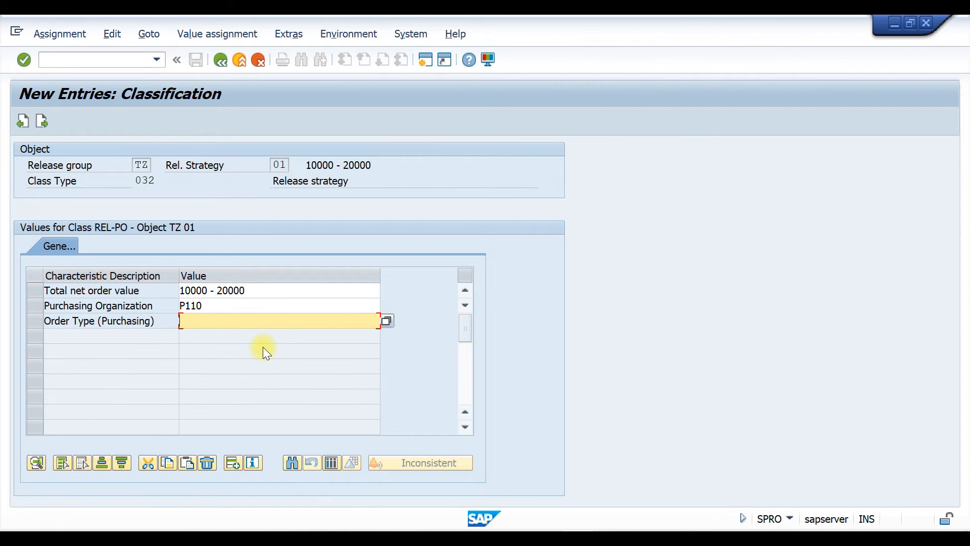
type("TMPO")
key("Return")
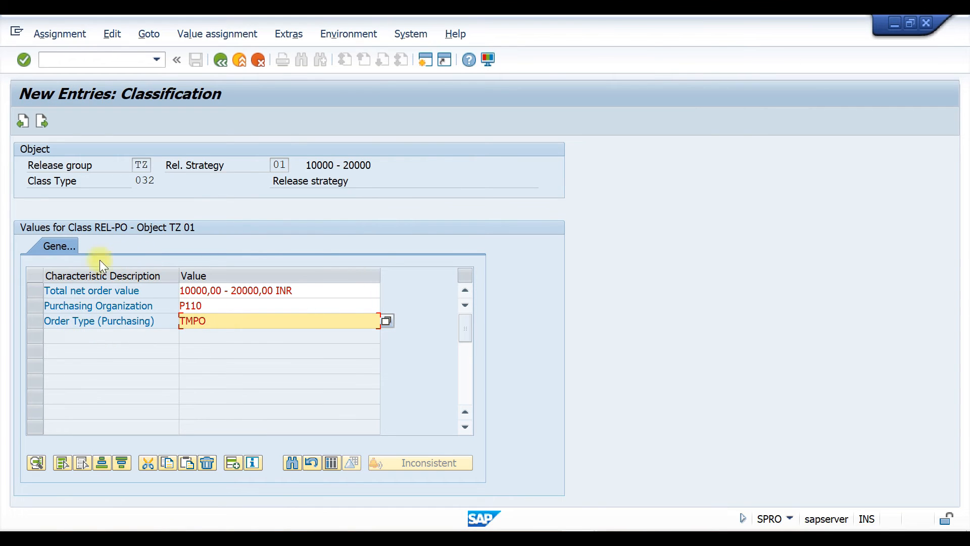
left_click_drag(218, 321, 179, 321)
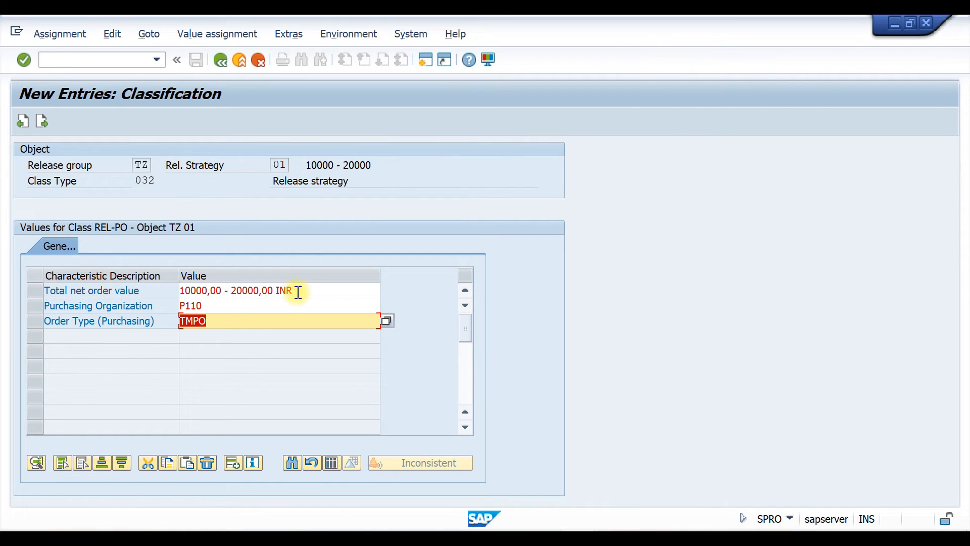
left_click(217, 304)
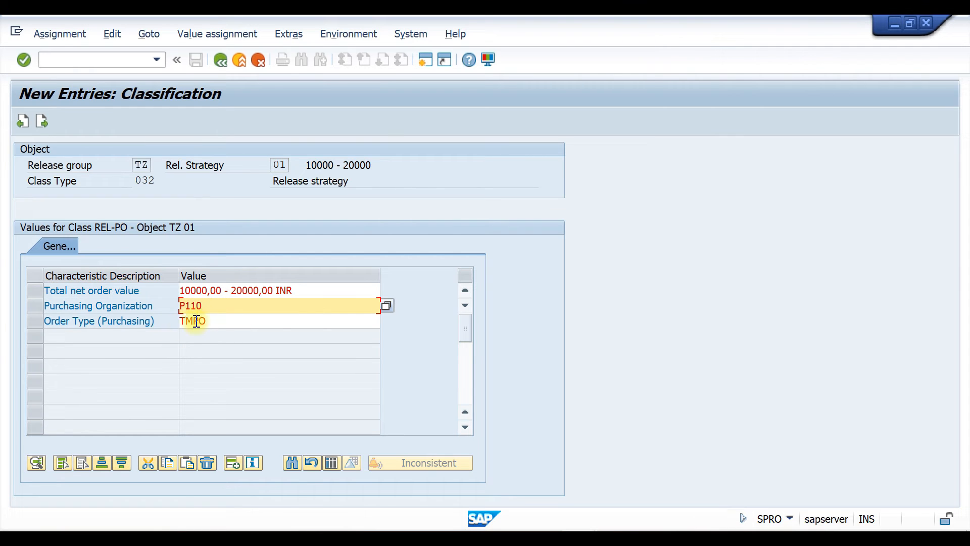
key("Return")
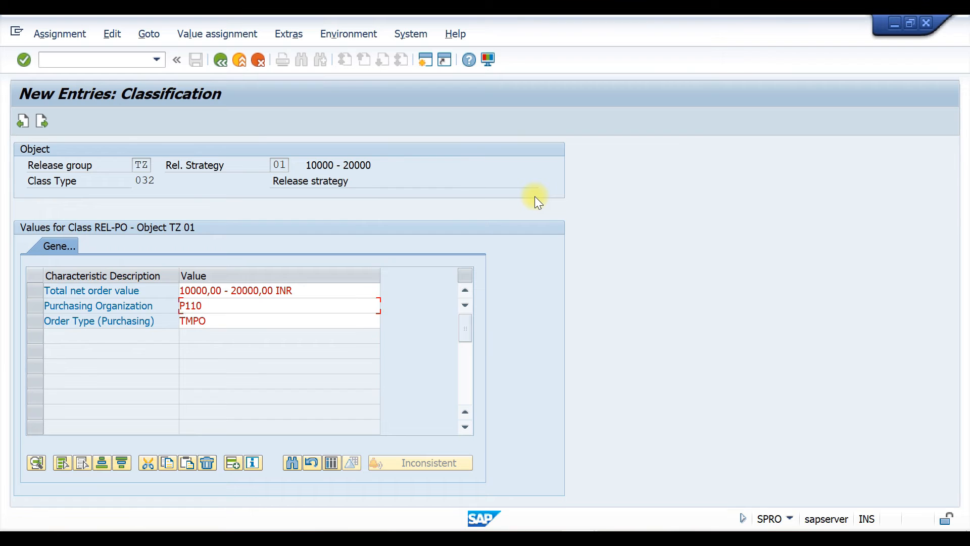
Return to the strategy details and save release strategy 01 under the customizing request
left_click(220, 60)
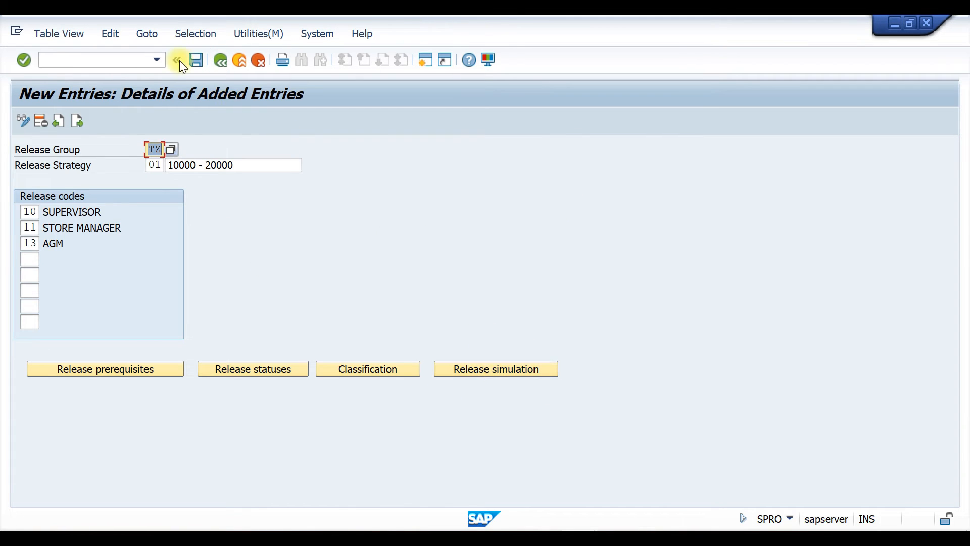
left_click(196, 60)
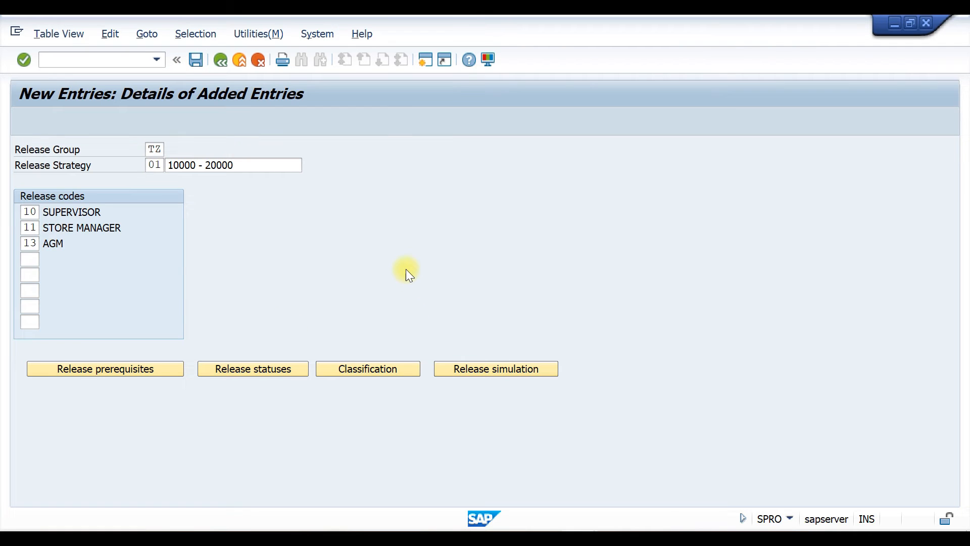
left_click(296, 268)
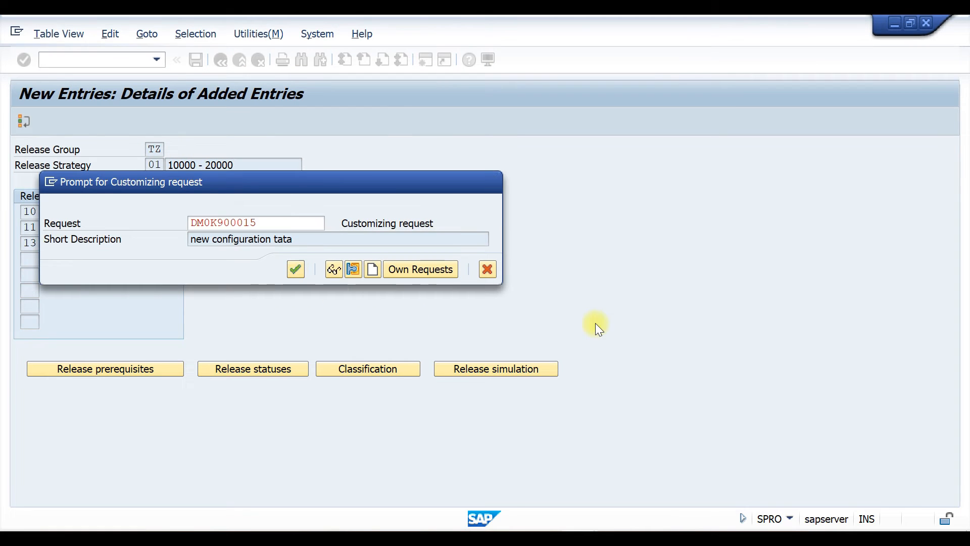
Review the classification values and run a release simulation, releasing codes 10 and 11
left_click(377, 369)
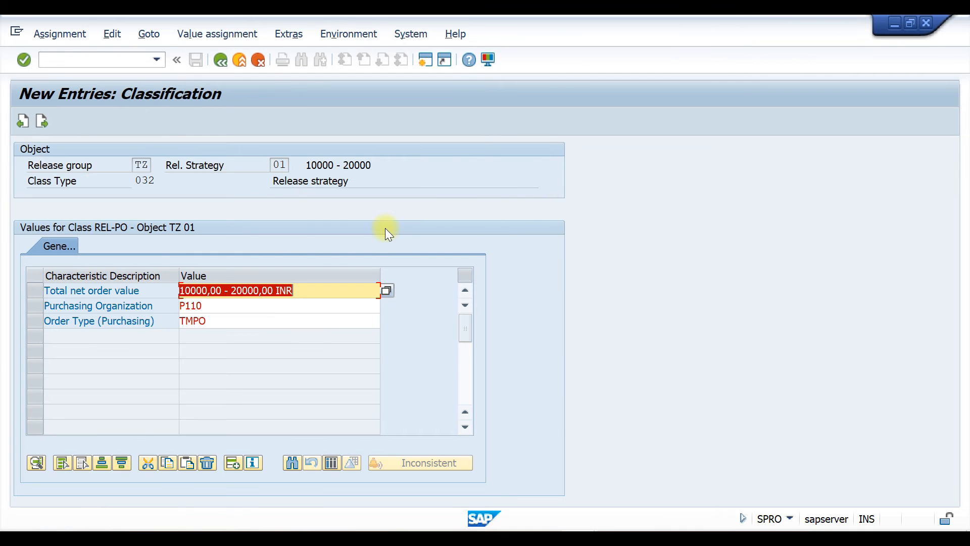
left_click(217, 60)
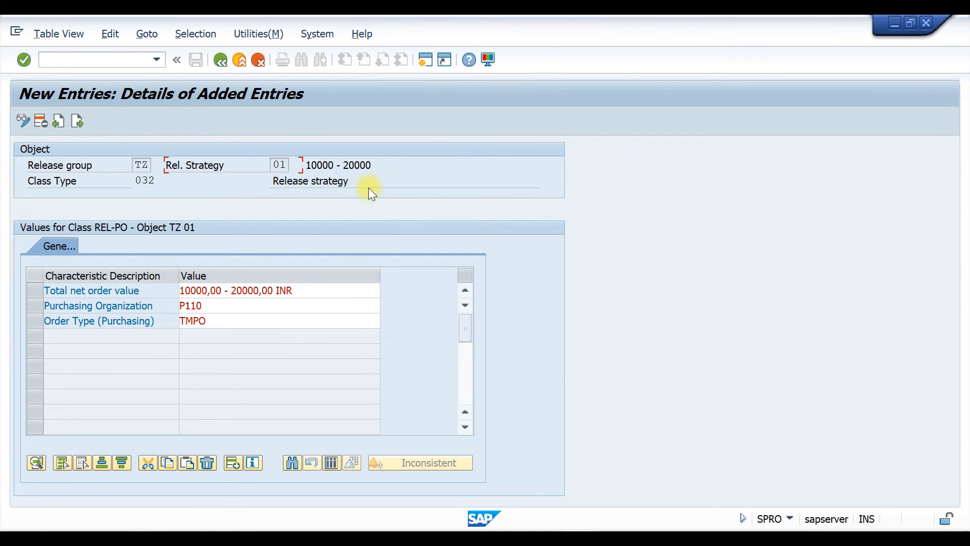
left_click(478, 369)
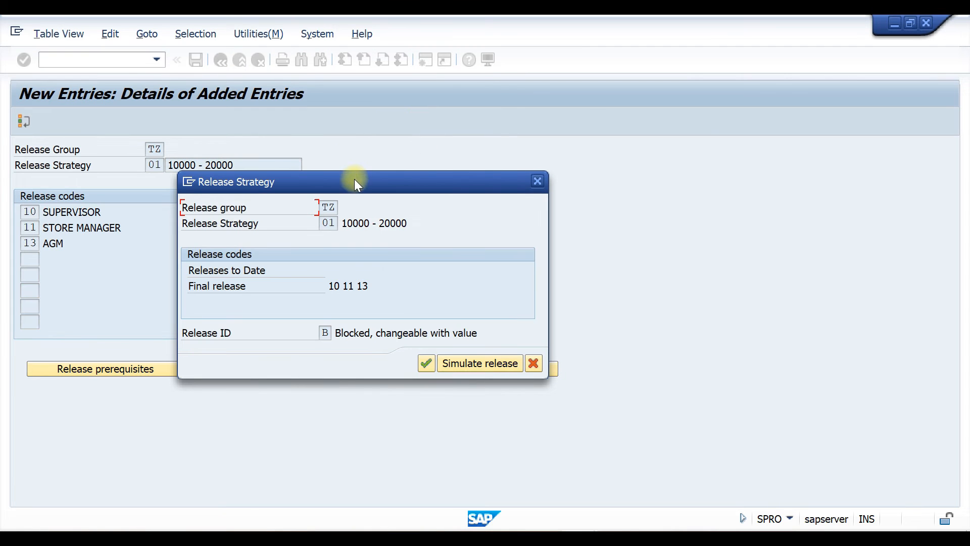
left_click_drag(353, 179, 395, 109)
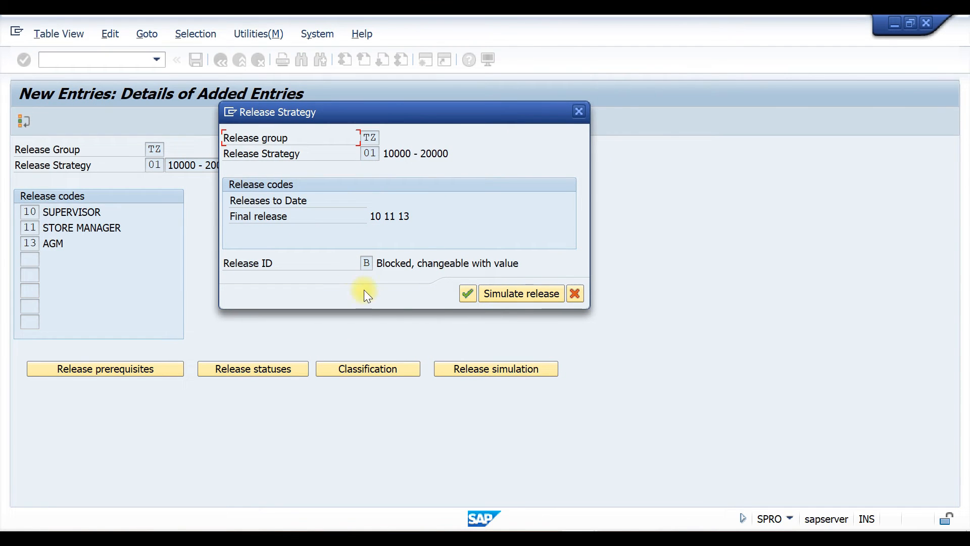
left_click(508, 294)
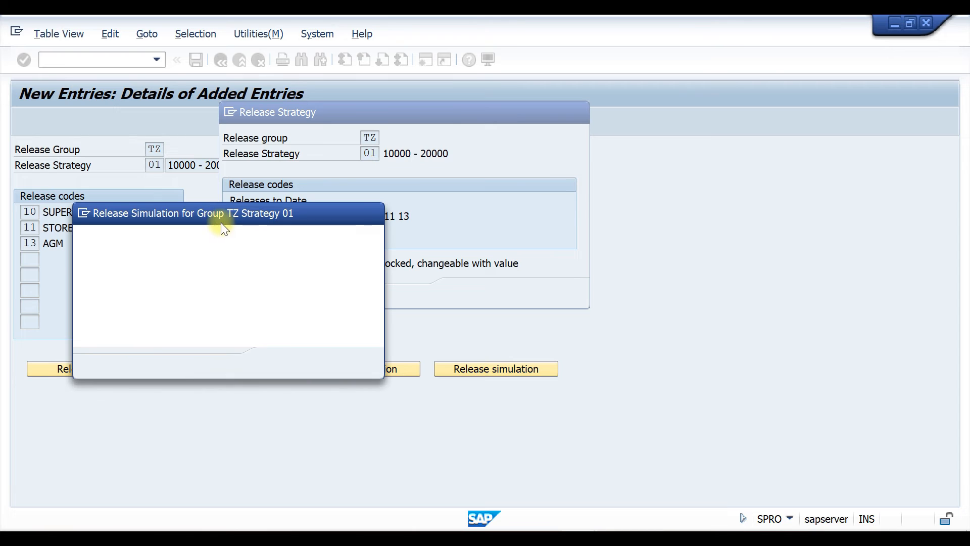
left_click(138, 255)
left_click(300, 362)
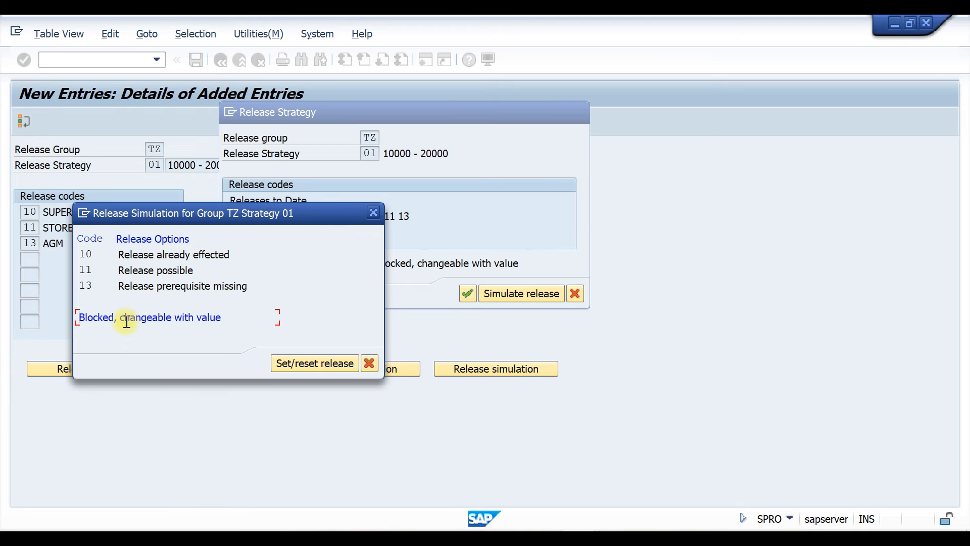
left_click(147, 270)
left_click(287, 360)
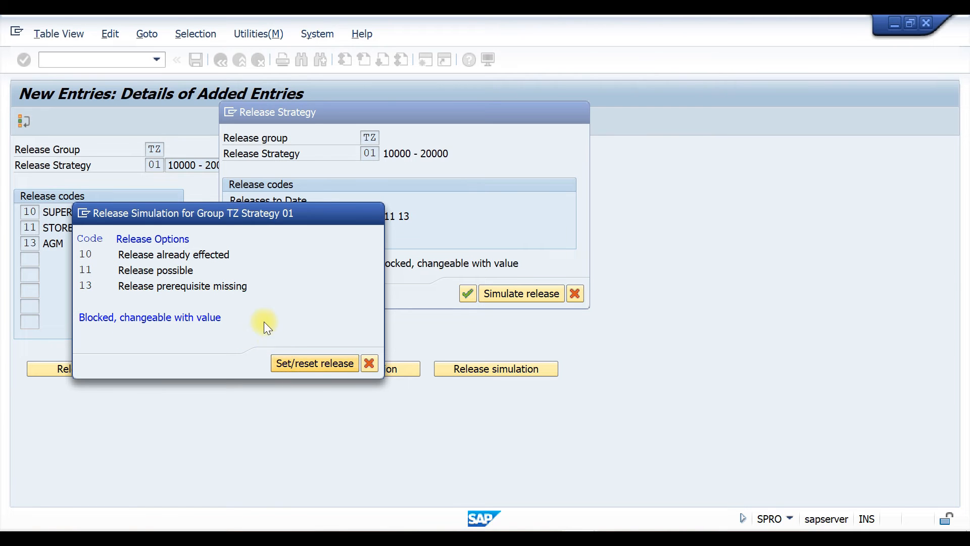
Complete the release simulation through code 13 and close the simulation and release strategy dialogs
left_click(164, 286)
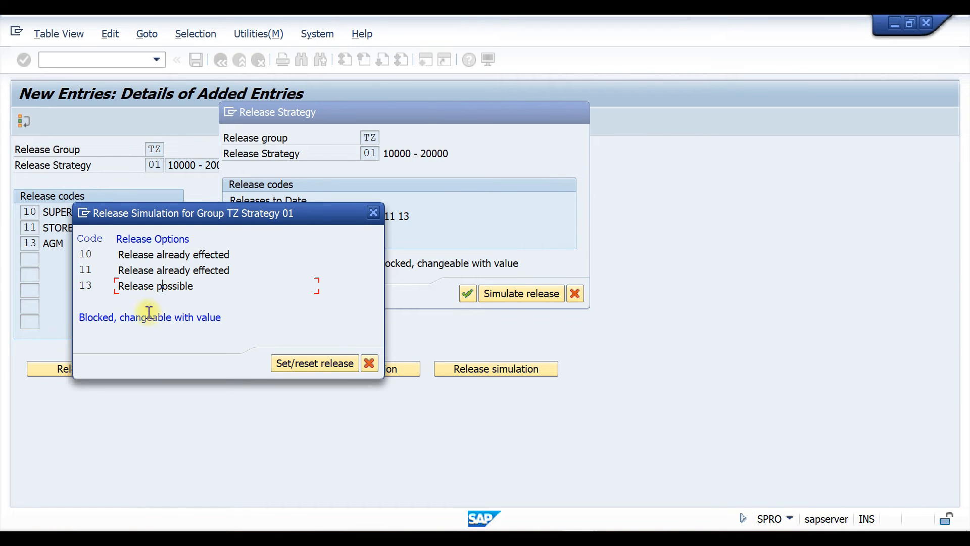
left_click(317, 368)
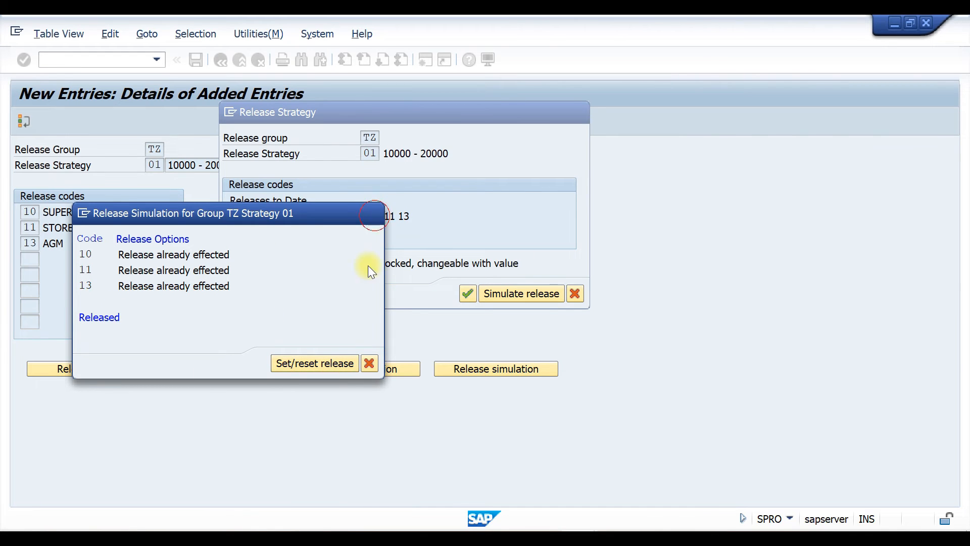
left_click(369, 363)
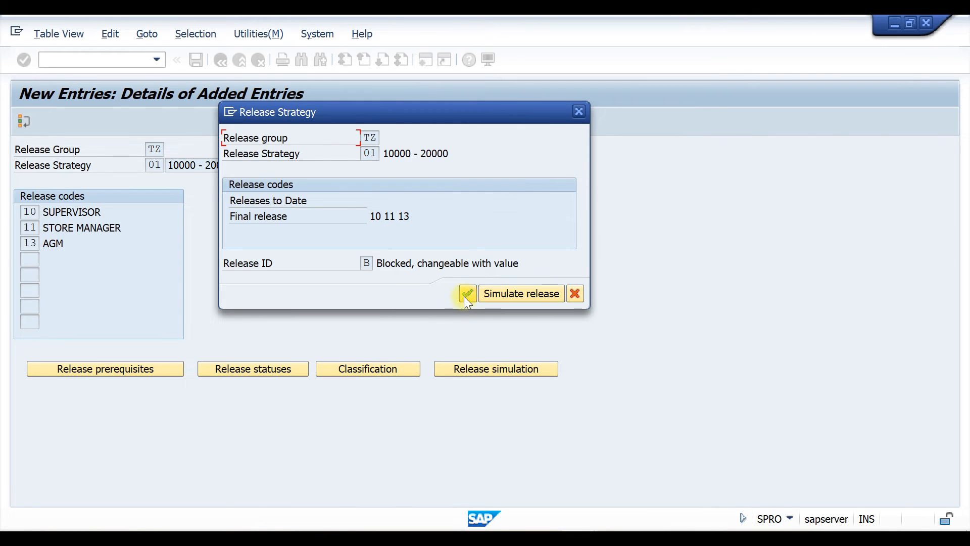
left_click(467, 294)
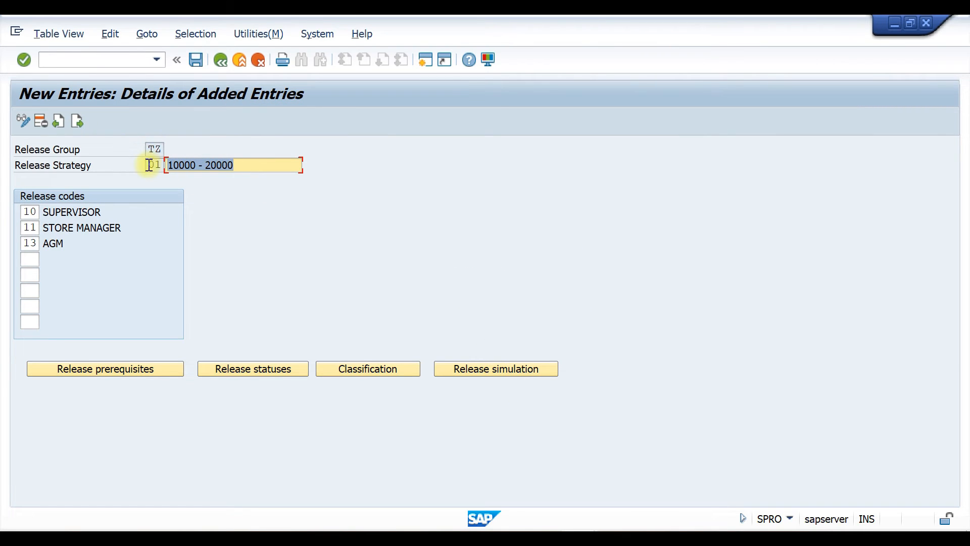
Add a new release strategy 02 in group TZ with the description 20000 - 50000
left_click(76, 122)
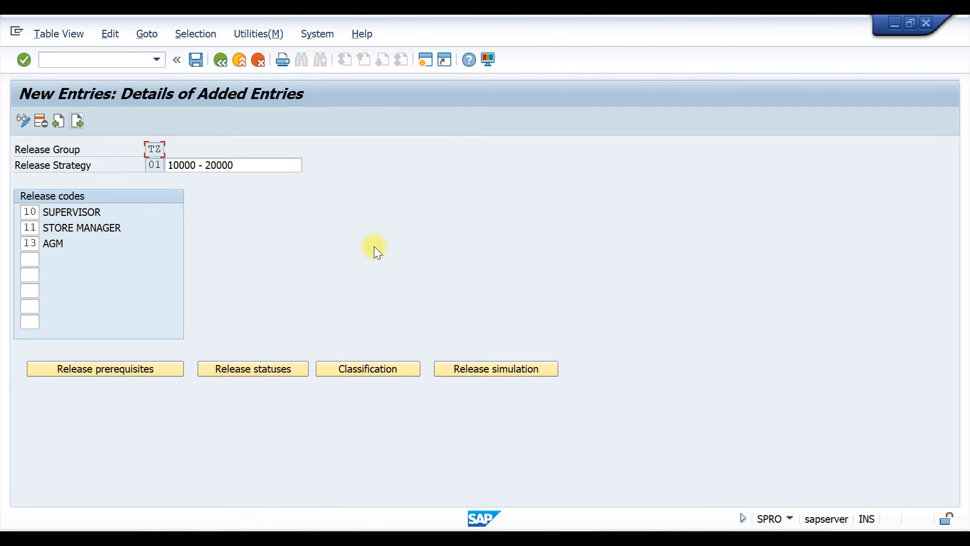
key("space")
left_click(164, 164)
left_click(161, 165)
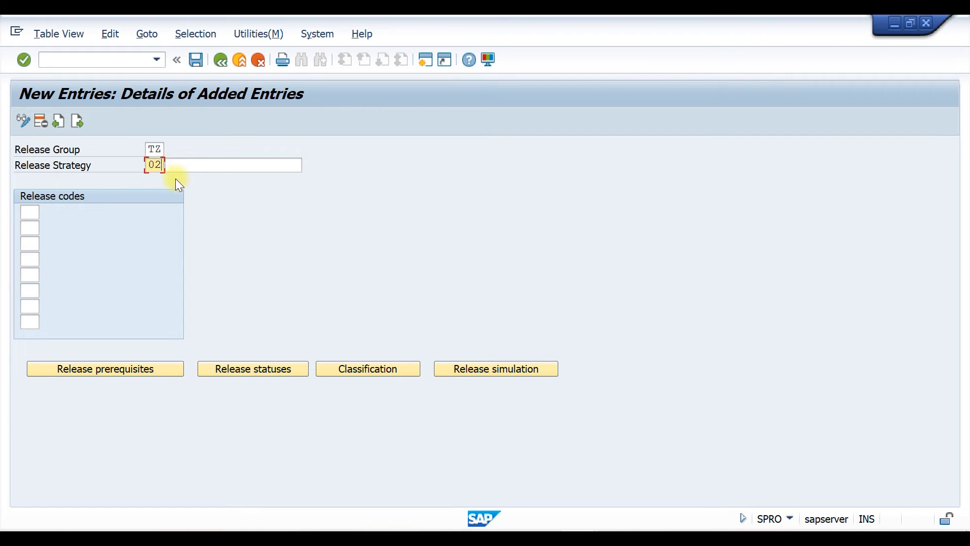
left_click(176, 167)
key("space")
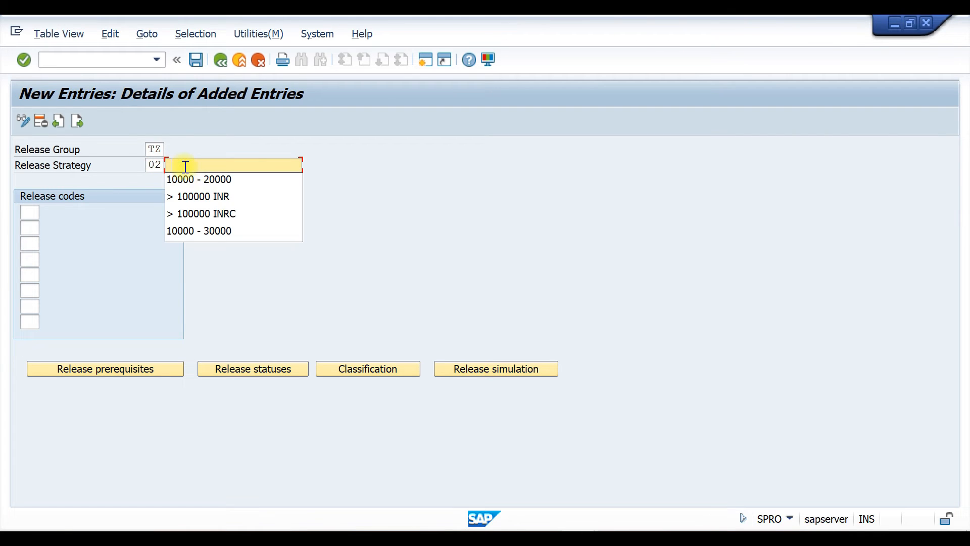
left_click(215, 179)
key("Delete")
type("20000 - 20000")
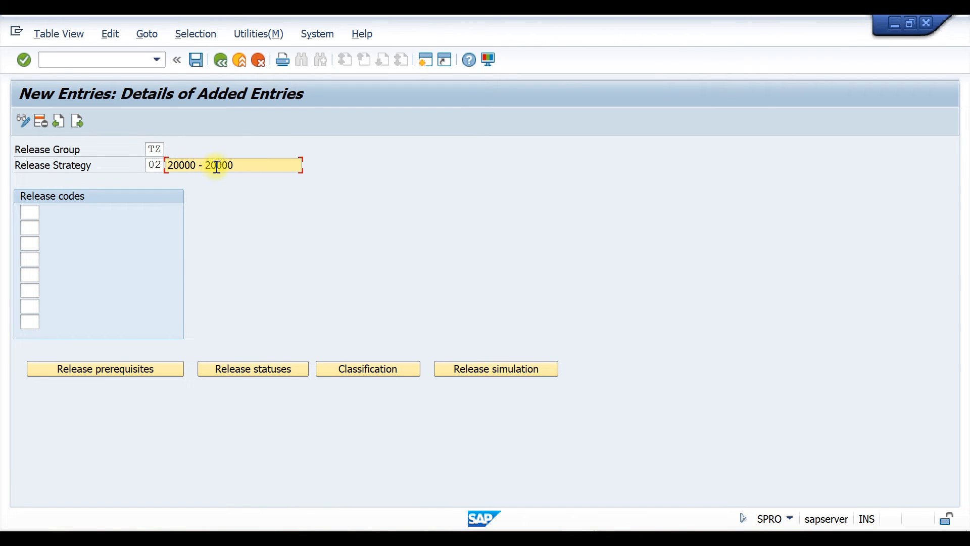
key("Delete")
type("5")
Assign release codes 10, 11, 12 and 13 to strategy 02
left_click(30, 212)
left_click(34, 227)
left_click(33, 229)
left_click(30, 244)
left_click(30, 243)
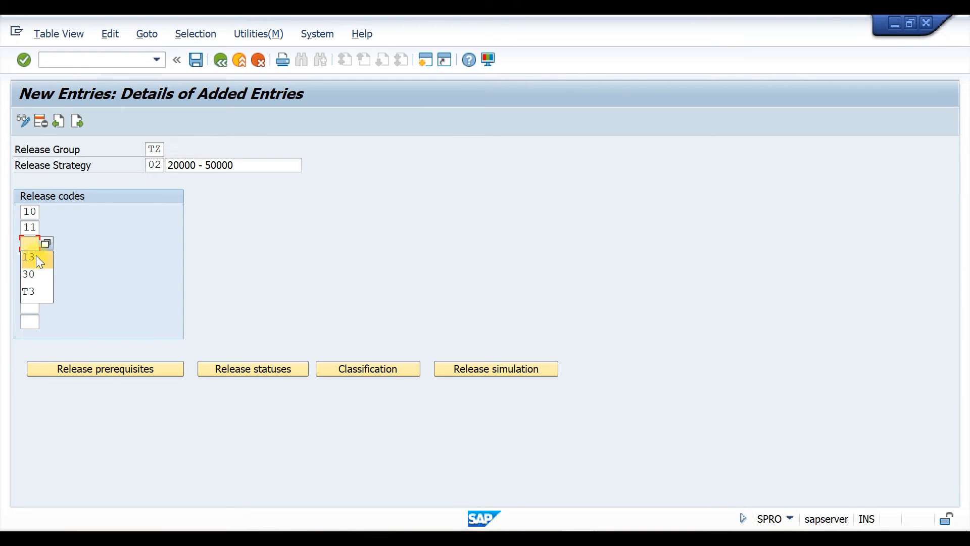
type("12")
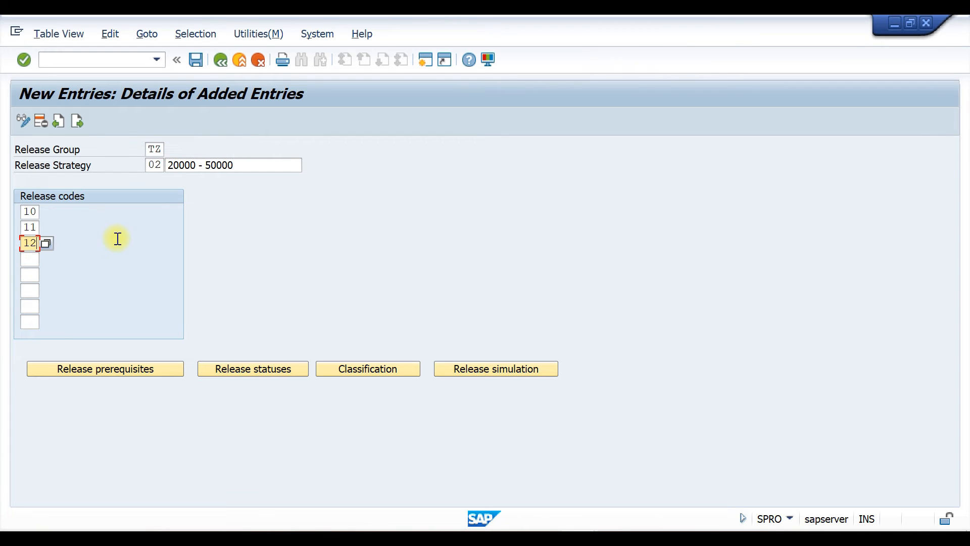
left_click(31, 260)
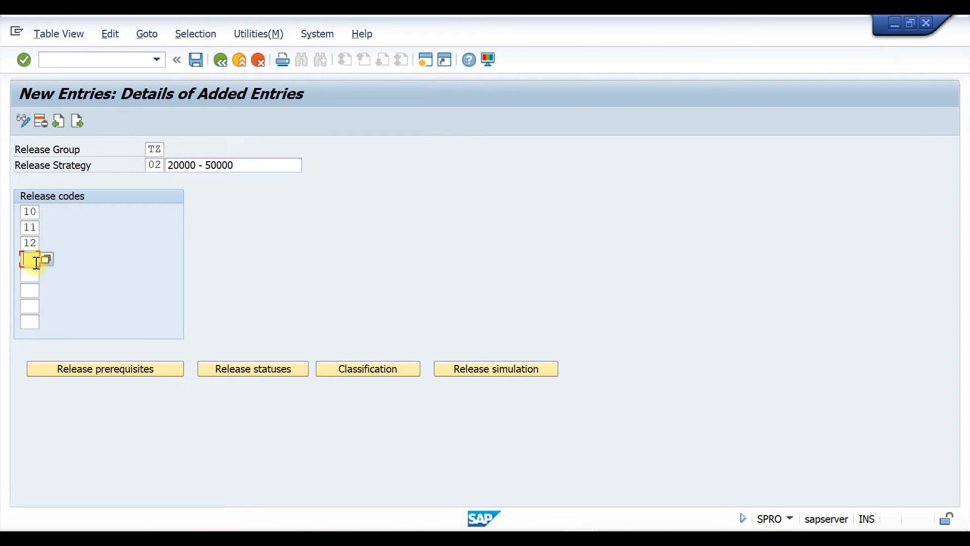
Confirm strategy 02's release prerequisites and set the final release status to Released
left_click(128, 369)
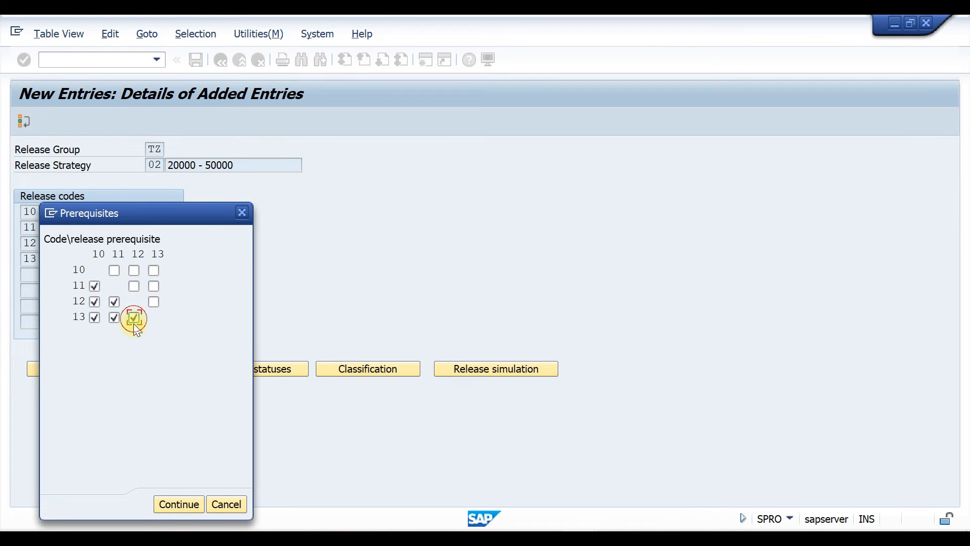
left_click(178, 504)
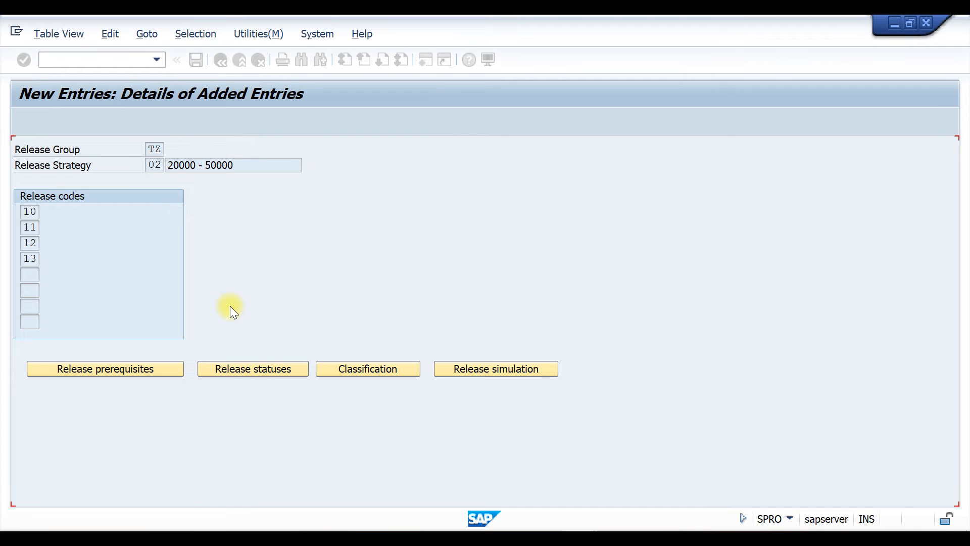
left_click(239, 372)
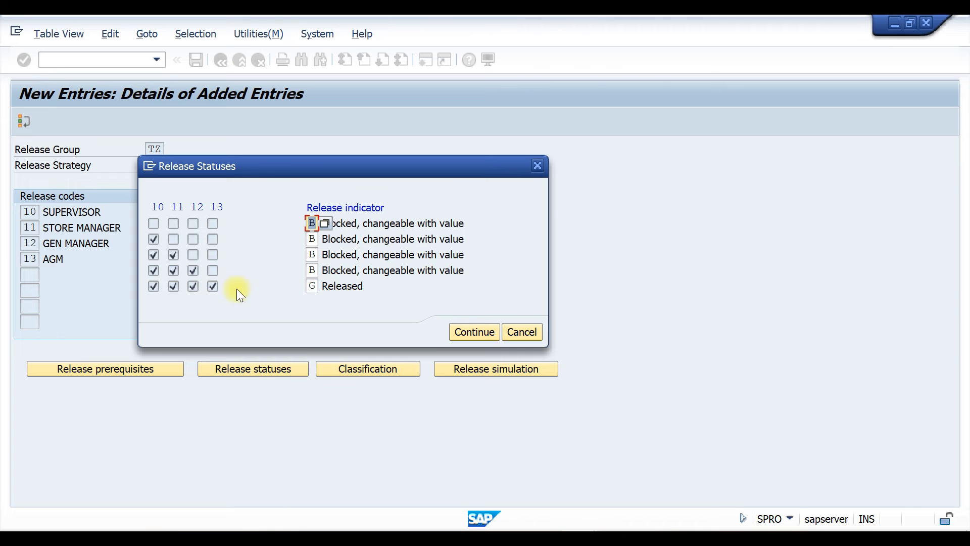
left_click(304, 286)
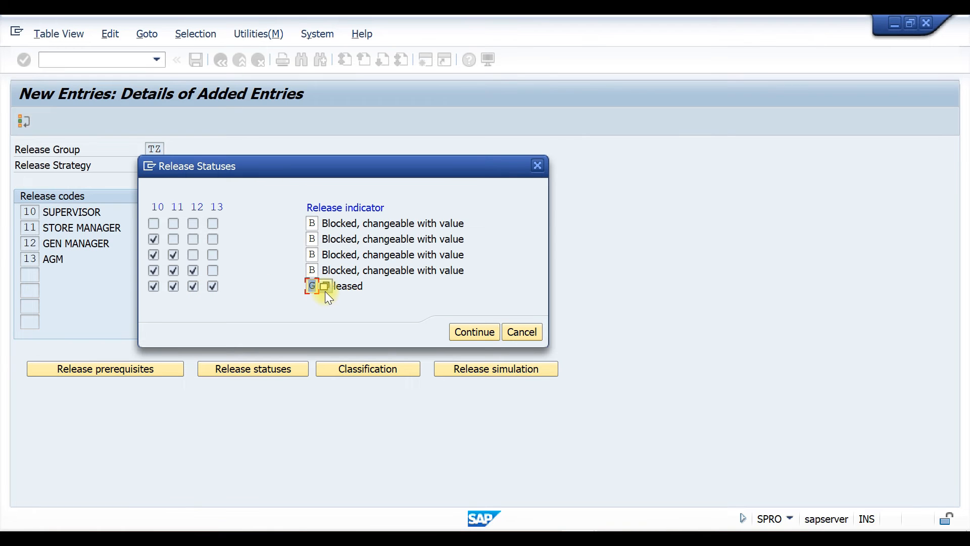
left_click(476, 334)
Open strategy 02's classification and set the total net order value to 20000 - 50000
left_click(350, 370)
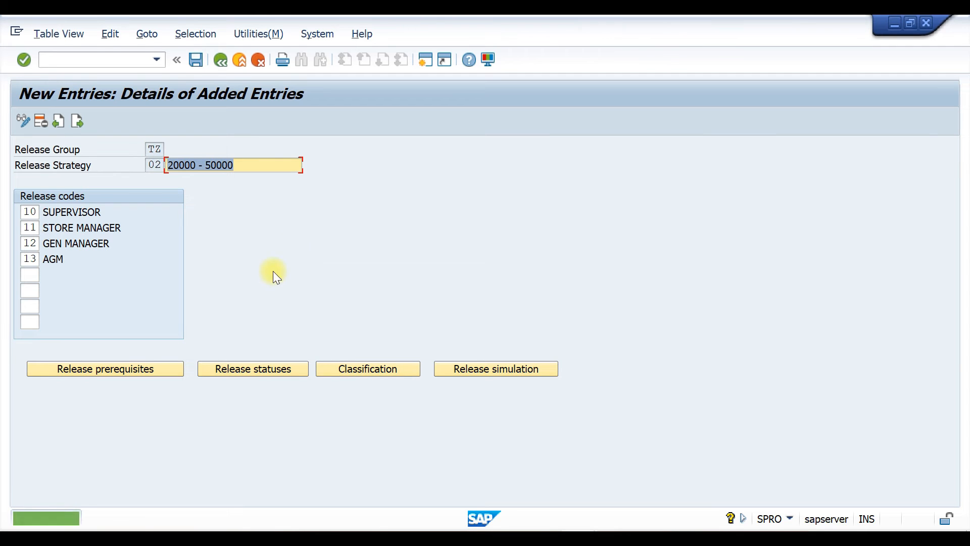
left_click(370, 369)
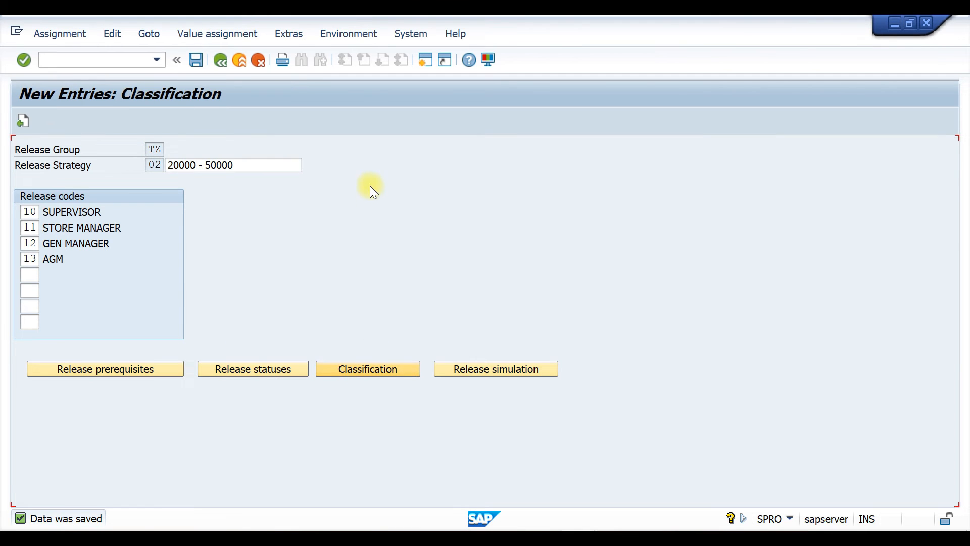
left_click(199, 292)
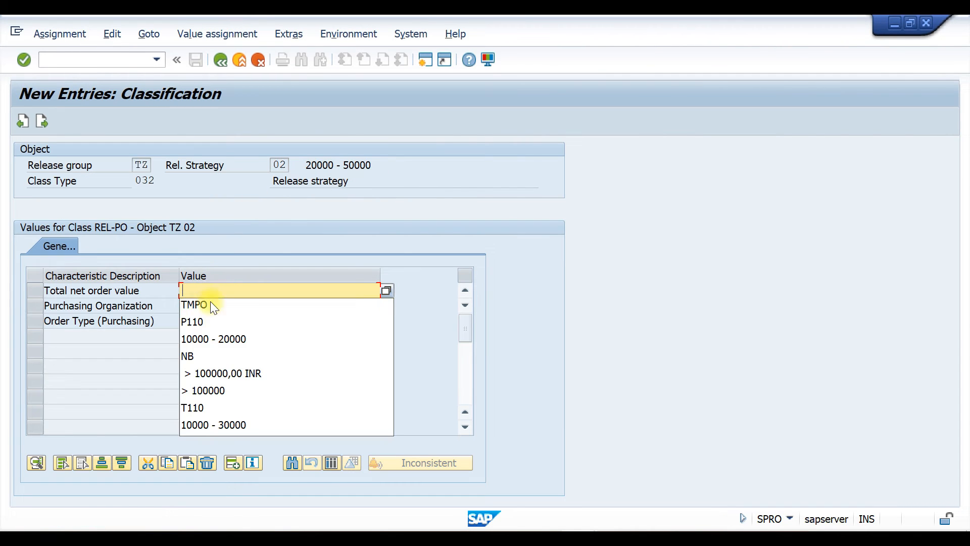
left_click(222, 337)
left_click(188, 291)
key("BackSpace")
type("20000 - 50000")
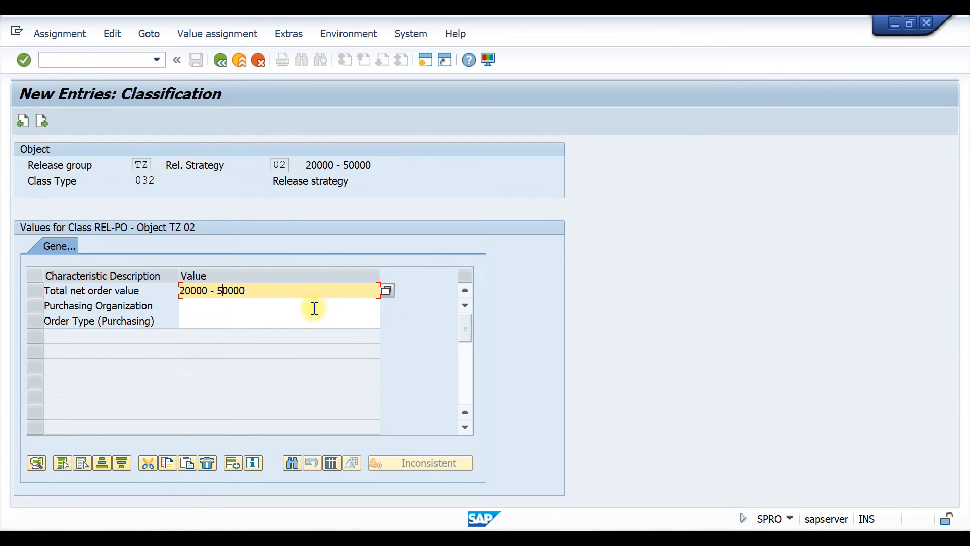
left_click(256, 307)
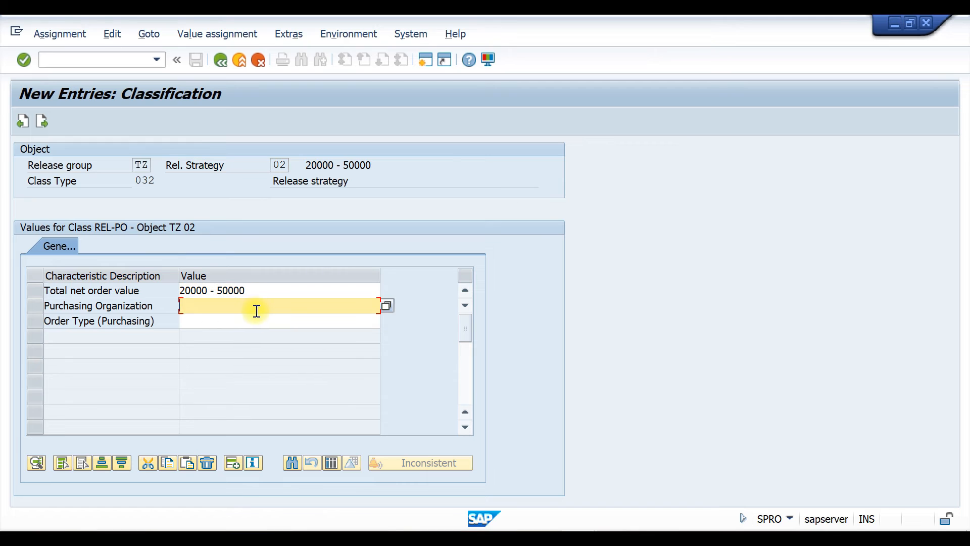
Set the purchasing organization to P110 and the order type to TMPO, then return to the strategy details
left_click(231, 321)
key("BackSpace")
key("BackSpace")
key("BackSpace")
key("BackSpace")
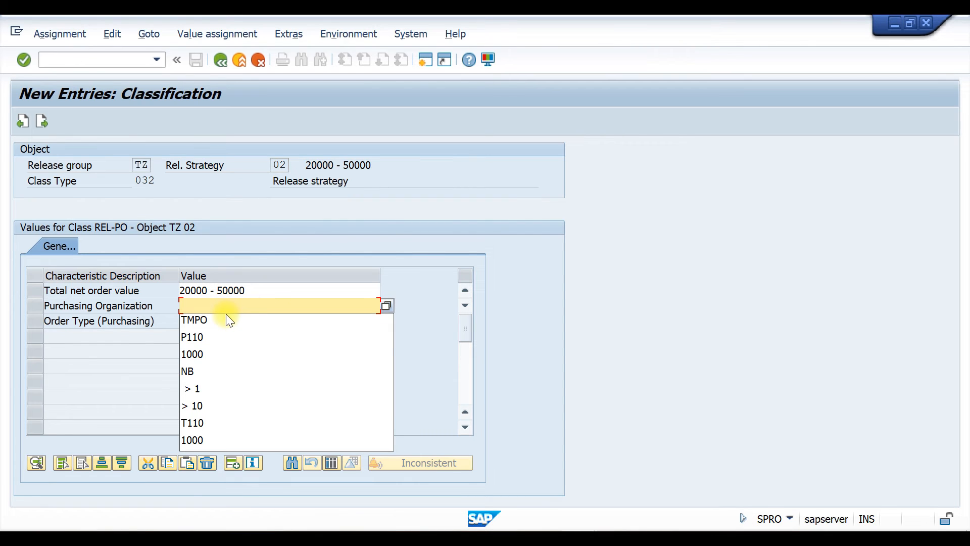
key("Down")
key("Return")
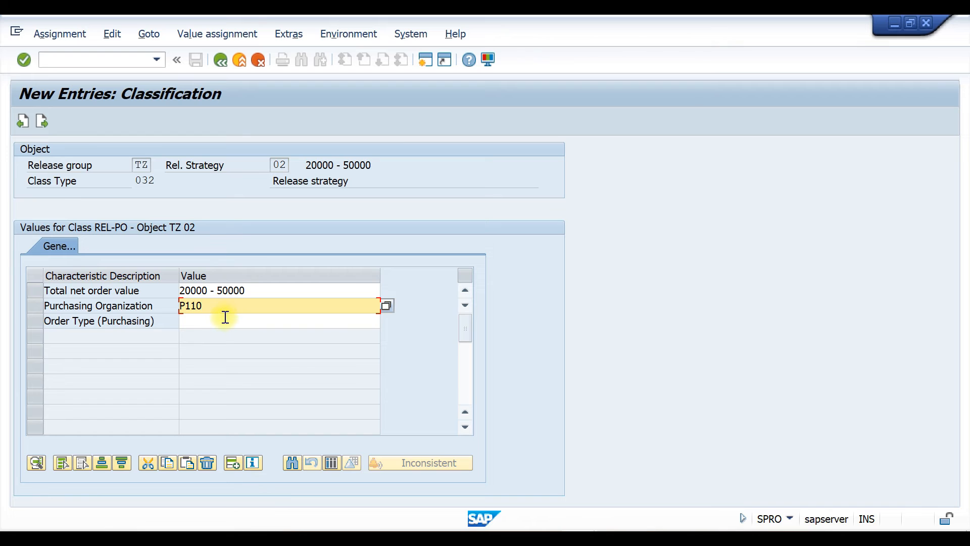
left_click(225, 318)
left_click(202, 335)
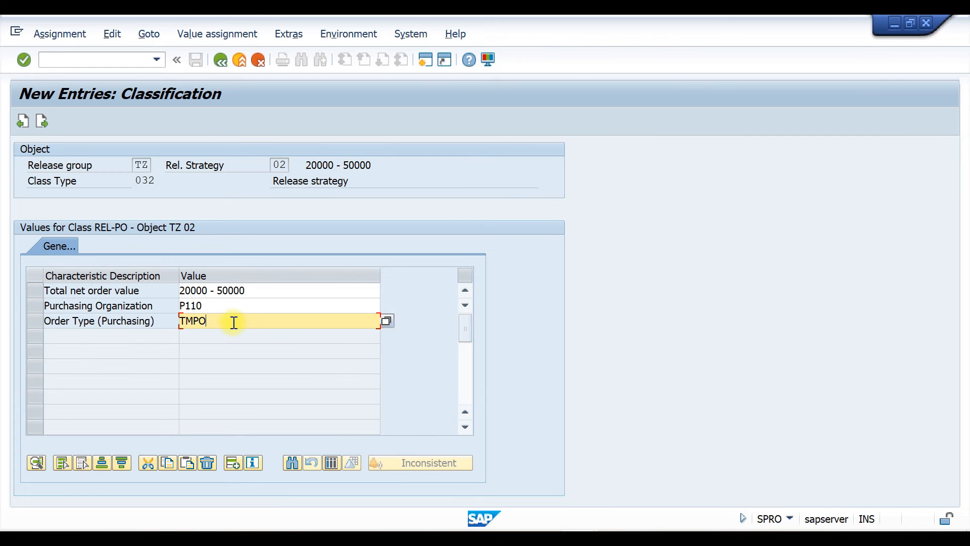
key("Return")
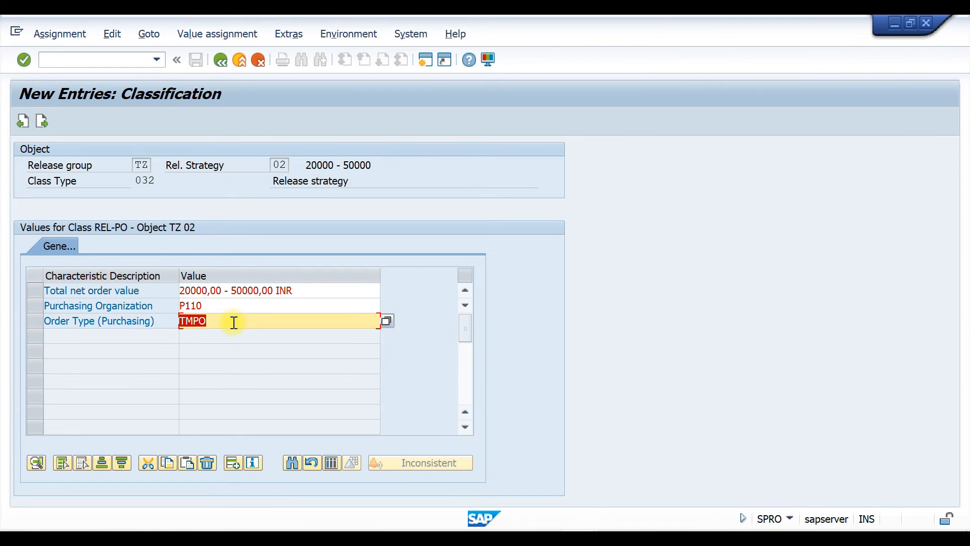
left_click(221, 60)
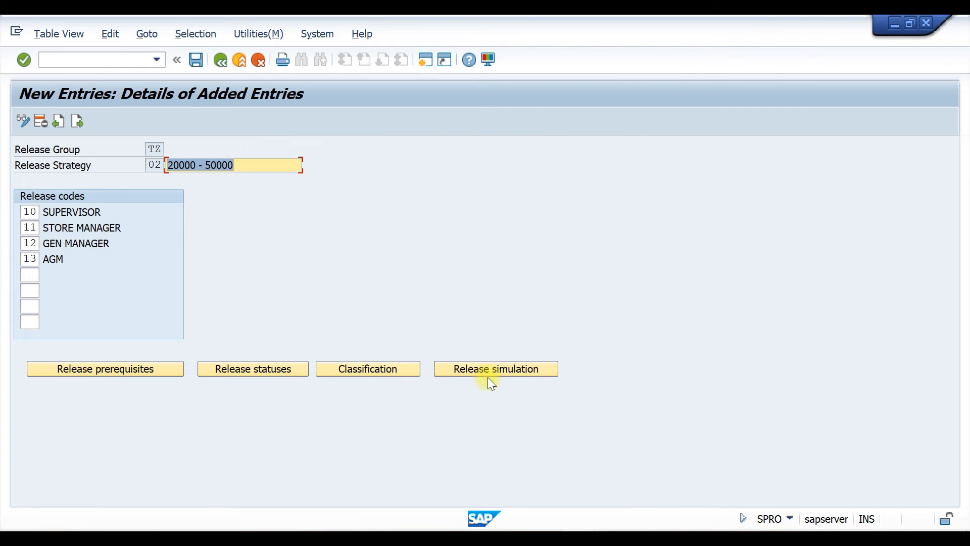
Add a new release strategy 03 in group TZ with the description > 50000 INR
left_click(78, 121)
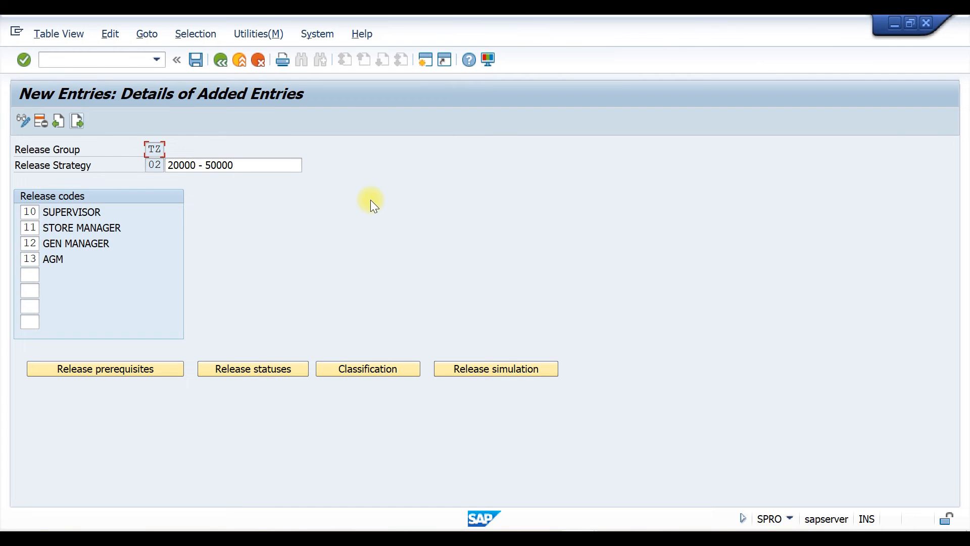
left_click(152, 152)
left_click(153, 164)
left_click(151, 165)
left_click(161, 181)
key("BackSpace")
type("3")
left_click(234, 170)
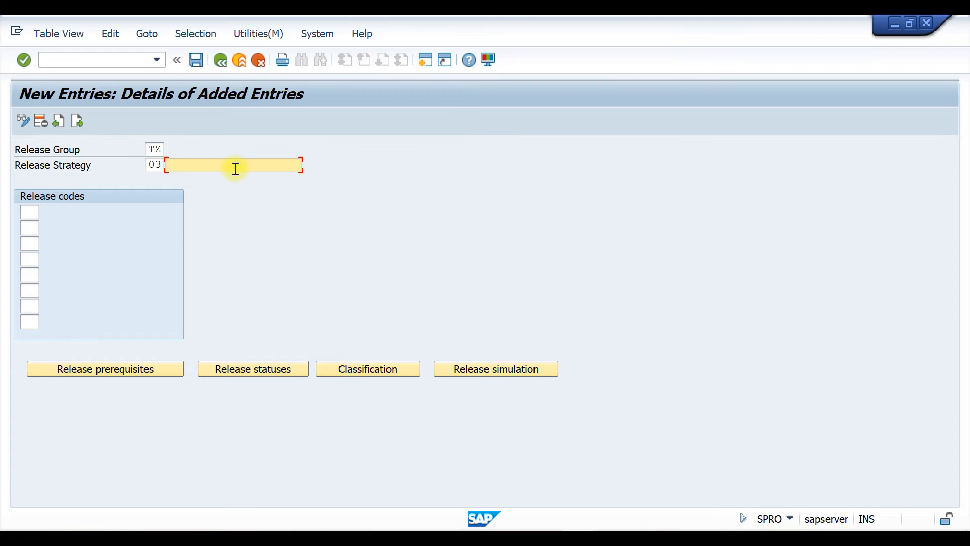
left_click(215, 212)
left_click(184, 164)
key("BackSpace")
type("5")
key("Delete")
Assign release codes 10, 11, 12, 13 and 14 to strategy 03
left_click(21, 209)
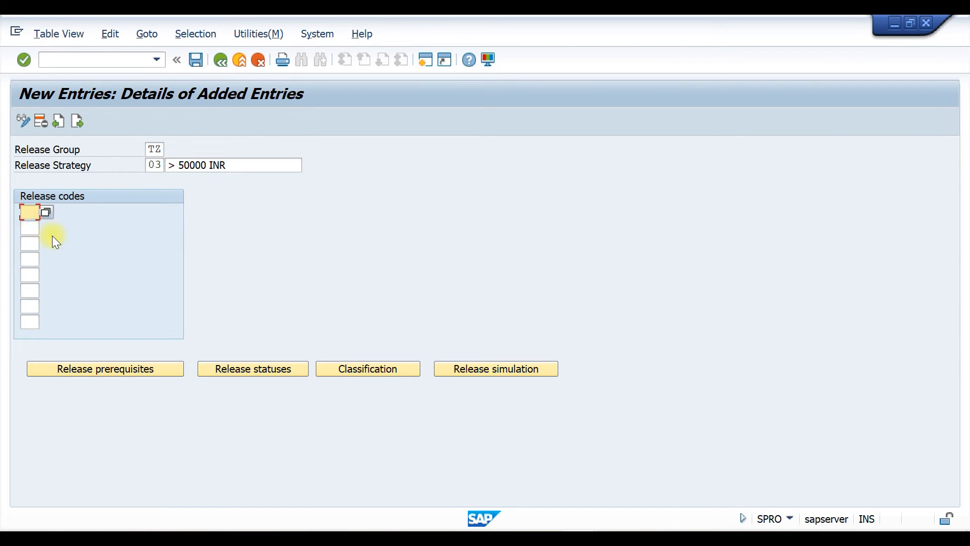
left_click(35, 222)
left_click(32, 225)
left_click(36, 239)
left_click(29, 244)
left_click(37, 257)
left_click(29, 258)
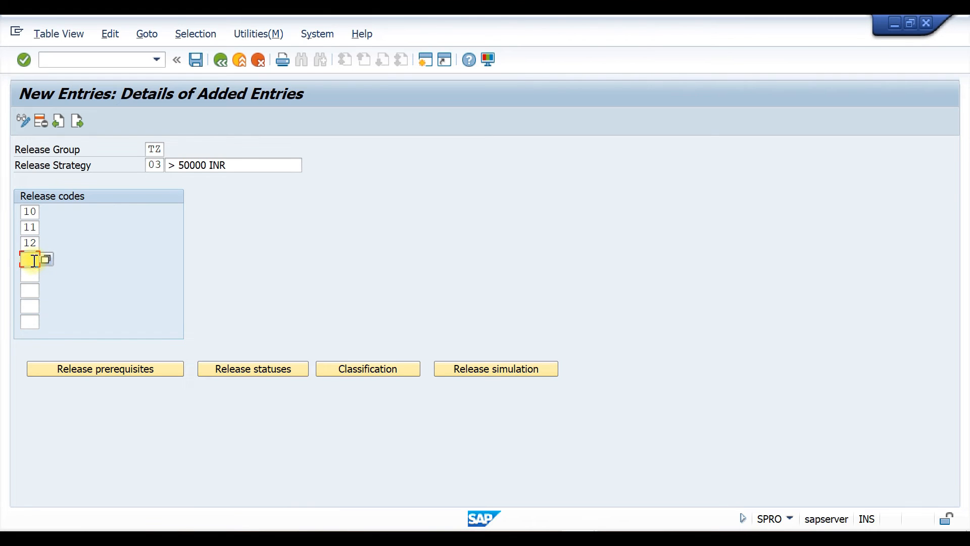
left_click(35, 274)
left_click(34, 274)
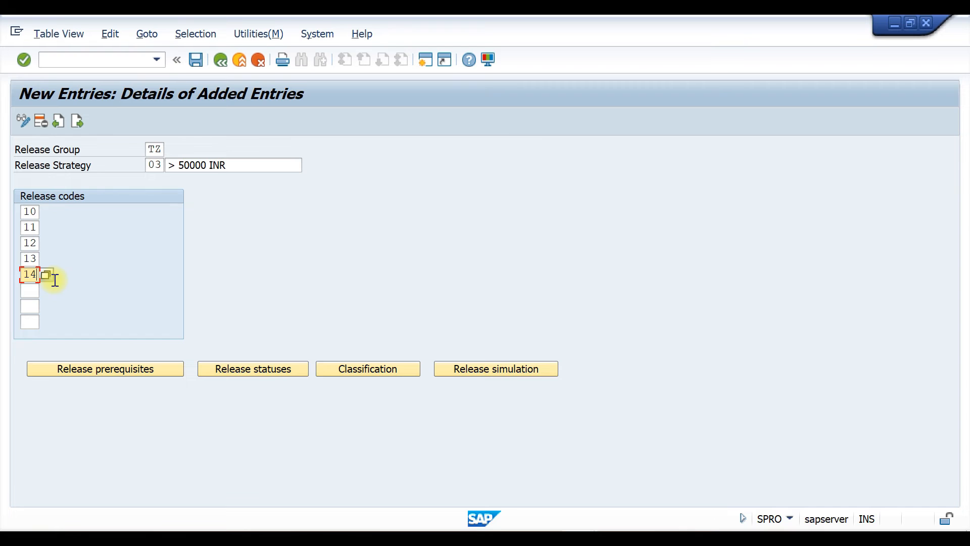
Define strategy 03's prerequisites so each release code requires all lower codes 10 through 13
left_click(91, 368)
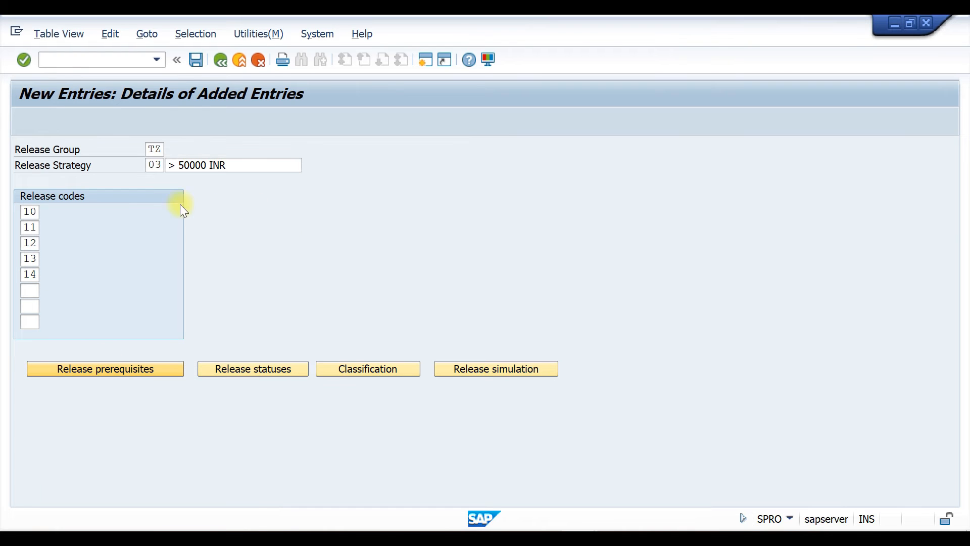
left_click(94, 286)
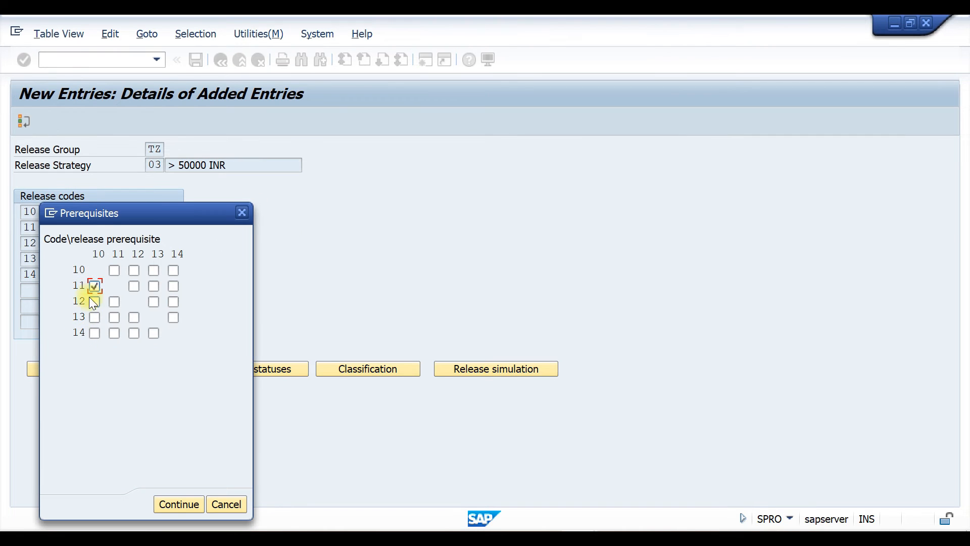
left_click(114, 302)
left_click(94, 318)
left_click(115, 333)
left_click(95, 333)
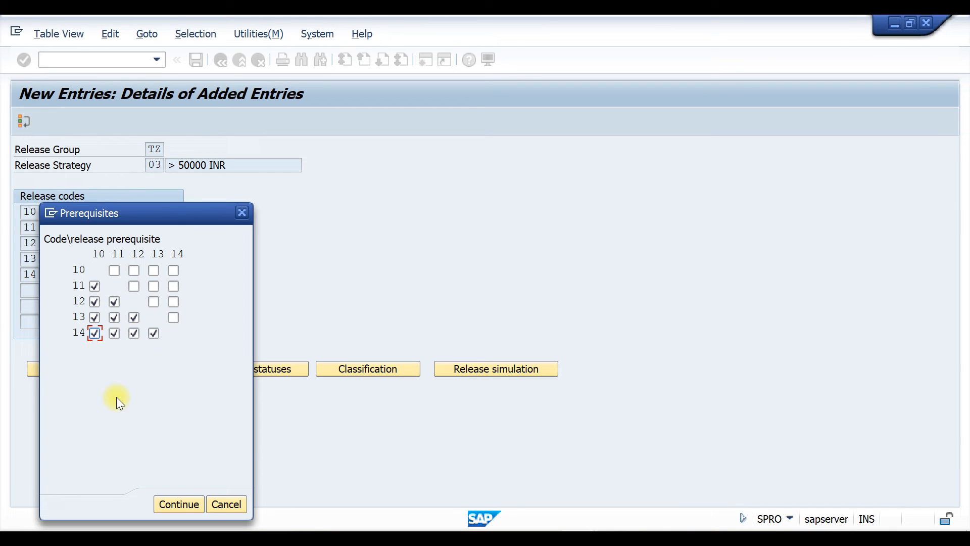
left_click(177, 502)
Accept the release statuses for strategy 03 and save the strategy
left_click(278, 369)
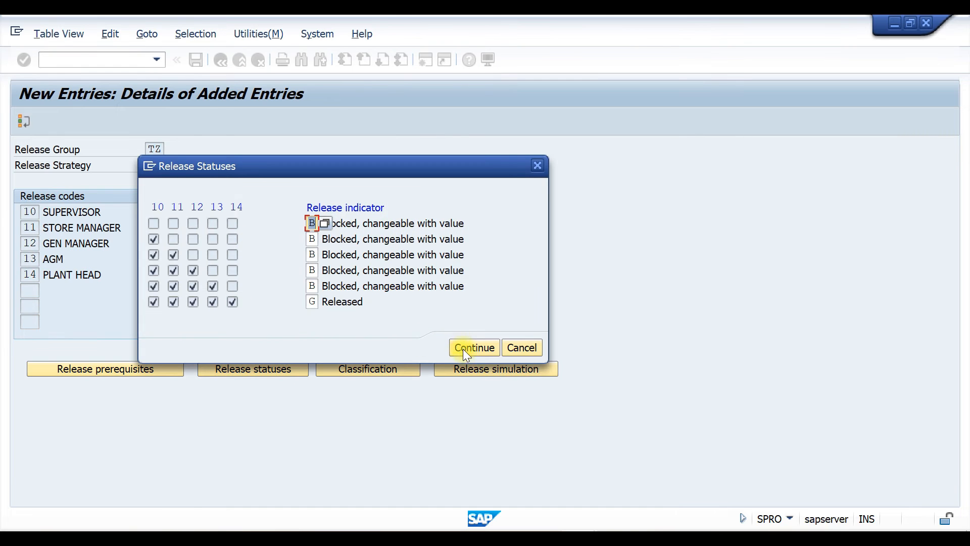
left_click(463, 348)
key("ctrl+s")
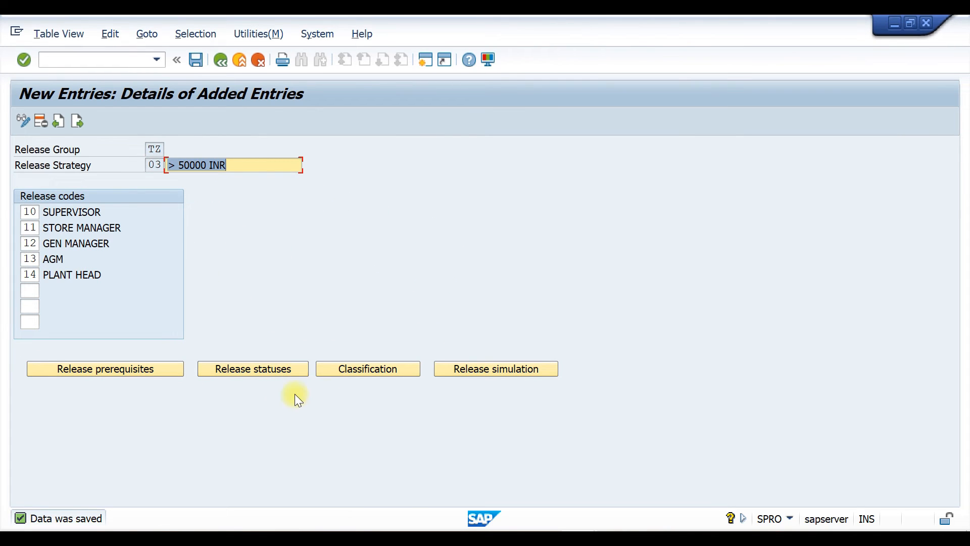
Open classification for strategy 03 and set the total net order value to > 50000
left_click(355, 368)
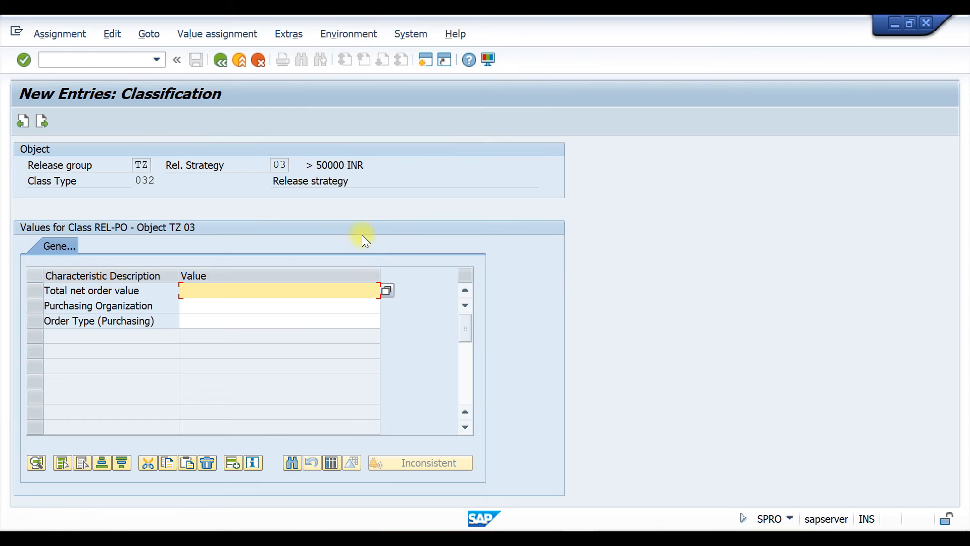
left_click(199, 287)
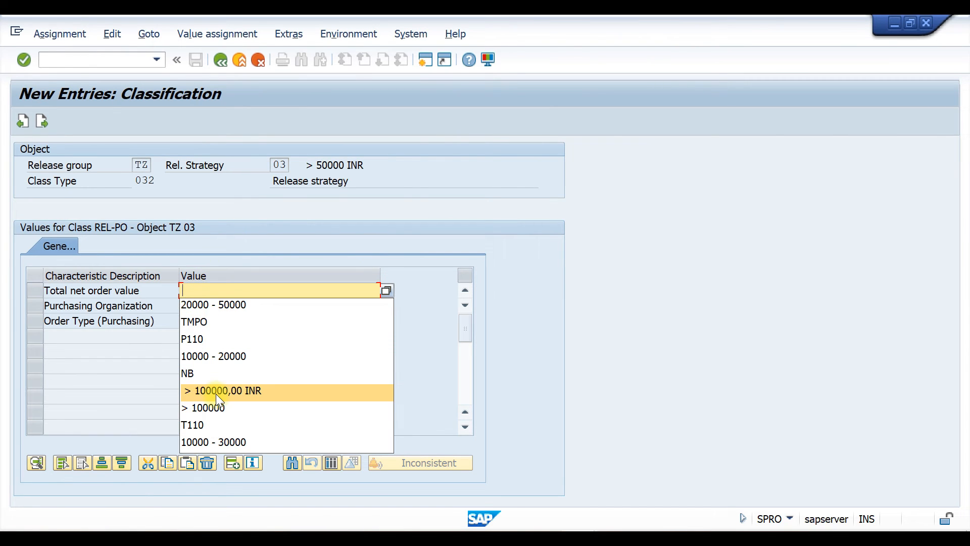
left_click(216, 407)
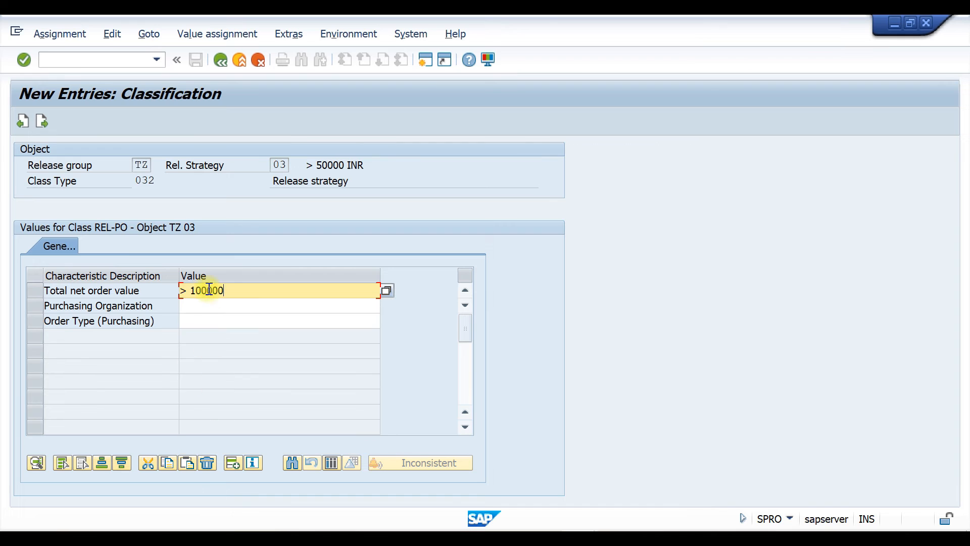
left_click(192, 289)
key("Delete")
type("5")
key("Delete")
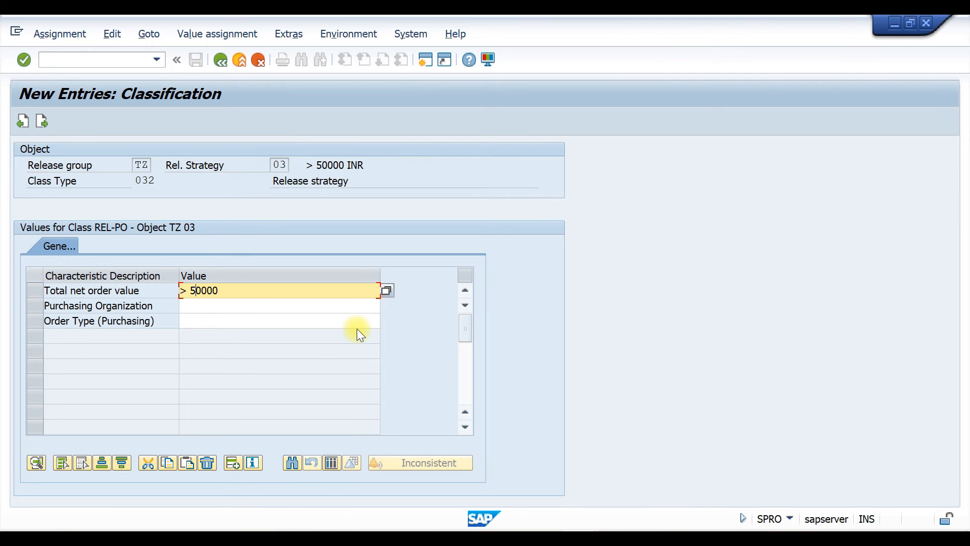
Set purchasing organization P110 and order type TMPO for strategy 03's classification and confirm
left_click(212, 308)
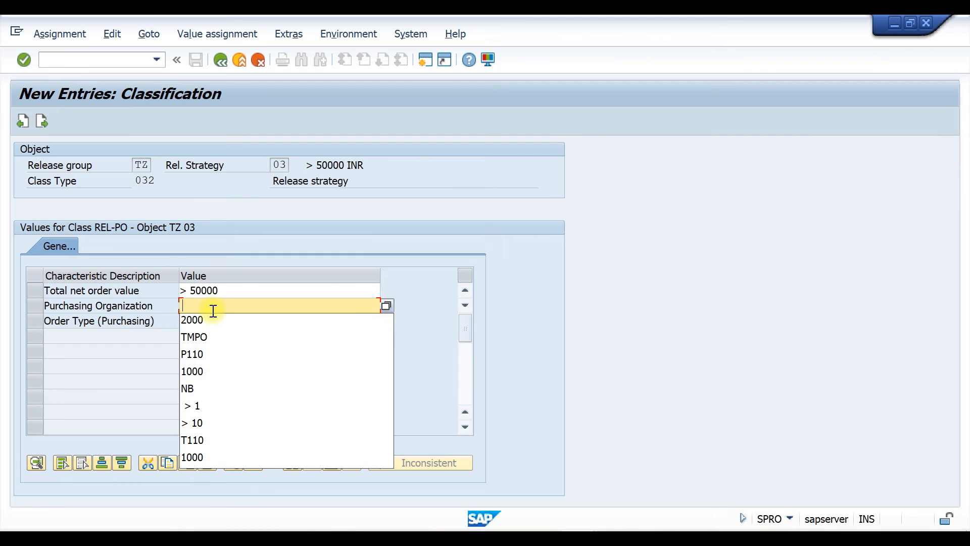
left_click(215, 353)
left_click(215, 324)
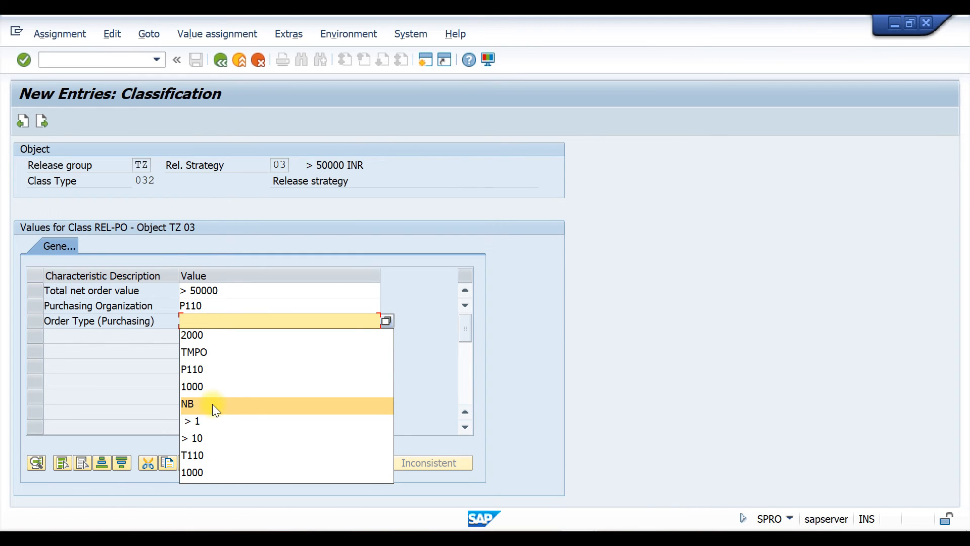
left_click(210, 352)
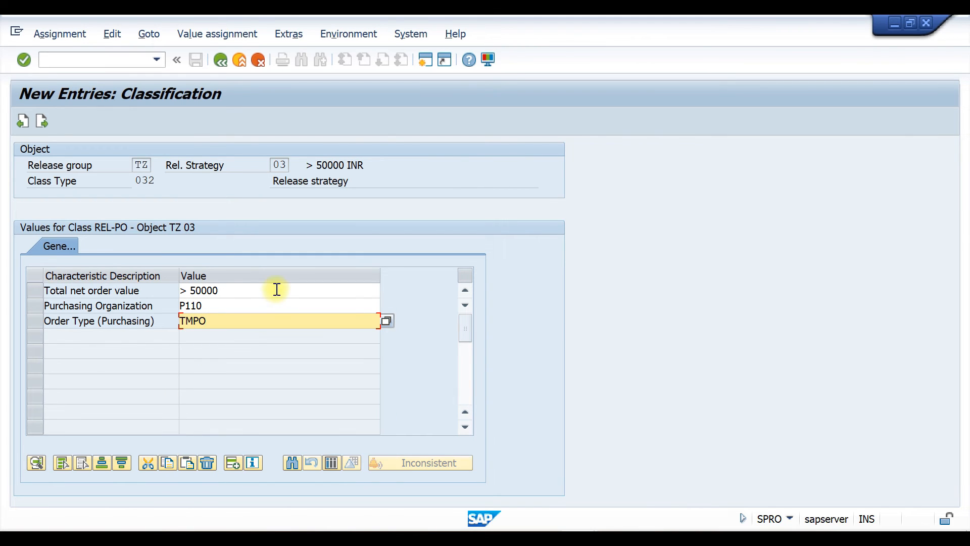
key("Return")
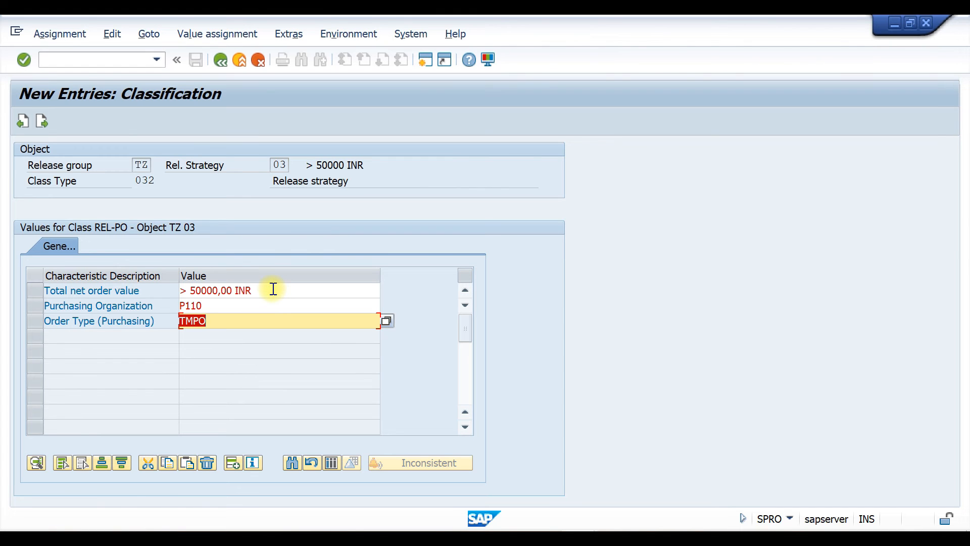
left_click(221, 61)
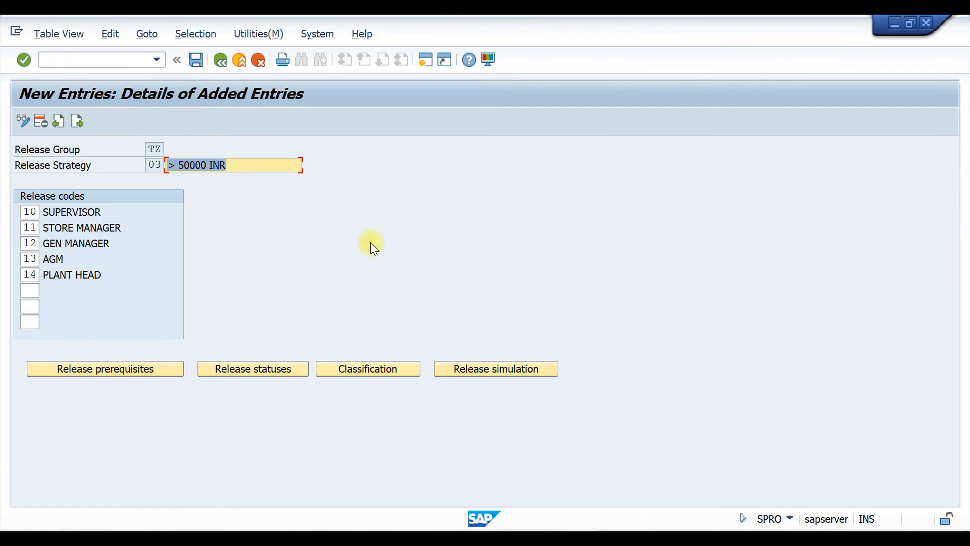
Run the release simulation for strategy 03, then leave the release strategy screens
left_click(479, 368)
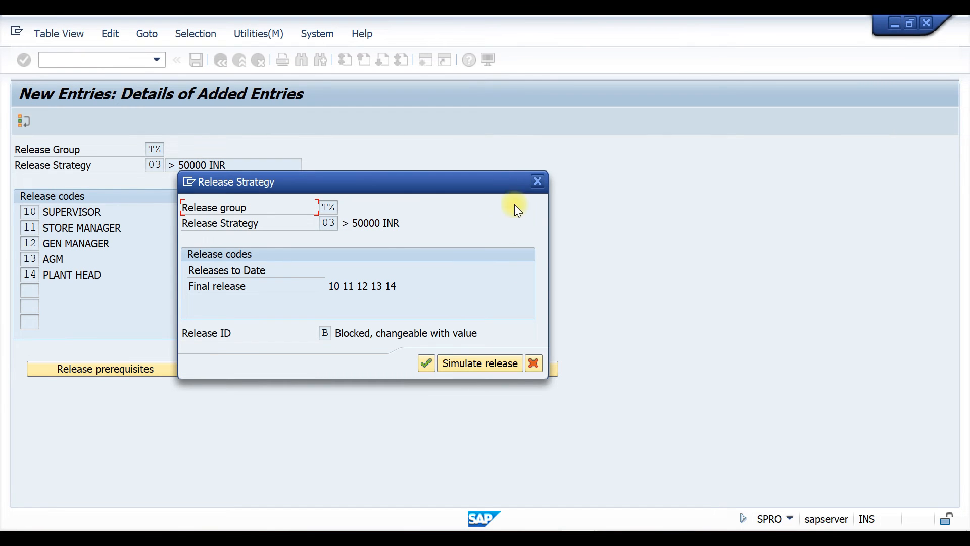
left_click(536, 181)
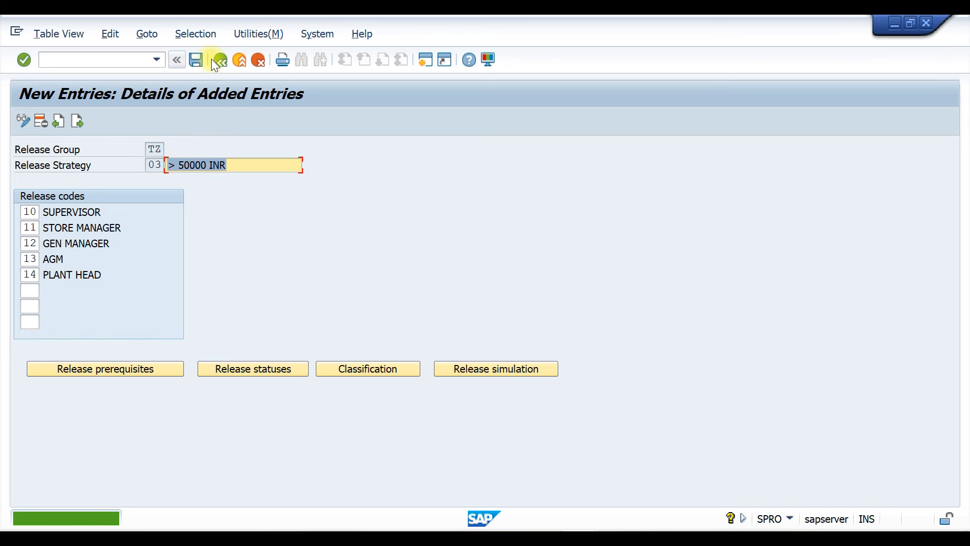
left_click(221, 60)
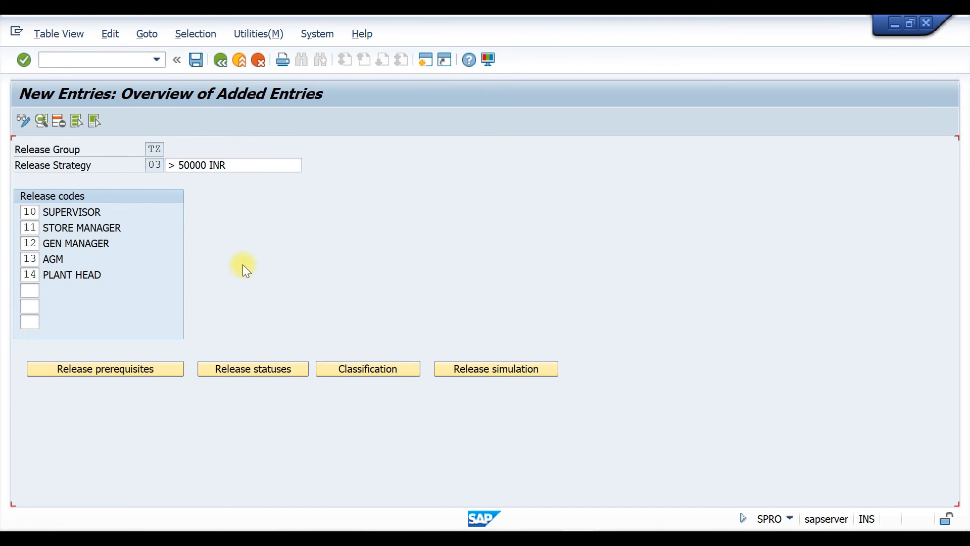
left_click(220, 60)
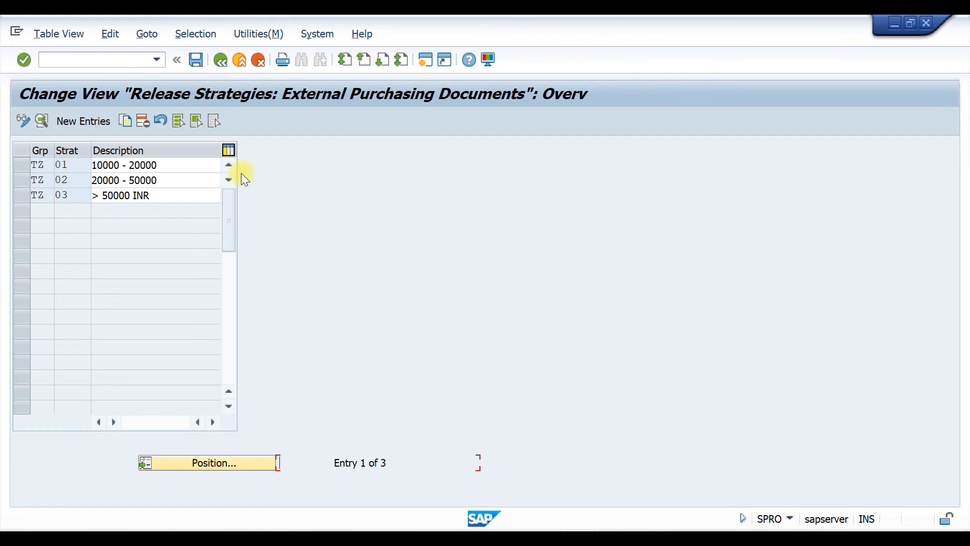
left_click(221, 60)
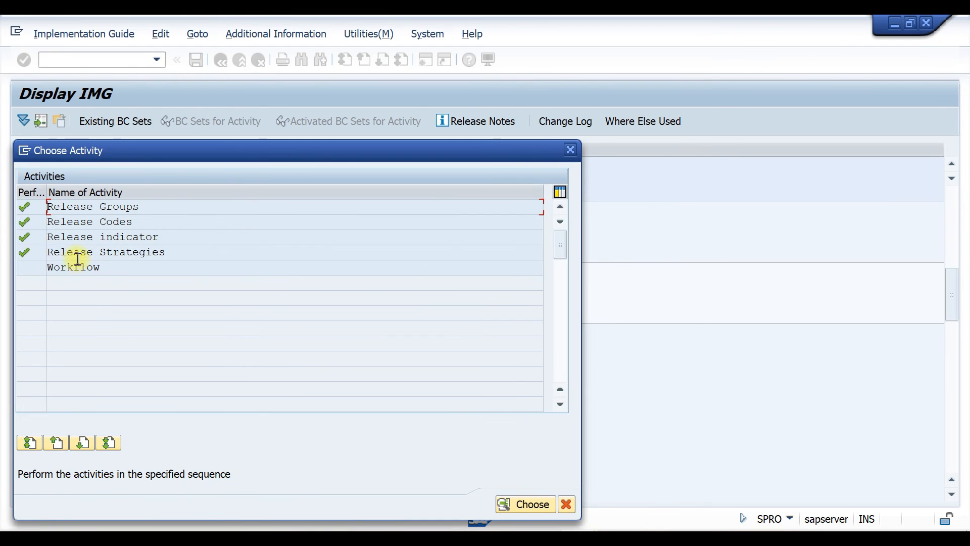
Open the Workflow activity and assign release code 10 of group TZ to object type US with the agent's user ID
double_click(66, 267)
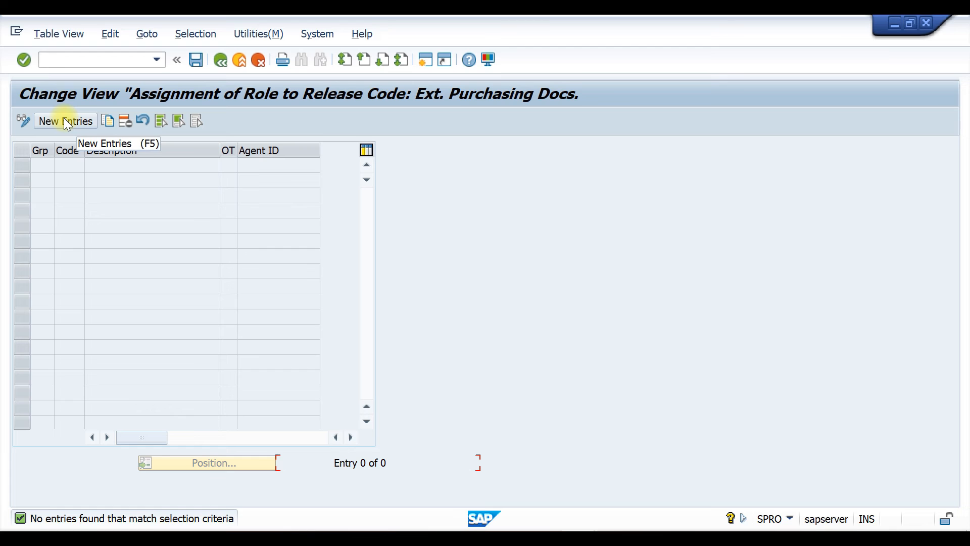
left_click(64, 121)
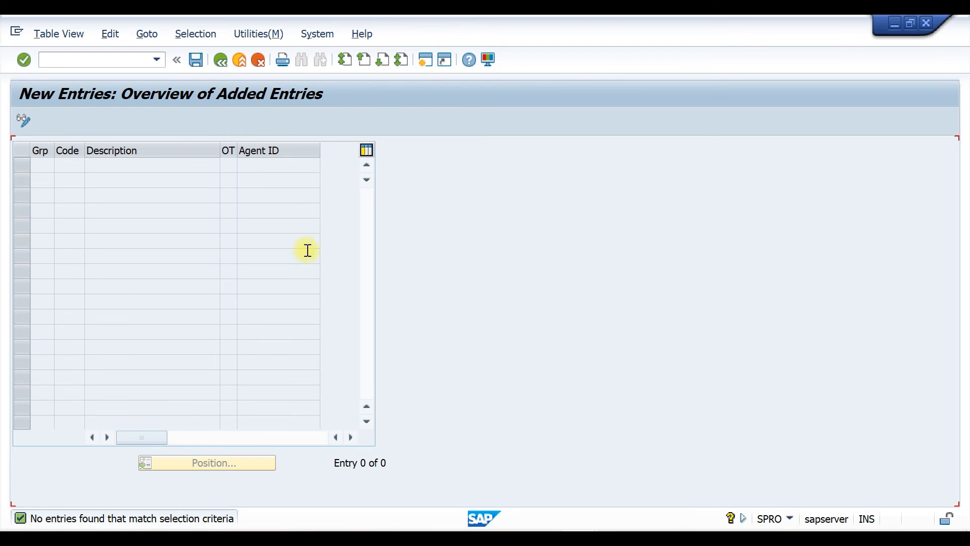
left_click(43, 165)
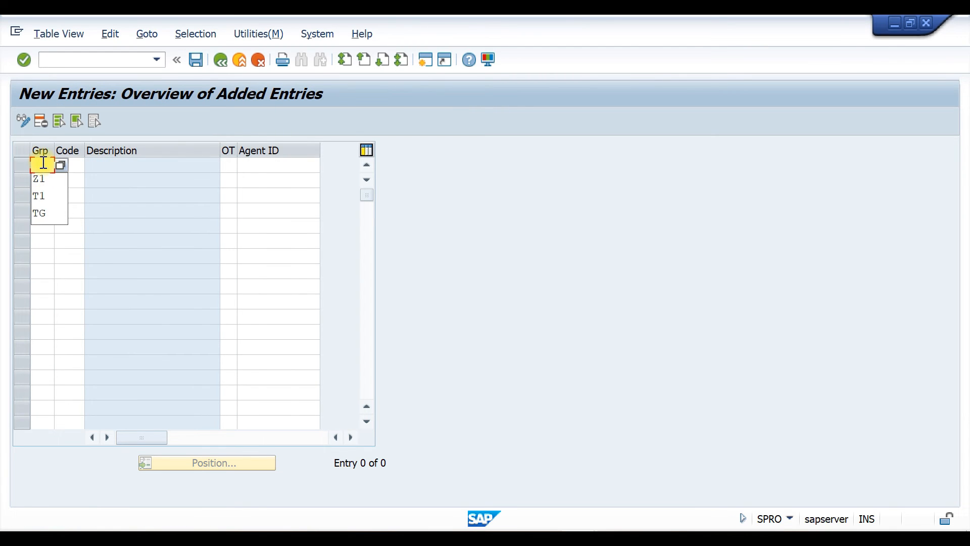
type("T2")
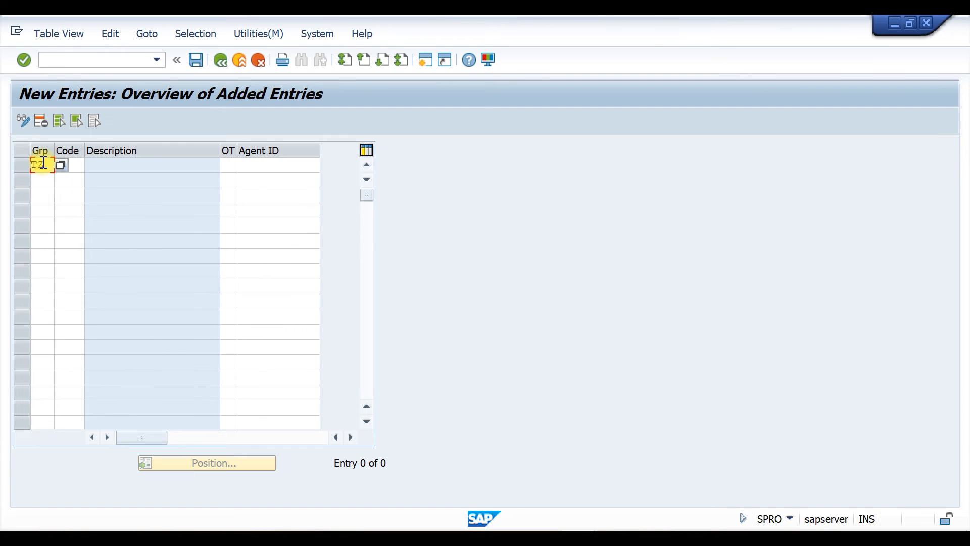
key("Tab")
type("10")
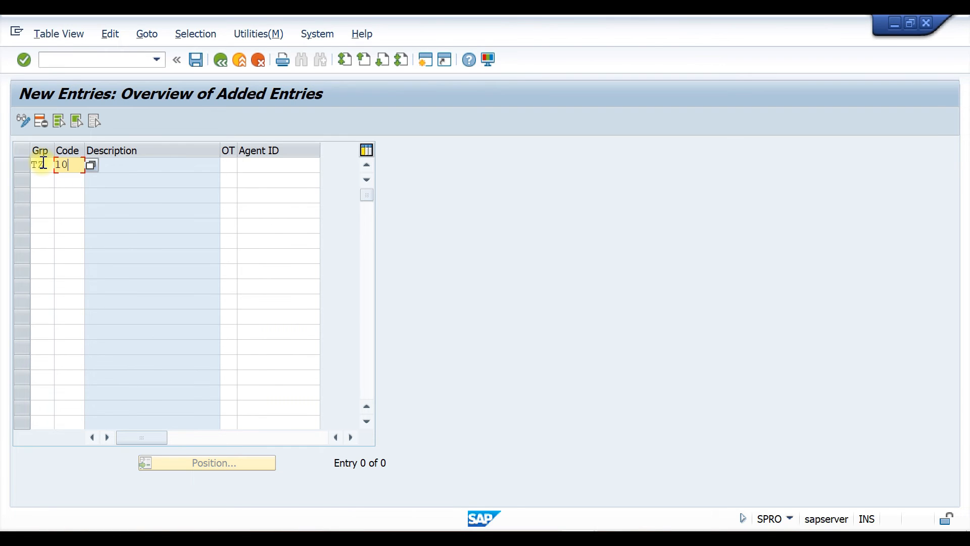
left_click(228, 167)
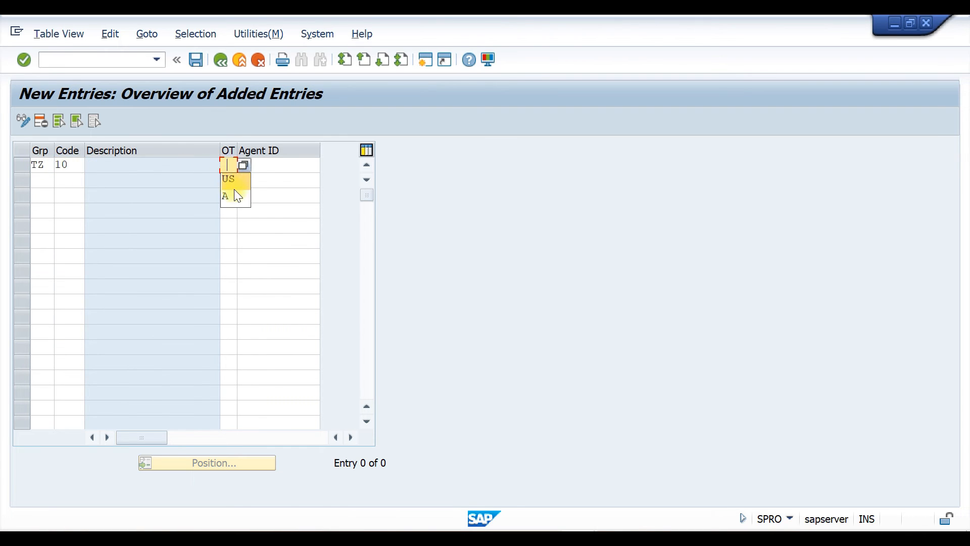
left_click(275, 167)
left_click(277, 177)
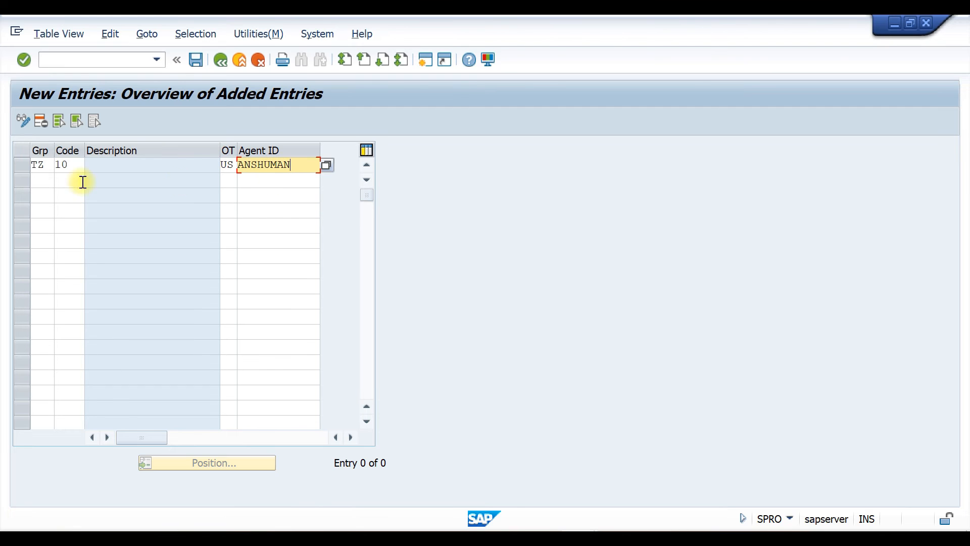
Add workflow entries for group TZ release codes 11 and 12 with object type US and the same agent ID
left_click(40, 180)
type("TZ")
key("Tab")
type("11")
key("Tab")
type("US")
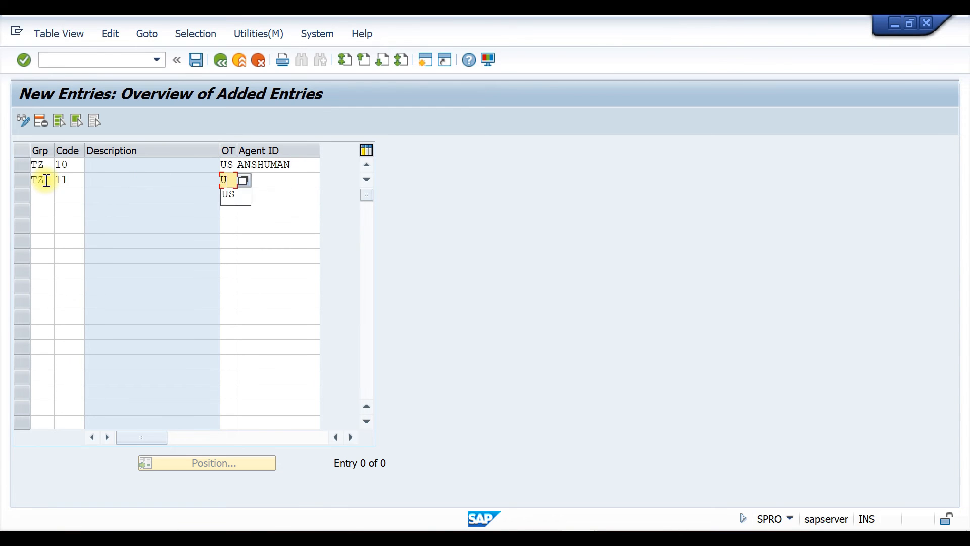
key("Tab")
type("ANSHUMAN")
Add workflow entries for group TZ release codes 13 and 14 with object type US and the same agent ID
key("Tab")
type("TZ 12")
left_click(232, 210)
left_click(272, 211)
left_click(41, 210)
type("TZ 13")
left_click(231, 226)
key("Tab")
key("space")
left_click(260, 226)
key("Tab")
key("space")
left_click(48, 240)
type("14")
key("Tab")
type("US")
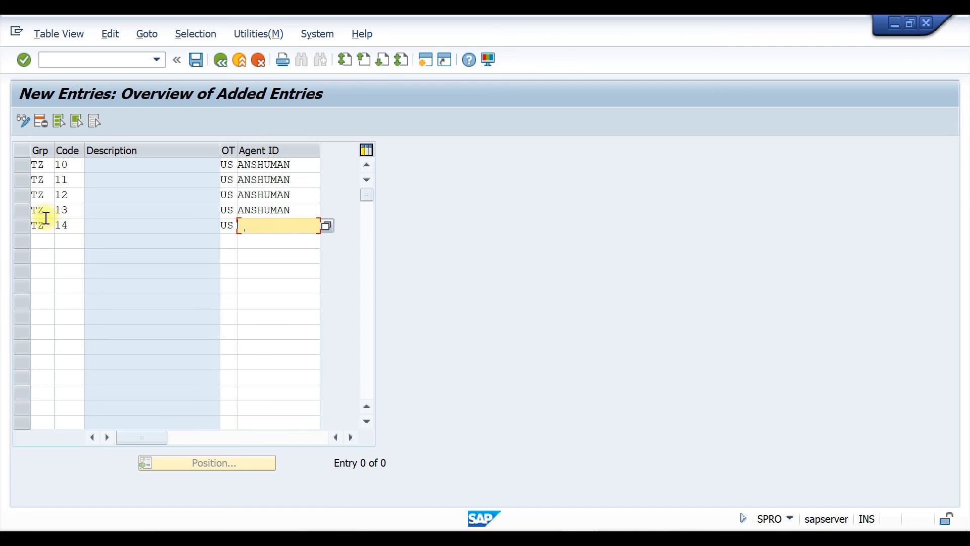
key("space")
left_click(260, 239)
key("Return")
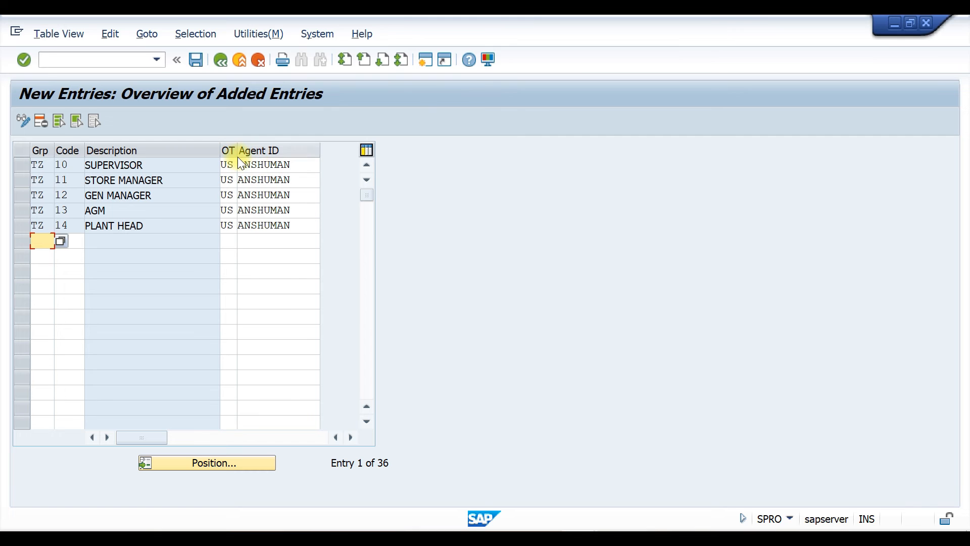
Save the workflow assignments under a customizing request and close the release activity list
key("ctrl+s")
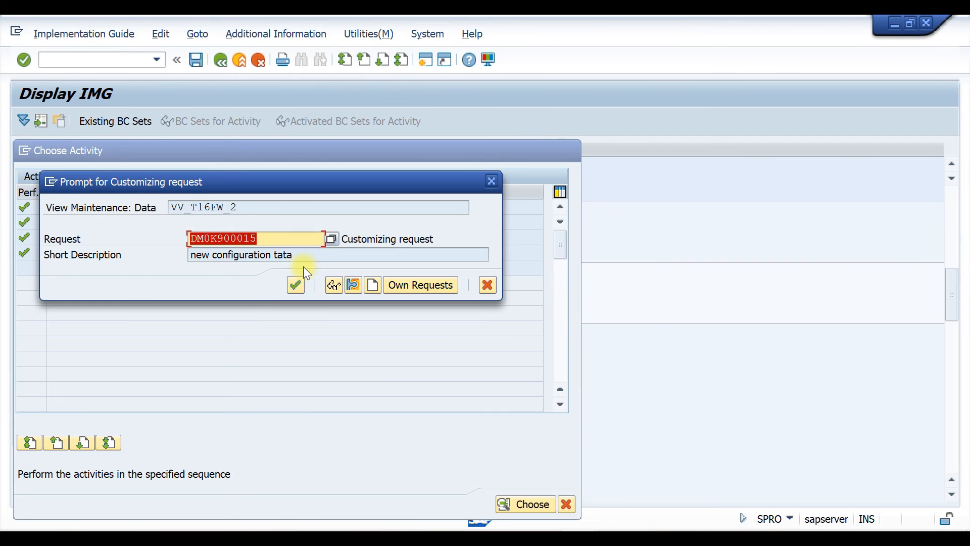
left_click(292, 285)
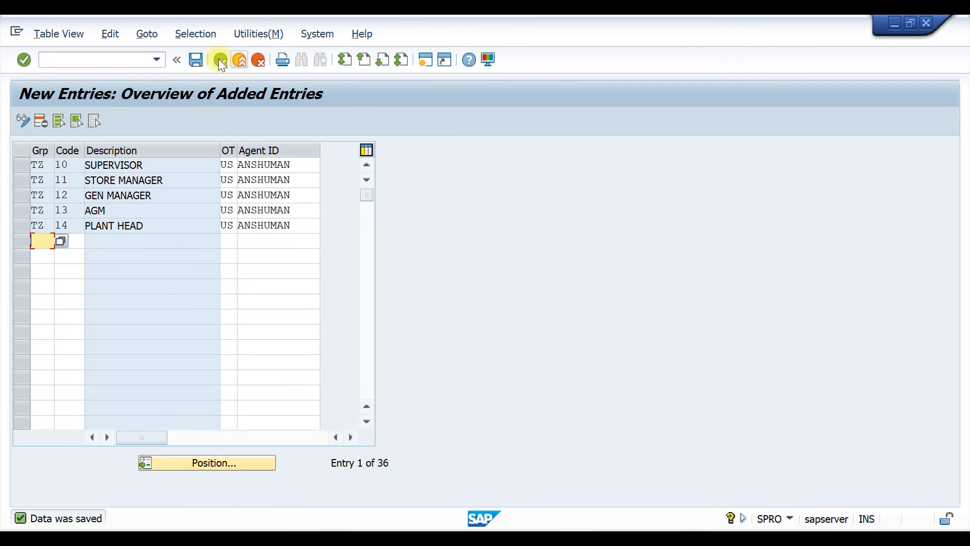
left_click(219, 60)
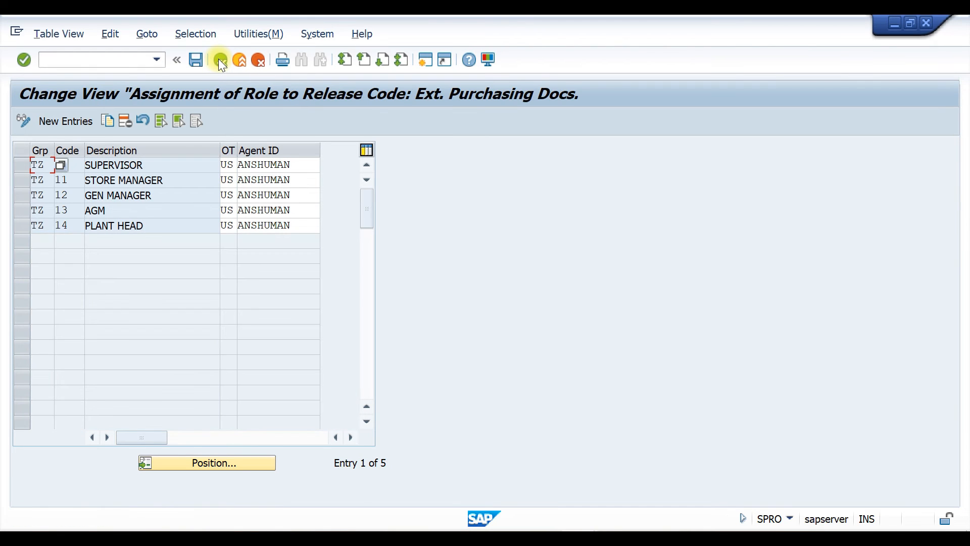
left_click(219, 60)
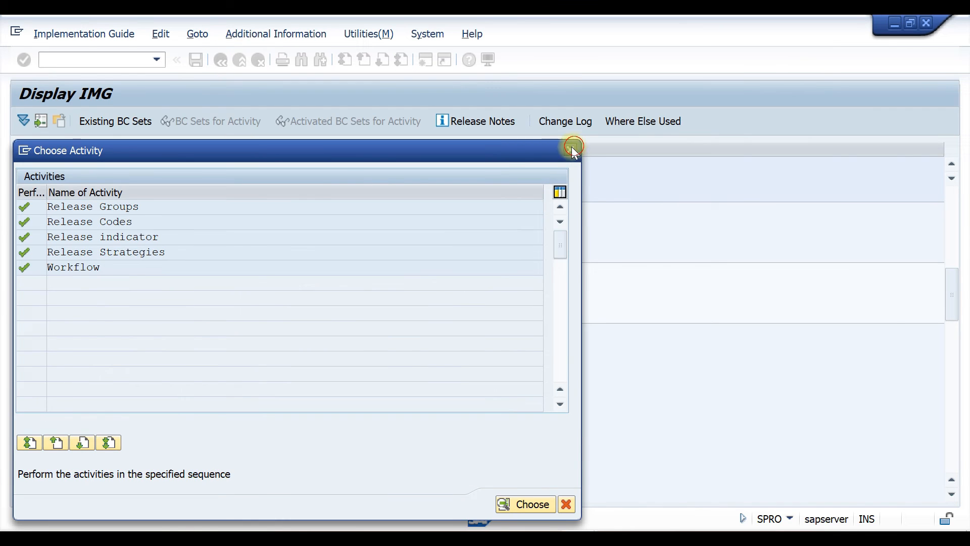
left_click(572, 147)
Run the release strategy consistency check and examine the release strategy messages in the log
left_click(99, 316)
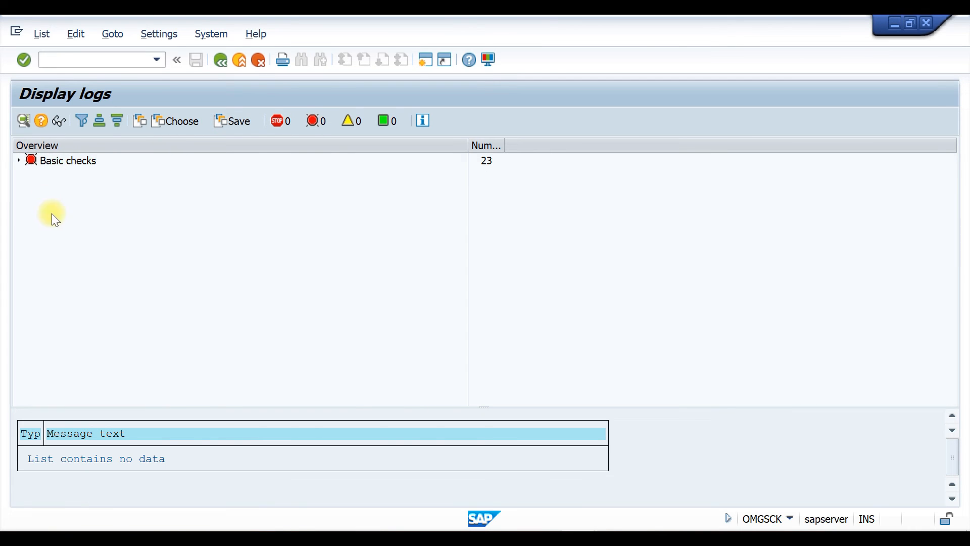
double_click(76, 161)
left_click(30, 173)
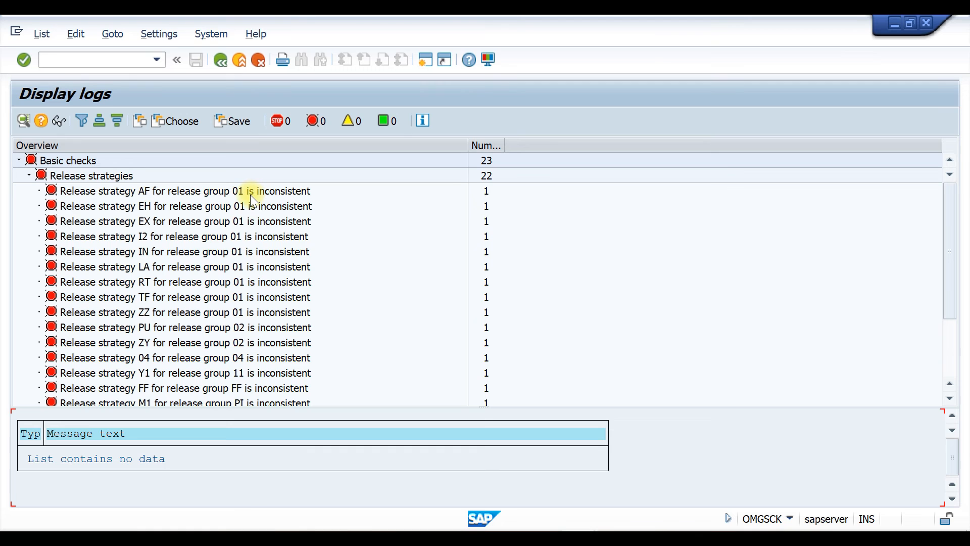
scroll(253, 193, "down", 2)
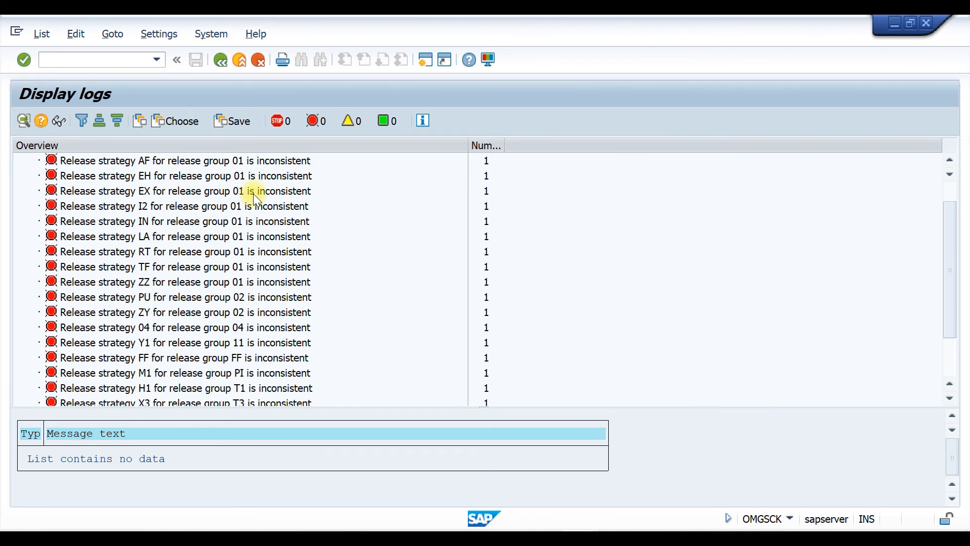
scroll(254, 193, "down", 1)
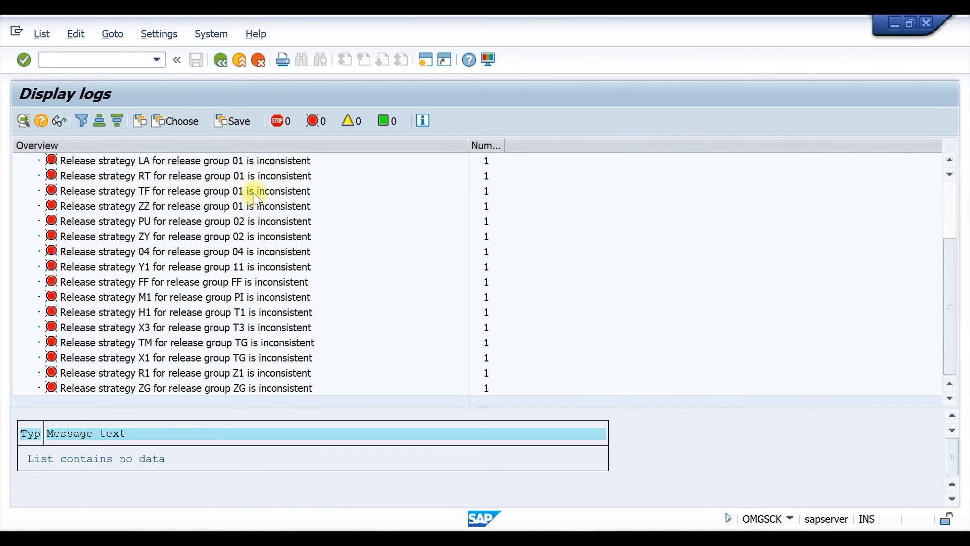
scroll(263, 372, "up", 3)
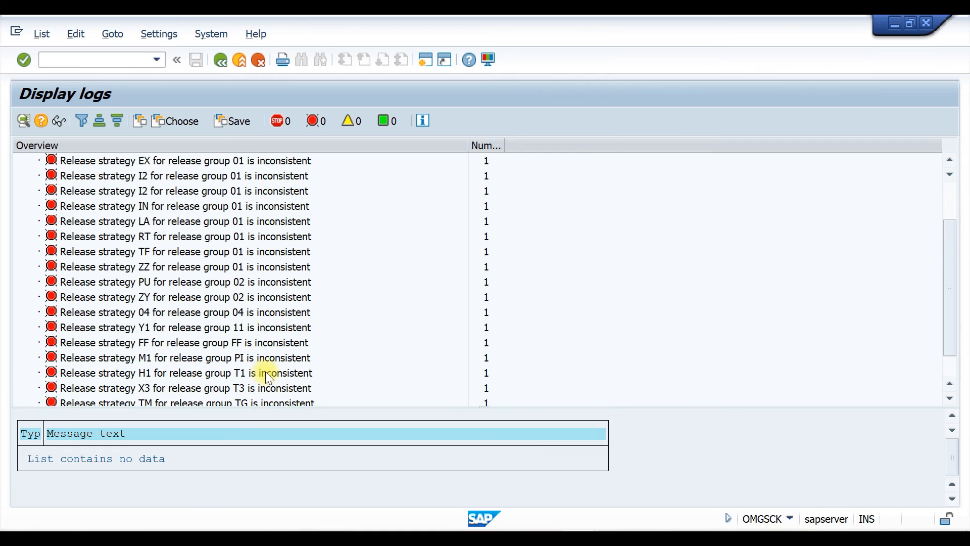
left_click(424, 60)
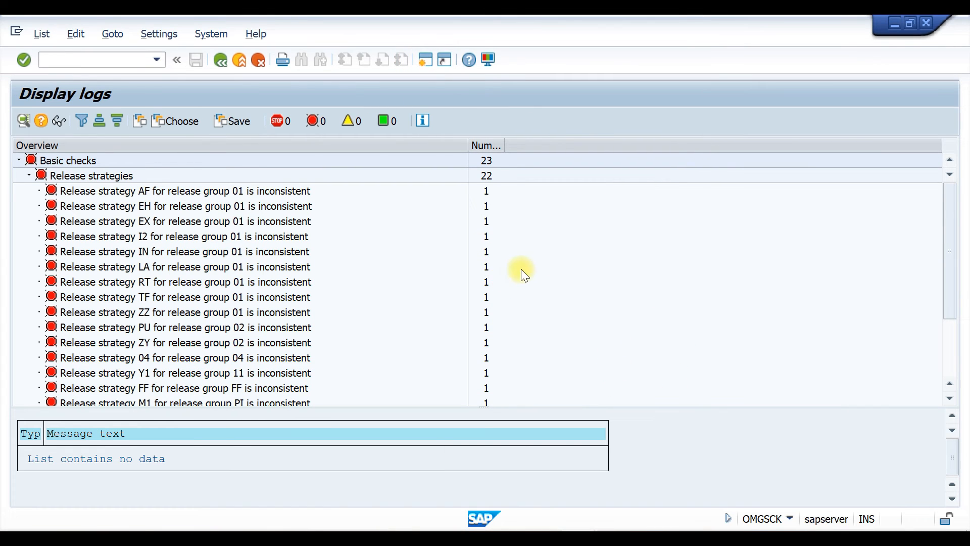
left_click(426, 59)
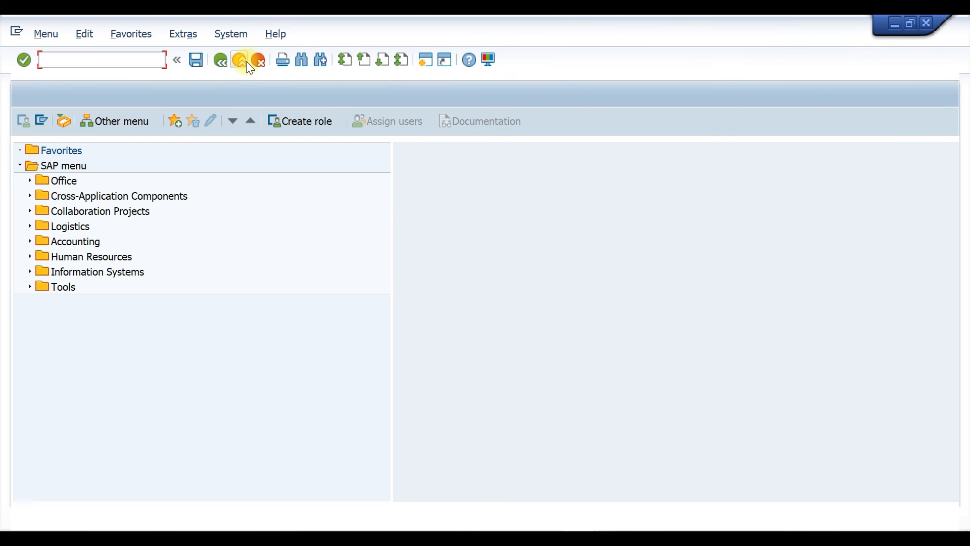
type("ME21N")
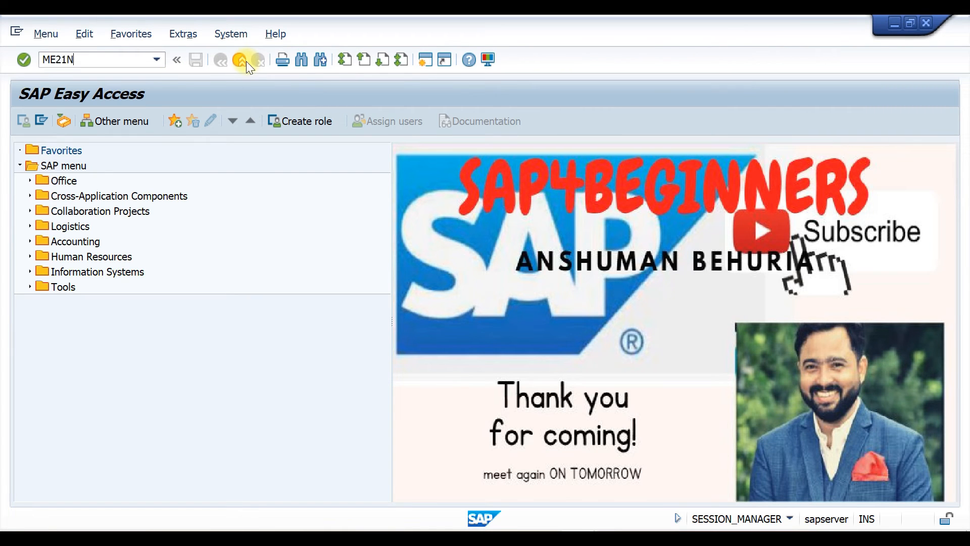
key("Return")
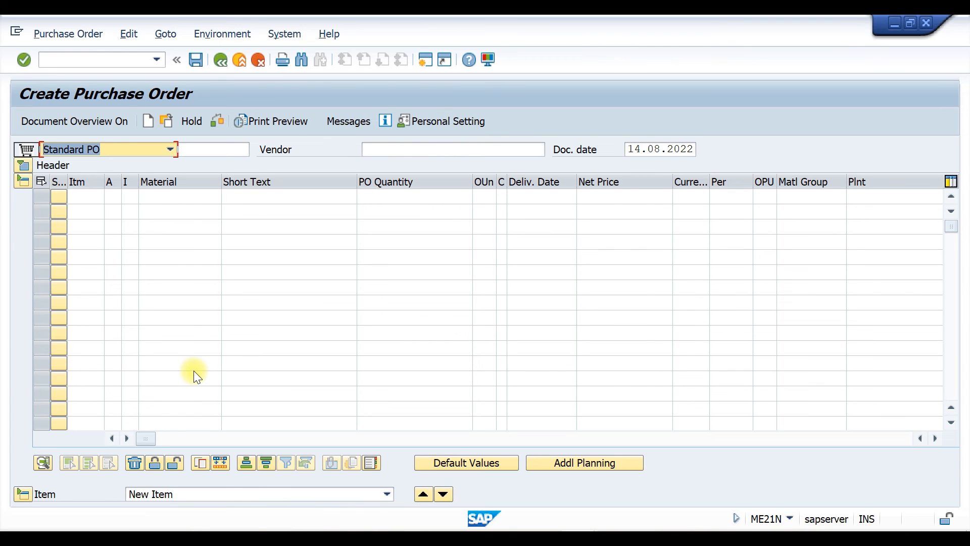
left_click(935, 438)
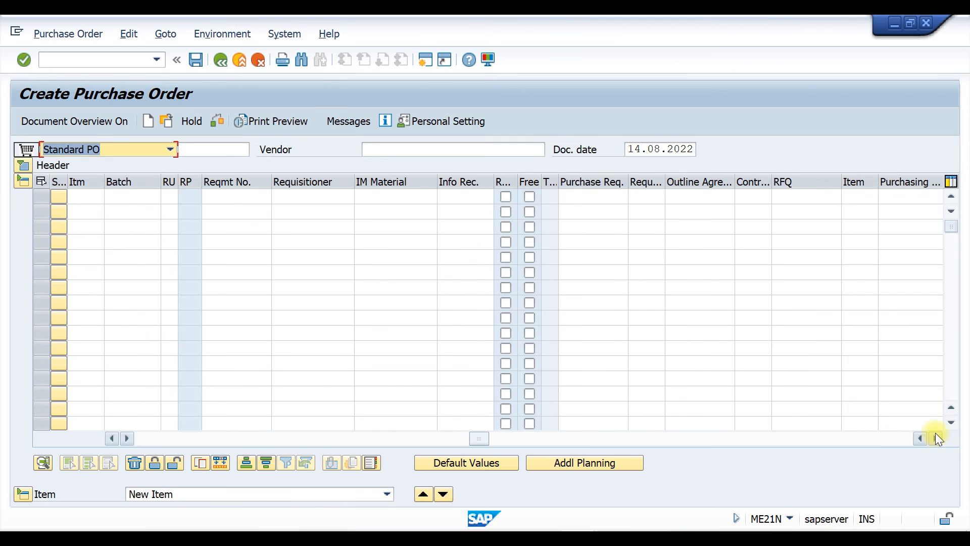
left_click(811, 197)
left_click(798, 208)
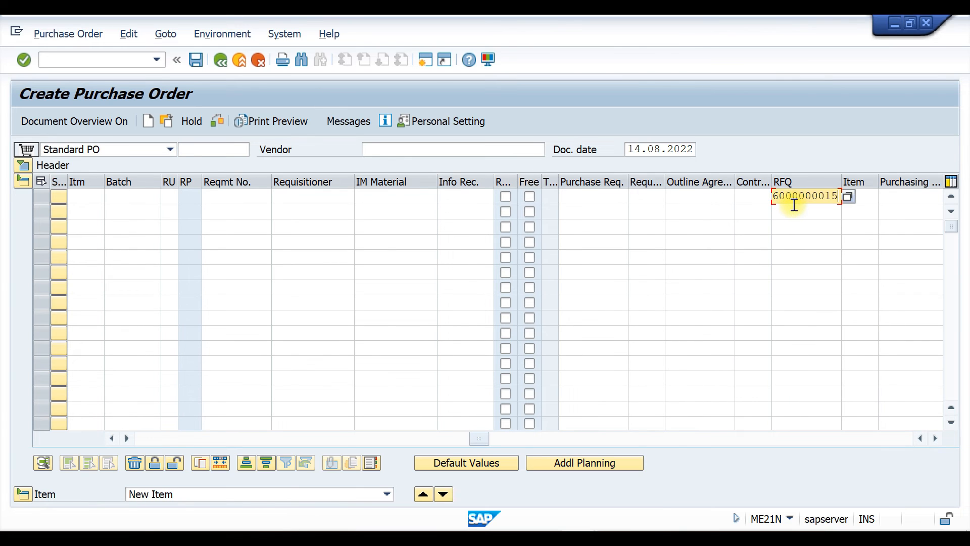
key("Return")
Enter plant T110 for item 10 and set the order type to TATA MOTORS PO
left_click(153, 210)
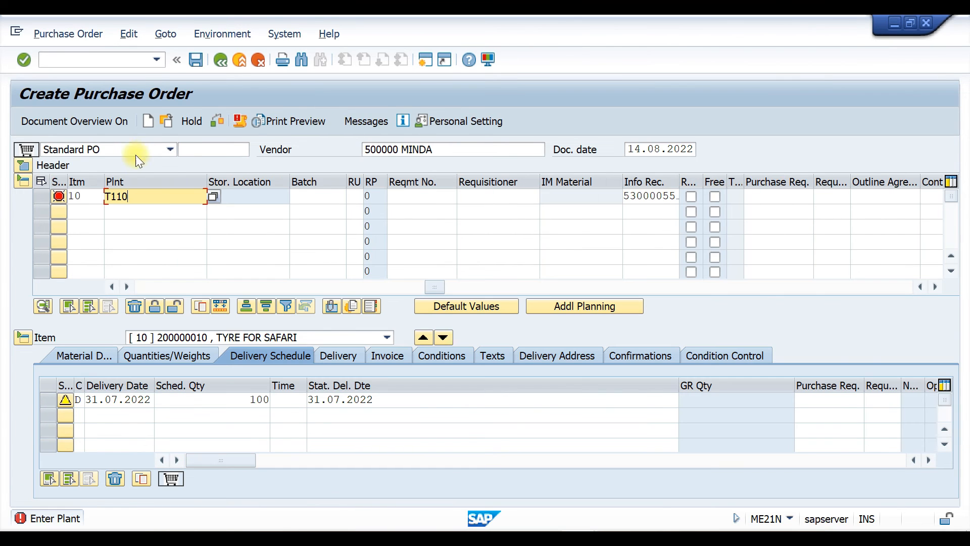
left_click(166, 150)
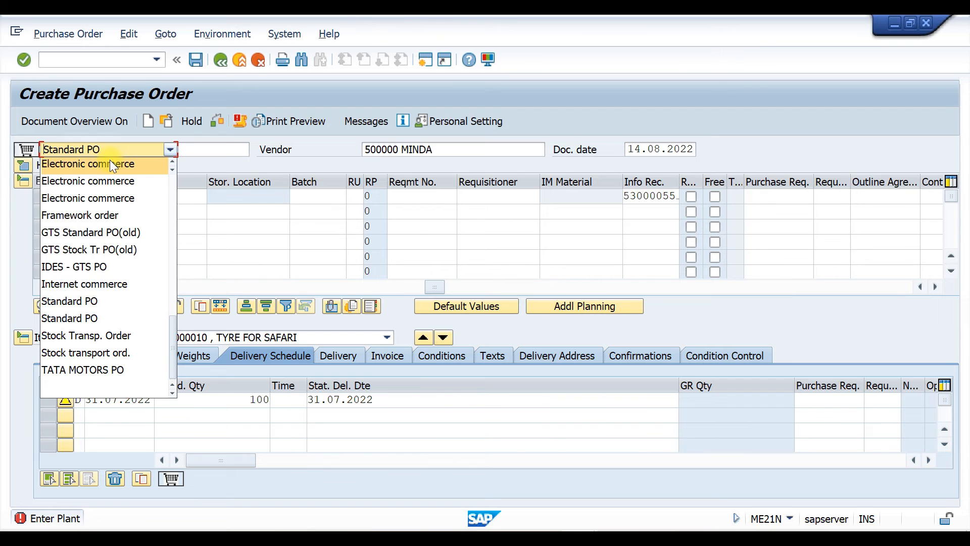
left_click(132, 370)
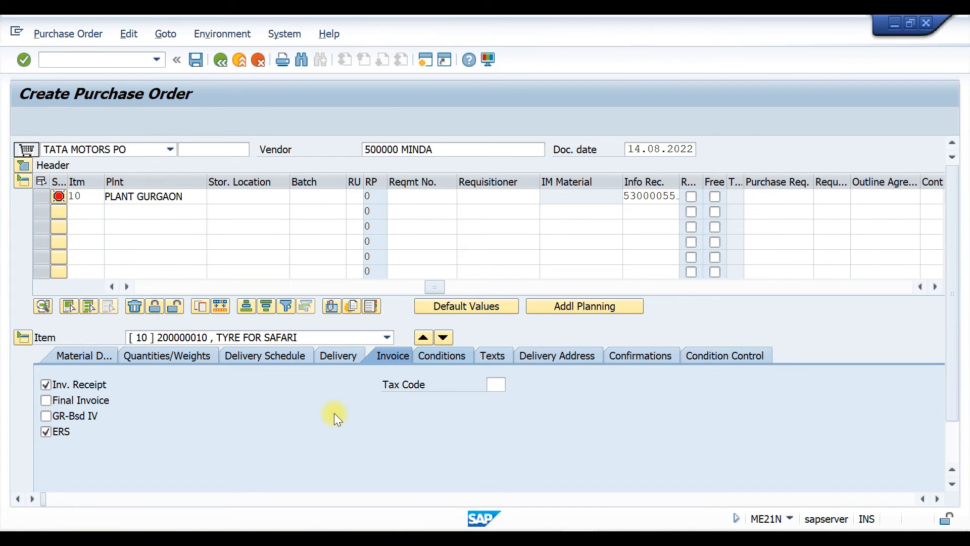
Set item 10's PO quantity to 1,100
left_click(444, 360)
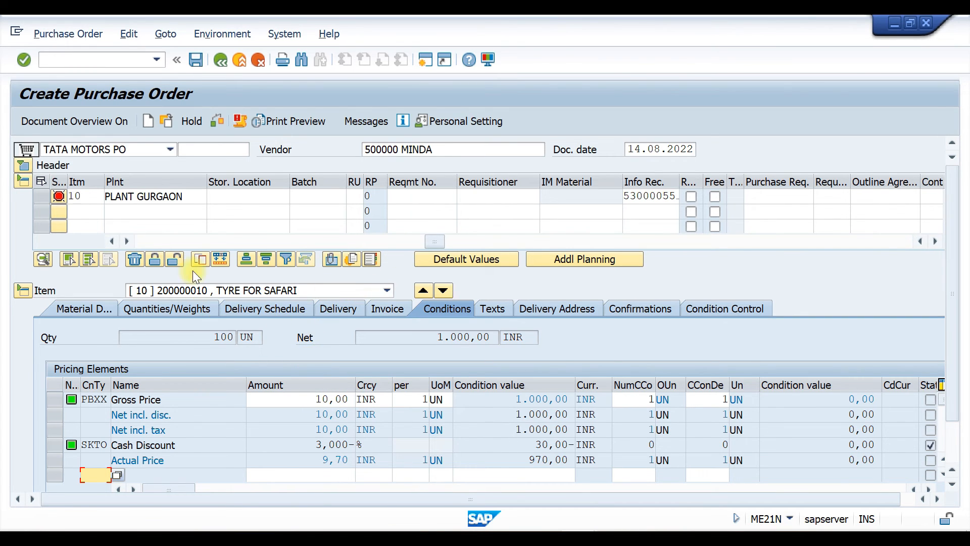
left_click_drag(432, 241, 107, 268)
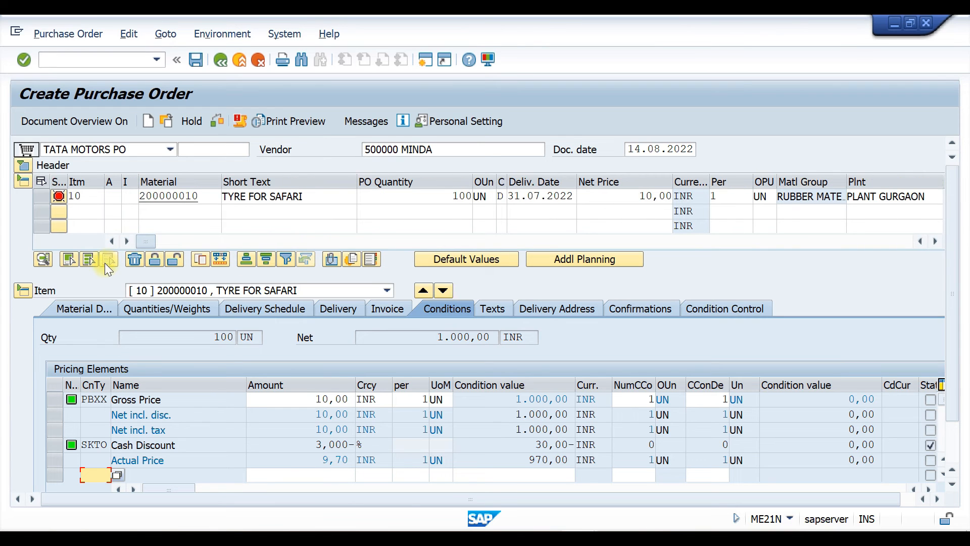
left_click(460, 196)
type("1")
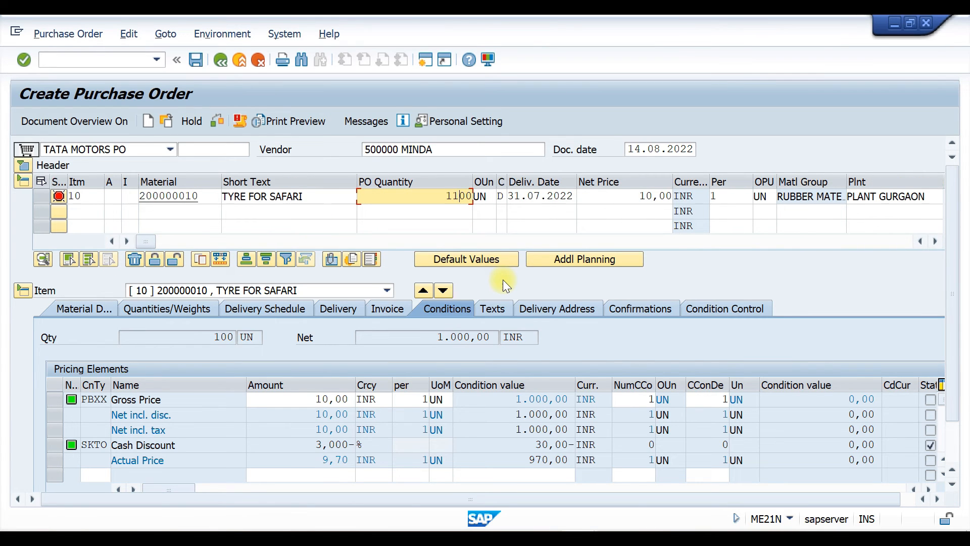
key("Return")
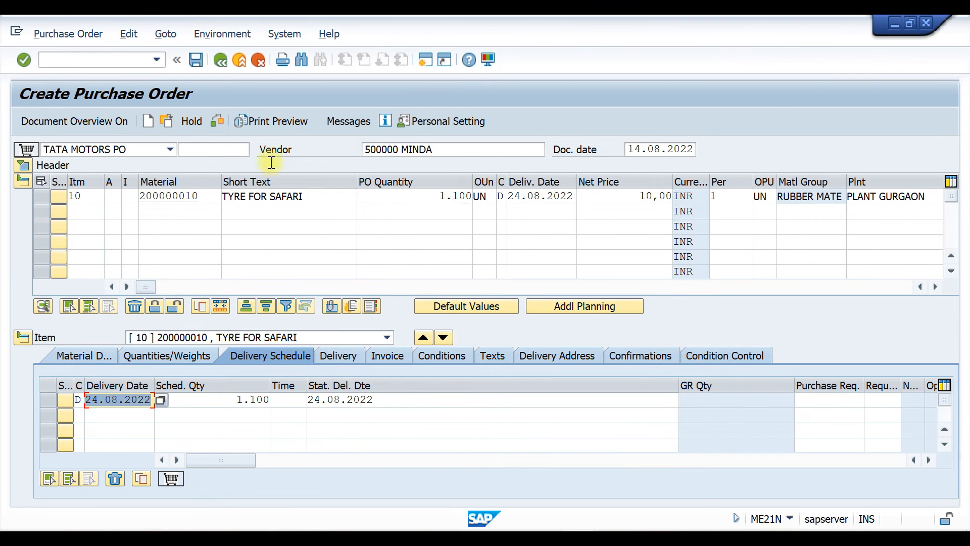
Check the purchase order and open the release strategy in its header
left_click(216, 120)
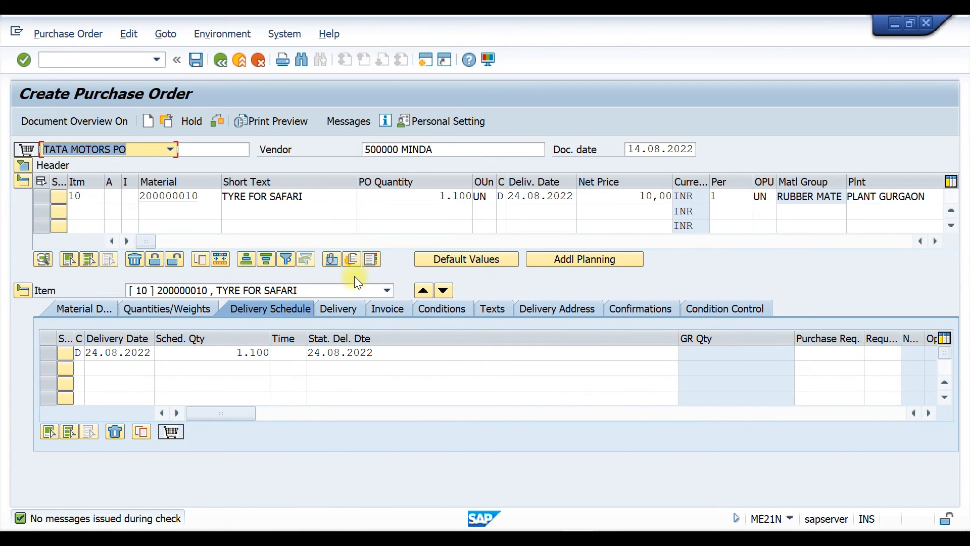
left_click(25, 165)
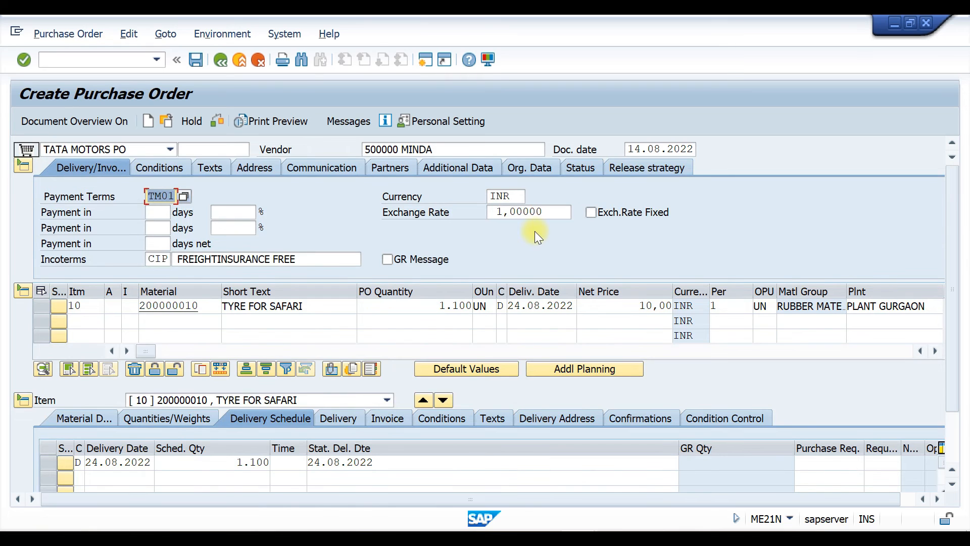
left_click(629, 168)
left_click(641, 167)
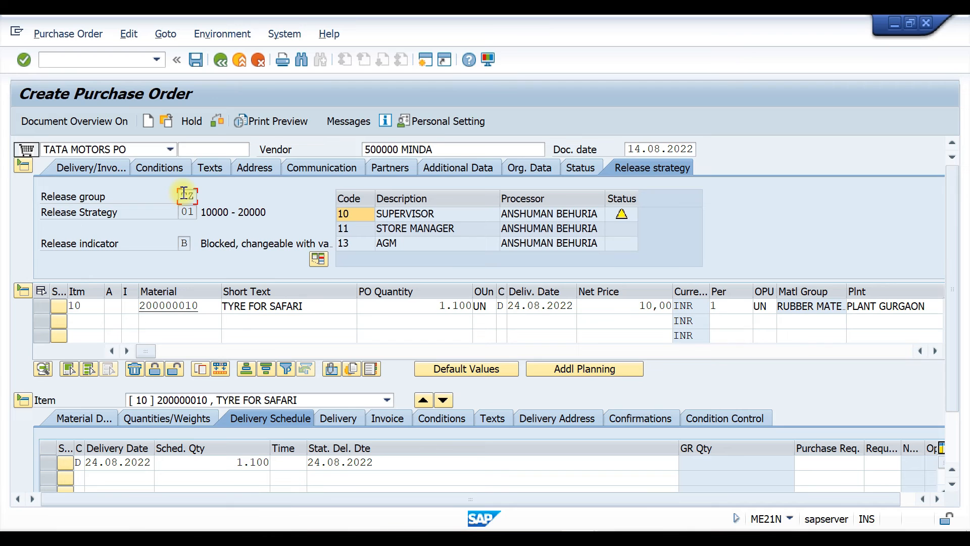
Review the release group, strategy and indicator, and save the purchase order
left_click_drag(181, 213, 205, 215)
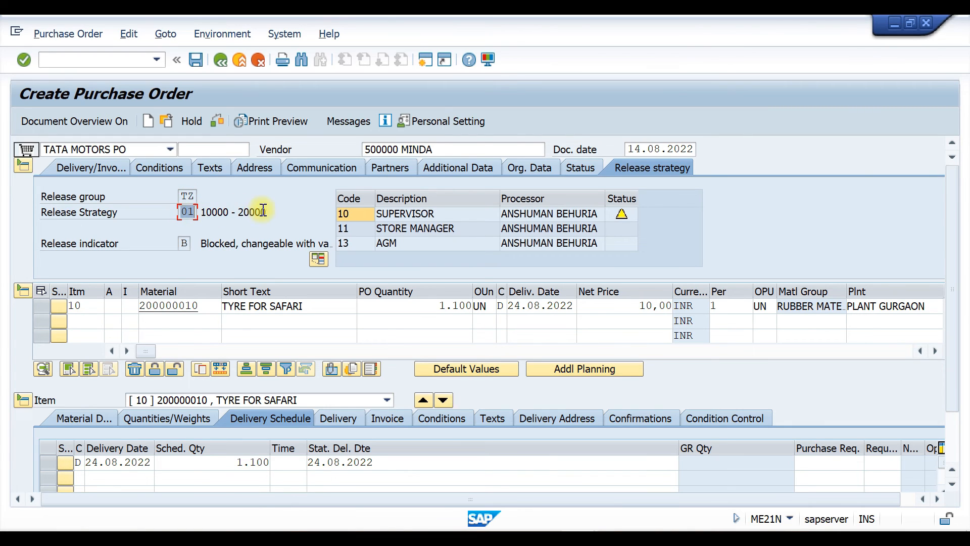
left_click(183, 243)
key("ctrl+s")
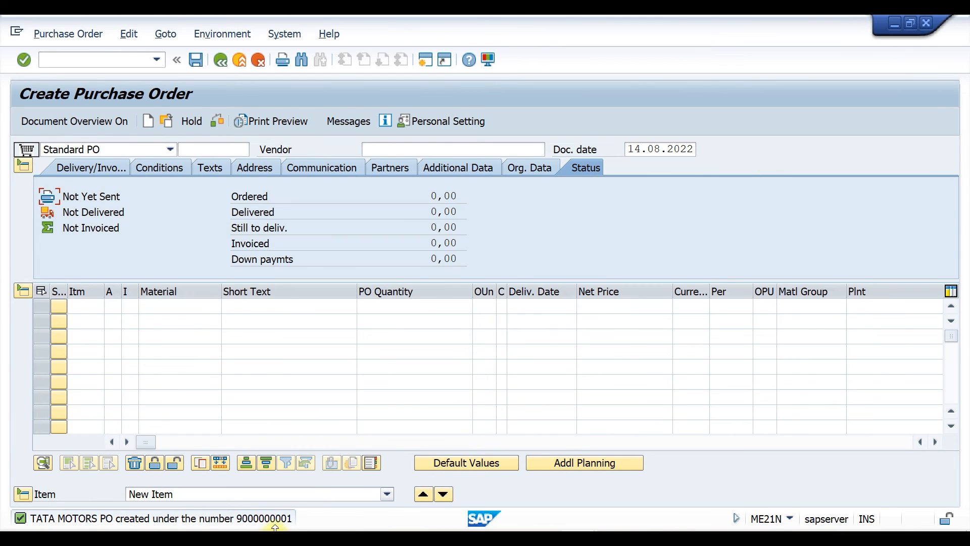
left_click(84, 61)
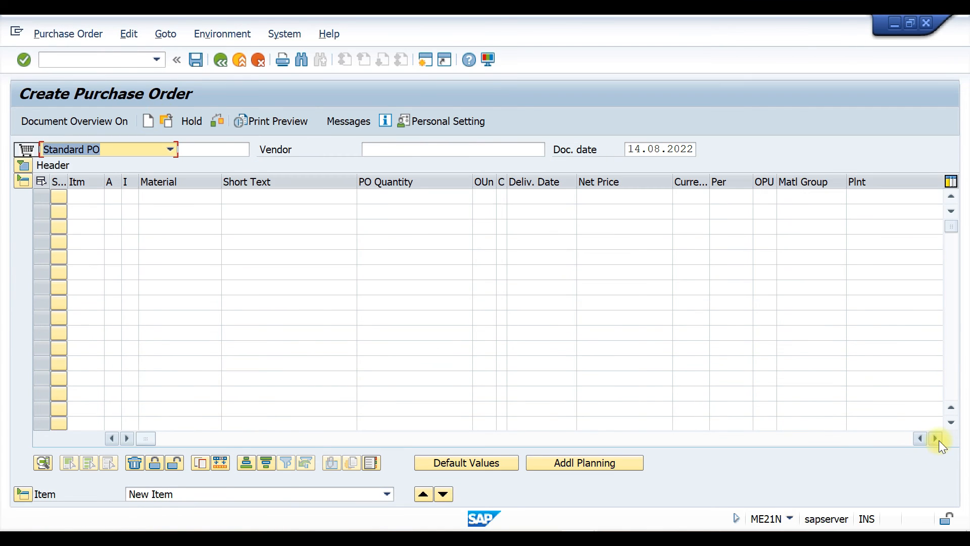
left_click(938, 441)
left_click(939, 440)
left_click(938, 441)
left_click(939, 440)
left_click(937, 439)
left_click(937, 438)
left_click(937, 439)
left_click(937, 438)
left_click(937, 439)
left_click(935, 438)
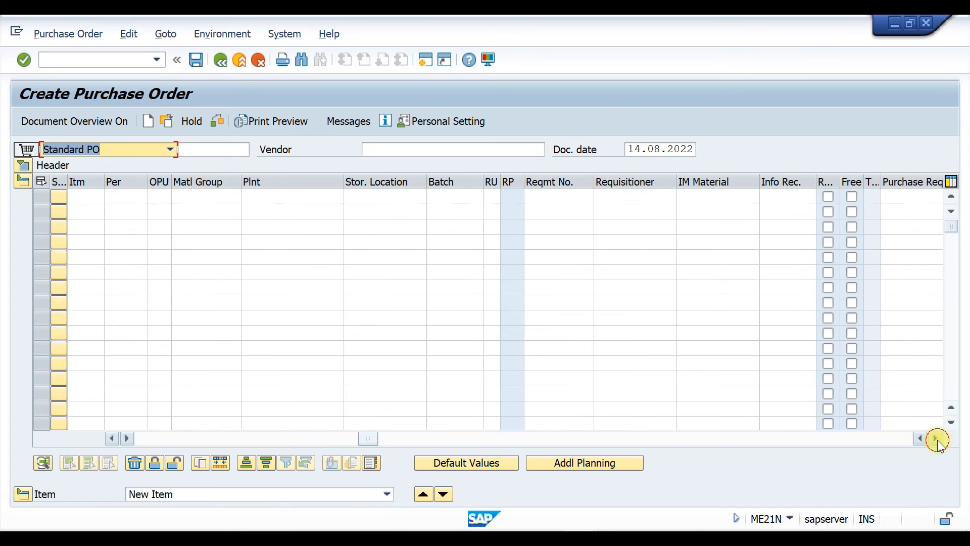
left_click(936, 439)
left_click(936, 438)
left_click(936, 439)
left_click(936, 439)
left_click(936, 439)
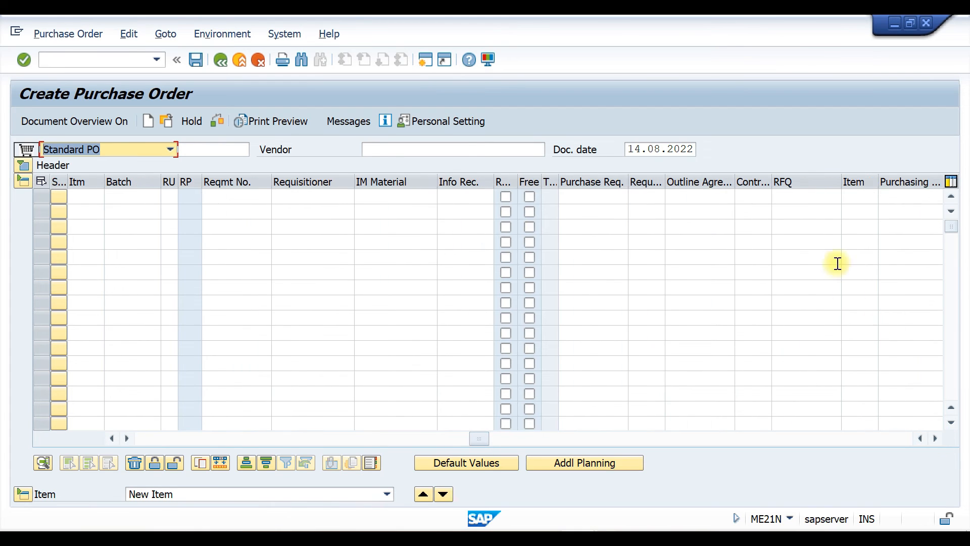
left_click(790, 200)
left_click(796, 213)
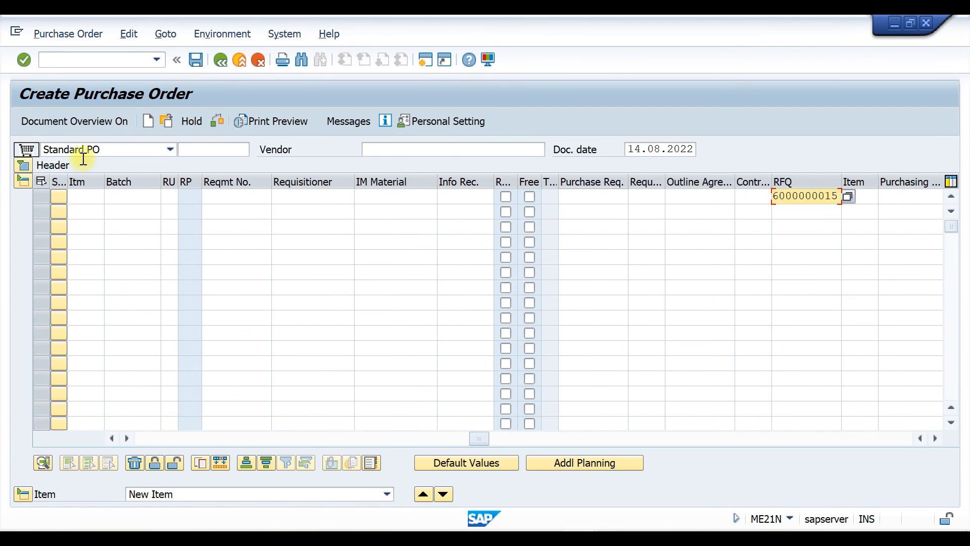
Set the order type to TATA MOTORS PO and enter plant T110 for item 10
left_click(106, 150)
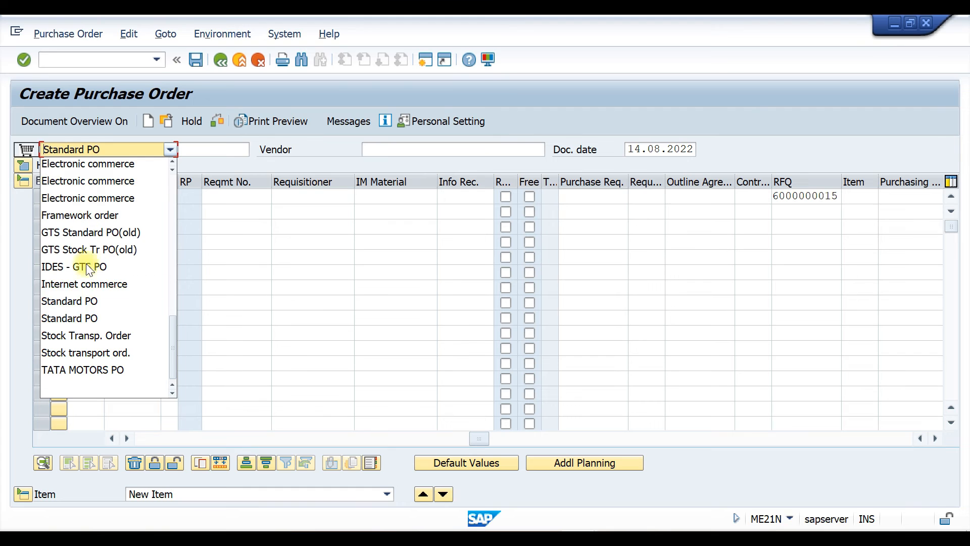
left_click(90, 370)
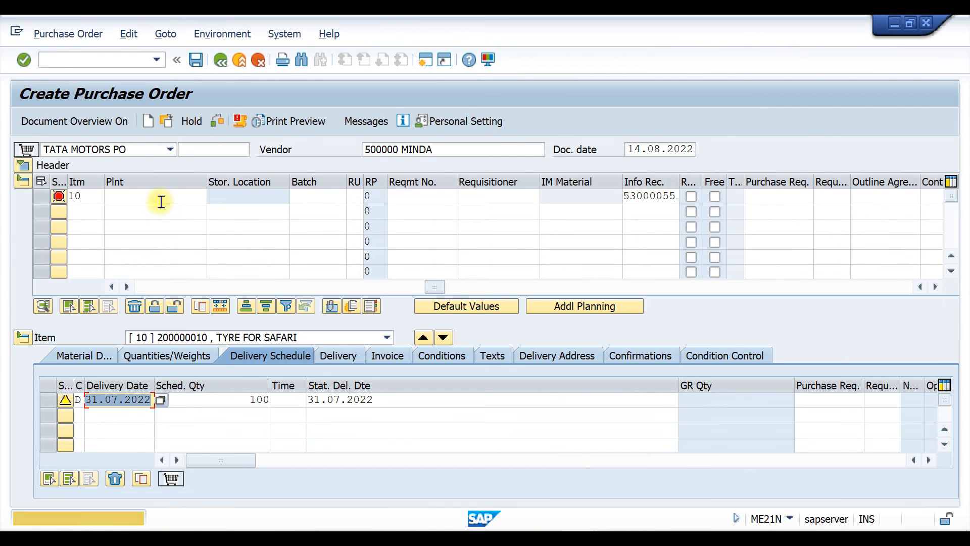
left_click(154, 198)
left_click(151, 208)
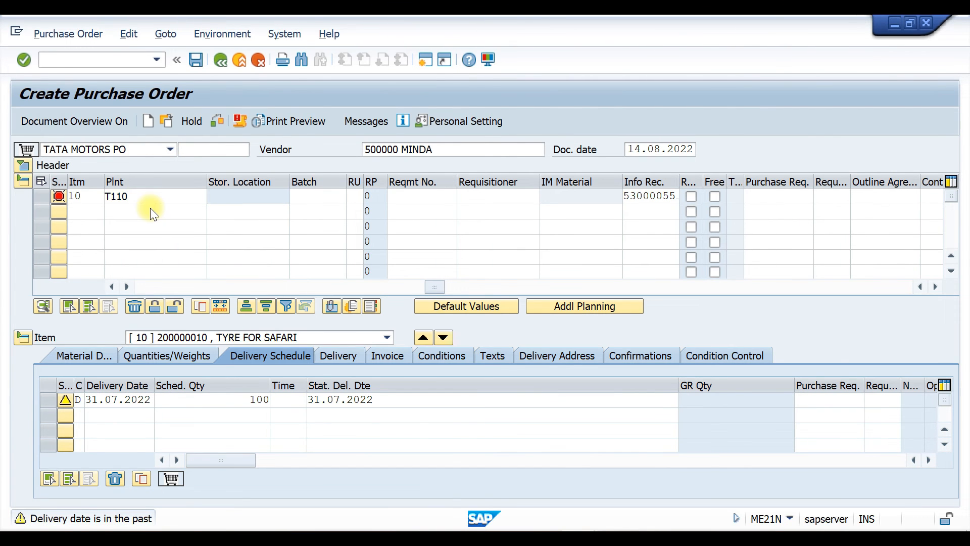
key("Return")
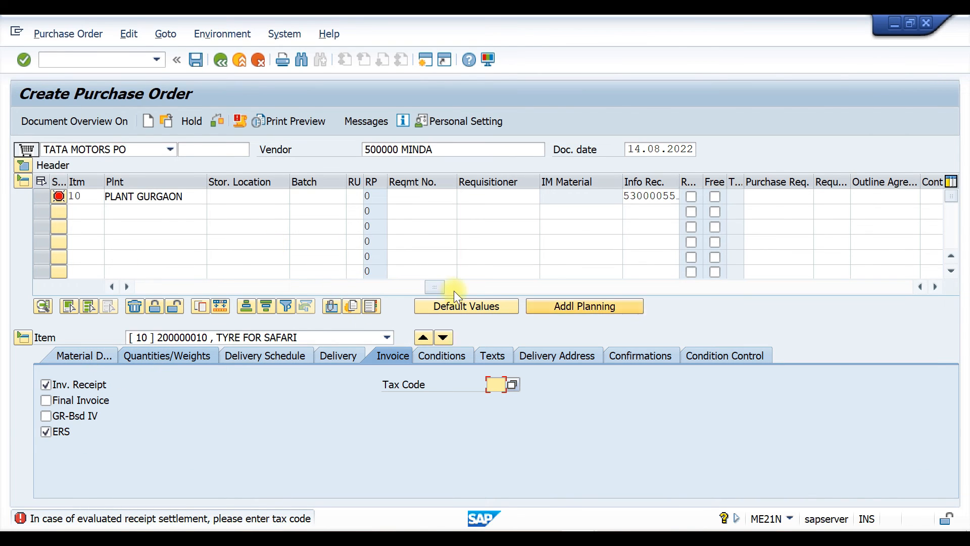
Set item 10's PO quantity to 2,100
left_click_drag(437, 286, 72, 286)
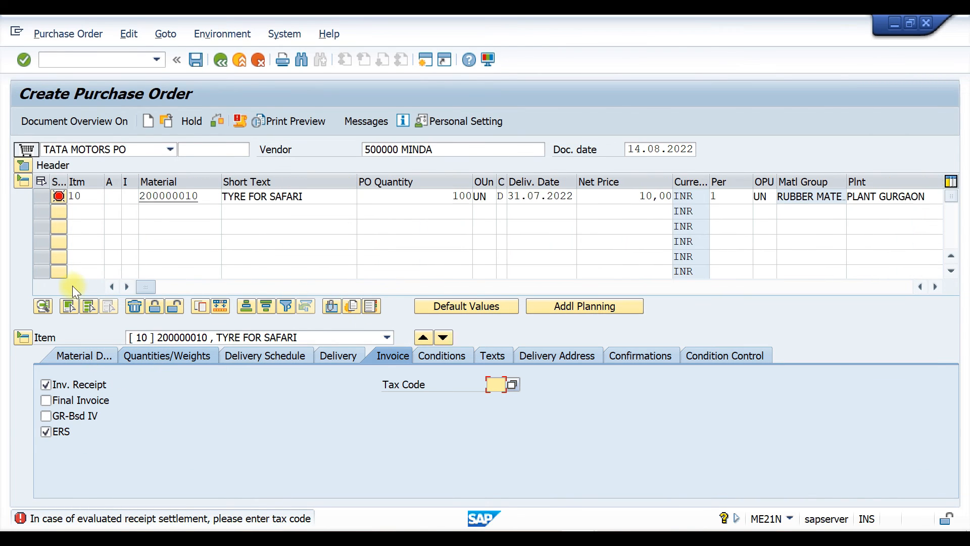
left_click(453, 196)
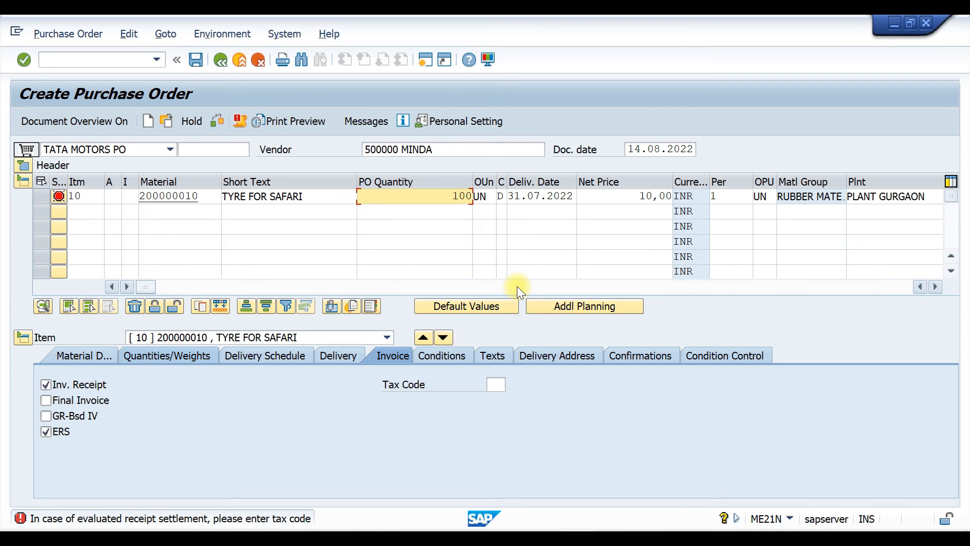
type("21")
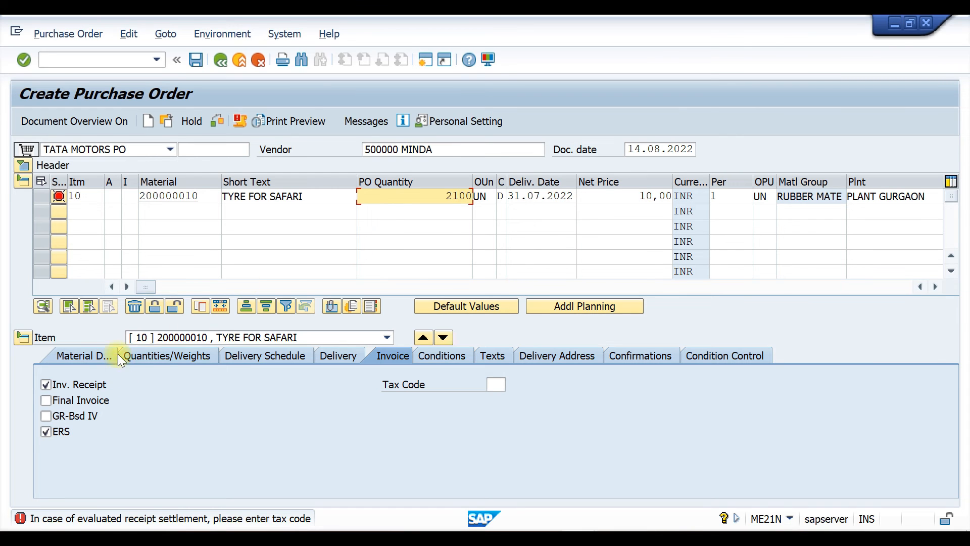
left_click(494, 385)
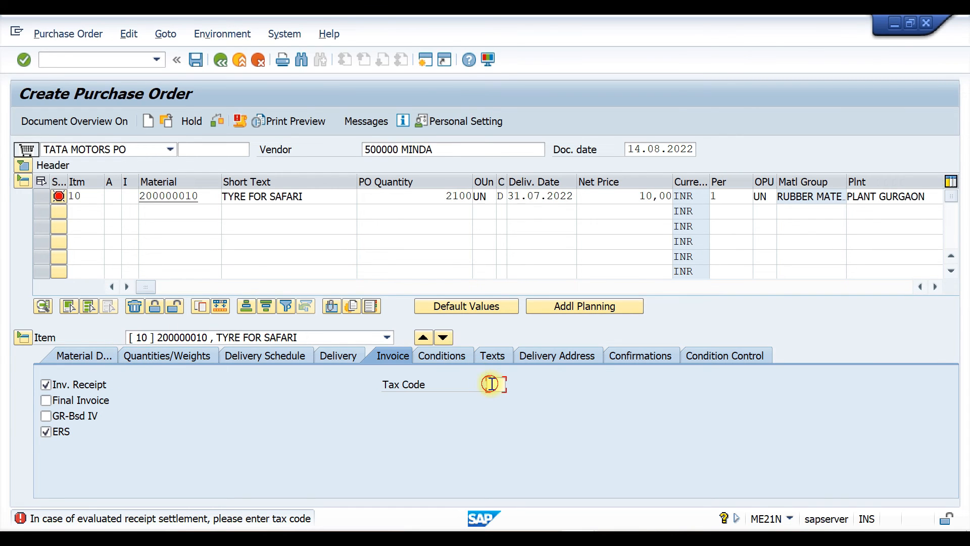
left_click(494, 399)
key("Return")
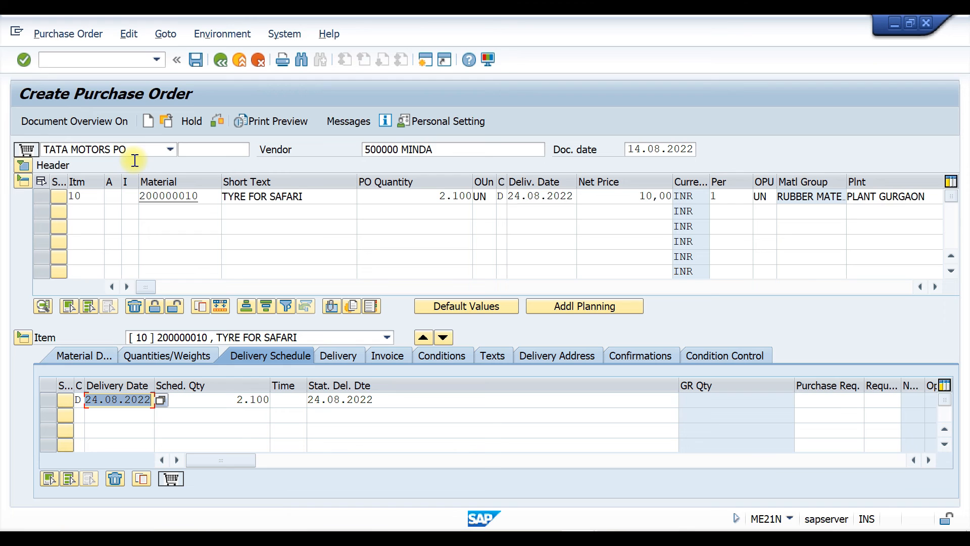
Check the purchase order, review the release strategy in its header, and save it
left_click(215, 121)
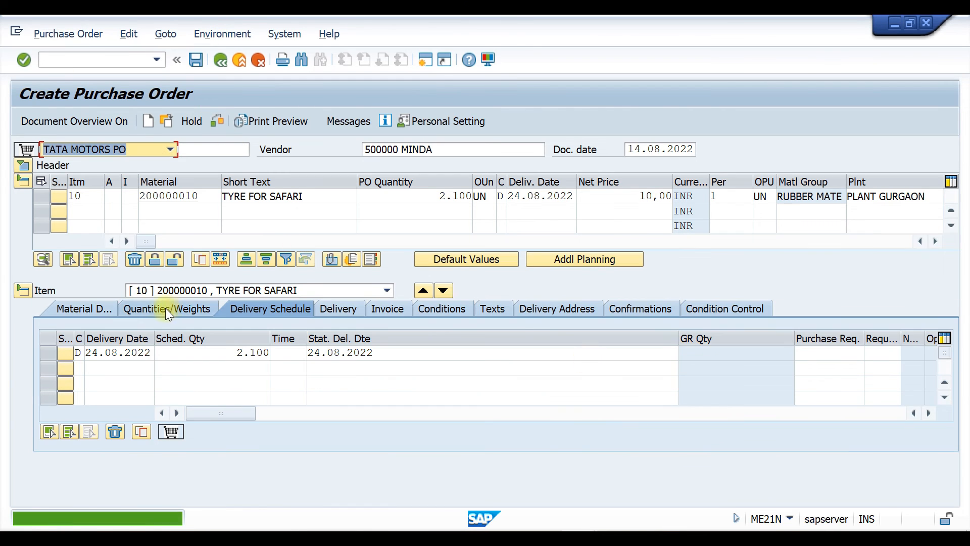
left_click(20, 165)
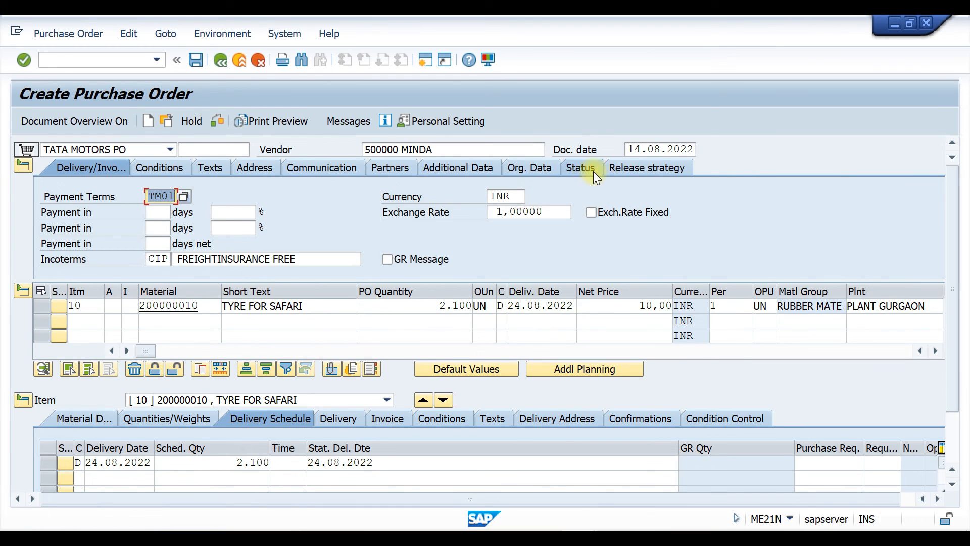
left_click(629, 167)
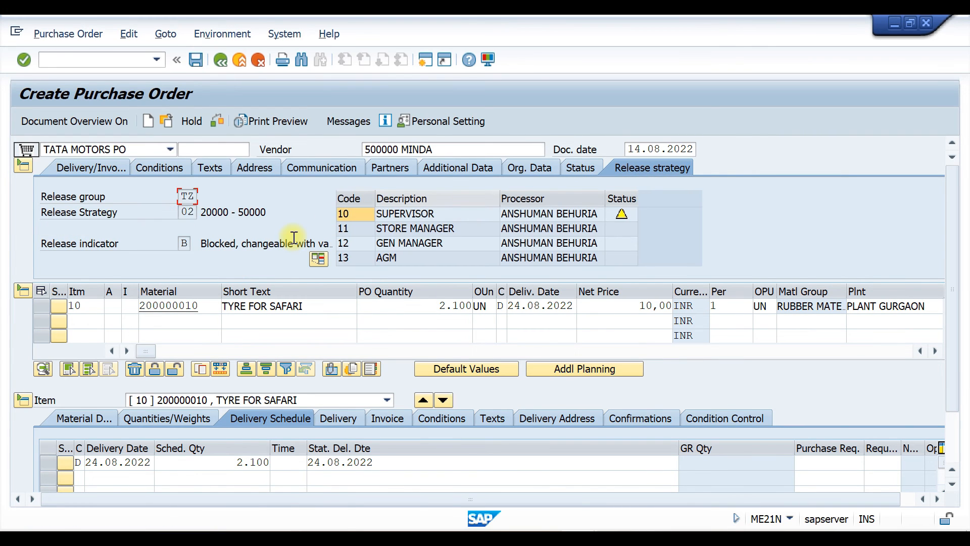
left_click(185, 194)
left_click_drag(183, 194, 209, 211)
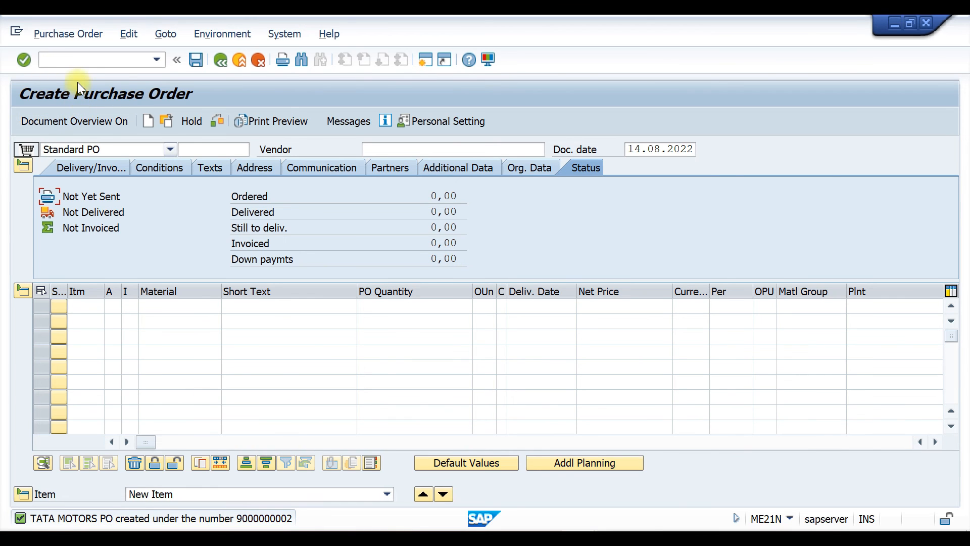
left_click(87, 62)
type("/NME21N")
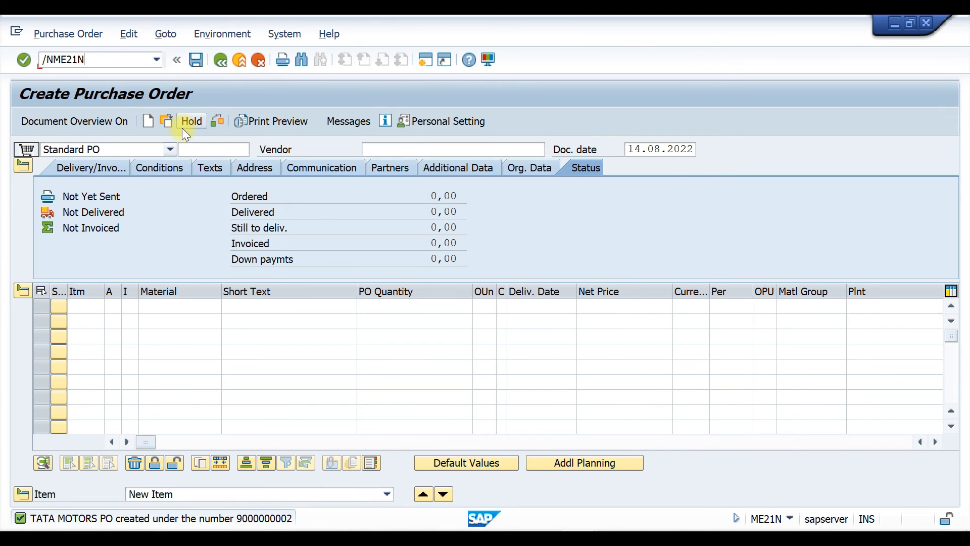
key("Return")
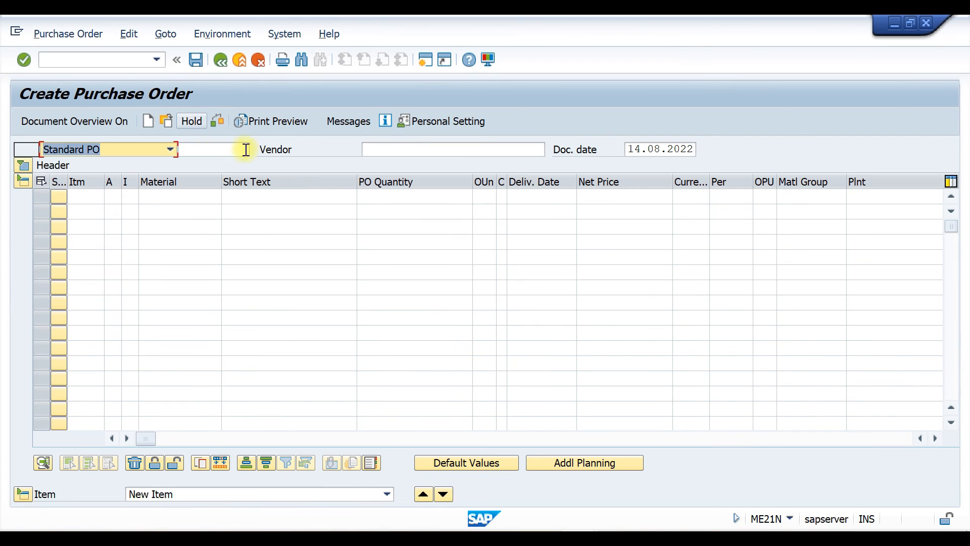
left_click(935, 438)
left_click(935, 438)
left_click(935, 438)
left_click(935, 438)
left_click(935, 438)
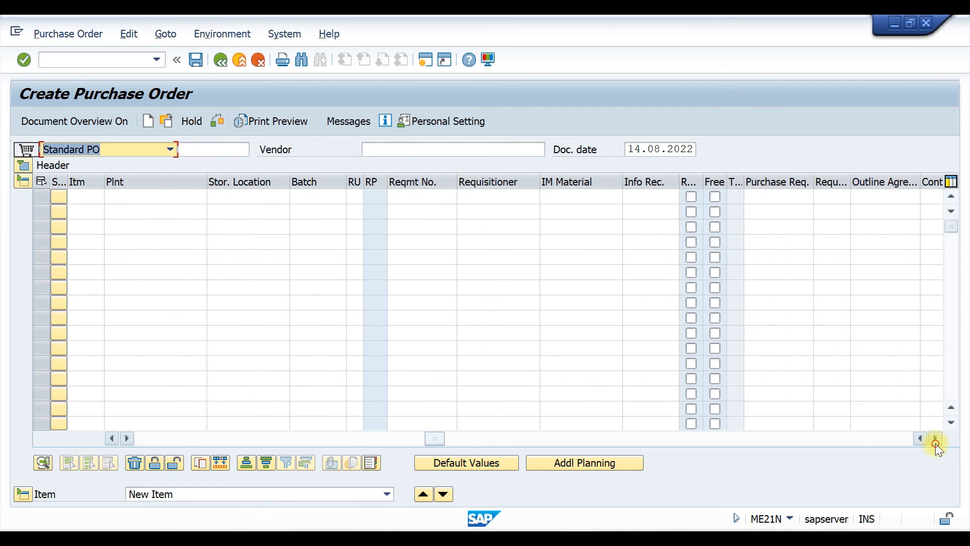
left_click(936, 438)
left_click(935, 438)
left_click(733, 196)
left_click(734, 210)
key("Return")
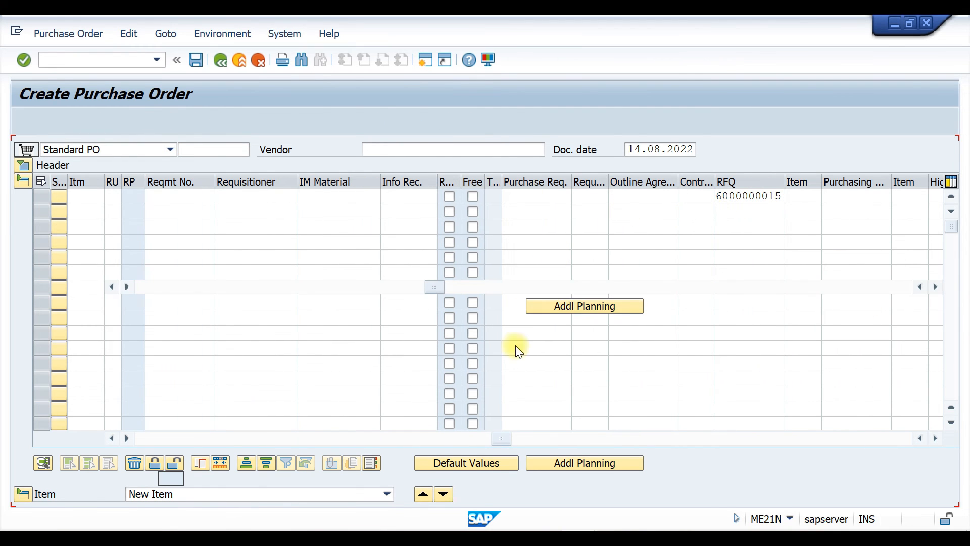
left_click(156, 192)
left_click(144, 211)
Set the order type to TATA MOTORS PO and item 10's PO quantity to 5,100
left_click(167, 149)
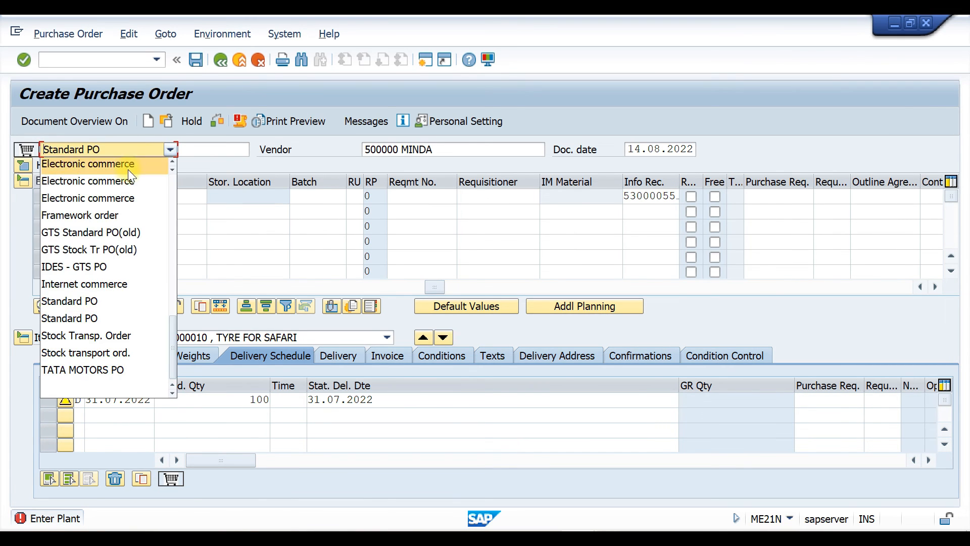
left_click(96, 369)
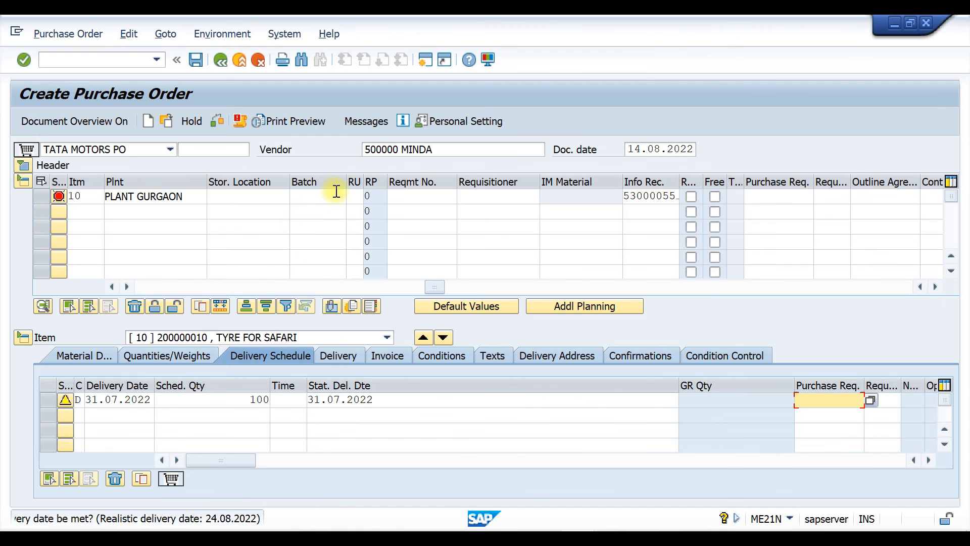
left_click_drag(432, 287, 90, 286)
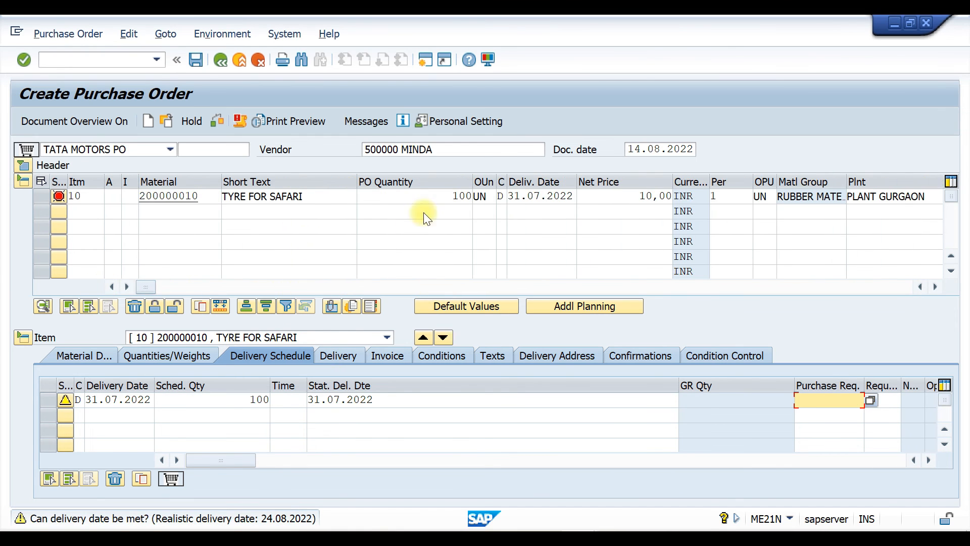
left_click(454, 196)
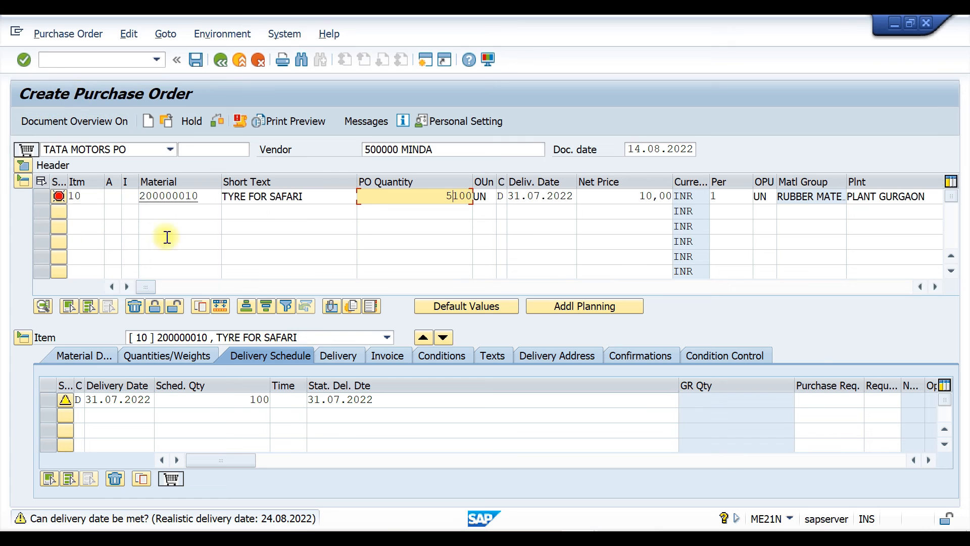
Set item 10's delivery date to 24.08.2022 and its tax code to V0
left_click(123, 399)
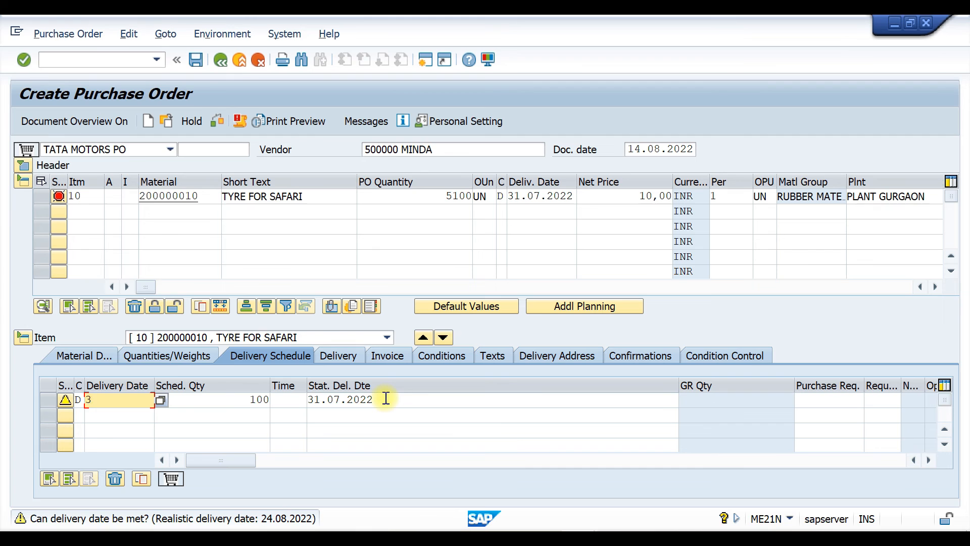
key("BackSpace")
left_click(134, 157)
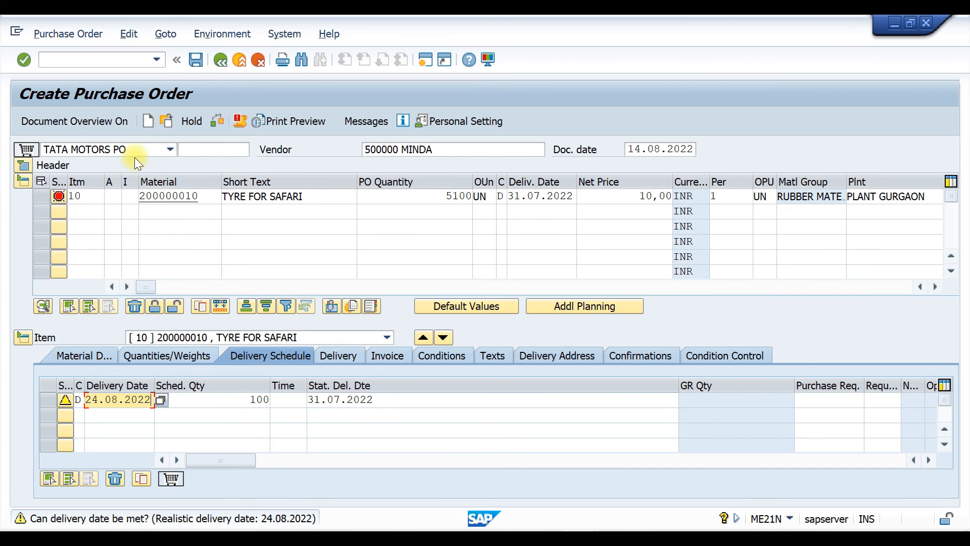
key("Return")
left_click(498, 385)
left_click(492, 398)
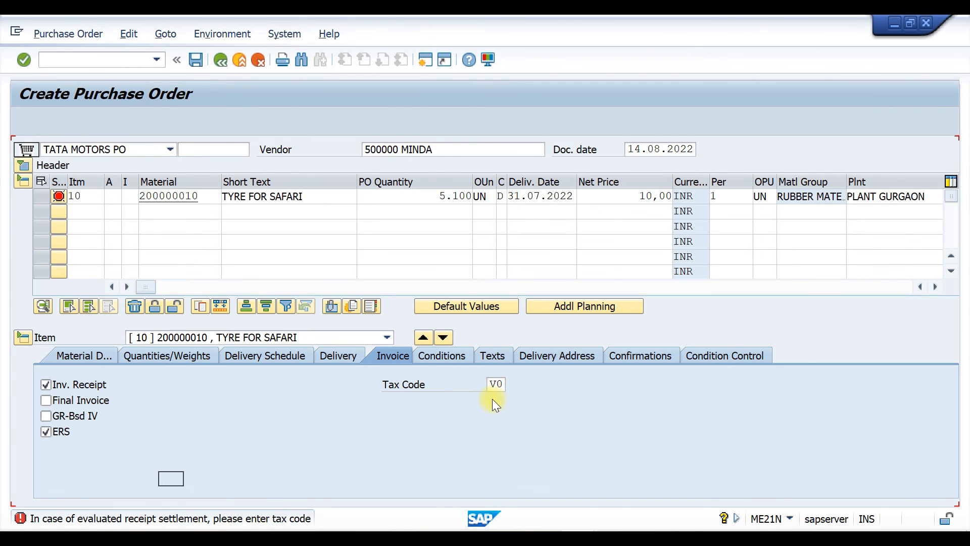
key("Return")
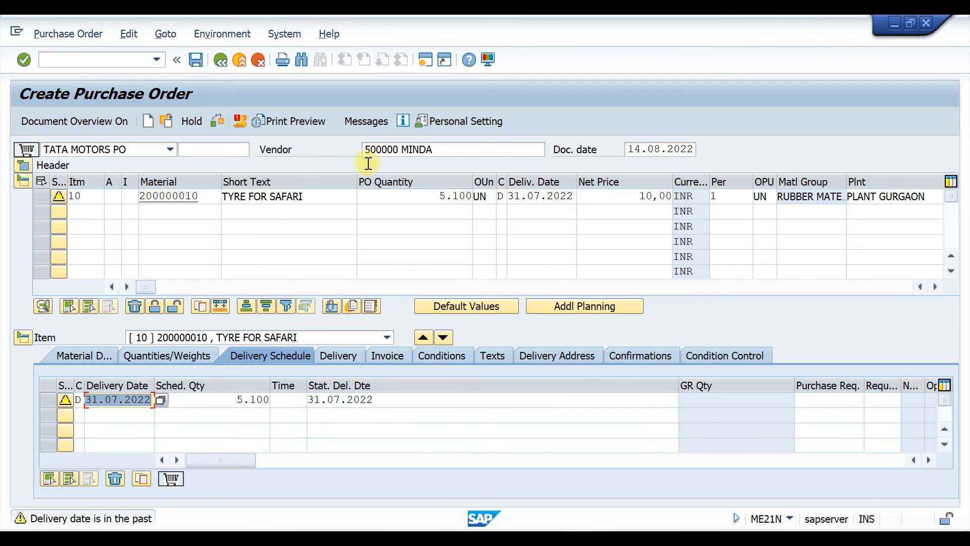
Re-enter 24.08.2022 as the delivery date in item 10's schedule line
key("BackSpace")
left_click(100, 402)
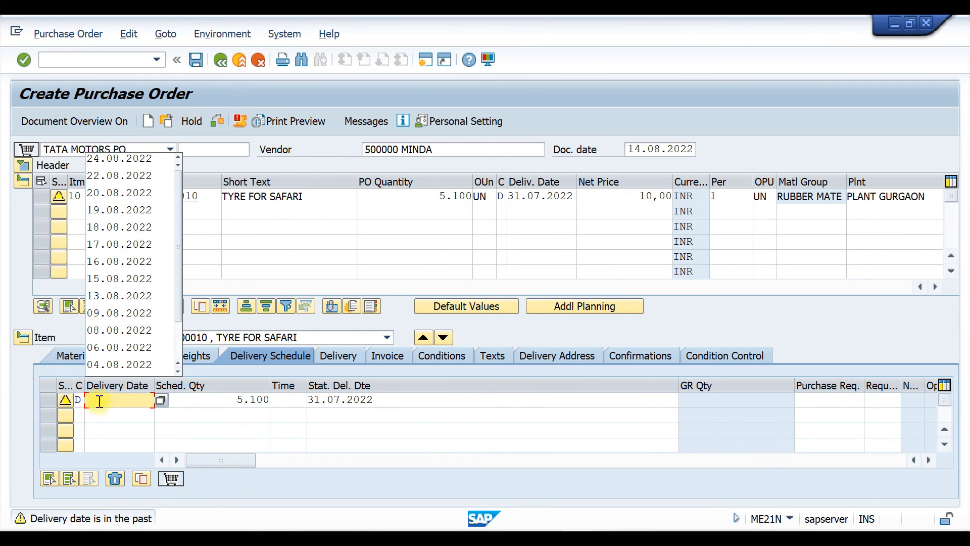
left_click(106, 159)
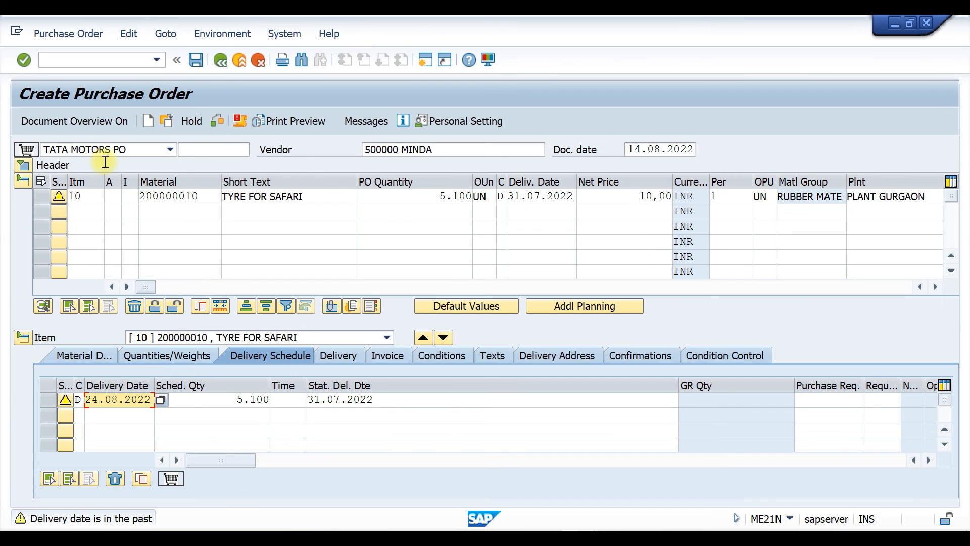
key("Return")
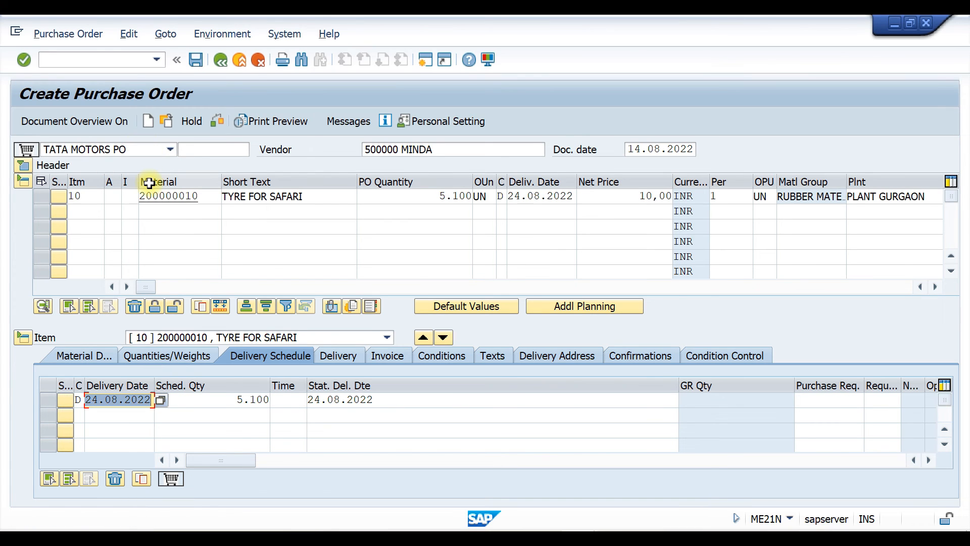
Review the release strategy in the purchase order header and save the order
left_click(212, 121)
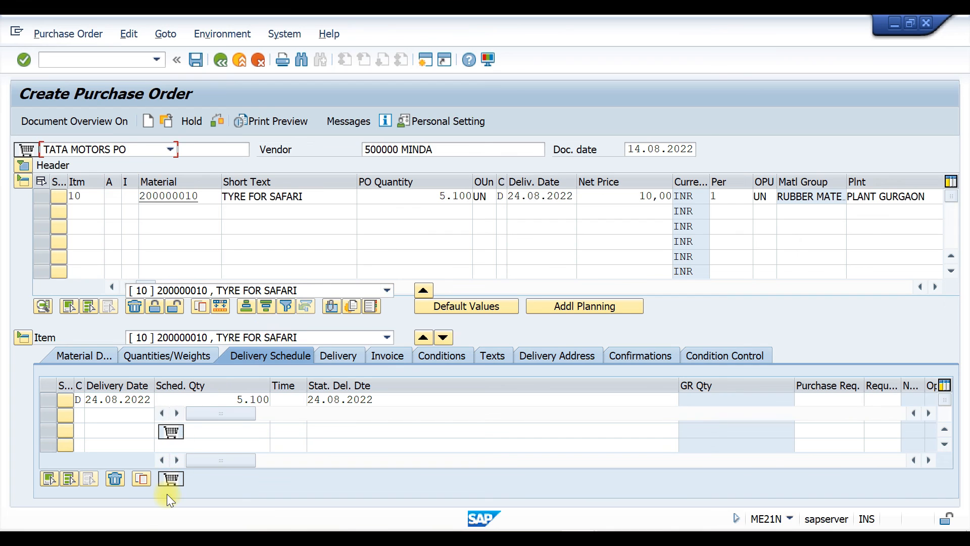
left_click(23, 166)
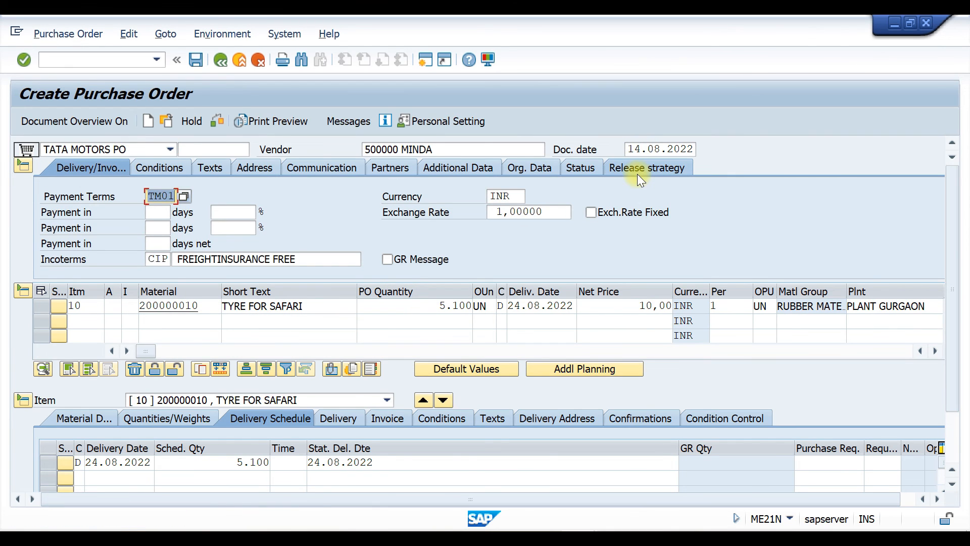
left_click(635, 168)
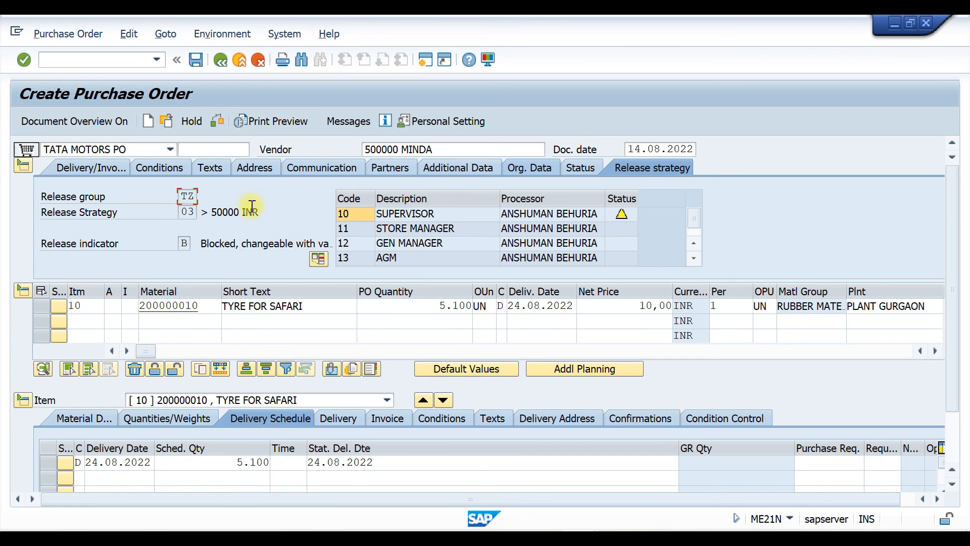
key("ctrl+s")
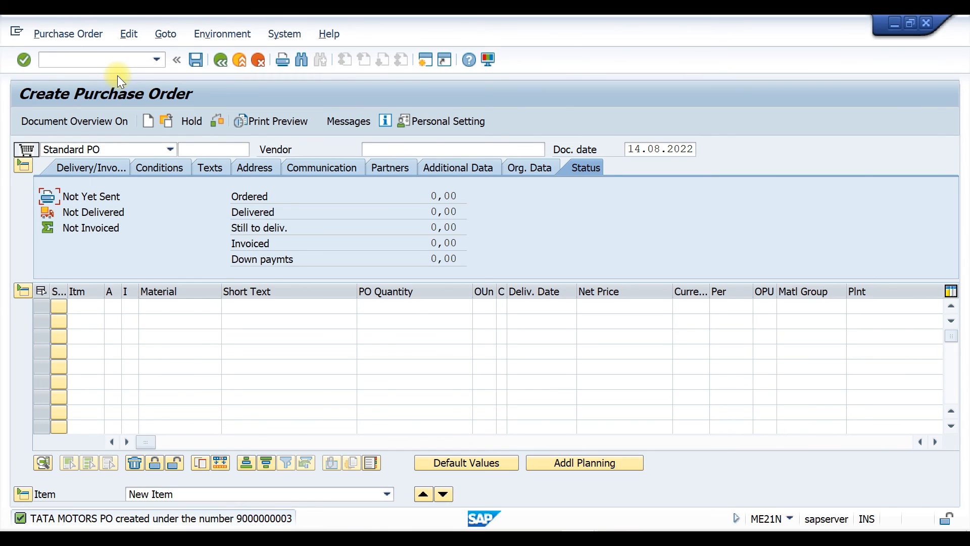
left_click(99, 61)
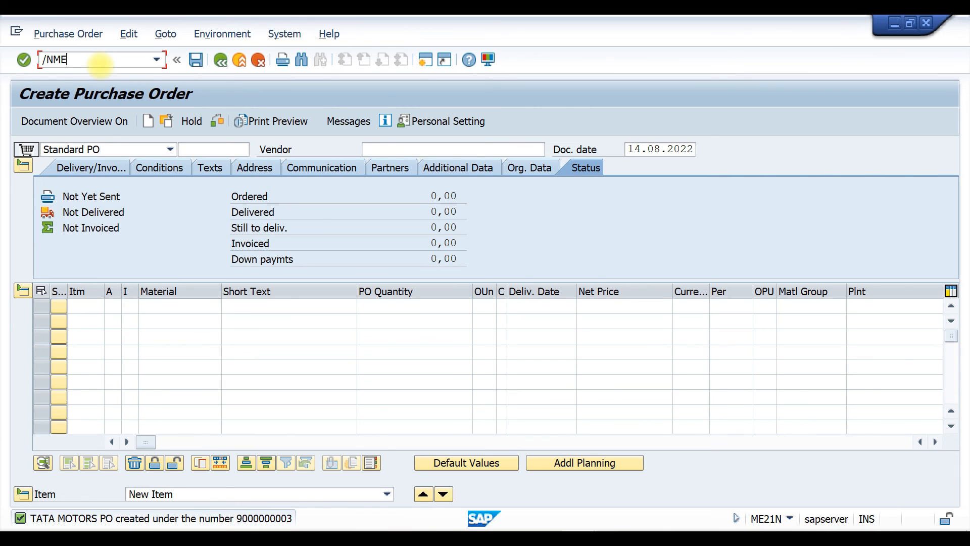
type("/NME29N")
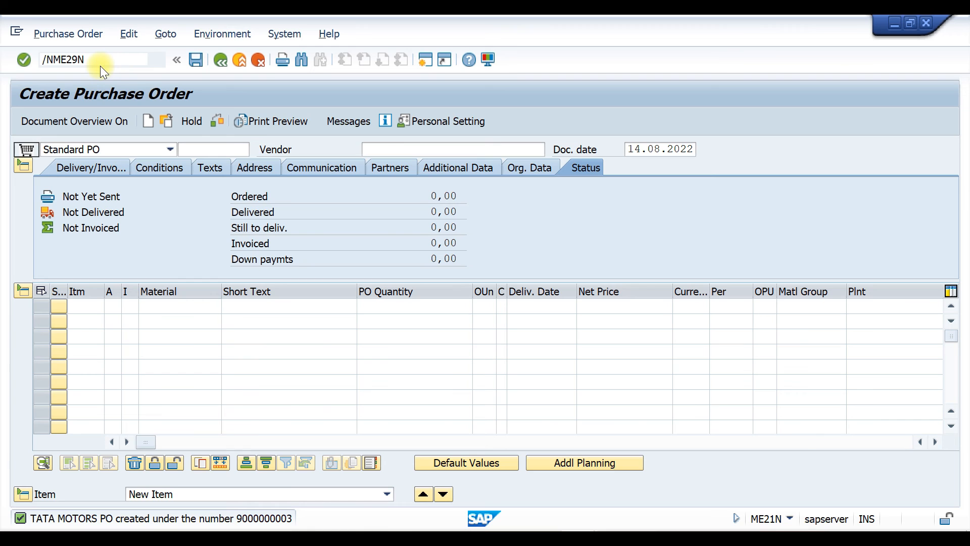
key("Return")
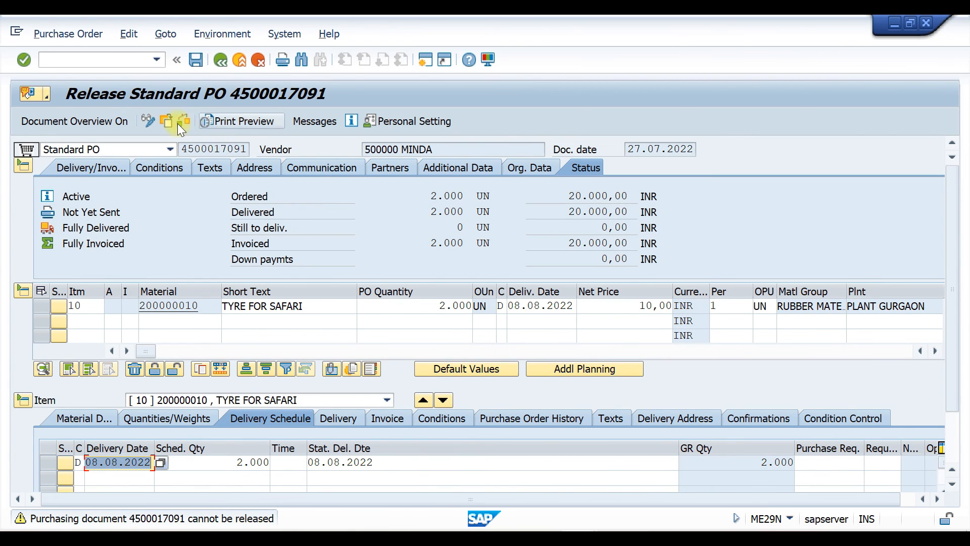
left_click(165, 121)
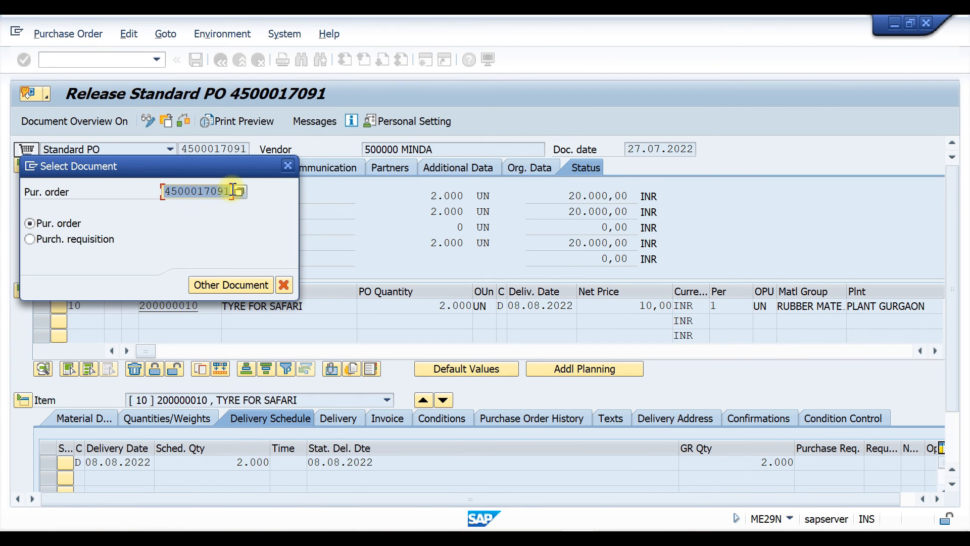
type("9000000001")
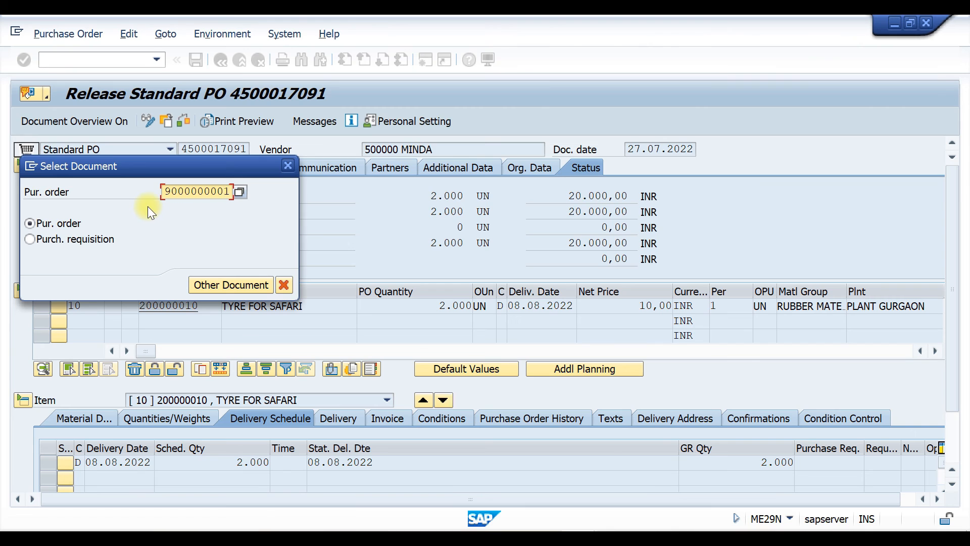
key("Return")
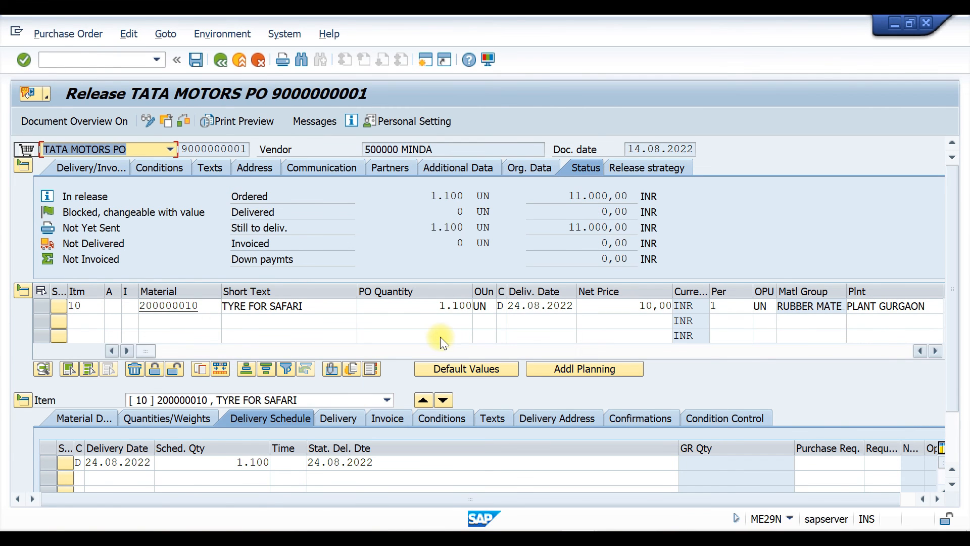
left_click(656, 168)
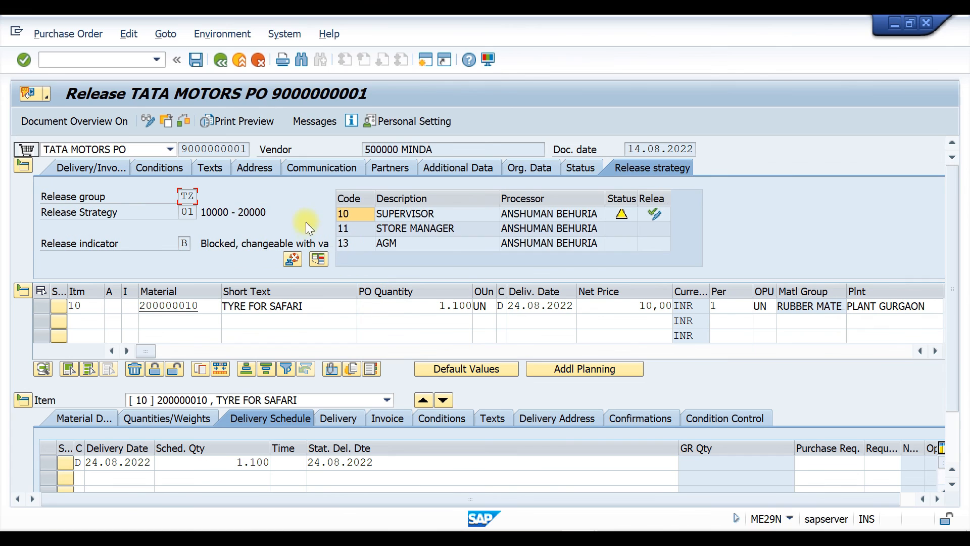
left_click(656, 214)
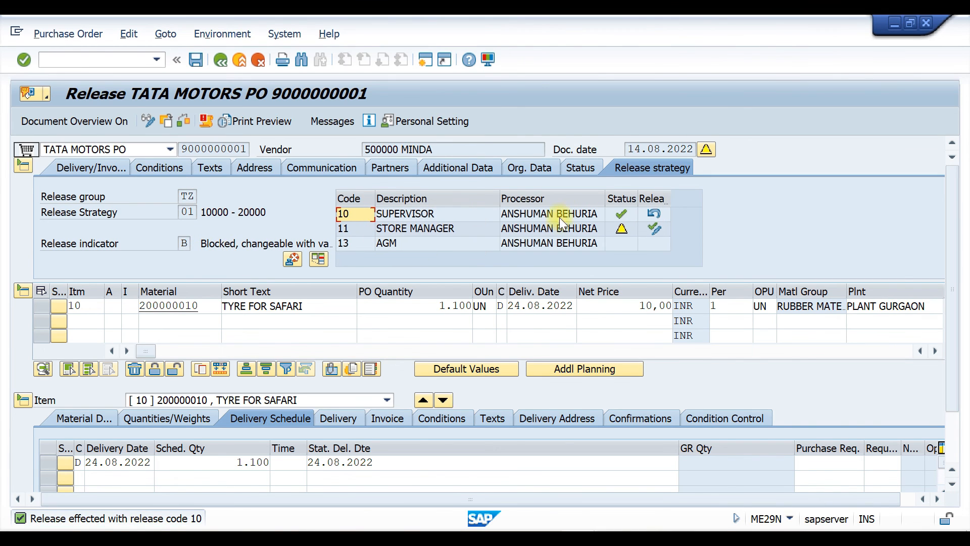
left_click(654, 228)
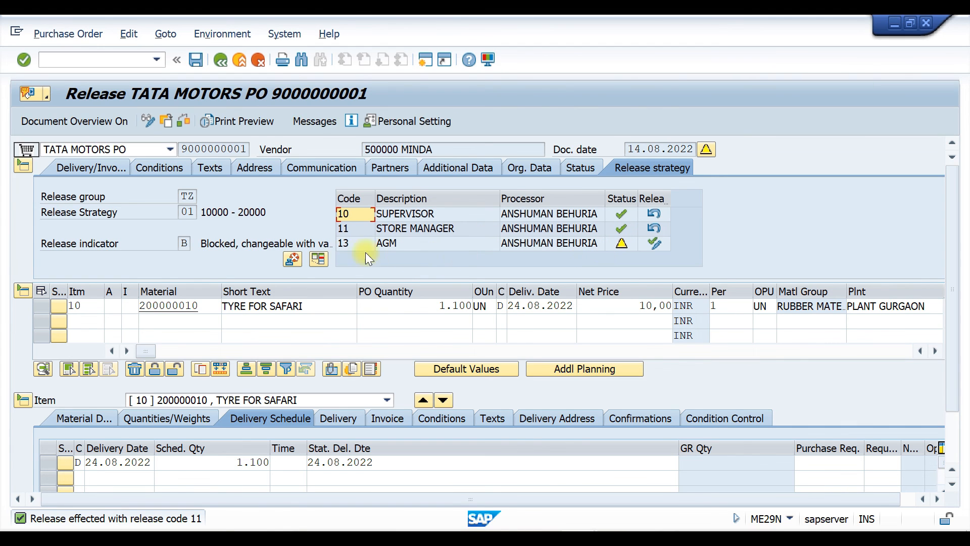
left_click(655, 243)
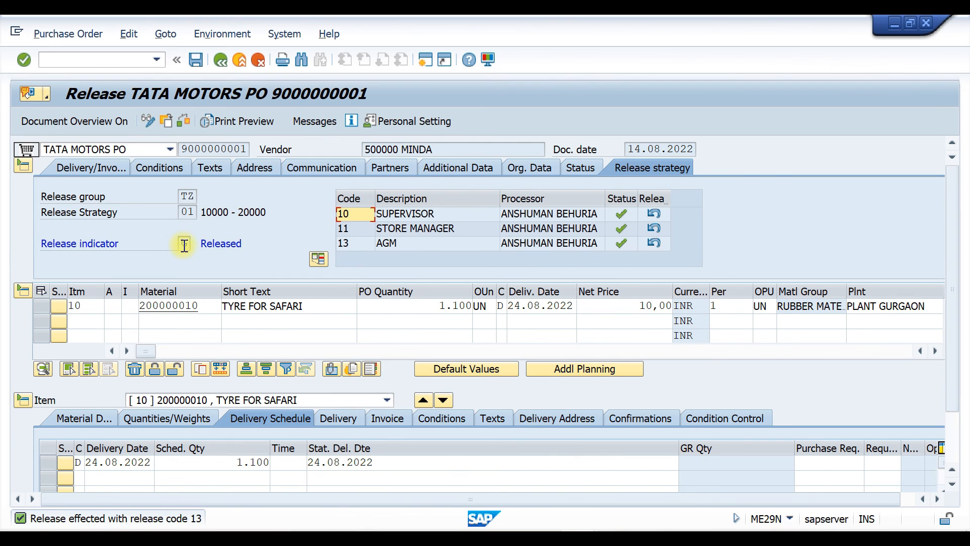
key("ctrl+s")
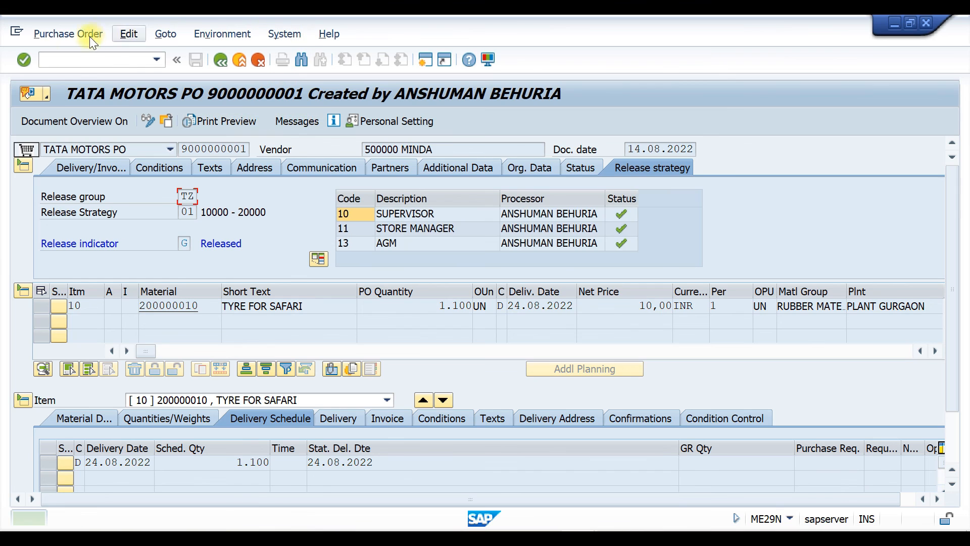
Run ME28 to list purchase orders awaiting release code 10 in purchasing organization P110
left_click(60, 63)
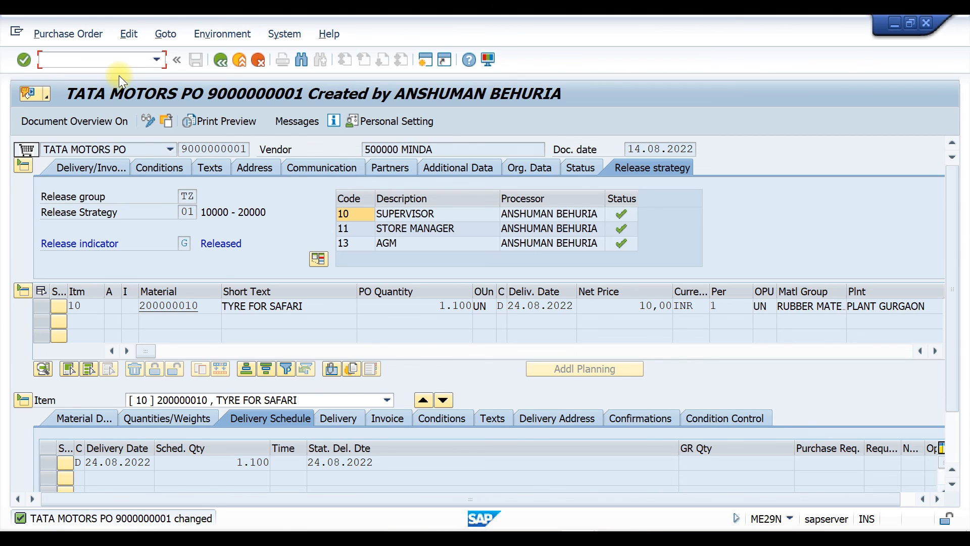
type("/NME28")
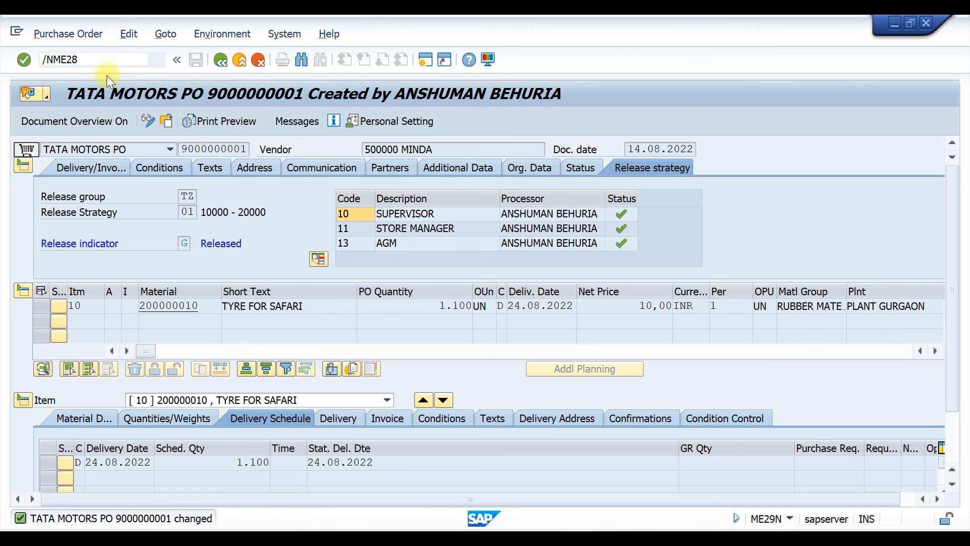
key("Return")
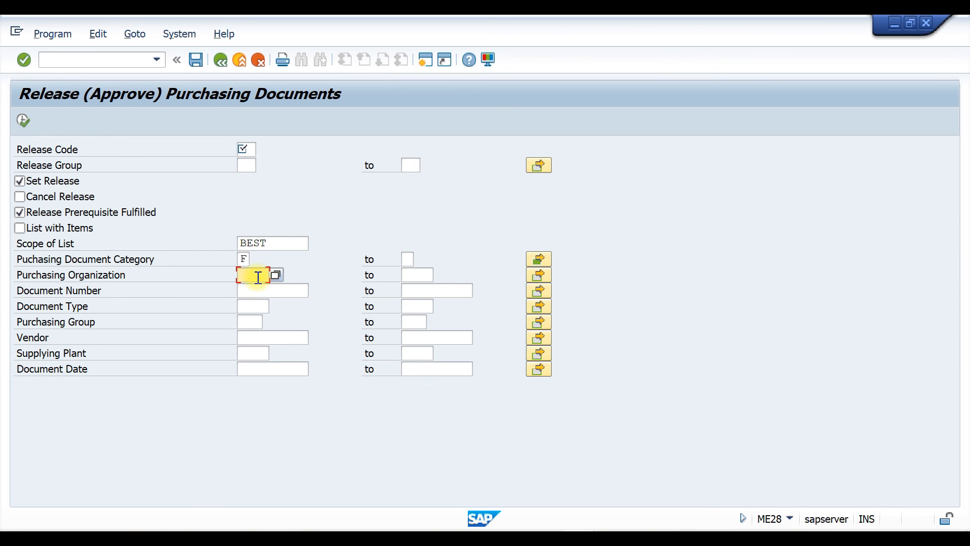
type("P110")
left_click(23, 120)
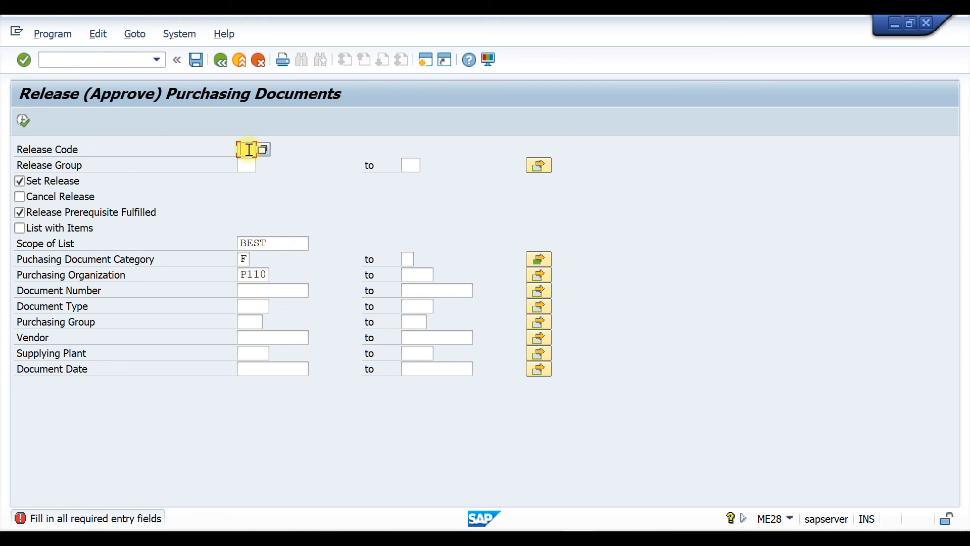
type("10")
left_click(251, 164)
left_click(23, 120)
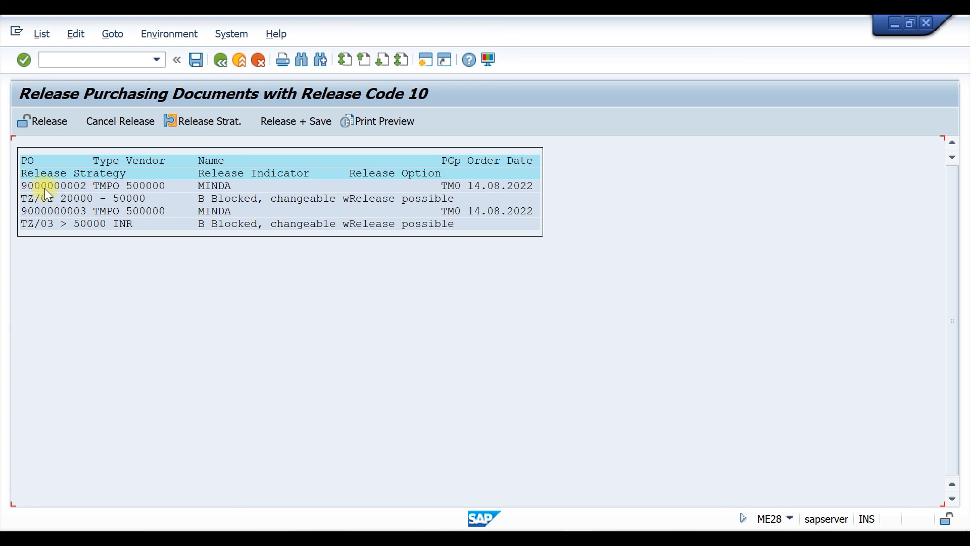
left_click(65, 213)
left_click(26, 120)
left_click(43, 216)
left_click(37, 122)
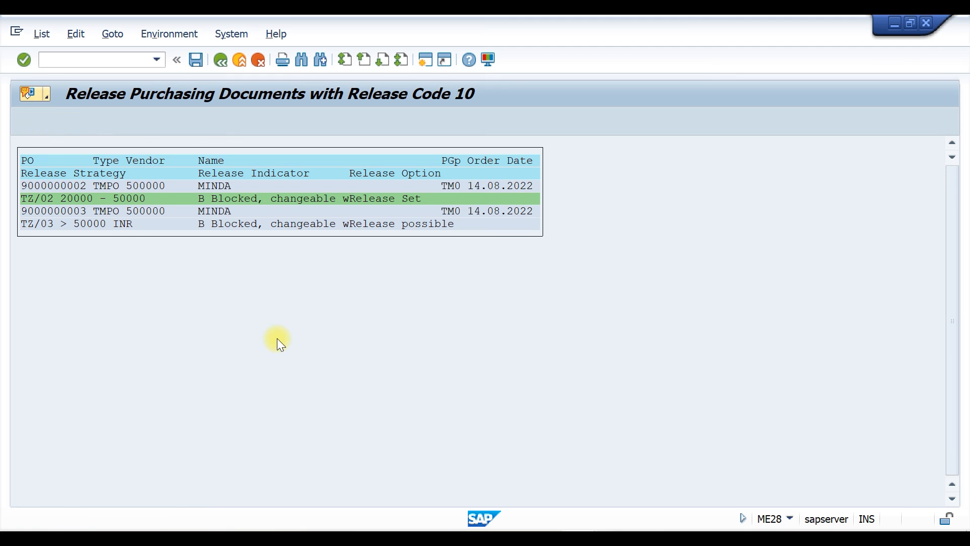